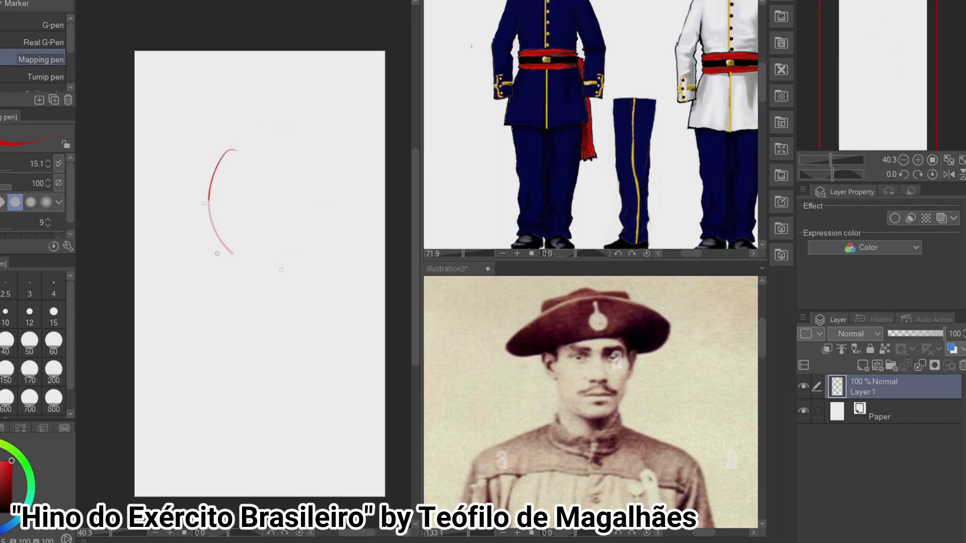
# Sketch the figure's body guide with a centre line, a shoulder line, shoulder circles and arm lines
pyautogui.moveTo(258, 269); pyautogui.dragTo(274, 491)
pyautogui.moveTo(187, 314); pyautogui.dragTo(352, 294)
pyautogui.moveTo(363, 335); pyautogui.dragTo(373, 495)
pyautogui.moveTo(181, 290); pyautogui.dragTo(178, 293)
pyautogui.moveTo(182, 335); pyautogui.dragTo(185, 495)
# Add a new layer and sketch stacked ovals for the head, chest and hips, fading the layer to 21%
pyautogui.hotkey('ctrl', 'shift', 'n')
pyautogui.moveTo(234, 170)
pyautogui.mouseDown()
pyautogui.moveTo(311, 201)
pyautogui.moveTo(224, 151)
pyautogui.mouseUp()
pyautogui.moveTo(251, 262)
pyautogui.mouseDown()
pyautogui.moveTo(211, 327)
pyautogui.moveTo(317, 322)
pyautogui.moveTo(221, 272)
pyautogui.mouseUp()
pyautogui.moveTo(252, 395)
pyautogui.mouseDown()
pyautogui.moveTo(216, 473)
pyautogui.moveTo(314, 496)
pyautogui.mouseUp()
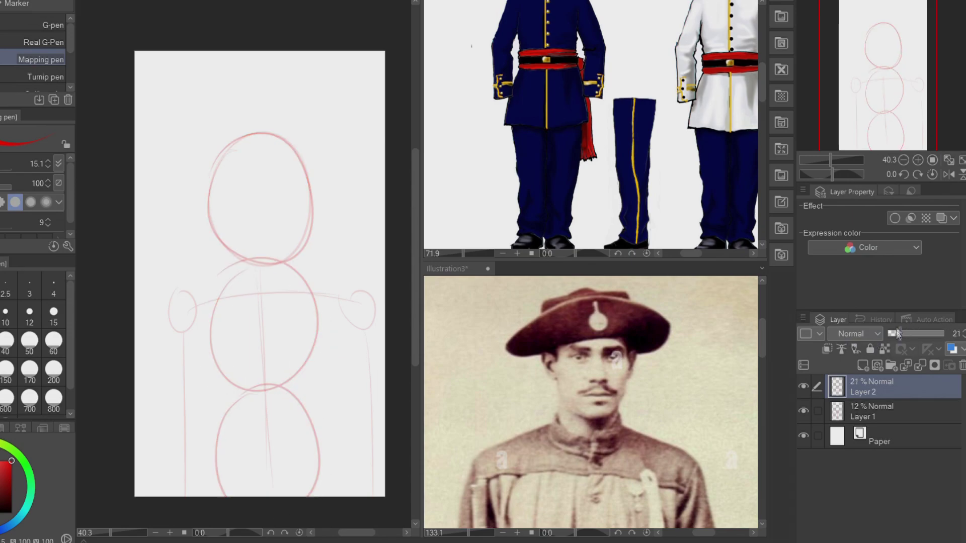
# Lower the reference photo layer's opacity to 54% and add a new layer above it
pyautogui.scroll(2, 638, 429)
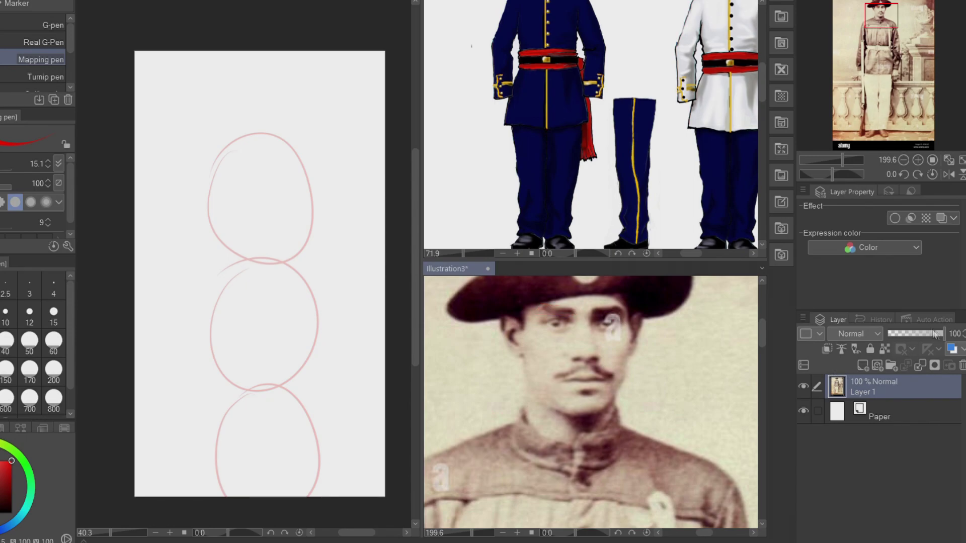
pyautogui.moveTo(935, 334); pyautogui.dragTo(917, 334)
pyautogui.click(863, 366)
# Trace the eyebrows, eyes, nose and moustache over the face in the reference photo
pyautogui.scroll(2, 508, 312)
pyautogui.moveTo(475, 297)
pyautogui.mouseDown()
pyautogui.moveTo(478, 281)
pyautogui.moveTo(536, 298)
pyautogui.mouseUp()
pyautogui.moveTo(485, 305)
pyautogui.mouseDown()
pyautogui.moveTo(526, 285)
pyautogui.moveTo(526, 311)
pyautogui.moveTo(501, 311)
pyautogui.moveTo(536, 285)
pyautogui.moveTo(607, 300)
pyautogui.moveTo(551, 296)
pyautogui.moveTo(570, 307)
pyautogui.mouseUp()
pyautogui.moveTo(484, 305)
pyautogui.mouseDown()
pyautogui.moveTo(541, 362)
pyautogui.moveTo(547, 286)
pyautogui.moveTo(533, 360)
pyautogui.moveTo(573, 386)
pyautogui.moveTo(487, 396)
pyautogui.mouseUp()
pyautogui.moveTo(549, 376); pyautogui.dragTo(584, 389)
pyautogui.click(803, 411)
pyautogui.click(804, 411)
# Enlarge the head and body construction guides on Layer 1 and Layer 2 together
pyautogui.click(356, 294)
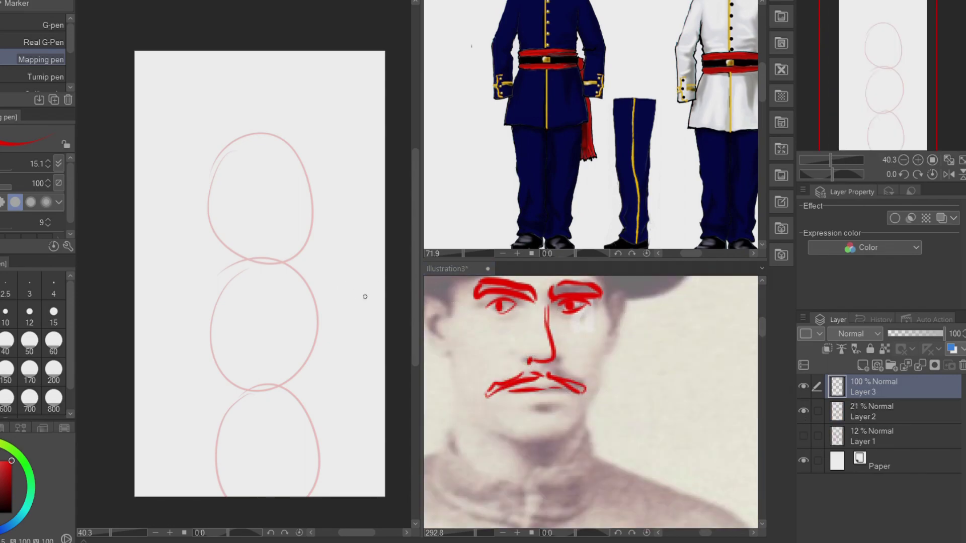
pyautogui.click(880, 411)
pyautogui.click(803, 436)
pyautogui.keyDown('shift'); pyautogui.click(881, 436); pyautogui.keyUp('shift')
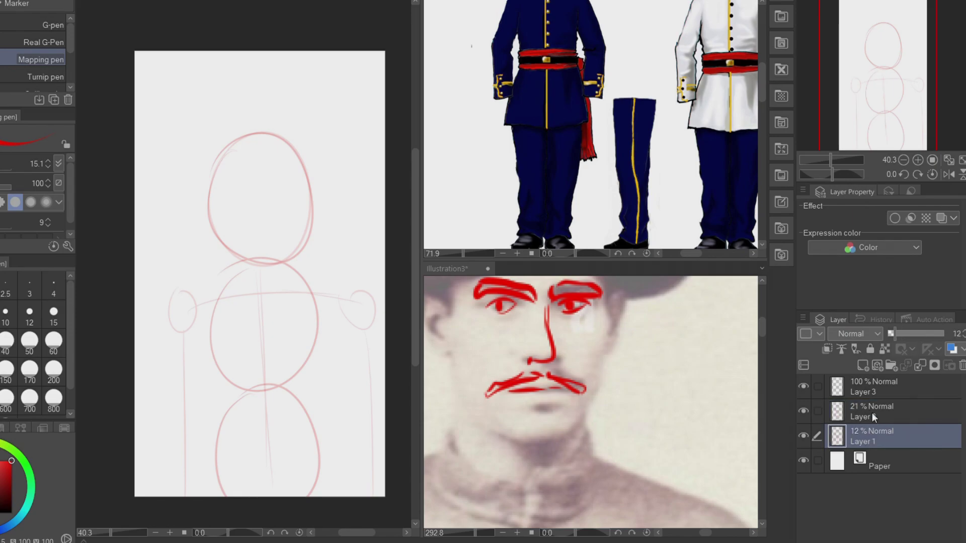
pyautogui.hotkey('ctrl', 't')
pyautogui.moveTo(376, 131); pyautogui.dragTo(400, 86)
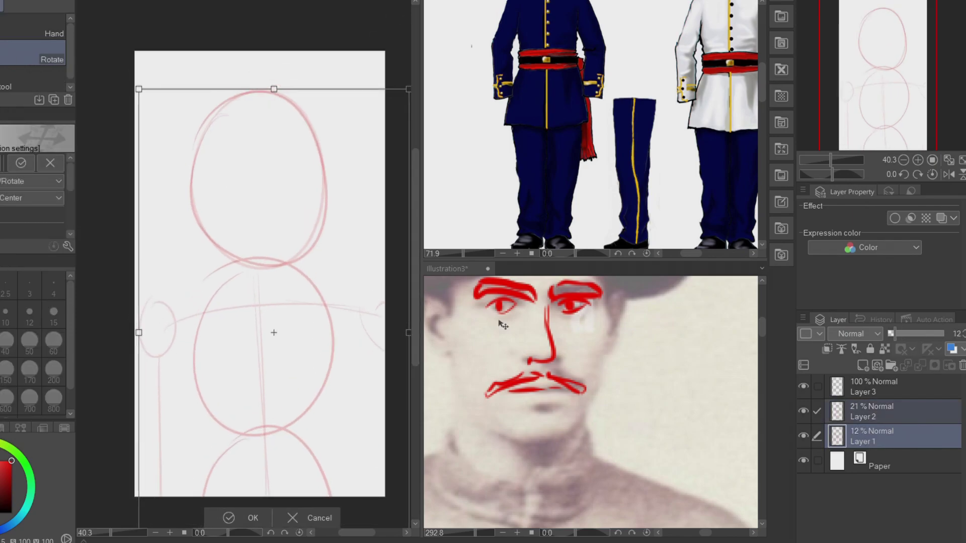
pyautogui.press('Return')
# Hide Layer 1 and sketch the face's vertical centre line, eye line and mouth line inside the head oval on Layer 2
pyautogui.click(880, 411)
pyautogui.click(804, 435)
pyautogui.press('p')
pyautogui.moveTo(258, 96); pyautogui.dragTo(262, 231)
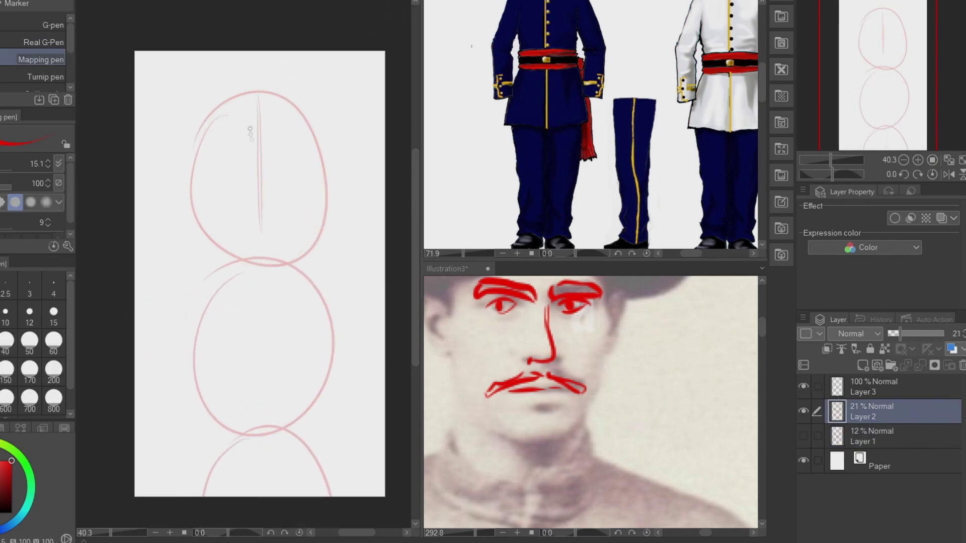
pyautogui.moveTo(308, 176)
pyautogui.mouseDown()
pyautogui.moveTo(204, 221)
pyautogui.moveTo(158, 218)
pyautogui.mouseUp()
pyautogui.moveTo(251, 145); pyautogui.dragTo(179, 305)
pyautogui.moveTo(317, 189); pyautogui.dragTo(263, 323)
# Draw the left eye and begin its eyebrow on Layer 3, undoing the last stroke
pyautogui.scroll(2, 643, 309)
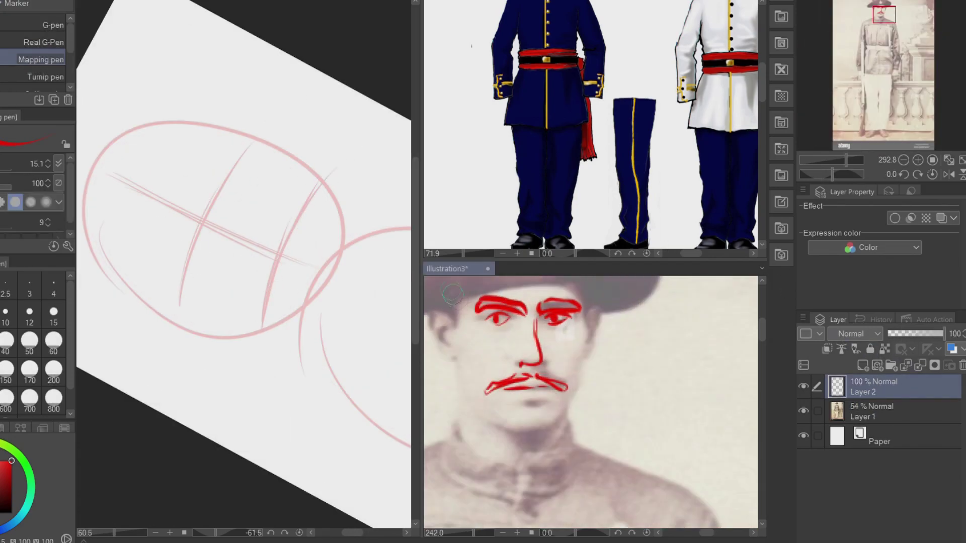
pyautogui.hotkey('ctrl', '+')
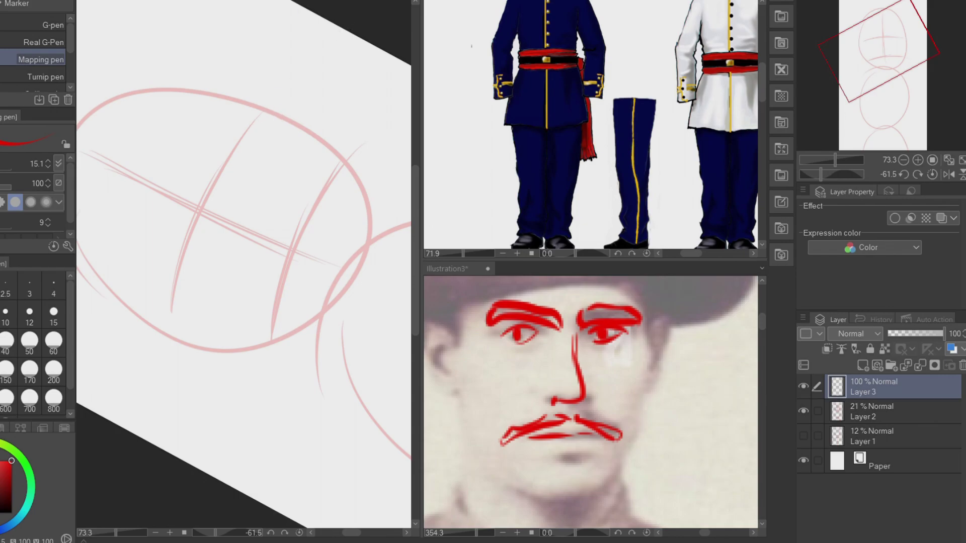
pyautogui.scroll(3, 138, 254)
pyautogui.moveTo(206, 204); pyautogui.dragTo(174, 309)
pyautogui.moveTo(197, 210)
pyautogui.mouseDown()
pyautogui.moveTo(170, 276)
pyautogui.moveTo(196, 278)
pyautogui.moveTo(214, 229)
pyautogui.mouseUp()
pyautogui.moveTo(104, 288); pyautogui.dragTo(171, 197)
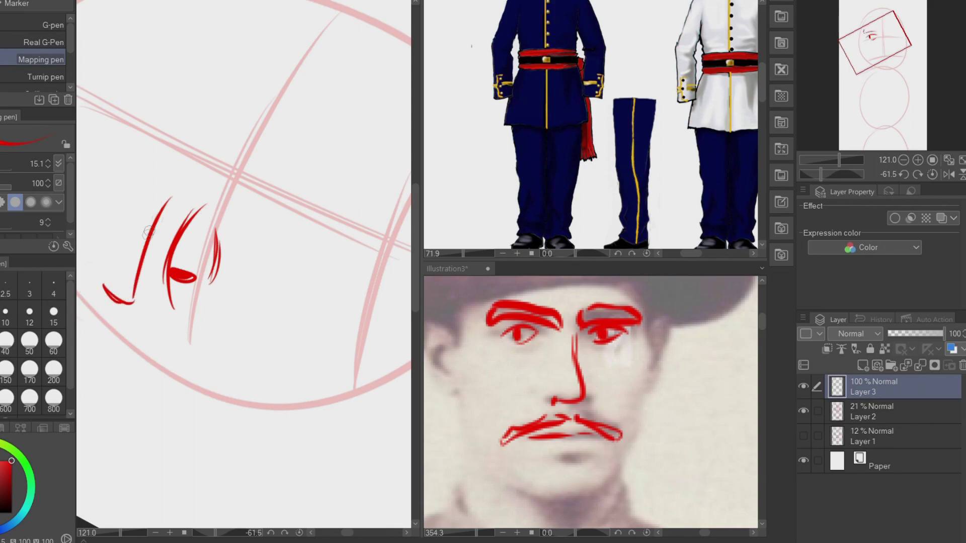
pyautogui.hotkey('ctrl', 'z')
# Draw the right eye with its eyebrow, and the nose line down from the inner brow
pyautogui.moveTo(254, 107); pyautogui.dragTo(291, 42)
pyautogui.moveTo(296, 77); pyautogui.dragTo(276, 110)
pyautogui.moveTo(214, 83); pyautogui.dragTo(233, 94)
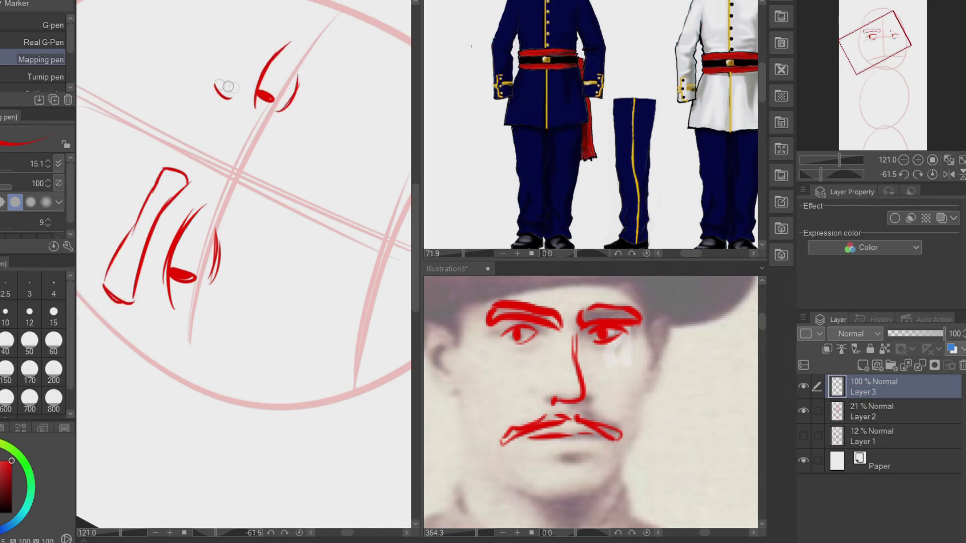
pyautogui.scroll(-2, 232, 55)
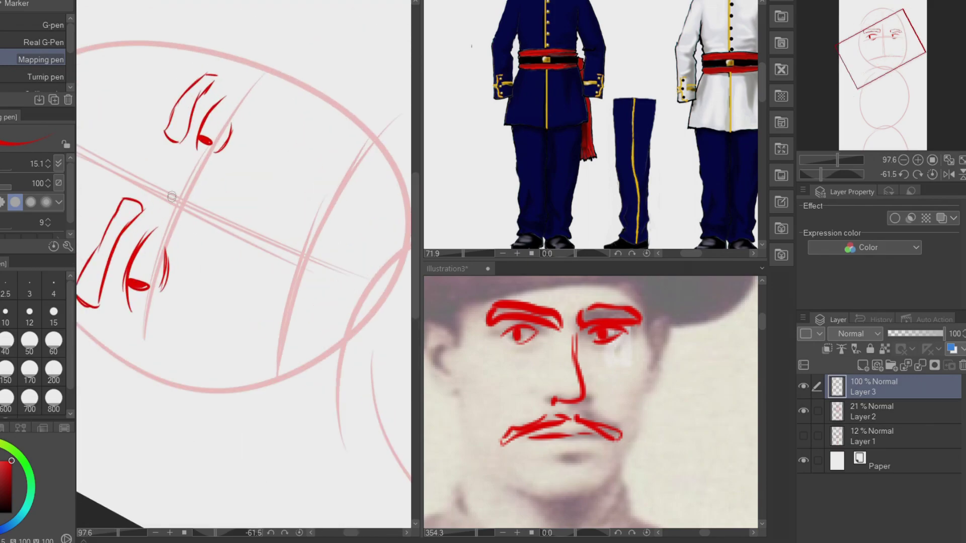
pyautogui.moveTo(171, 149); pyautogui.dragTo(271, 196)
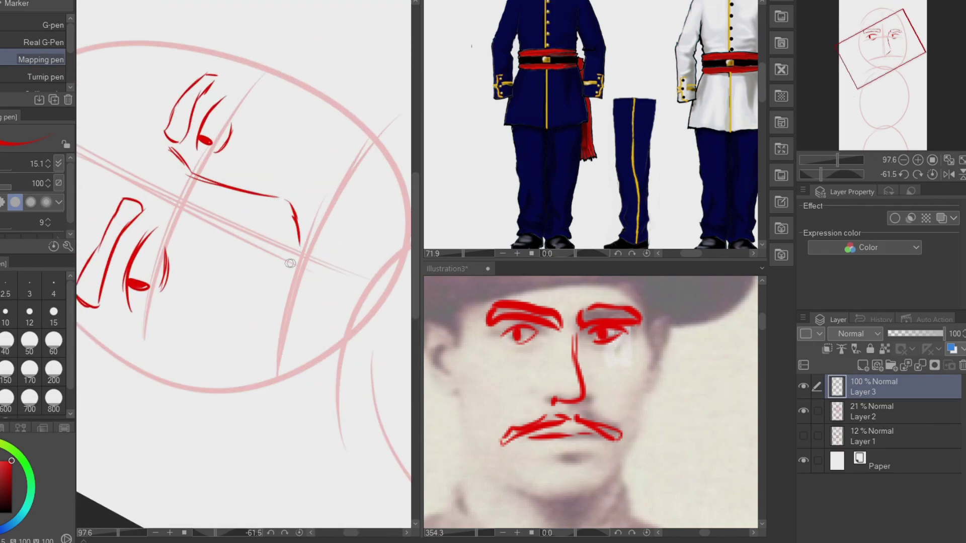
# Outline the cheeks and jaw along the head oval and sketch the ear
pyautogui.moveTo(146, 371); pyautogui.dragTo(252, 395)
pyautogui.moveTo(132, 381); pyautogui.dragTo(309, 399)
pyautogui.moveTo(98, 377)
pyautogui.mouseDown()
pyautogui.moveTo(142, 409)
pyautogui.moveTo(206, 413)
pyautogui.mouseUp()
pyautogui.moveTo(317, 396)
pyautogui.mouseDown()
pyautogui.moveTo(201, 129)
pyautogui.moveTo(188, 243)
pyautogui.moveTo(134, 190)
pyautogui.mouseUp()
# Select the right cheek and jaw outline with a polyline selection and move it lower on the head
pyautogui.press('r')
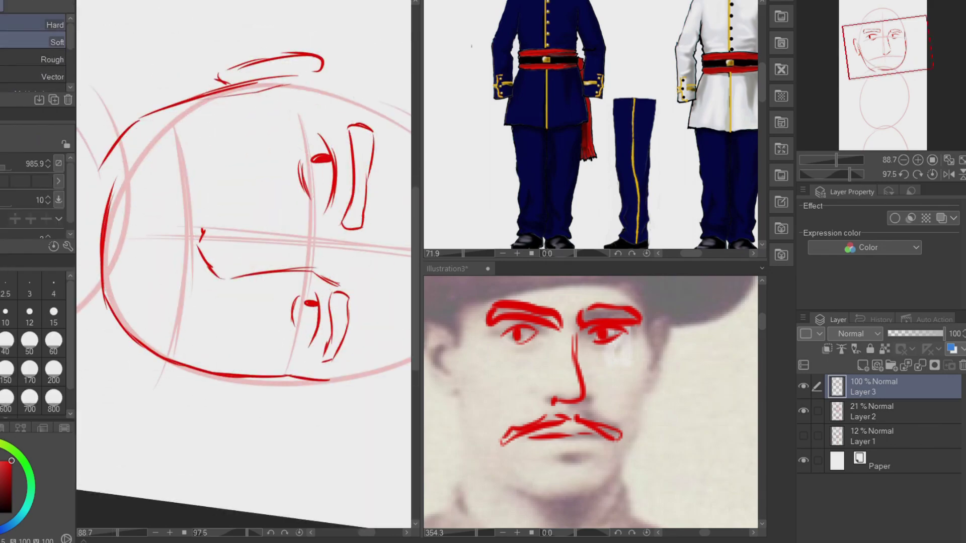
pyautogui.moveTo(183, 76)
pyautogui.mouseDown()
pyautogui.moveTo(255, 35)
pyautogui.moveTo(171, 248)
pyautogui.mouseUp()
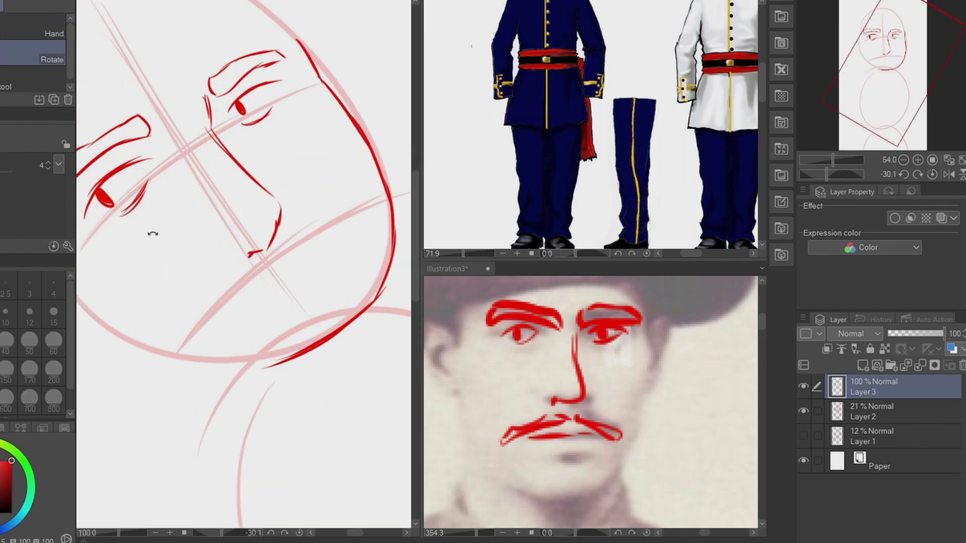
pyautogui.scroll(-3, 366, 225)
pyautogui.press('m')
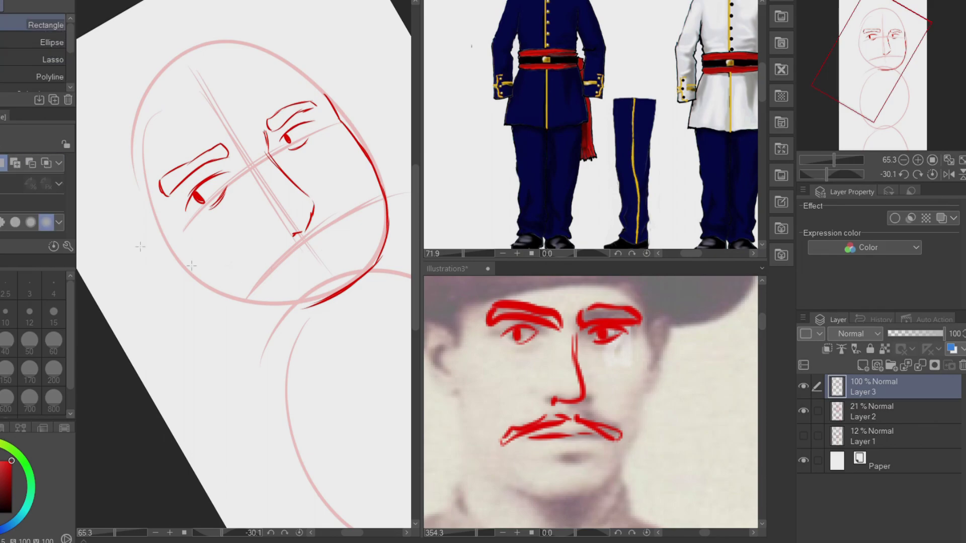
pyautogui.click(49, 77)
pyautogui.click(332, 153)
pyautogui.click(357, 142)
pyautogui.click(403, 254)
pyautogui.click(354, 305)
pyautogui.click(293, 338)
pyautogui.click(265, 320)
pyautogui.doubleClick(335, 246)
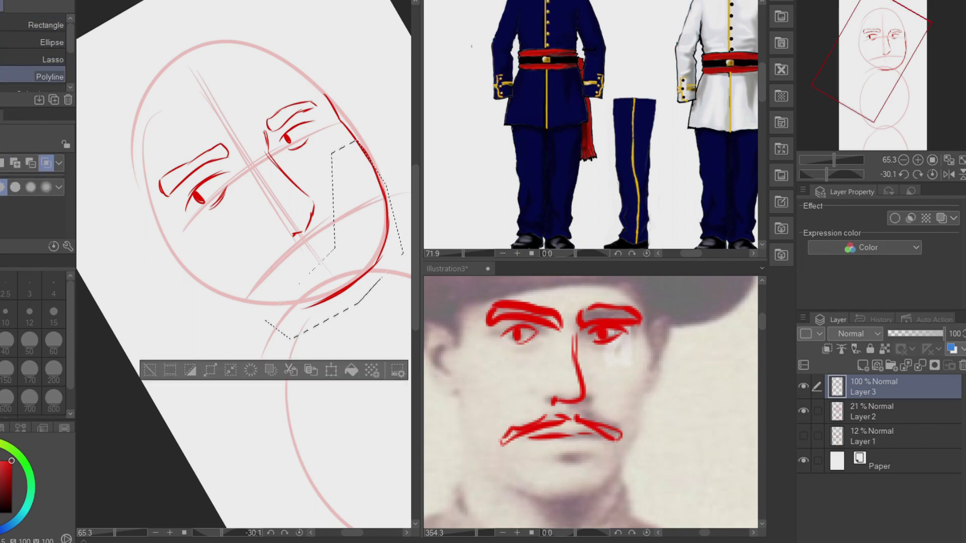
pyautogui.hotkey('ctrl', 't')
pyautogui.moveTo(317, 287); pyautogui.dragTo(334, 328)
pyautogui.press('Return')
pyautogui.hotkey('ctrl', 'd')
# Erase the surplus cheek line and redraw both sides of the jaw down to the lowered chin
pyautogui.press('e')
pyautogui.moveTo(254, 169); pyautogui.dragTo(142, 325)
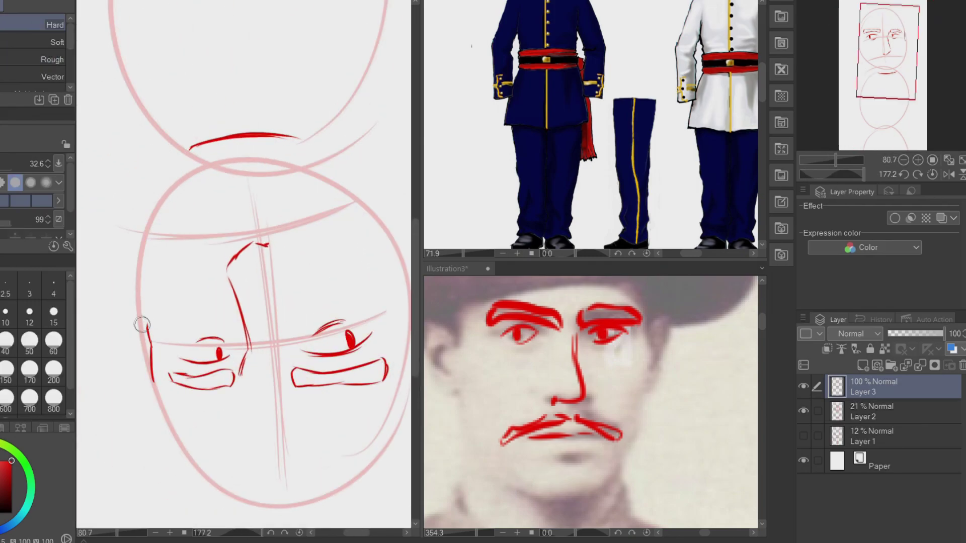
pyautogui.press('p')
pyautogui.moveTo(246, 132); pyautogui.dragTo(241, 397)
pyautogui.moveTo(134, 346); pyautogui.dragTo(124, 329)
pyautogui.moveTo(204, 395); pyautogui.dragTo(108, 305)
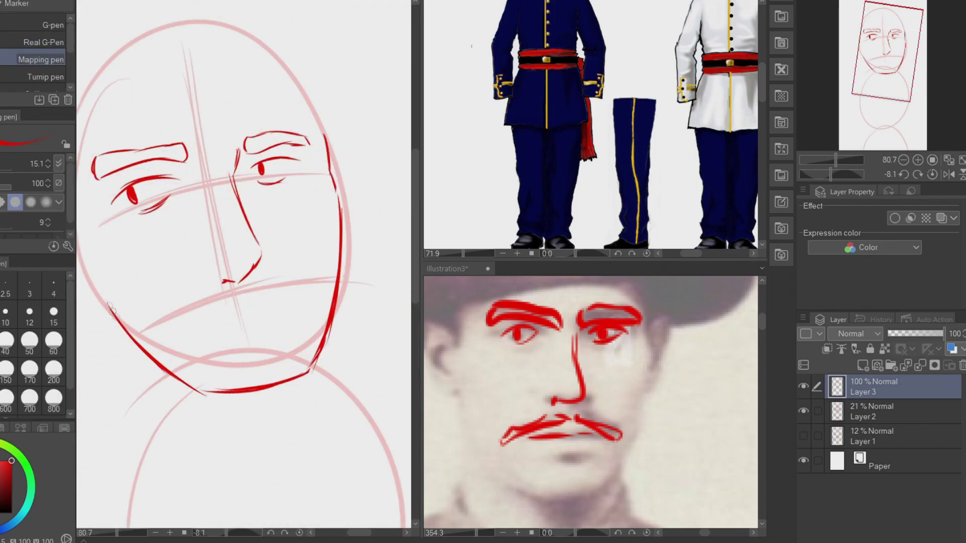
# Draw the moustache, mouth, ear and left side of the face
pyautogui.scroll(-1, 299, 343)
pyautogui.moveTo(150, 258); pyautogui.dragTo(203, 324)
pyautogui.moveTo(369, 281); pyautogui.dragTo(305, 290)
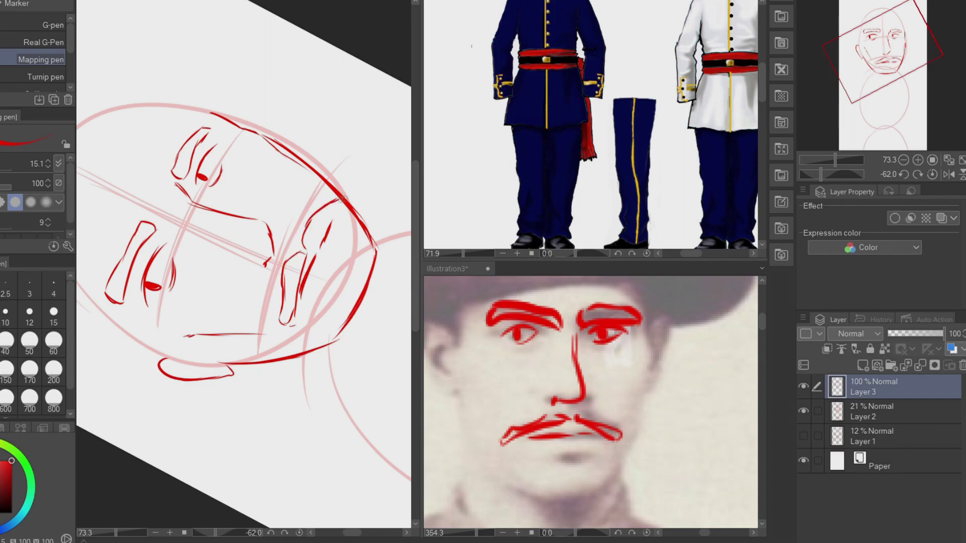
pyautogui.moveTo(325, 282); pyautogui.dragTo(370, 281)
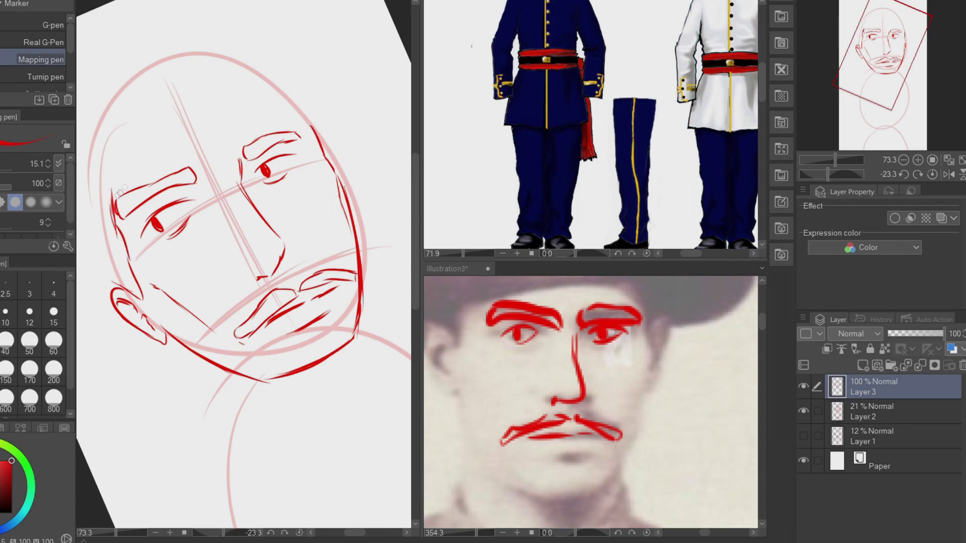
# Add a new layer and sketch the ribcage below the head with its vertical and horizontal guide lines
pyautogui.scroll(-3, 162, 104)
pyautogui.hotkey('ctrl', 'shift', 'n')
pyautogui.moveTo(199, 285); pyautogui.dragTo(296, 245)
pyautogui.moveTo(201, 290)
pyautogui.mouseDown()
pyautogui.moveTo(214, 334)
pyautogui.moveTo(249, 382)
pyautogui.mouseUp()
pyautogui.moveTo(249, 383)
pyautogui.mouseDown()
pyautogui.moveTo(287, 350)
pyautogui.moveTo(322, 347)
pyautogui.mouseUp()
pyautogui.moveTo(287, 247); pyautogui.dragTo(328, 343)
pyautogui.moveTo(249, 259); pyautogui.dragTo(282, 338)
pyautogui.moveTo(219, 328); pyautogui.dragTo(314, 281)
# Sketch the shoulder line, shoulder circles and arm guides around the ribcage
pyautogui.moveTo(166, 257)
pyautogui.mouseDown()
pyautogui.moveTo(170, 274)
pyautogui.moveTo(299, 217)
pyautogui.moveTo(385, 340)
pyautogui.mouseUp()
pyautogui.moveTo(173, 282); pyautogui.dragTo(221, 415)
pyautogui.moveTo(172, 309); pyautogui.dragTo(212, 420)
# Lower the torso guide layer's opacity to 34% and hide the head oval layer
pyautogui.click(907, 334)
pyautogui.click(803, 435)
pyautogui.click(880, 386)
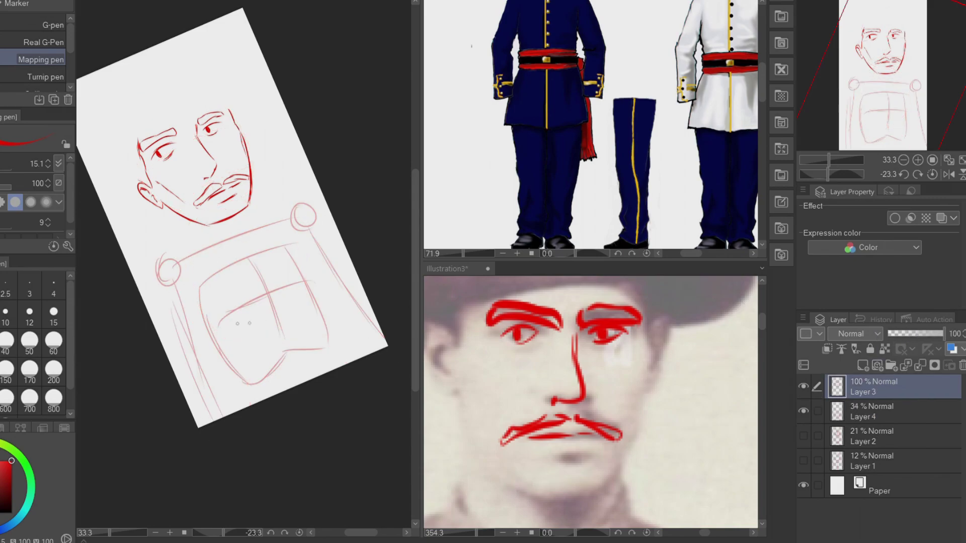
# Enlarge the torso guide on Layer 4 so the shoulders span the canvas width
pyautogui.click(880, 411)
pyautogui.hotkey('ctrl', 't')
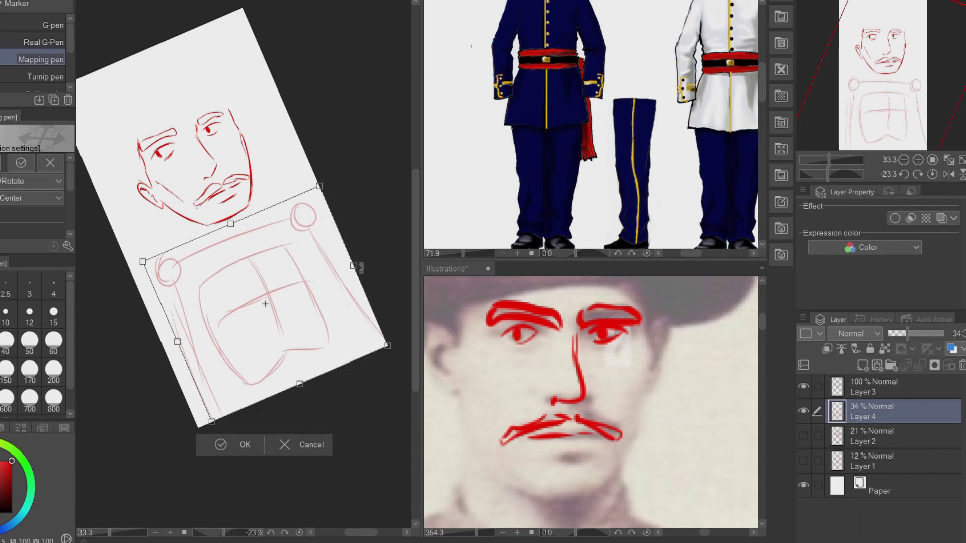
pyautogui.press('@')
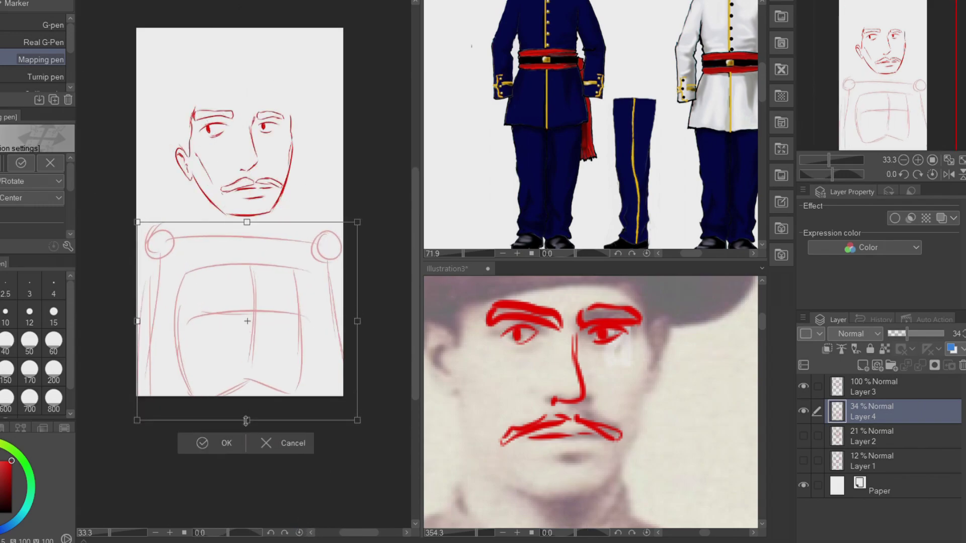
pyautogui.press('Return')
# Outline the shoulders, outer arms and collarbones on Layer 3 over the torso guide
pyautogui.click(880, 387)
pyautogui.scroll(1, 111, 262)
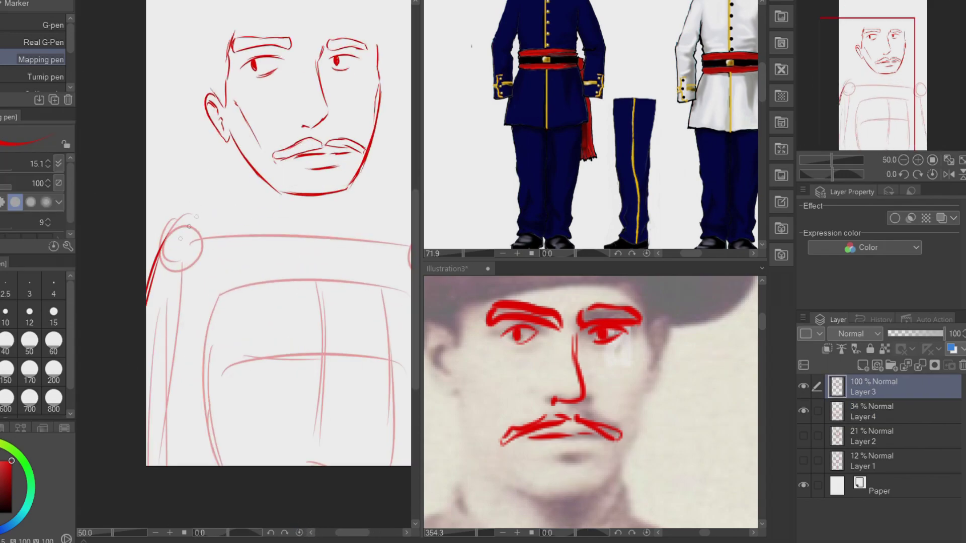
pyautogui.moveTo(302, 249); pyautogui.dragTo(267, 162)
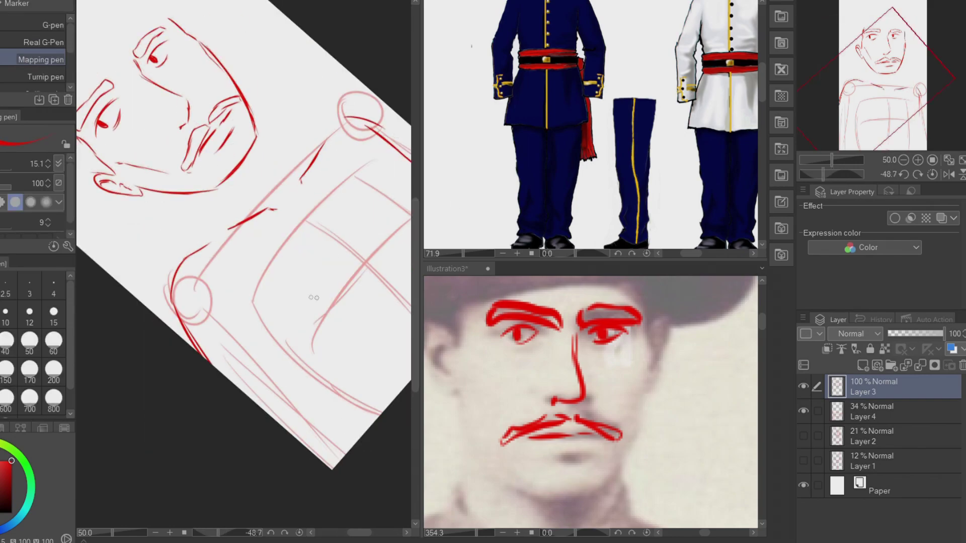
pyautogui.scroll(-2, 295, 303)
pyautogui.moveTo(237, 260); pyautogui.dragTo(231, 331)
# Draw both sides of the neck sloping into the shoulders, and the sides of the torso
pyautogui.scroll(3, 231, 331)
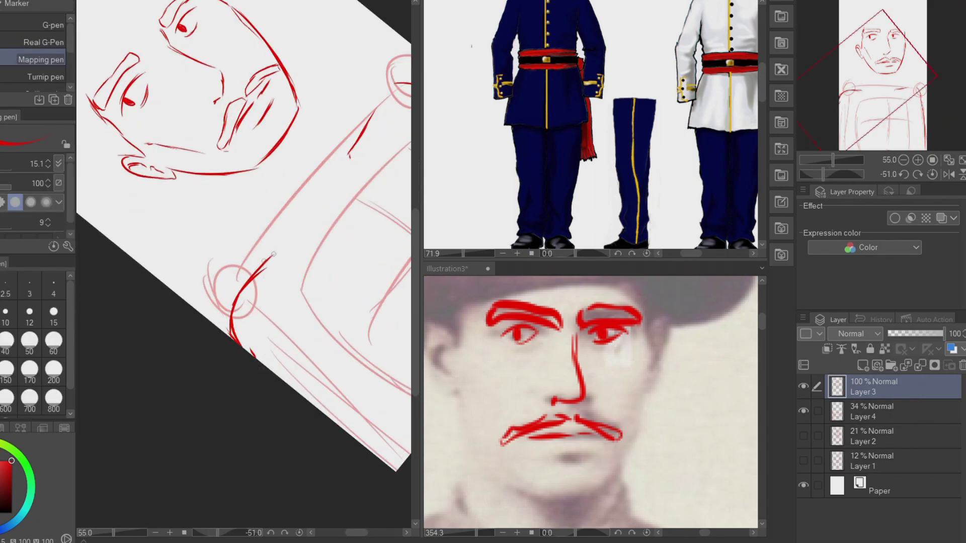
pyautogui.moveTo(207, 180); pyautogui.dragTo(269, 229)
pyautogui.scroll(-3, 302, 161)
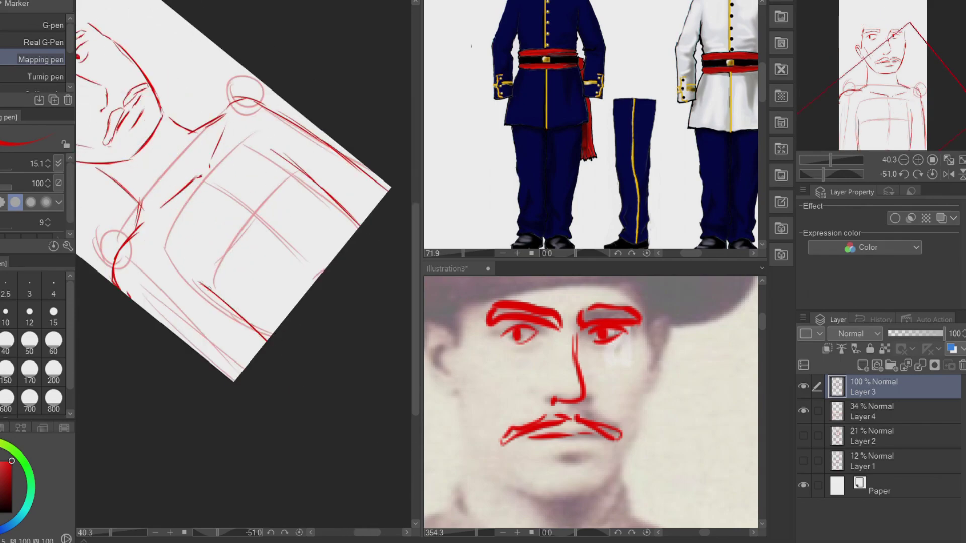
# Show the head oval guide and draw the top and back of the skull on Layer 3
pyautogui.scroll(-2, 242, 317)
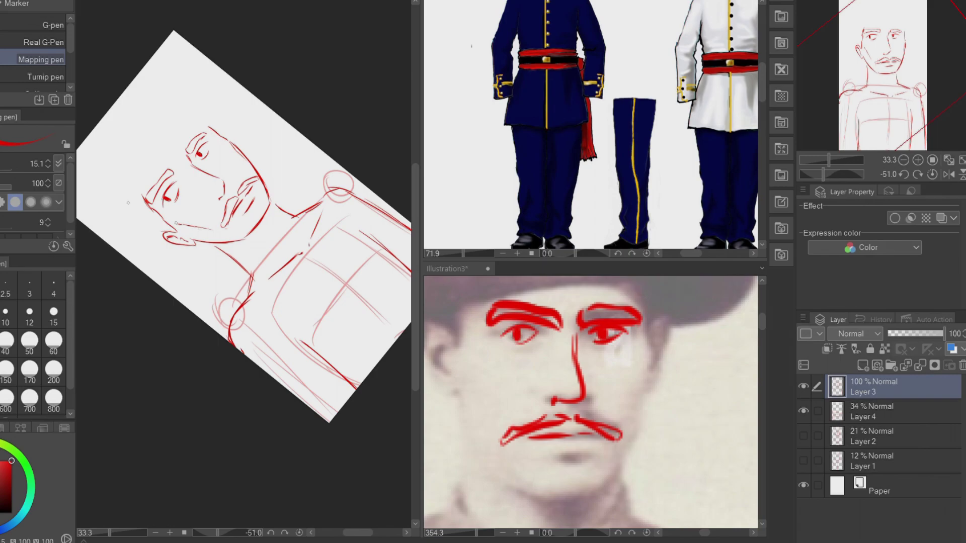
pyautogui.scroll(2, 200, 228)
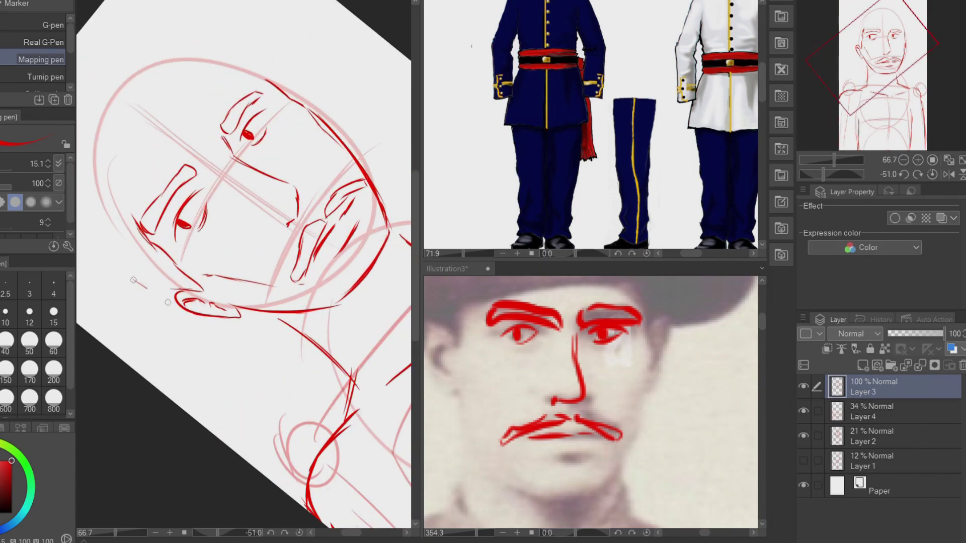
pyautogui.press('r')
pyautogui.moveTo(120, 222); pyautogui.dragTo(119, 311)
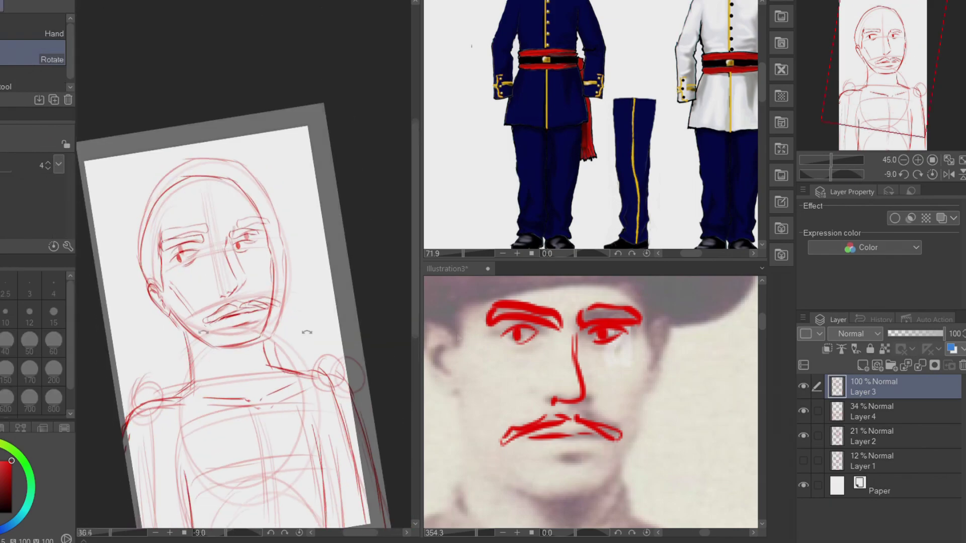
# Select the whole head with a polyline selection and separate it from Layer 3 onto its own layer
pyautogui.scroll(3, 212, 252)
pyautogui.press('m')
pyautogui.click(82, 226)
pyautogui.click(135, 340)
pyautogui.click(209, 368)
pyautogui.click(279, 368)
pyautogui.click(351, 302)
pyautogui.click(373, 174)
pyautogui.click(145, 45)
pyautogui.scroll(-2, 211, 282)
pyautogui.hotkey('ctrl', 'c')
pyautogui.hotkey('ctrl', 'v')
# Move the separated head down closer to the shoulders
pyautogui.hotkey('ctrl', 't')
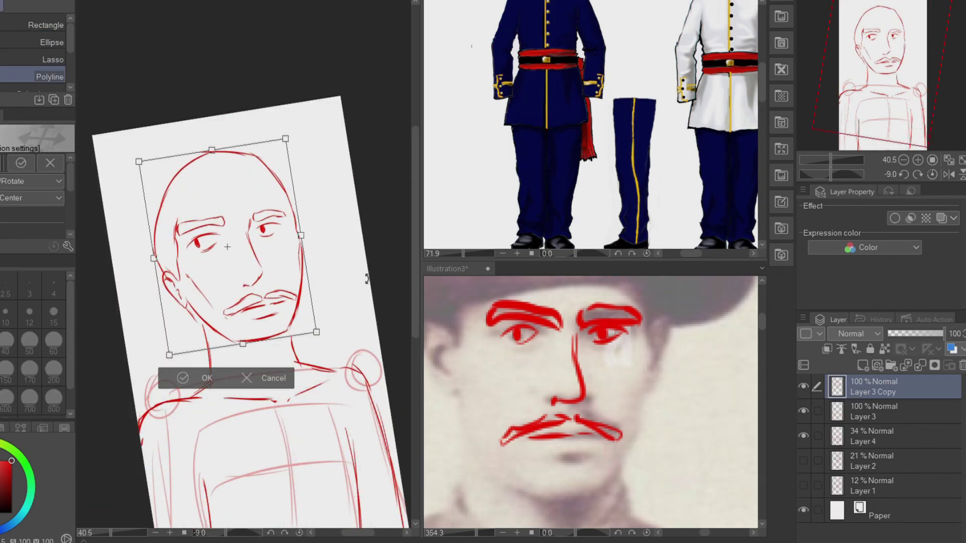
pyautogui.moveTo(230, 244); pyautogui.dragTo(236, 275)
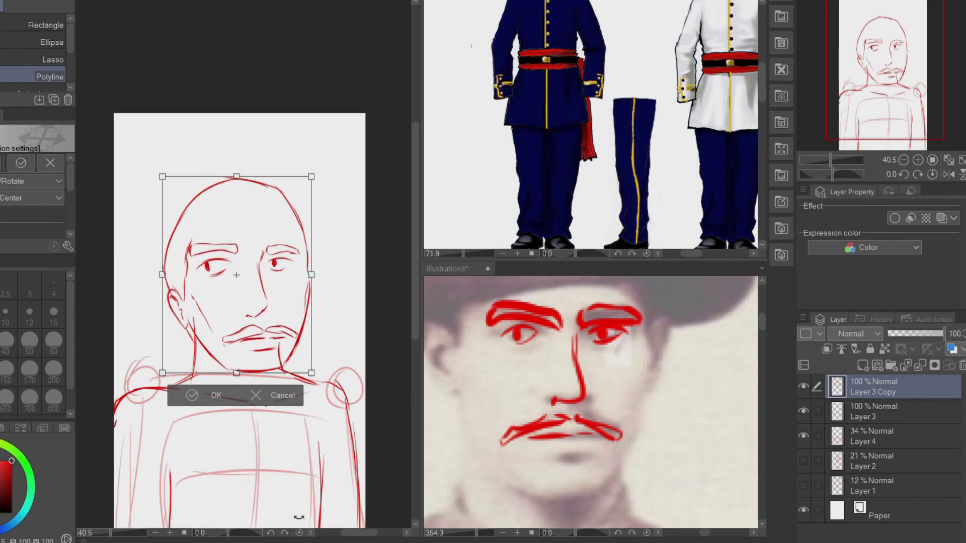
pyautogui.press('Return')
# Erase the neck lines on Layer 3 that overlap the lowered face
pyautogui.hotkey('alt', '[')
pyautogui.press('p')
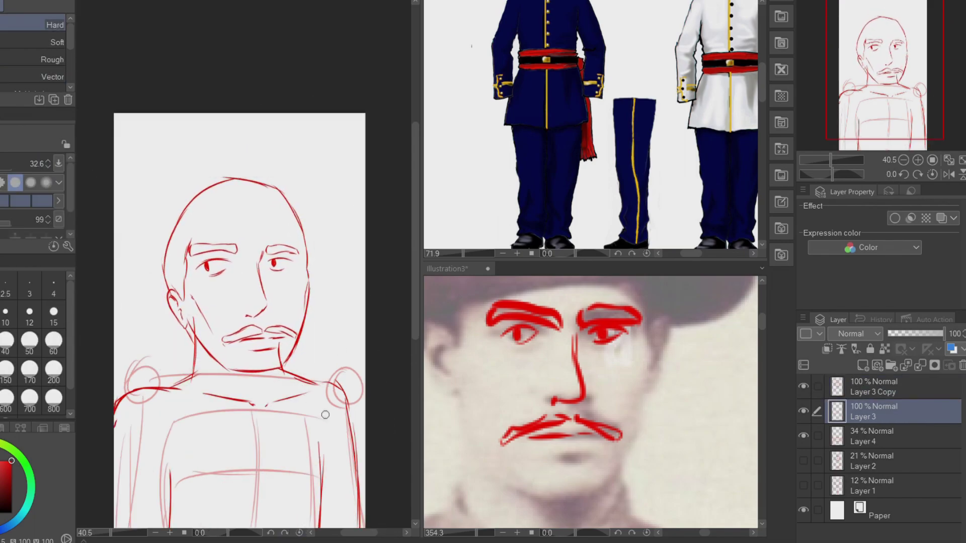
pyautogui.scroll(1, 175, 314)
pyautogui.press('r')
pyautogui.moveTo(227, 259)
pyautogui.mouseDown()
pyautogui.moveTo(192, 281)
pyautogui.moveTo(217, 257)
pyautogui.mouseUp()
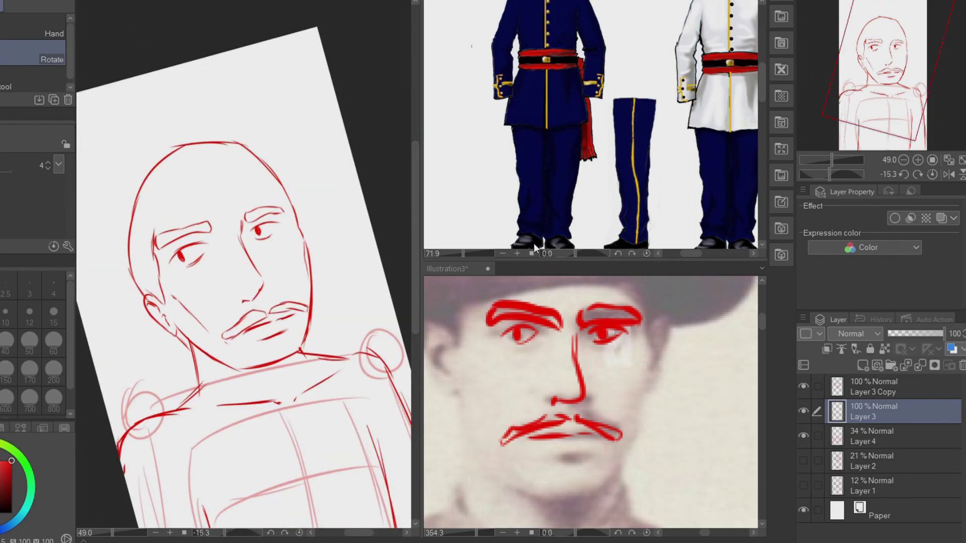
# Adjust the head's tilt and placement by transforming Layer 3 Copy
pyautogui.hotkey('alt', ']')
pyautogui.hotkey('ctrl', 't')
pyautogui.moveTo(267, 326); pyautogui.dragTo(302, 483)
pyautogui.hotkey('ctrl', 'shift', 'r')
pyautogui.press('Return')
pyautogui.moveTo(220, 241); pyautogui.dragTo(221, 302)
# Select the left eye and eyebrow with a polyline selection and move them closer to the nose
pyautogui.scroll(5, 221, 302)
pyautogui.click(99, 318)
pyautogui.click(162, 356)
pyautogui.click(229, 309)
pyautogui.click(262, 246)
pyautogui.doubleClick(226, 184)
pyautogui.hotkey('ctrl', 't')
pyautogui.moveTo(207, 241); pyautogui.dragTo(242, 190)
pyautogui.press('Return')
# Select the moustache and mouth area with a polyline selection and adjust it with a transform
pyautogui.scroll(-2, 287, 158)
pyautogui.click(263, 101)
pyautogui.click(305, 126)
pyautogui.click(199, 242)
pyautogui.doubleClick(166, 211)
pyautogui.hotkey('ctrl', 't')
pyautogui.press('Return')
pyautogui.scroll(-3, 227, 129)
pyautogui.press('p')
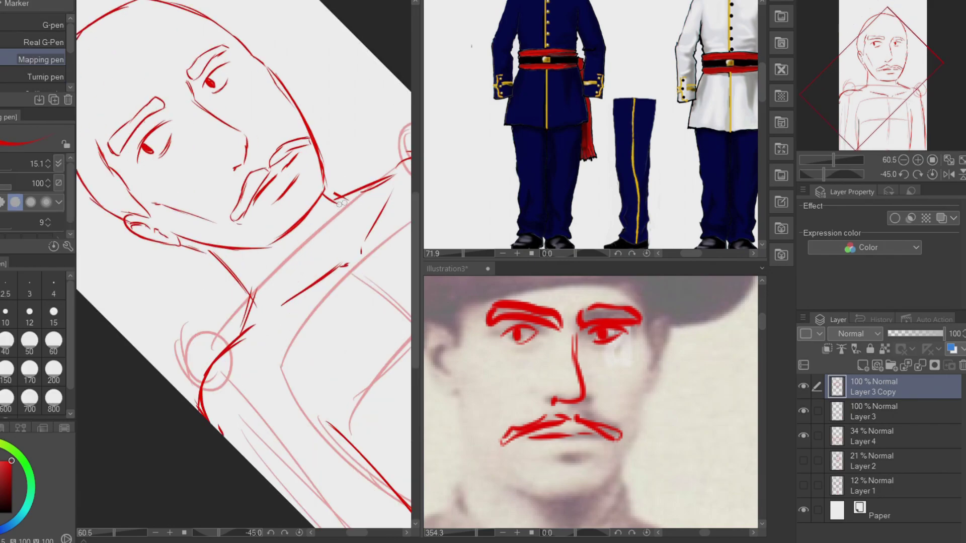
# Sketch the remaining neck and shoulder contour on Layer 3 Copy, then merge it down into Layer 3
pyautogui.moveTo(219, 268); pyautogui.dragTo(250, 310)
pyautogui.scroll(-2, 256, 313)
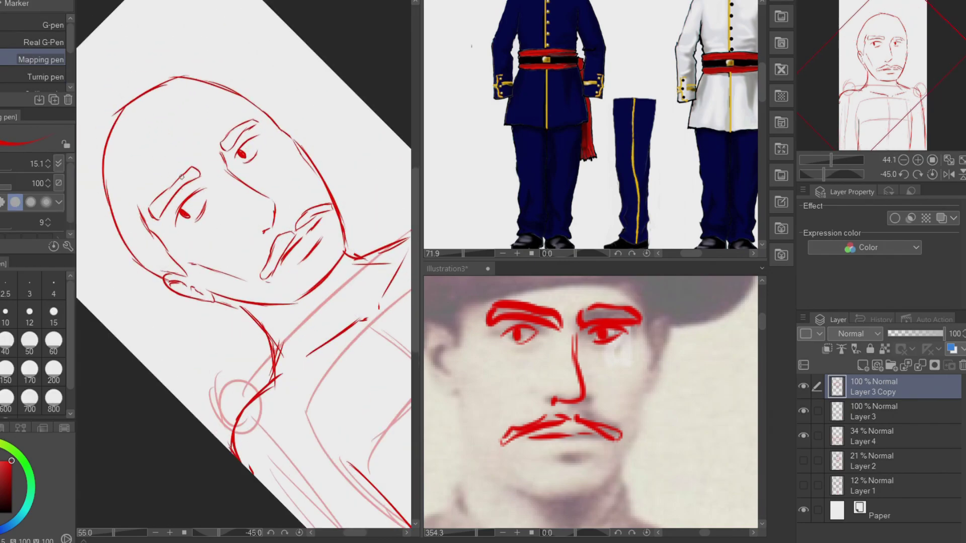
pyautogui.scroll(1, 189, 525)
pyautogui.hotkey('ctrl', 'e')
# Hide Layer 4, lower Layer 3's opacity to 24%, and add a new layer above it for the uniform sketch
pyautogui.click(804, 411)
pyautogui.moveTo(944, 334); pyautogui.dragTo(898, 332)
pyautogui.click(863, 365)
# Sketch the cap's curved visor and strap lines across the forehead, with a round button at the temple
pyautogui.scroll(2, 594, 125)
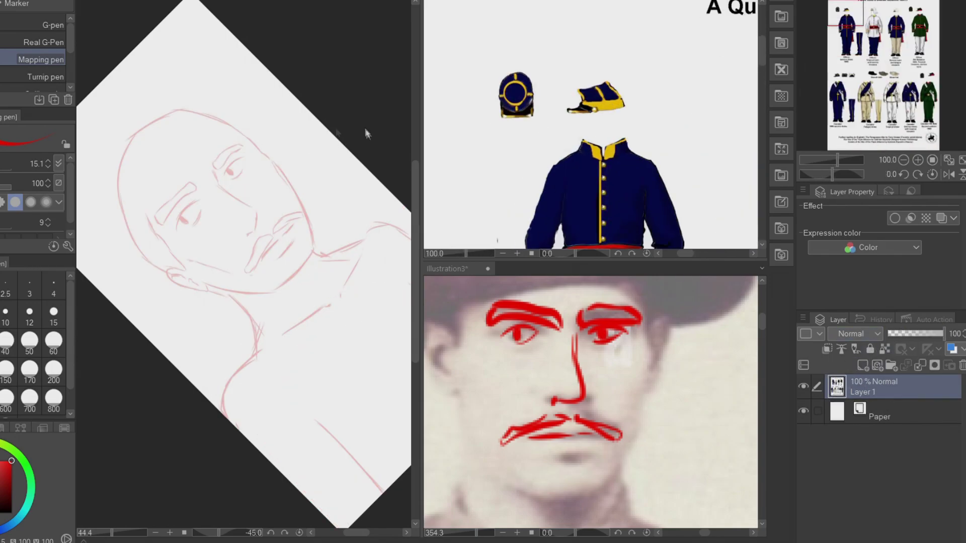
pyautogui.scroll(3, 161, 156)
pyautogui.moveTo(141, 272); pyautogui.dragTo(326, 95)
pyautogui.moveTo(300, 116); pyautogui.dragTo(161, 247)
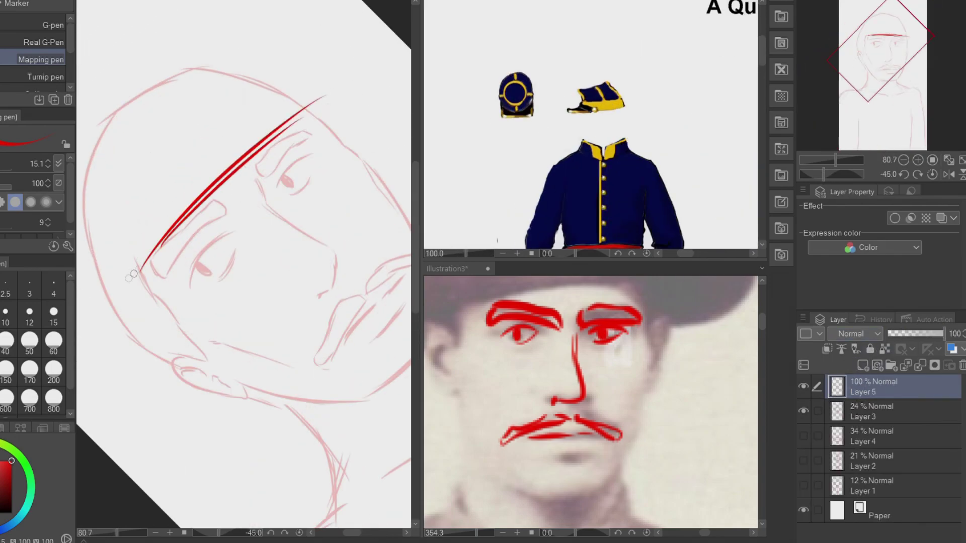
pyautogui.moveTo(106, 256); pyautogui.dragTo(272, 81)
pyautogui.moveTo(222, 126); pyautogui.dragTo(307, 75)
pyautogui.moveTo(119, 269); pyautogui.dragTo(317, 94)
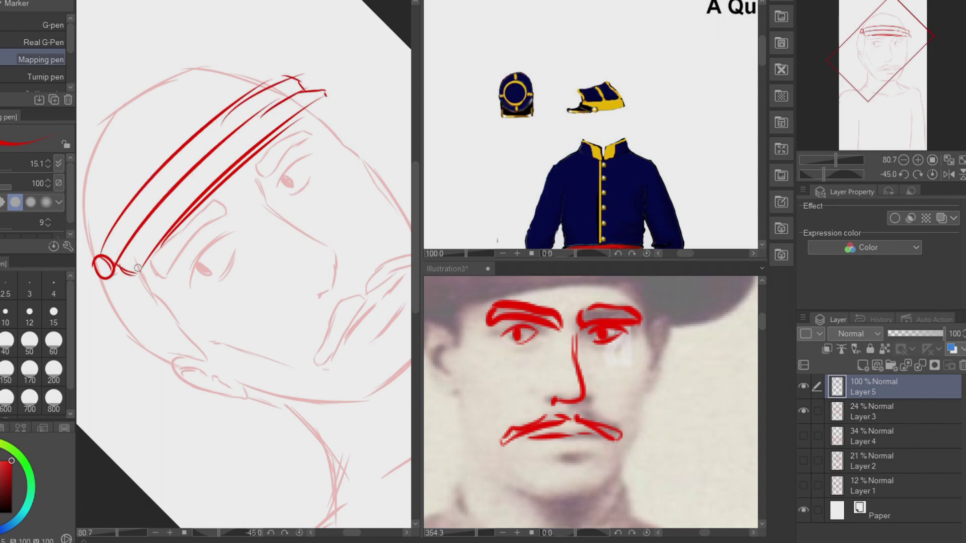
pyautogui.scroll(-1, 120, 291)
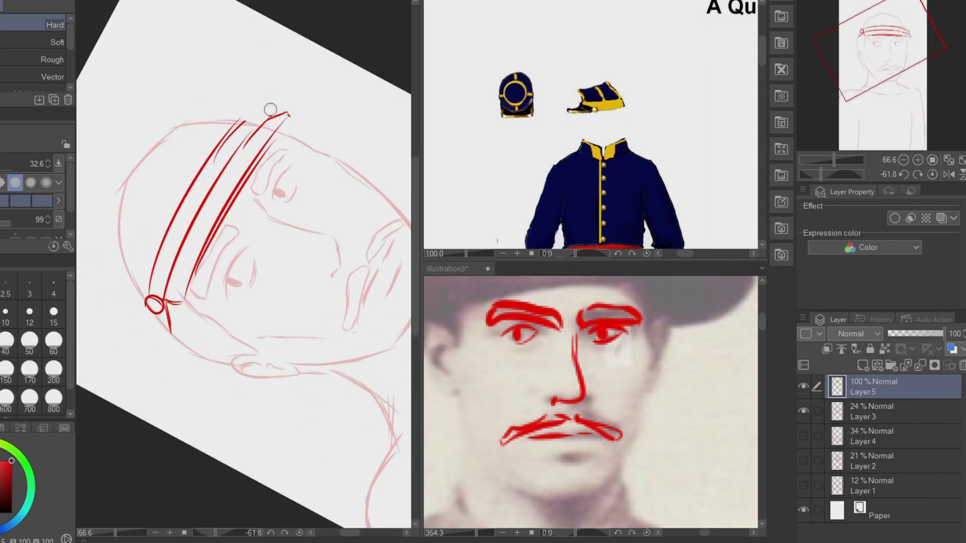
# Sketch the cap's crown outline over the head, from the visor's far end around to the back
pyautogui.moveTo(269, 104); pyautogui.dragTo(107, 201)
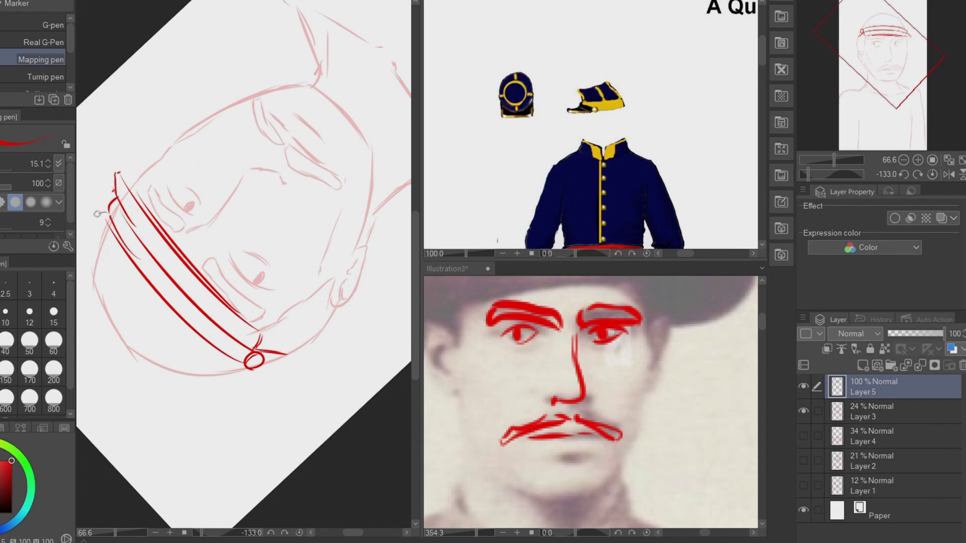
pyautogui.moveTo(106, 218)
pyautogui.mouseDown()
pyautogui.moveTo(95, 212)
pyautogui.moveTo(112, 242)
pyautogui.moveTo(266, 63)
pyautogui.moveTo(166, 108)
pyautogui.mouseUp()
pyautogui.hotkey('ctrl', 'z')
pyautogui.hotkey('ctrl', 'z')
pyautogui.moveTo(116, 166); pyautogui.dragTo(209, 98)
pyautogui.moveTo(155, 120); pyautogui.dragTo(237, 94)
pyautogui.moveTo(107, 226)
pyautogui.mouseDown()
pyautogui.moveTo(259, 98)
pyautogui.moveTo(271, 101)
pyautogui.mouseUp()
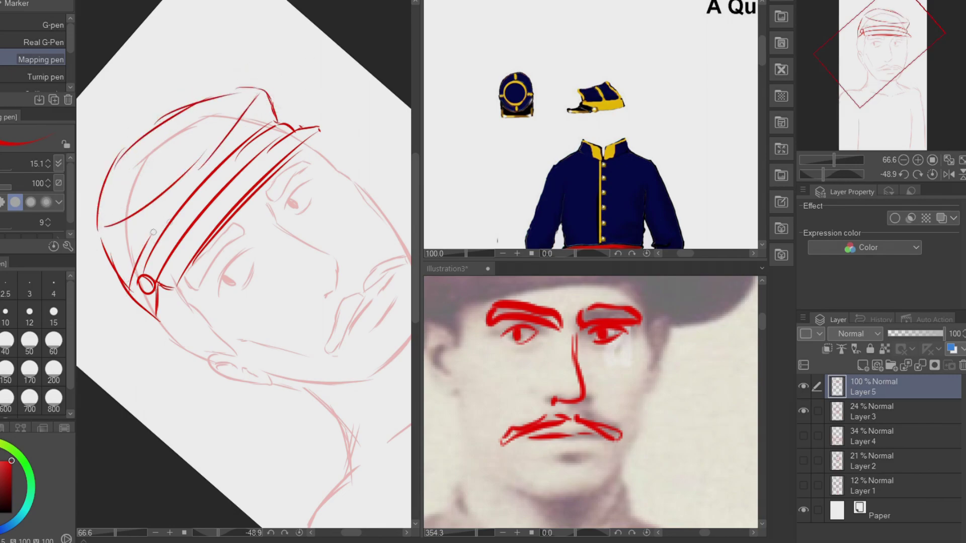
# Sketch the concentric oval trim on the crown's flat top and the narrow trim band down its front
pyautogui.hotkey('ctrl', 'z')
pyautogui.moveTo(144, 156)
pyautogui.mouseDown()
pyautogui.moveTo(211, 151)
pyautogui.moveTo(206, 139)
pyautogui.mouseUp()
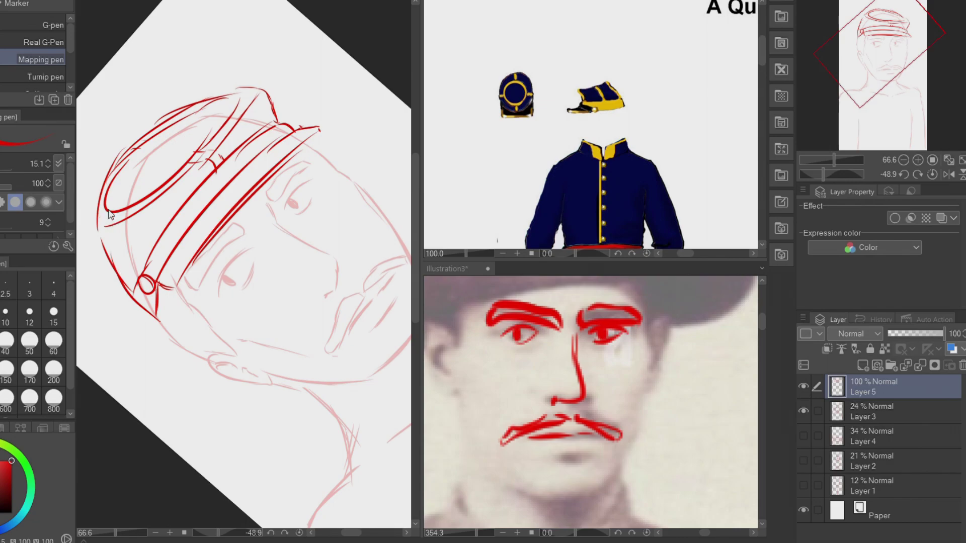
pyautogui.moveTo(130, 182)
pyautogui.mouseDown()
pyautogui.moveTo(113, 187)
pyautogui.moveTo(211, 110)
pyautogui.mouseUp()
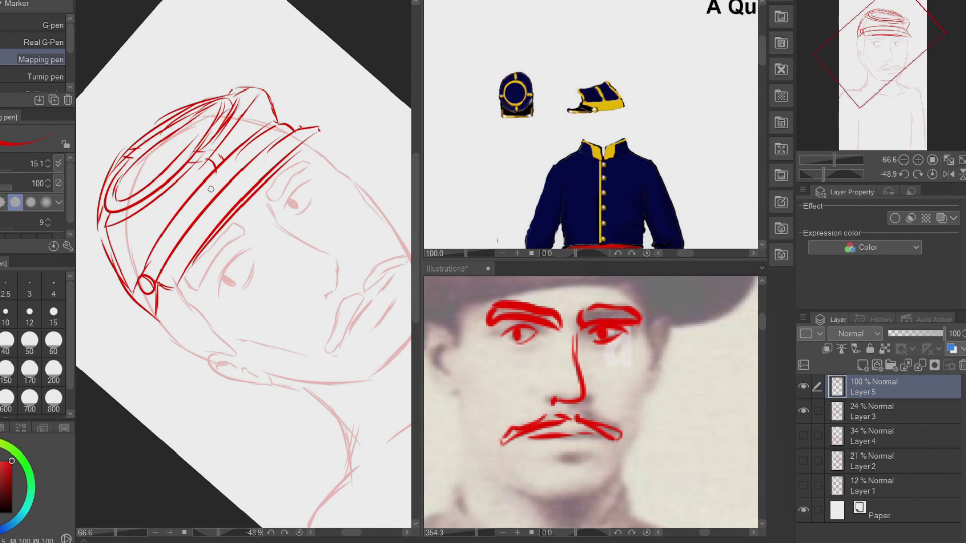
# Sketch the tunic's standing collar around the neck and the front closure with its row of round buttons
pyautogui.scroll(-3, 211, 189)
pyautogui.scroll(2, 322, 217)
pyautogui.moveTo(224, 251); pyautogui.dragTo(305, 211)
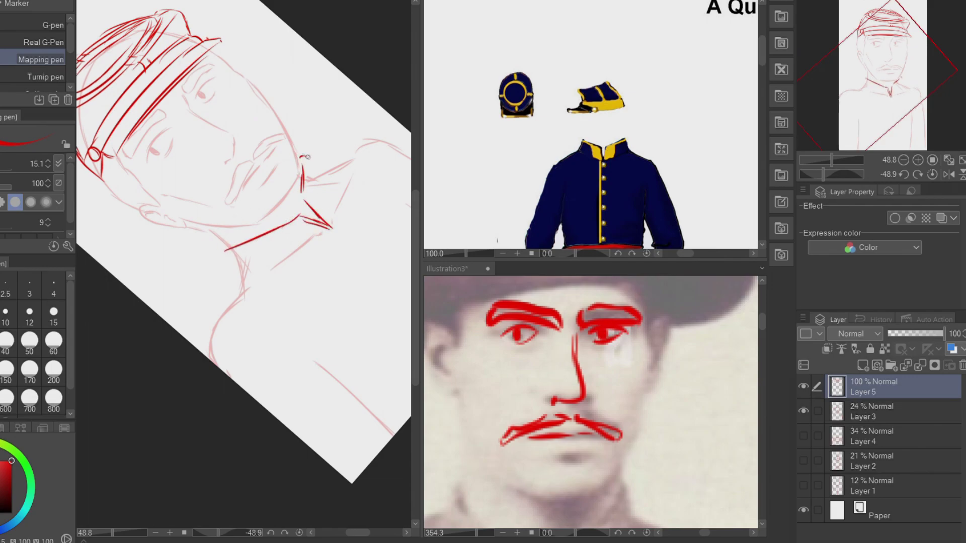
pyautogui.moveTo(238, 284); pyautogui.dragTo(335, 228)
pyautogui.scroll(-1, 357, 258)
pyautogui.moveTo(269, 232)
pyautogui.mouseDown()
pyautogui.moveTo(381, 350)
pyautogui.moveTo(388, 343)
pyautogui.moveTo(284, 239)
pyautogui.mouseUp()
pyautogui.hotkey('ctrl', 'z')
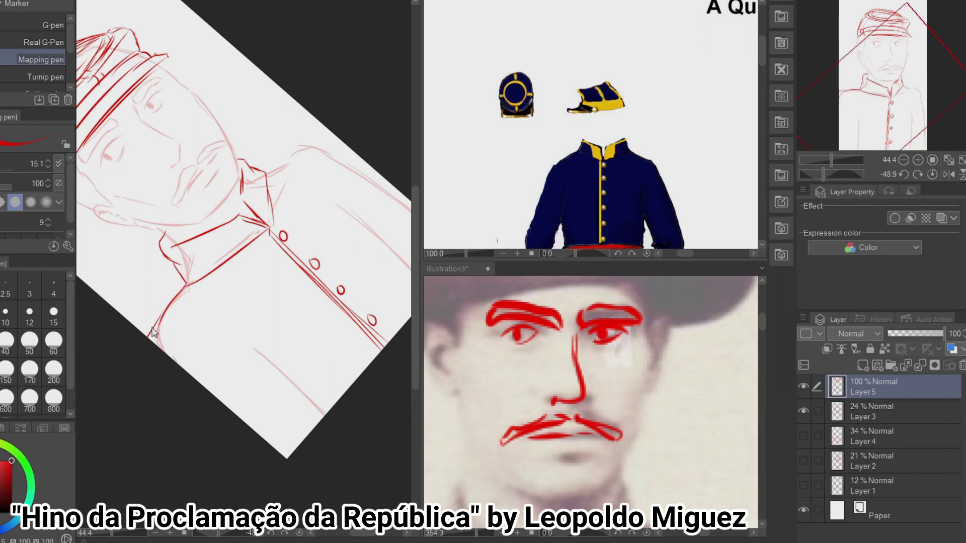
# Sketch the tunic's shoulder seams and sleeve outlines on both sides of the torso
pyautogui.moveTo(236, 345); pyautogui.dragTo(325, 415)
pyautogui.moveTo(267, 175)
pyautogui.mouseDown()
pyautogui.moveTo(324, 147)
pyautogui.moveTo(397, 191)
pyautogui.mouseUp()
pyautogui.moveTo(327, 151); pyautogui.dragTo(337, 181)
pyautogui.scroll(-5, 351, 276)
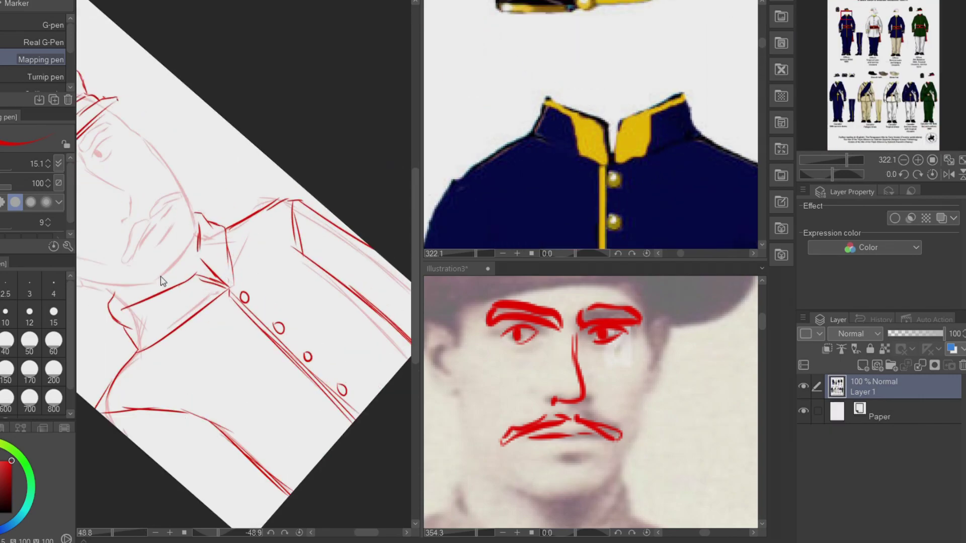
# Add the trim lines along the upper edge and front flaps of the standing collar, following the uniform reference
pyautogui.scroll(2, 161, 281)
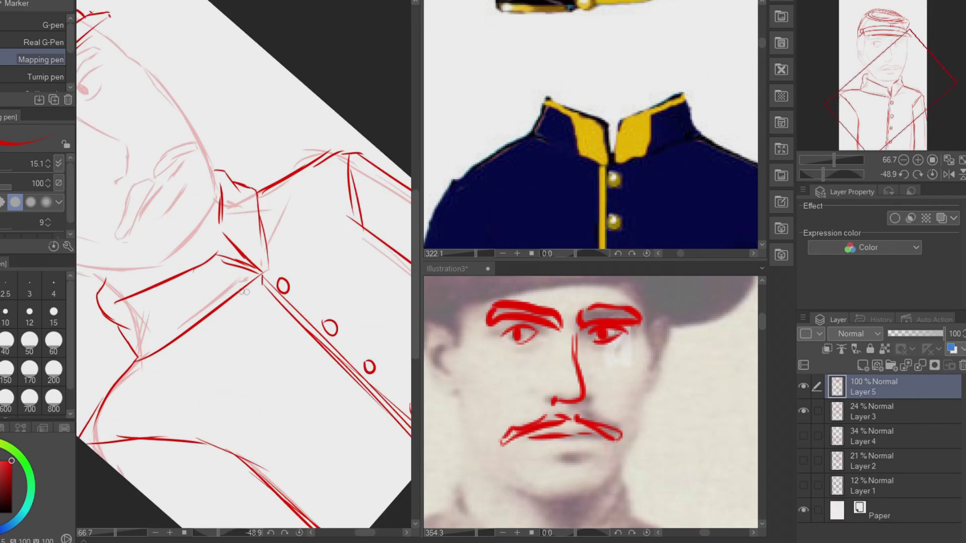
pyautogui.moveTo(105, 306); pyautogui.dragTo(221, 267)
pyautogui.hotkey('ctrl', 'z')
pyautogui.moveTo(118, 322); pyautogui.dragTo(204, 289)
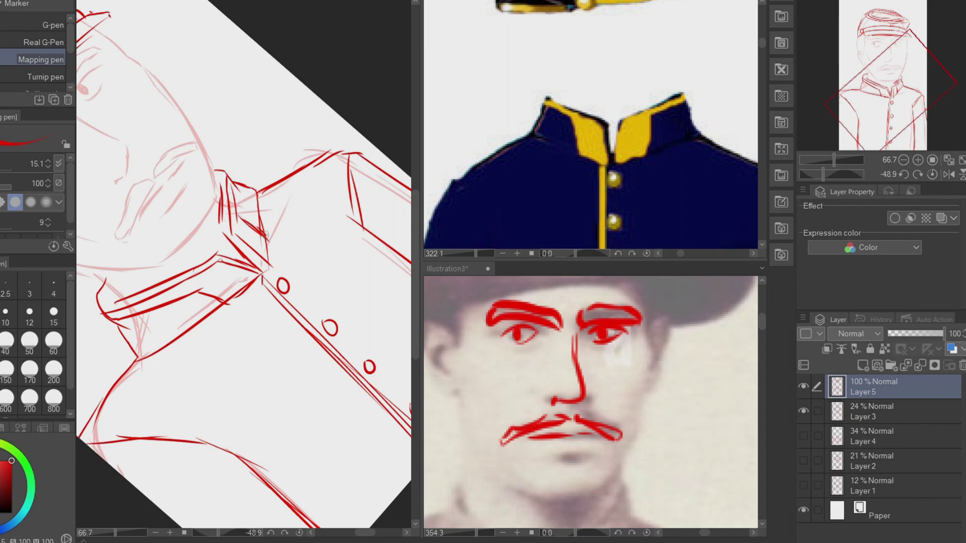
pyautogui.scroll(-5, 256, 183)
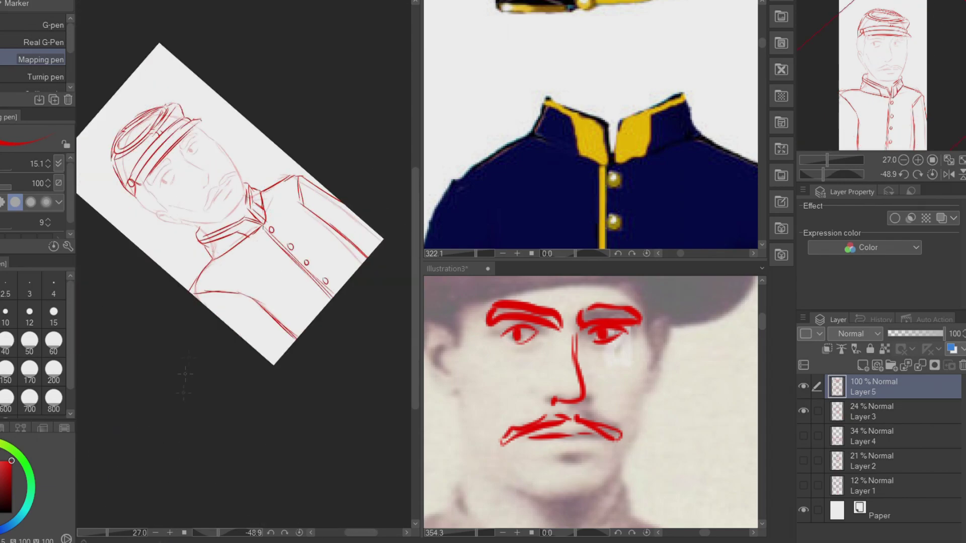
# Resketch the cap's strap lines above the visor so they meet the round button at the temple
pyautogui.scroll(3, 182, 416)
pyautogui.scroll(-4, 201, 281)
pyautogui.scroll(3, 589, 126)
pyautogui.scroll(1, 190, 260)
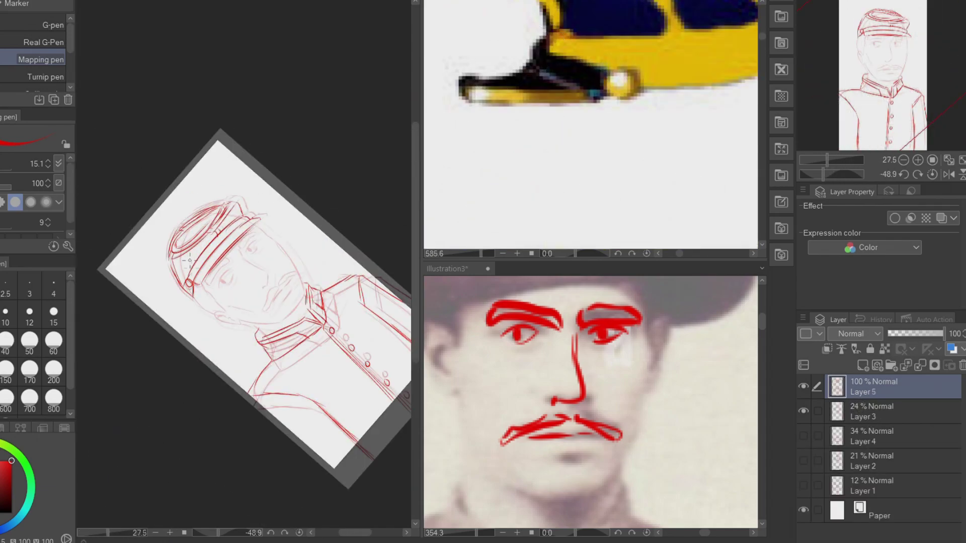
pyautogui.scroll(5, 189, 259)
pyautogui.moveTo(144, 302); pyautogui.dragTo(193, 175)
pyautogui.hotkey('ctrl', 'z')
pyautogui.moveTo(171, 256); pyautogui.dragTo(224, 154)
pyautogui.hotkey('ctrl', 'z')
pyautogui.moveTo(157, 327); pyautogui.dragTo(219, 202)
pyautogui.hotkey('ctrl', 'z')
pyautogui.press('r')
pyautogui.moveTo(157, 287); pyautogui.dragTo(205, 182)
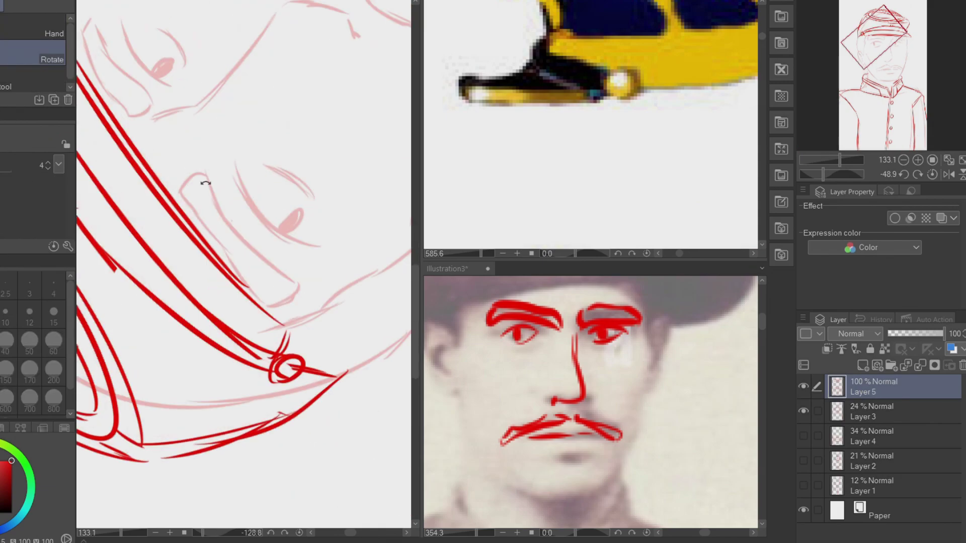
pyautogui.scroll(-1, 205, 182)
pyautogui.press('p')
pyautogui.moveTo(81, 146); pyautogui.dragTo(111, 145)
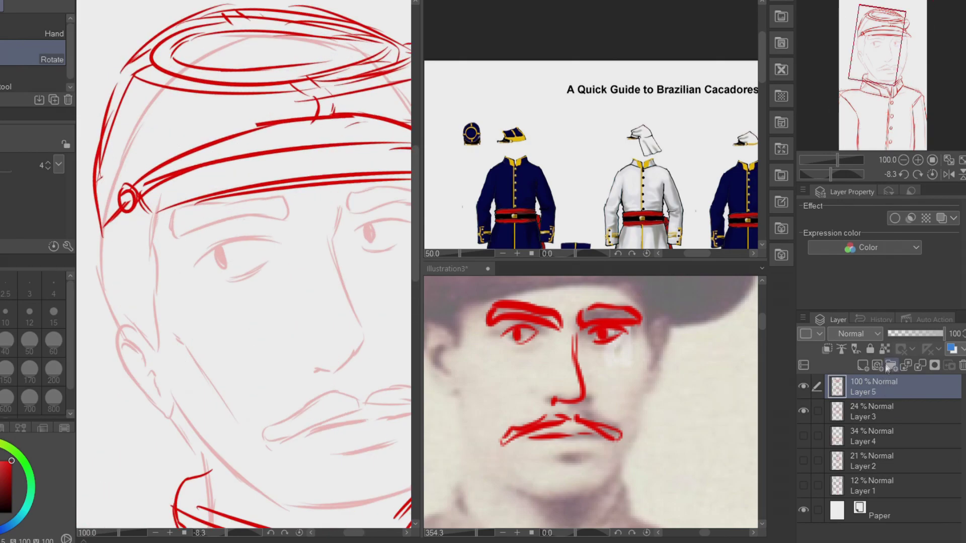
# Group the sketch layers into a folder named Sketch at 44% opacity and add a vector layer above it for inking
pyautogui.click(873, 386)
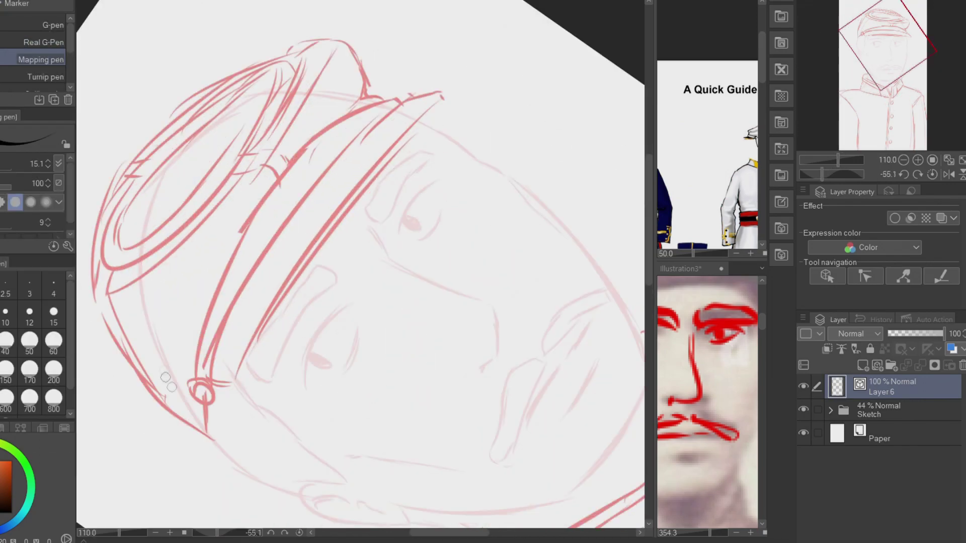
# Ink the cap strap's two curved edges and its round button at the temple in black with the Mapping pen
pyautogui.moveTo(212, 374)
pyautogui.mouseDown()
pyautogui.moveTo(326, 172)
pyautogui.moveTo(402, 97)
pyautogui.mouseUp()
pyautogui.hotkey('ctrl', 'z')
pyautogui.moveTo(214, 370)
pyautogui.mouseDown()
pyautogui.moveTo(402, 97)
pyautogui.moveTo(426, 90)
pyautogui.mouseUp()
pyautogui.hotkey('ctrl', 'z')
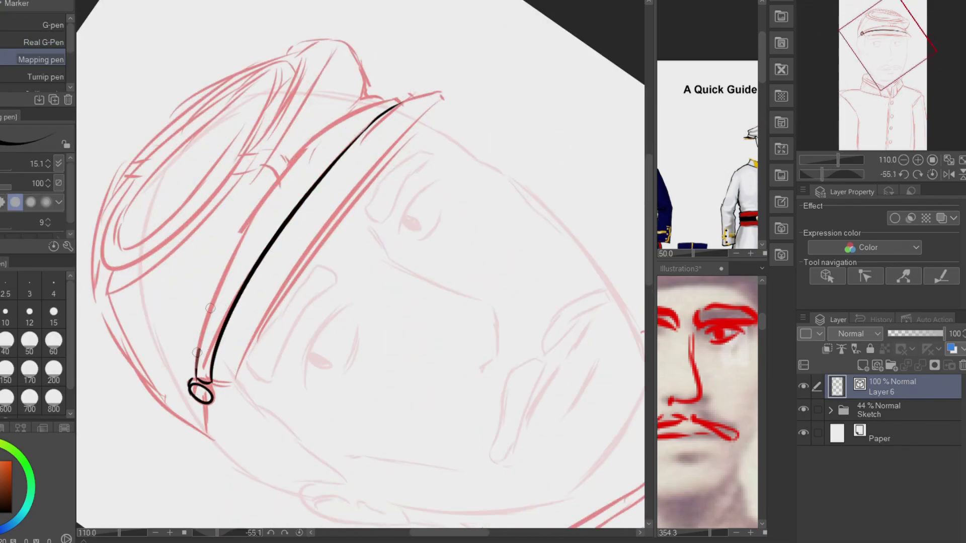
pyautogui.moveTo(197, 376); pyautogui.dragTo(400, 103)
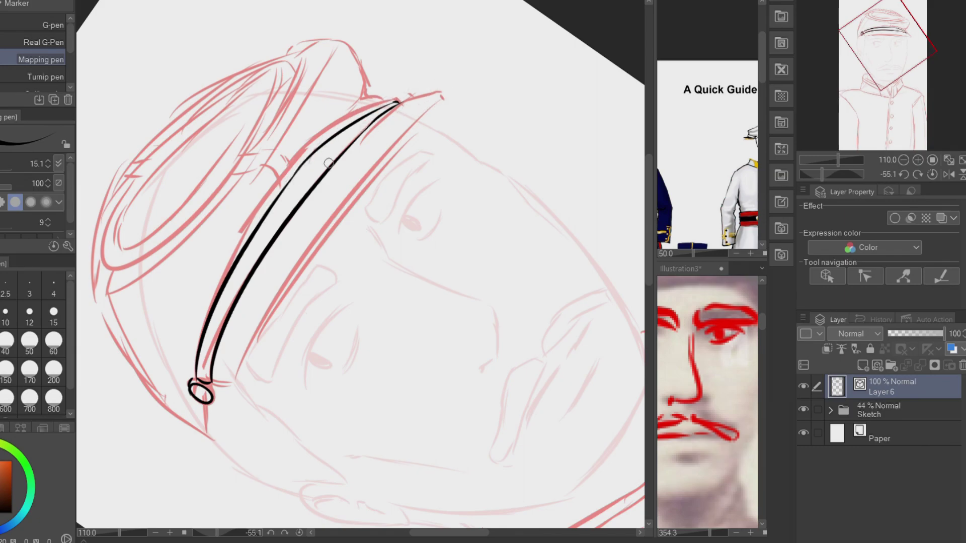
pyautogui.scroll(5, 223, 387)
pyautogui.press('e')
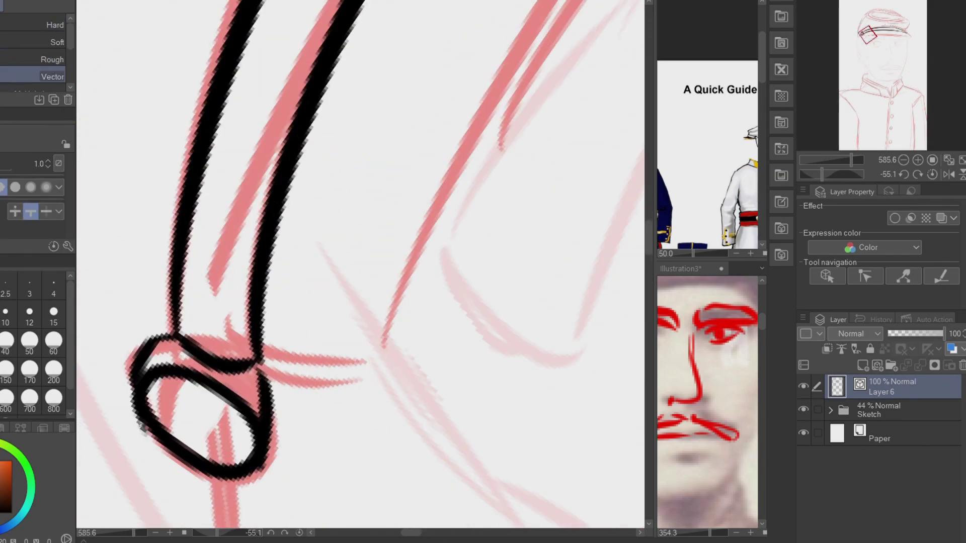
# Ink the visor's lower edge from the temple button across the forehead and around its far pointed end
pyautogui.press('p')
pyautogui.moveTo(201, 390)
pyautogui.mouseDown()
pyautogui.moveTo(232, 392)
pyautogui.moveTo(254, 371)
pyautogui.mouseUp()
pyautogui.moveTo(254, 371); pyautogui.dragTo(446, 79)
pyautogui.hotkey('ctrl', 'z')
pyautogui.moveTo(256, 369); pyautogui.dragTo(523, 0)
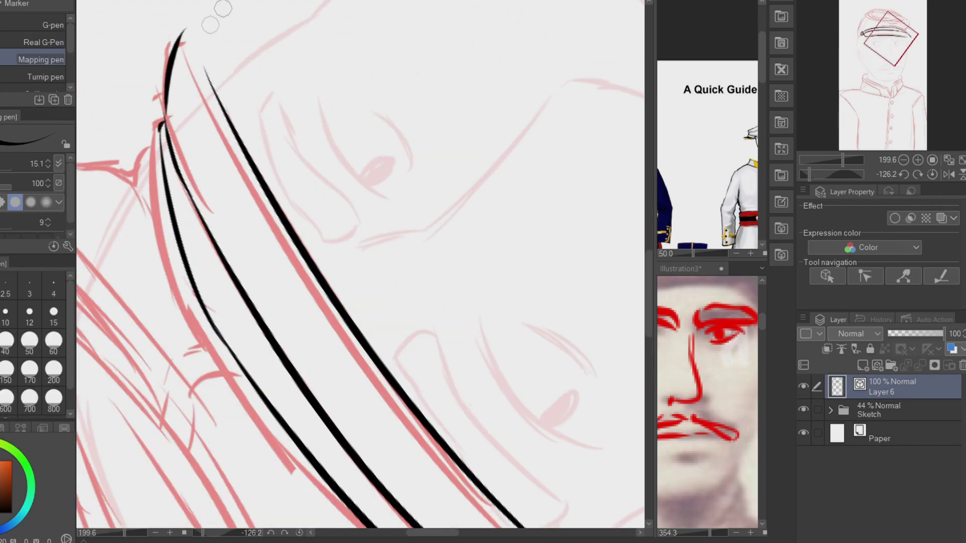
pyautogui.moveTo(205, 37); pyautogui.dragTo(209, 55)
pyautogui.press('e')
pyautogui.press('p')
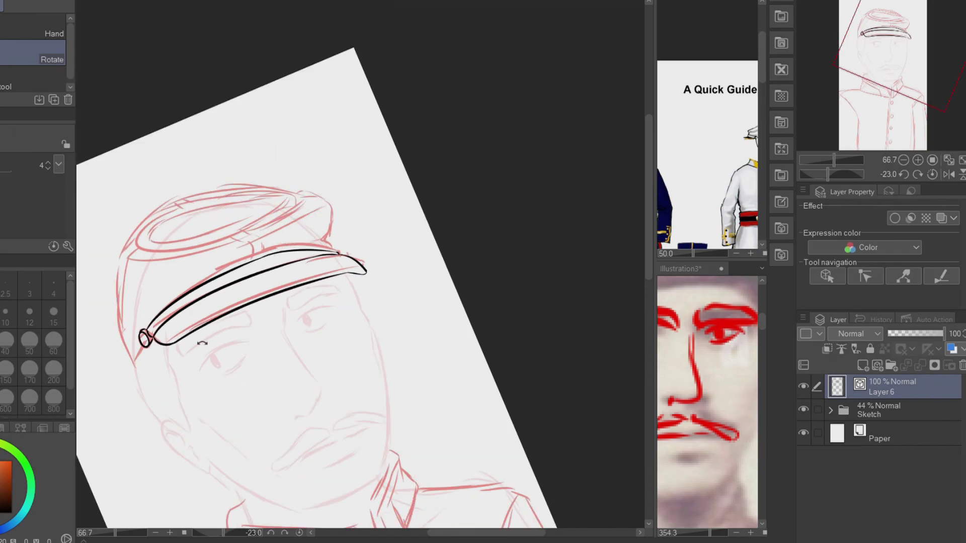
# Ink the cap's crown outline, including the rim of its top, both sides, the back edge and a fabric fold above the strap
pyautogui.moveTo(464, 381); pyautogui.dragTo(239, 110)
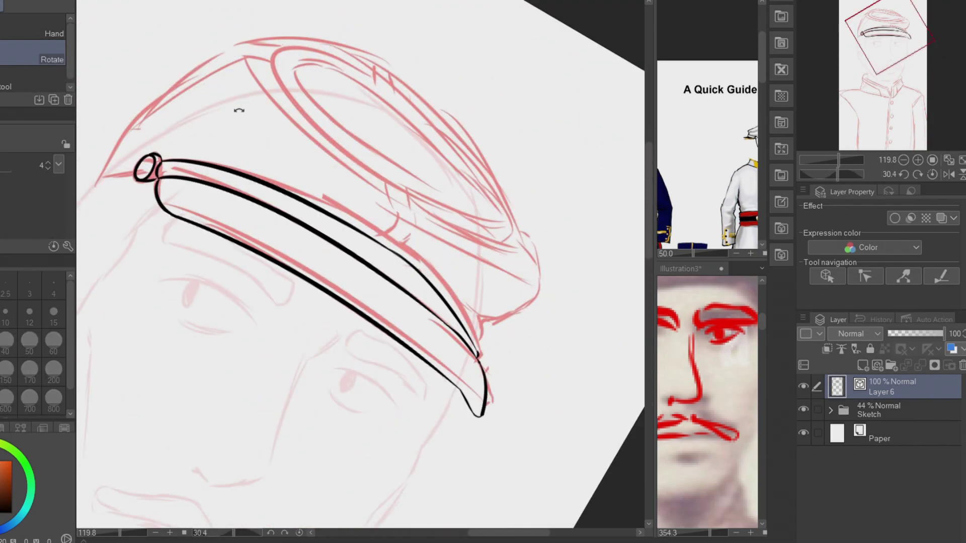
pyautogui.press('p')
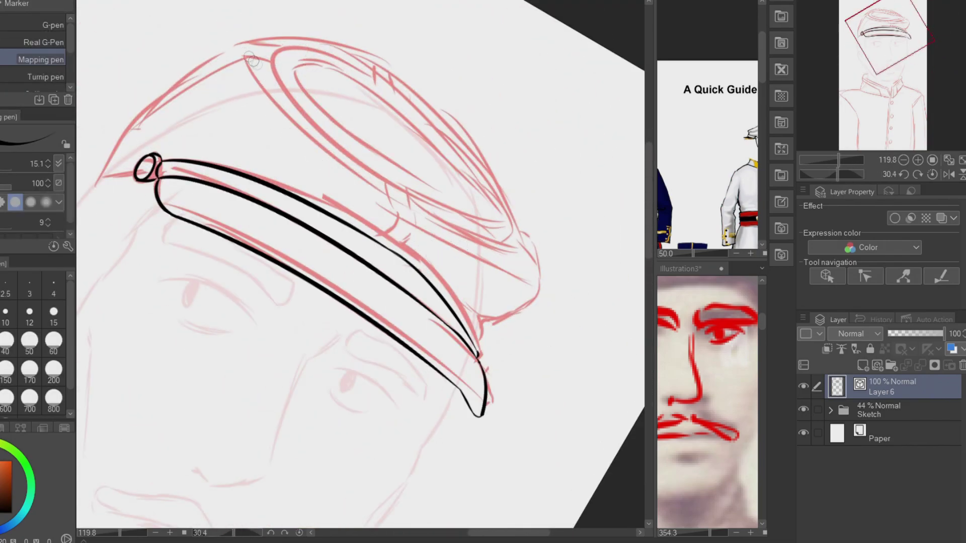
pyautogui.moveTo(242, 47)
pyautogui.mouseDown()
pyautogui.moveTo(448, 236)
pyautogui.moveTo(534, 262)
pyautogui.mouseUp()
pyautogui.moveTo(534, 262)
pyautogui.mouseDown()
pyautogui.moveTo(416, 100)
pyautogui.moveTo(191, 221)
pyautogui.mouseUp()
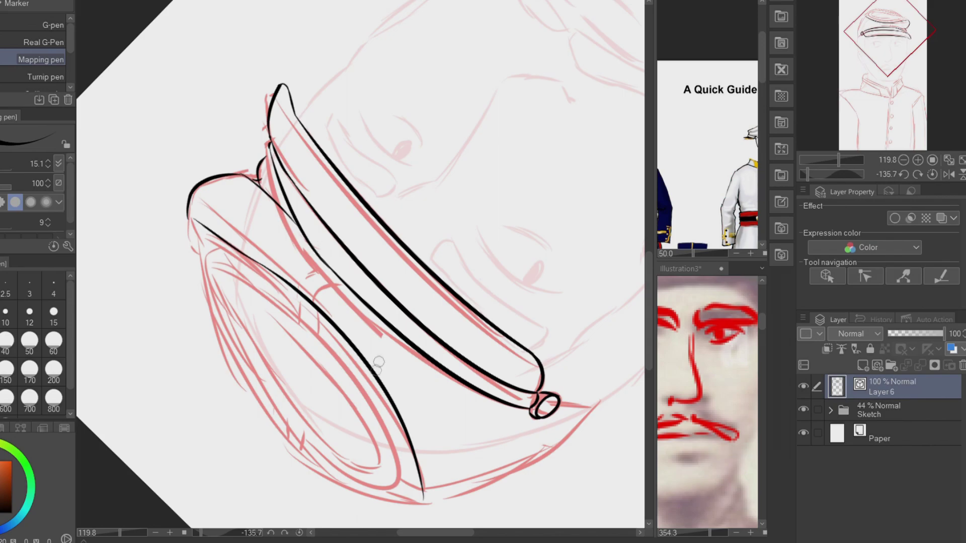
pyautogui.moveTo(414, 349); pyautogui.dragTo(470, 445)
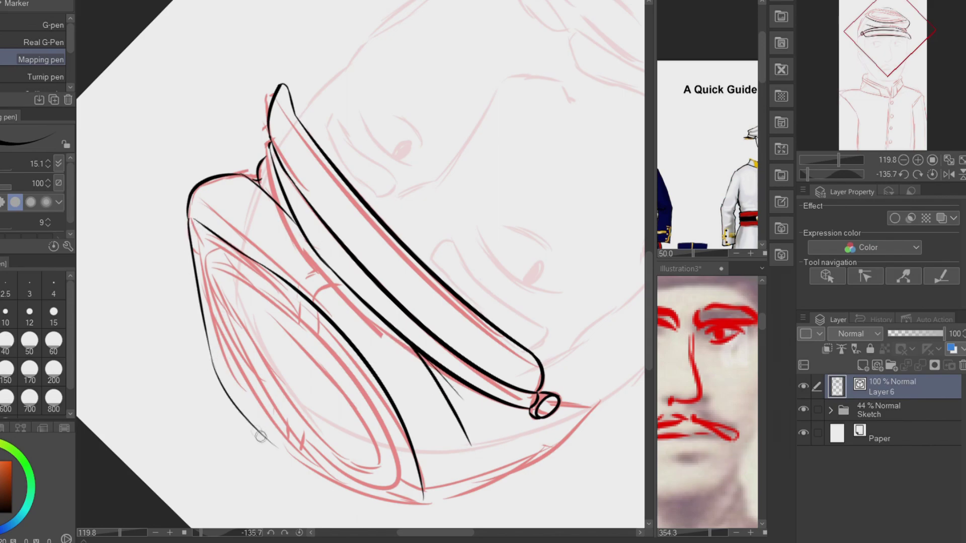
pyautogui.moveTo(434, 510); pyautogui.dragTo(123, 322)
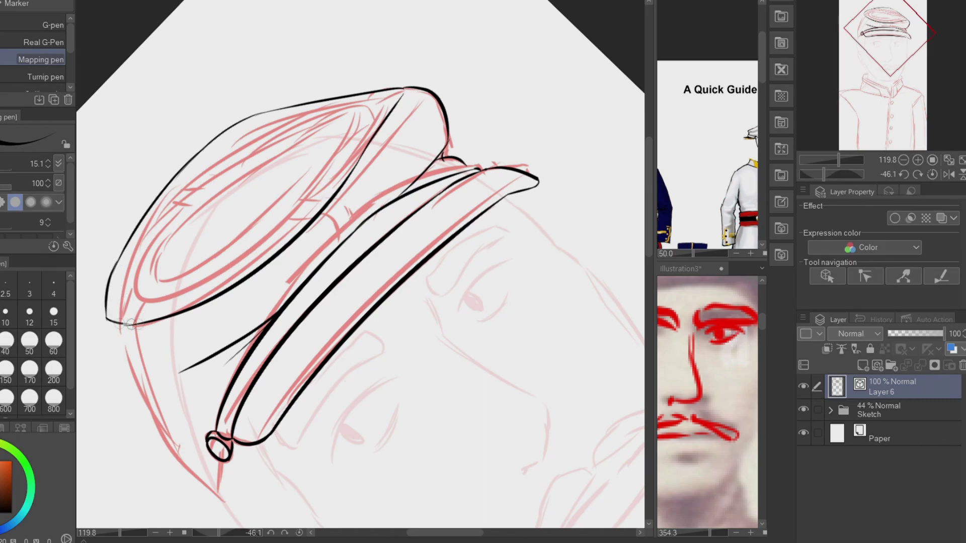
pyautogui.moveTo(107, 323); pyautogui.dragTo(206, 492)
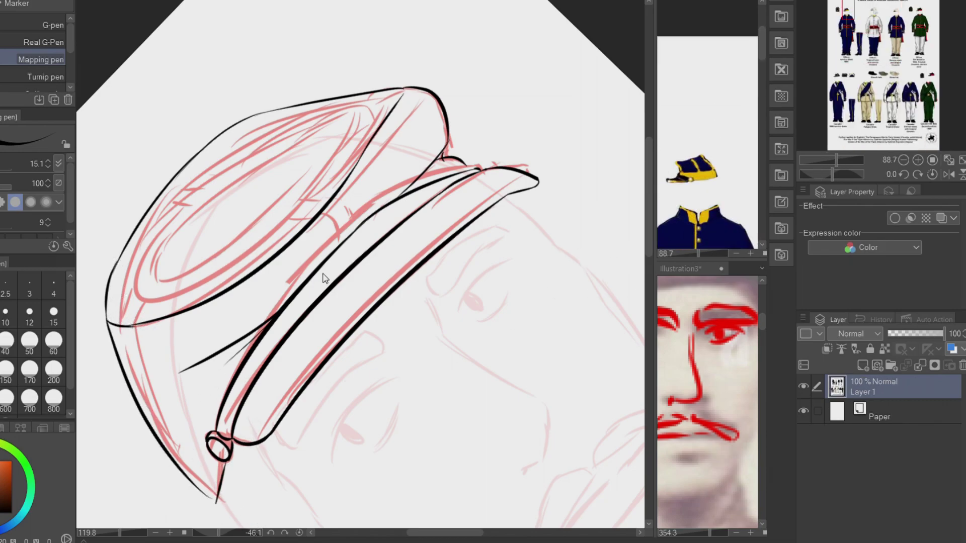
# Ink the upper curve of the crown's oval trim and lower the Sketch folder's opacity to 9%
pyautogui.moveTo(125, 290); pyautogui.dragTo(239, 132)
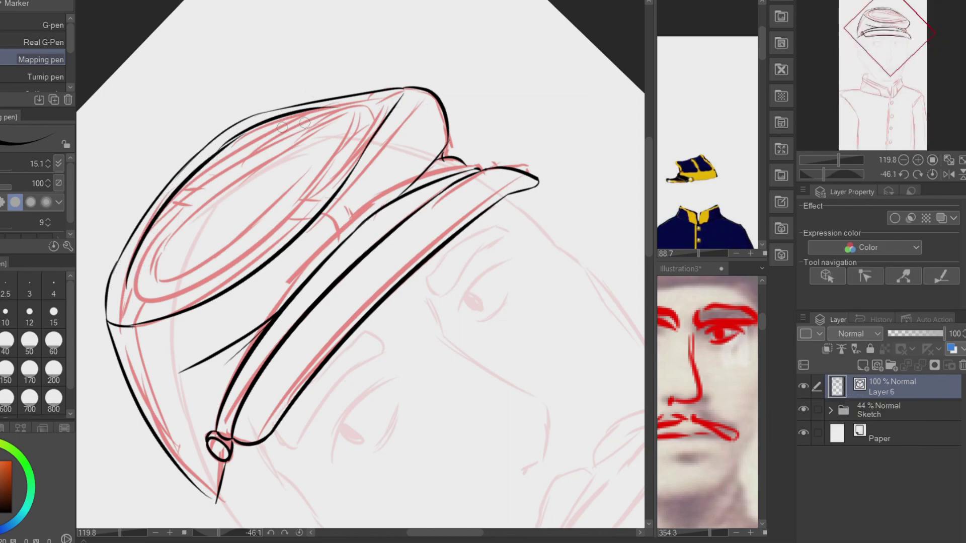
pyautogui.click(878, 410)
pyautogui.click(892, 334)
pyautogui.click(885, 386)
# Ink the outer and inner ovals of the trim on the crown's flat top
pyautogui.moveTo(126, 288)
pyautogui.mouseDown()
pyautogui.moveTo(266, 236)
pyautogui.moveTo(360, 106)
pyautogui.moveTo(294, 116)
pyautogui.mouseUp()
pyautogui.hotkey('ctrl', 'z')
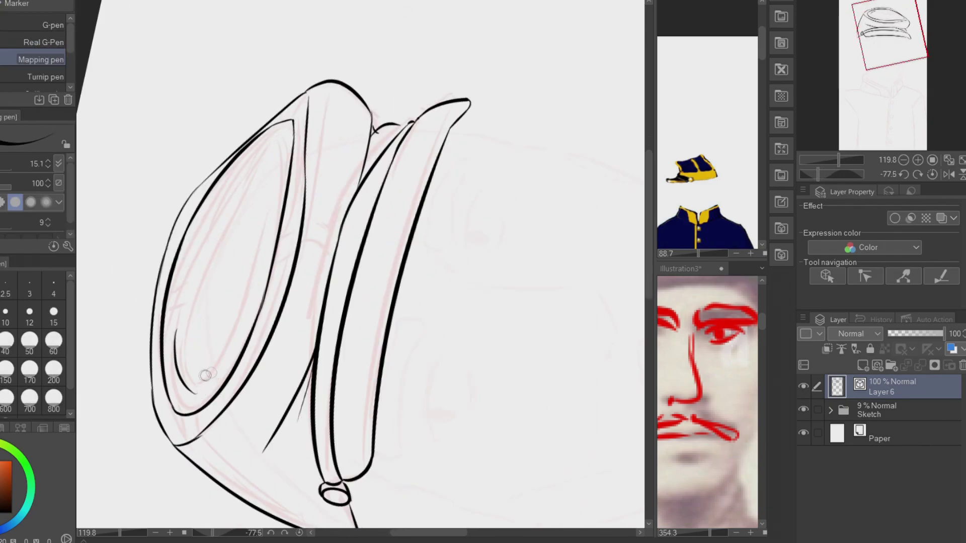
pyautogui.moveTo(248, 321)
pyautogui.mouseDown()
pyautogui.moveTo(260, 152)
pyautogui.moveTo(276, 133)
pyautogui.mouseUp()
pyautogui.moveTo(176, 332)
pyautogui.mouseDown()
pyautogui.moveTo(227, 185)
pyautogui.moveTo(273, 146)
pyautogui.mouseUp()
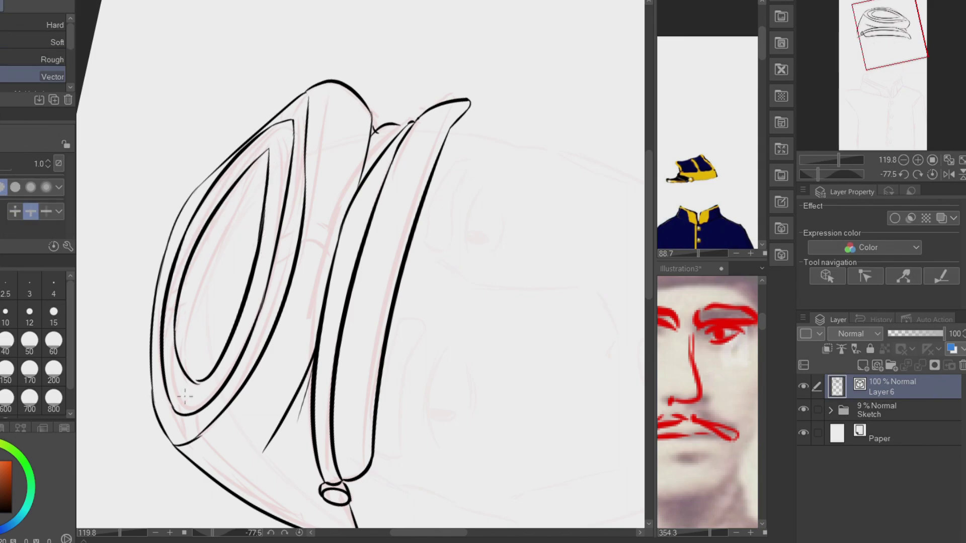
# Clean up the overshooting oval lines with the vector eraser and re-ink the inner oval's tip and upper edge
pyautogui.moveTo(192, 395); pyautogui.dragTo(275, 302)
pyautogui.moveTo(211, 344); pyautogui.dragTo(151, 347)
pyautogui.moveTo(322, 151); pyautogui.dragTo(383, 151)
pyautogui.moveTo(207, 246)
pyautogui.mouseDown()
pyautogui.moveTo(377, 71)
pyautogui.moveTo(326, 113)
pyautogui.mouseUp()
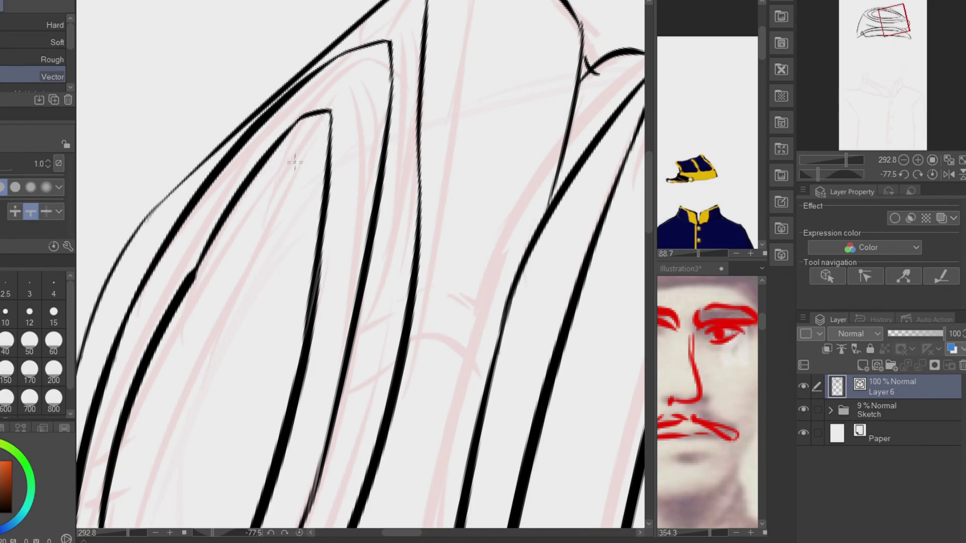
pyautogui.moveTo(201, 252); pyautogui.dragTo(230, 198)
pyautogui.scroll(-3, 251, 176)
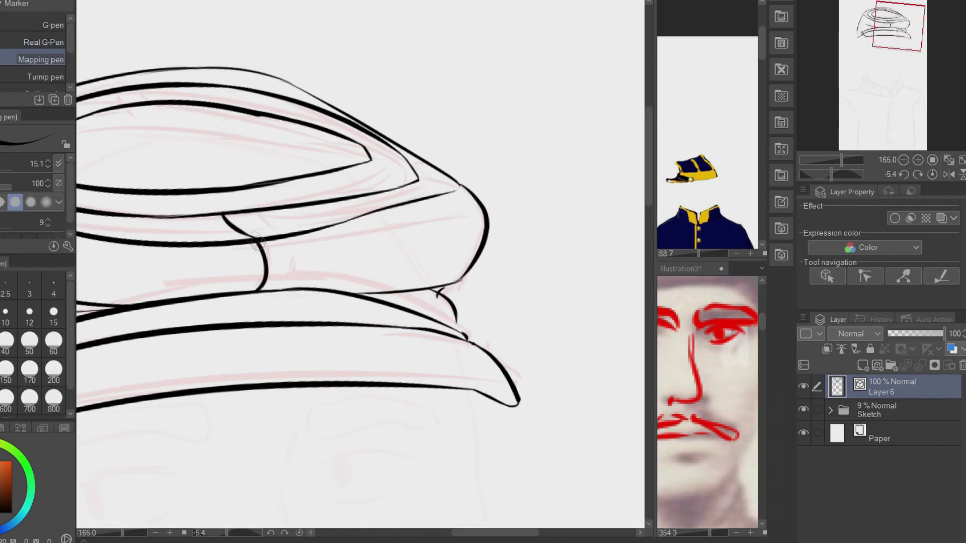
# Ink the second edge of the cap's front trim strip and the short strip crossing the rim behind the oval
pyautogui.scroll(-3, 268, 216)
pyautogui.scroll(4, 250, 107)
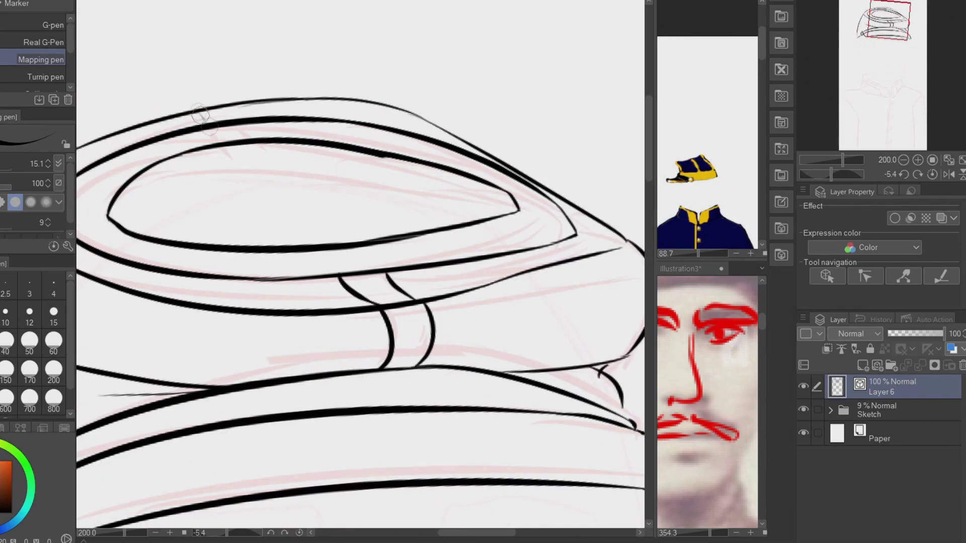
pyautogui.press('e')
pyautogui.press('p')
pyautogui.press('e')
pyautogui.press('p')
pyautogui.scroll(-5, 242, 116)
pyautogui.moveTo(241, 116)
pyautogui.mouseDown()
pyautogui.moveTo(201, 176)
pyautogui.moveTo(249, 181)
pyautogui.mouseUp()
# Ink the side trim strip's junction with the oval band near the cap's button side and erase the overlapping line ends
pyautogui.scroll(5, 161, 272)
pyautogui.press('e')
pyautogui.press('p')
pyautogui.moveTo(225, 216)
pyautogui.mouseDown()
pyautogui.moveTo(279, 425)
pyautogui.moveTo(386, 310)
pyautogui.mouseUp()
pyautogui.moveTo(227, 340)
pyautogui.mouseDown()
pyautogui.moveTo(219, 214)
pyautogui.moveTo(301, 262)
pyautogui.moveTo(271, 338)
pyautogui.mouseUp()
pyautogui.press('e')
pyautogui.press('r')
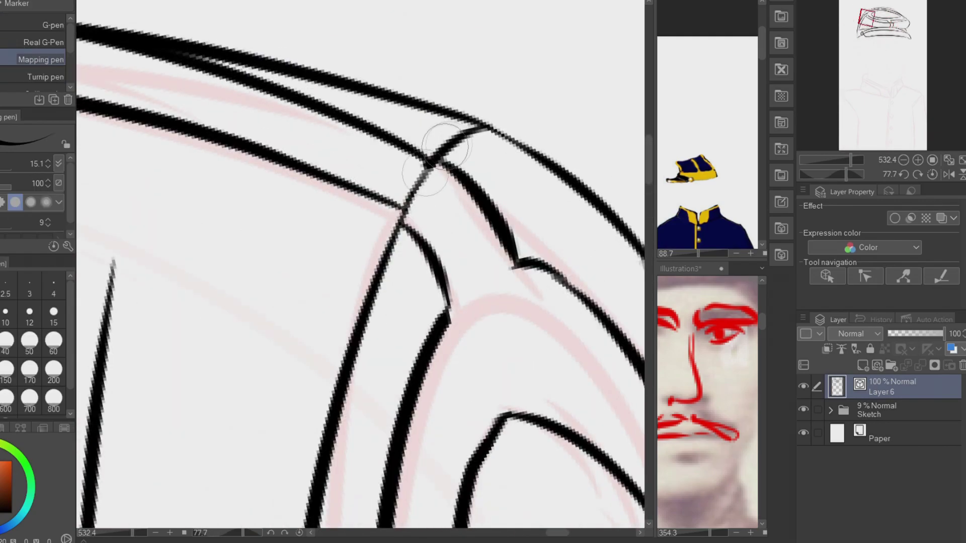
pyautogui.scroll(4, 271, 338)
pyautogui.scroll(-5, 271, 338)
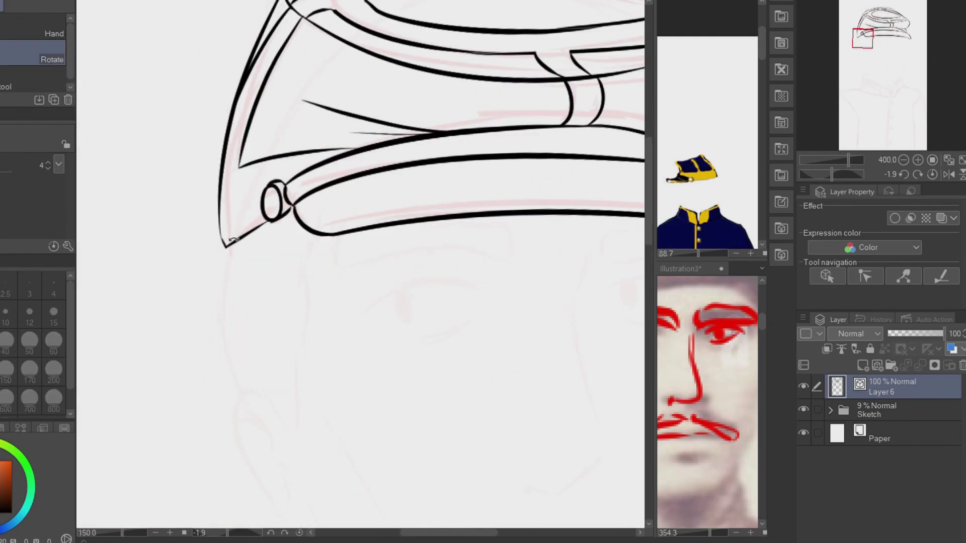
# Round off the inner oval's pointed tip and join the outer band to the crown's edge, erasing the leftover corners
pyautogui.moveTo(236, 259); pyautogui.dragTo(183, 391)
pyautogui.scroll(3, 182, 390)
pyautogui.scroll(4, 182, 391)
pyautogui.press('e')
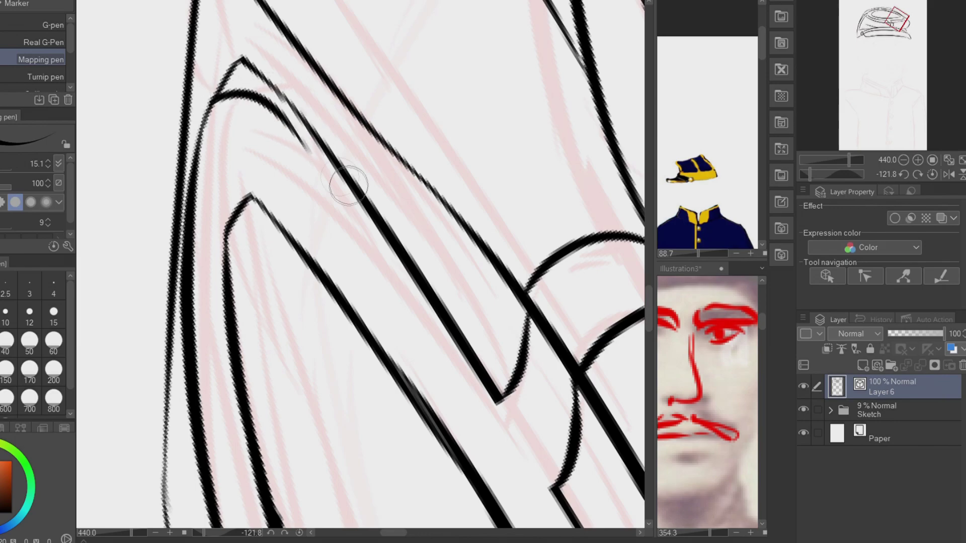
pyautogui.moveTo(236, 65); pyautogui.dragTo(204, 118)
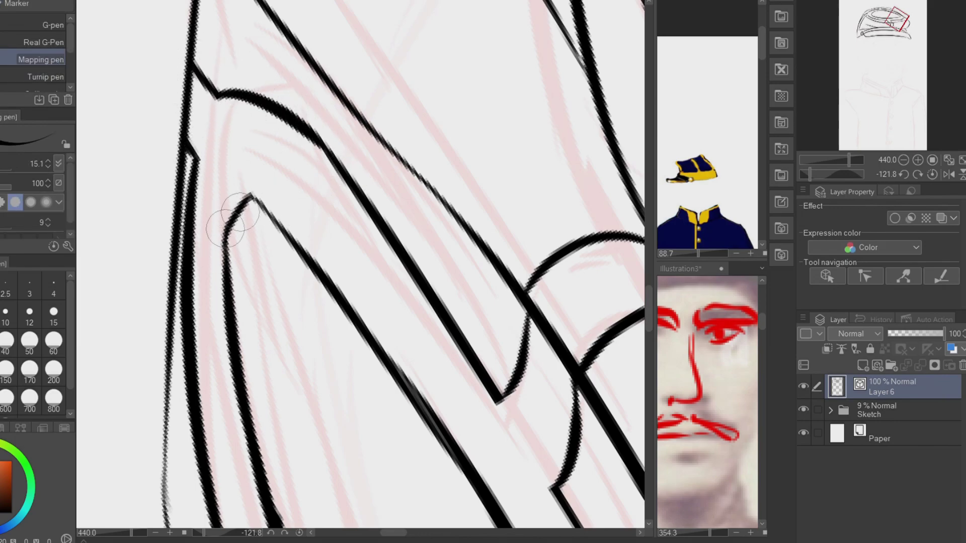
pyautogui.moveTo(215, 247)
pyautogui.mouseDown()
pyautogui.moveTo(278, 232)
pyautogui.moveTo(248, 199)
pyautogui.mouseUp()
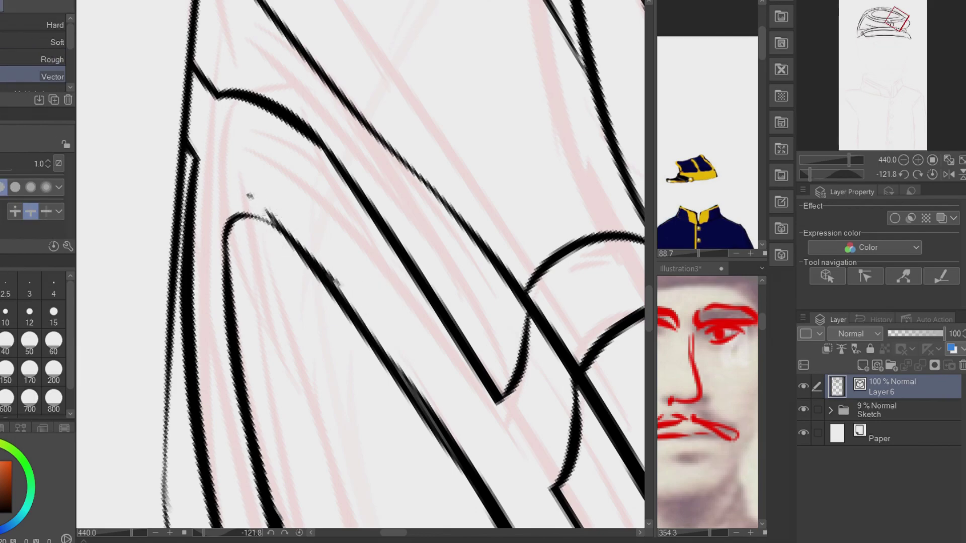
pyautogui.moveTo(259, 199); pyautogui.dragTo(90, 533)
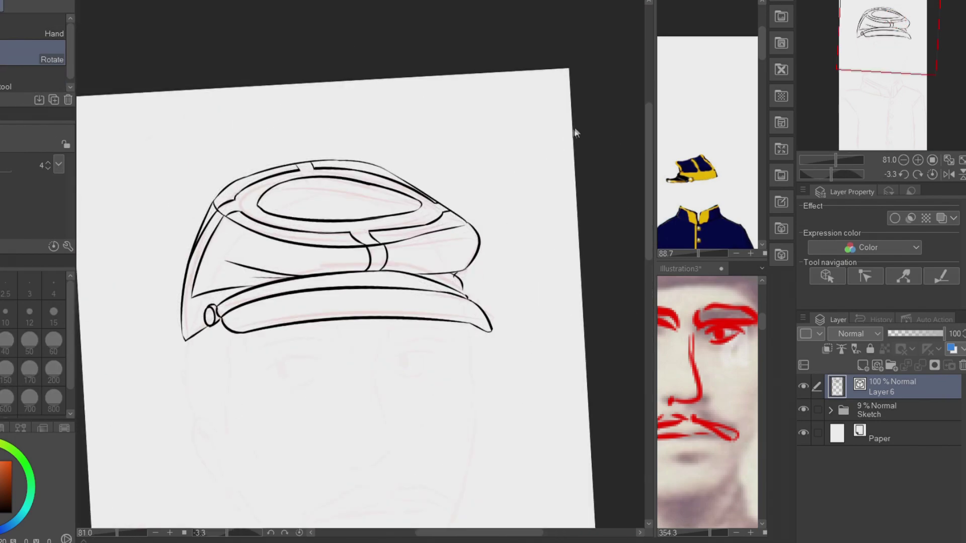
# Raise the Sketch folder's opacity to 48% and return to the Layer 6 line art layer
pyautogui.scroll(5, 173, 441)
pyautogui.hotkey('alt', '[')
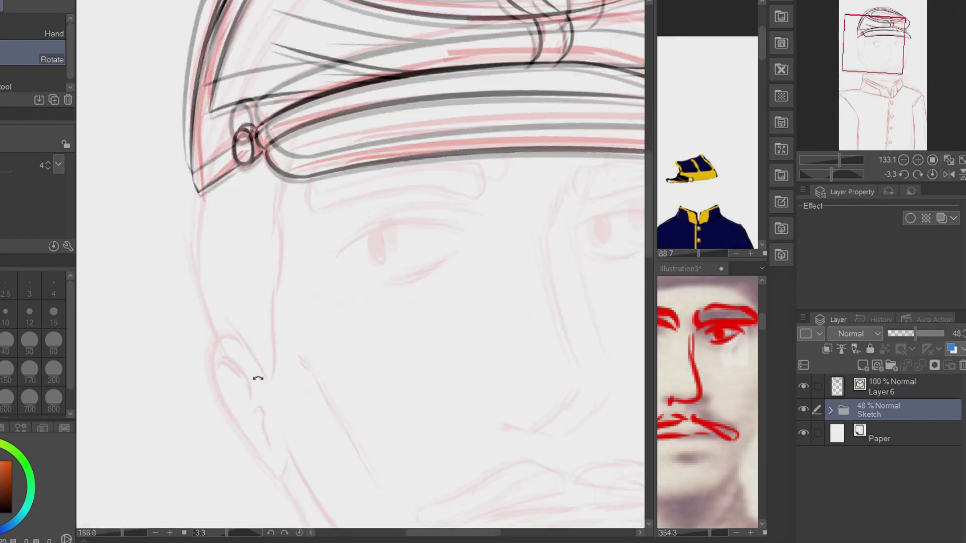
pyautogui.hotkey('alt', ']')
# Ink the jagged hair strands of the sideburn and the back of the head beneath the cap's button side
pyautogui.moveTo(225, 320); pyautogui.dragTo(259, 386)
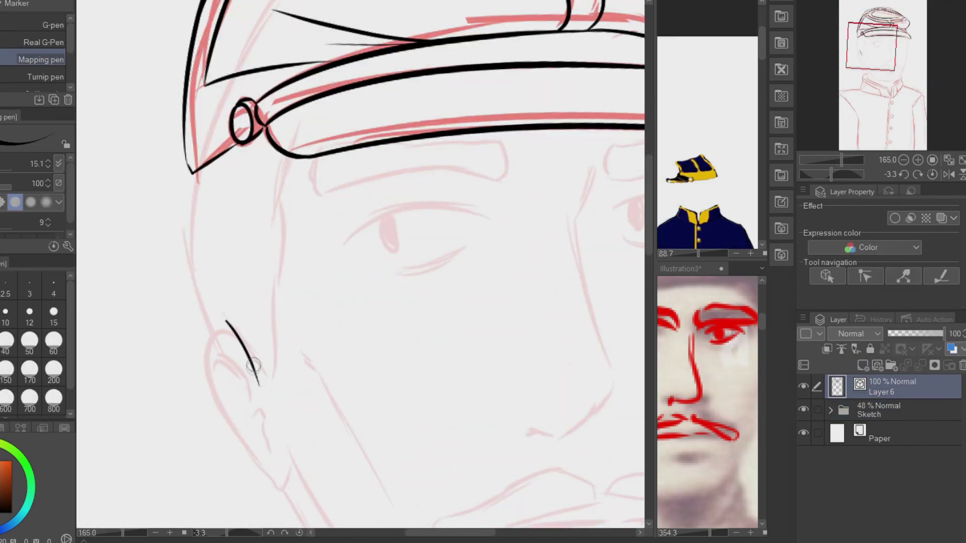
pyautogui.moveTo(255, 342); pyautogui.dragTo(261, 389)
pyautogui.moveTo(265, 316); pyautogui.dragTo(298, 421)
pyautogui.moveTo(266, 216); pyautogui.dragTo(298, 378)
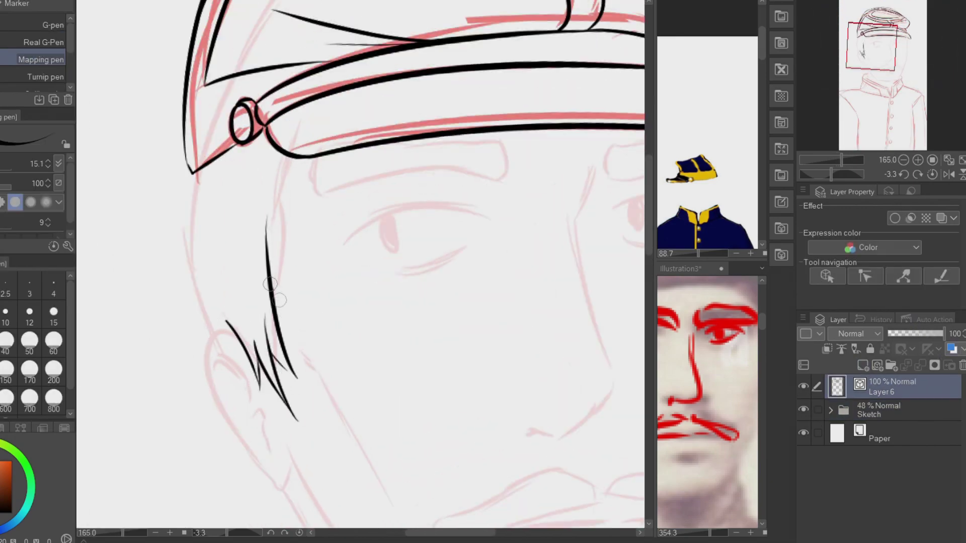
pyautogui.moveTo(293, 200); pyautogui.dragTo(280, 171)
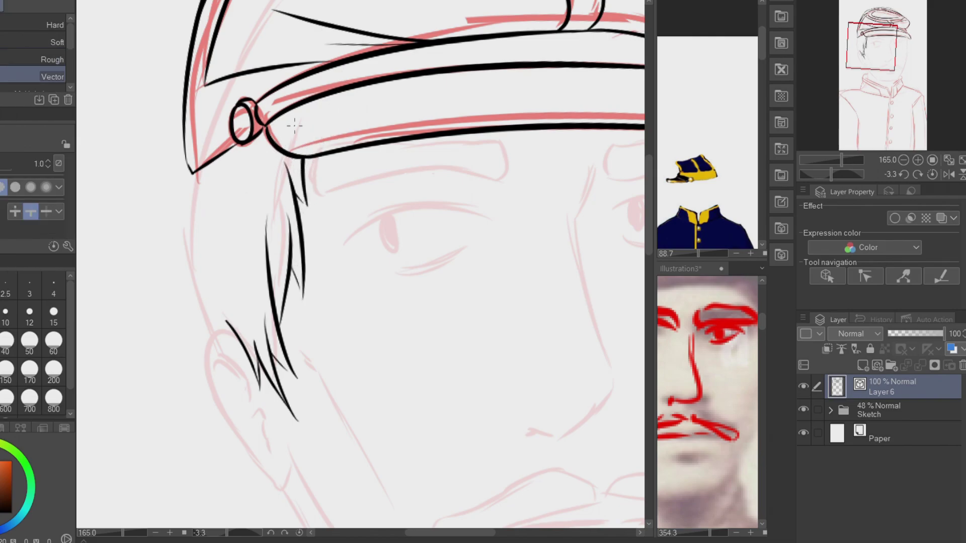
pyautogui.moveTo(202, 167); pyautogui.dragTo(214, 350)
pyautogui.moveTo(184, 264); pyautogui.dragTo(214, 146)
# Ink the ear's outer contour, lobe and inner folds over the sketch
pyautogui.press('r')
pyautogui.moveTo(352, 226)
pyautogui.mouseDown()
pyautogui.moveTo(428, 272)
pyautogui.moveTo(352, 241)
pyautogui.moveTo(338, 213)
pyautogui.mouseUp()
pyautogui.press('p')
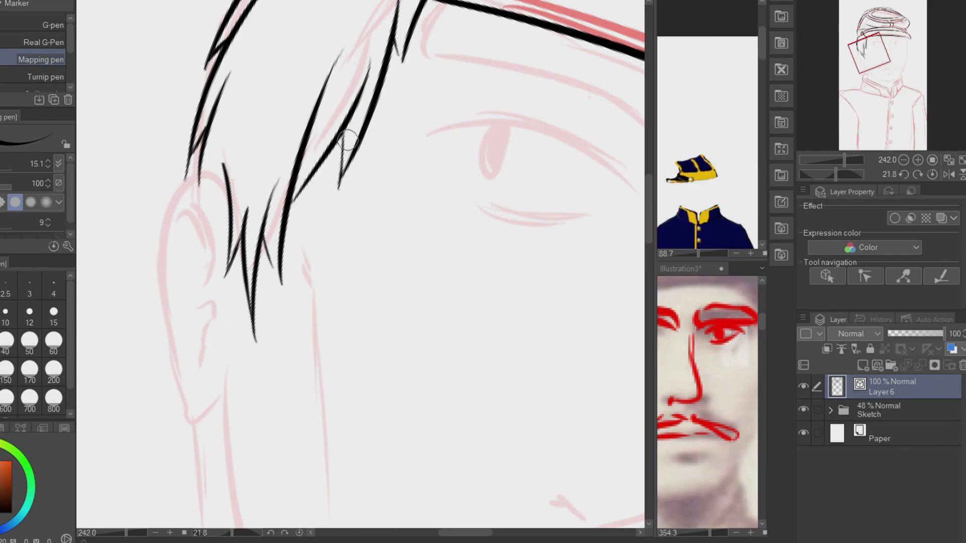
pyautogui.scroll(1, 344, 149)
pyautogui.moveTo(236, 96); pyautogui.dragTo(157, 153)
pyautogui.moveTo(161, 222)
pyautogui.mouseDown()
pyautogui.moveTo(203, 349)
pyautogui.moveTo(246, 315)
pyautogui.mouseUp()
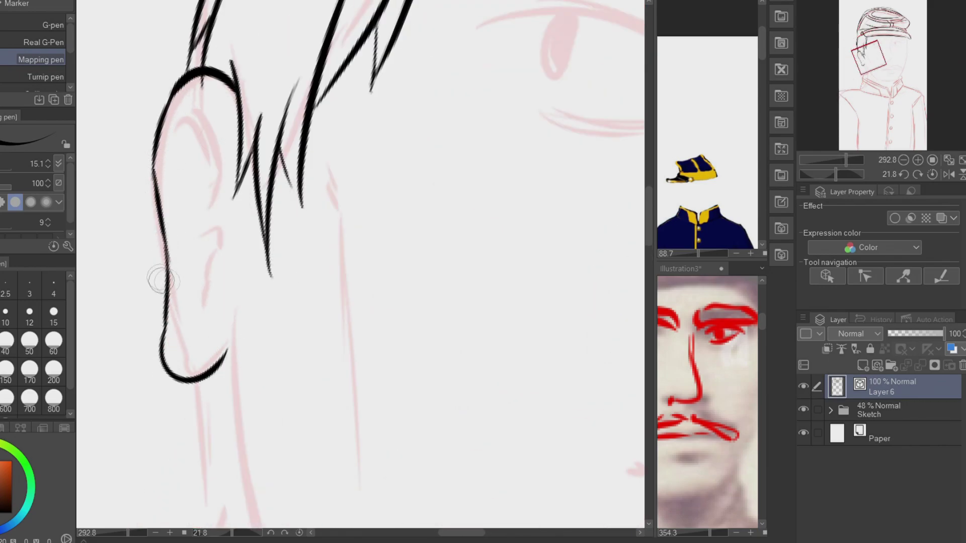
pyautogui.moveTo(180, 132)
pyautogui.mouseDown()
pyautogui.moveTo(219, 192)
pyautogui.moveTo(207, 216)
pyautogui.mouseUp()
pyautogui.moveTo(200, 139)
pyautogui.mouseDown()
pyautogui.moveTo(172, 197)
pyautogui.moveTo(190, 240)
pyautogui.moveTo(228, 246)
pyautogui.mouseUp()
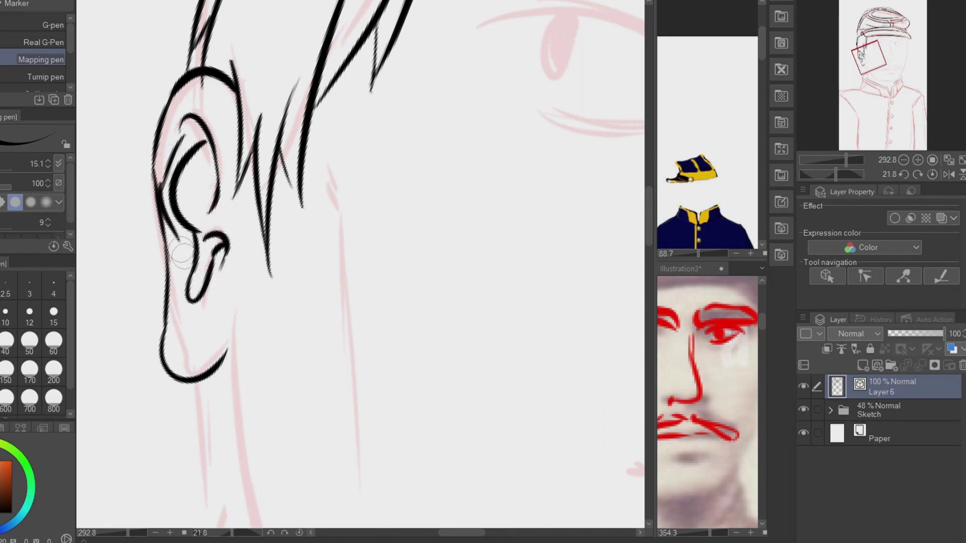
# Ink the short hair strands at the far temple, below the visor's tip
pyautogui.moveTo(171, 317)
pyautogui.mouseDown()
pyautogui.moveTo(233, 295)
pyautogui.moveTo(438, 130)
pyautogui.moveTo(348, 145)
pyautogui.mouseUp()
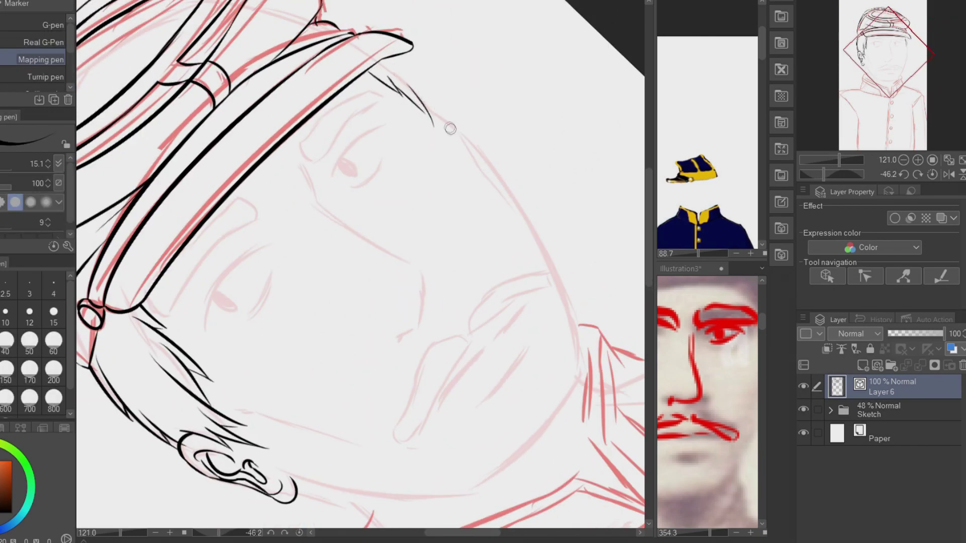
pyautogui.press('e')
pyautogui.moveTo(375, 49)
pyautogui.mouseDown()
pyautogui.moveTo(252, 151)
pyautogui.moveTo(97, 231)
pyautogui.mouseUp()
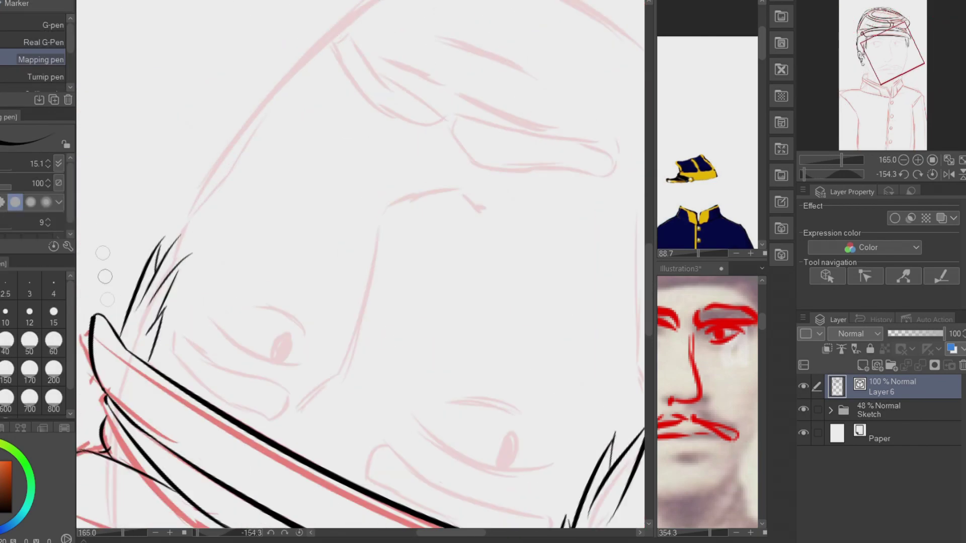
pyautogui.press('p')
pyautogui.press('e')
pyautogui.press('p')
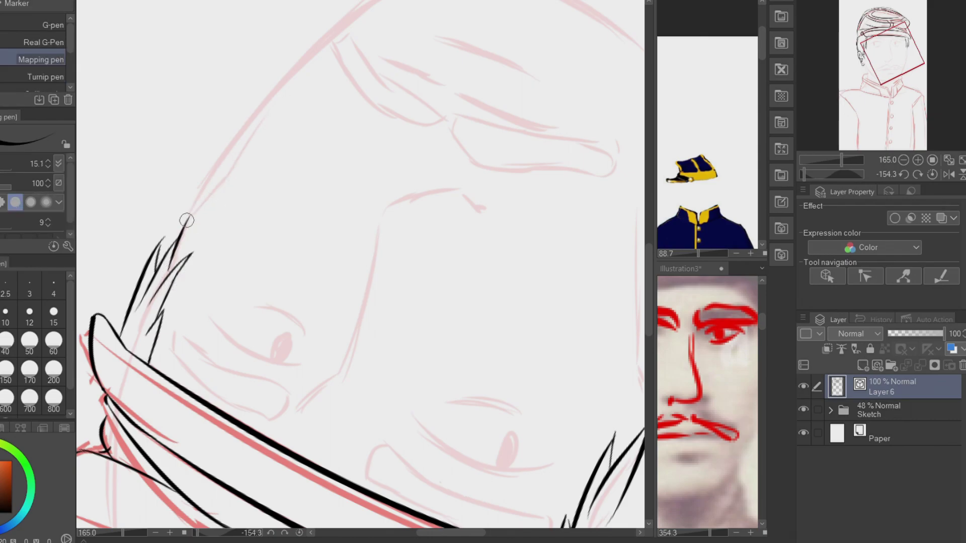
# Ink the far cheek's contour as a tapered double line from the temple hair toward the jaw
pyautogui.moveTo(297, 96); pyautogui.dragTo(316, 52)
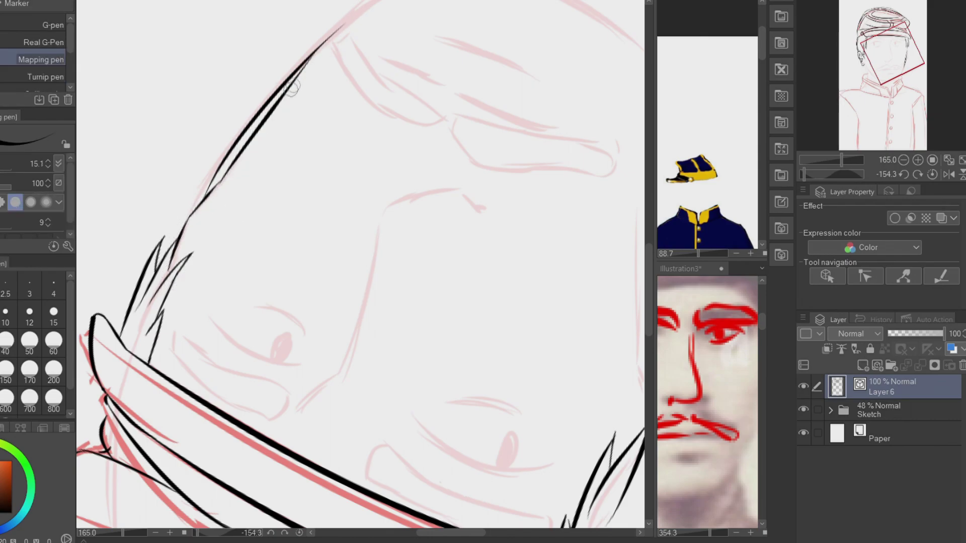
pyautogui.hotkey('shift', 'space')
pyautogui.moveTo(302, 390); pyautogui.dragTo(399, 114)
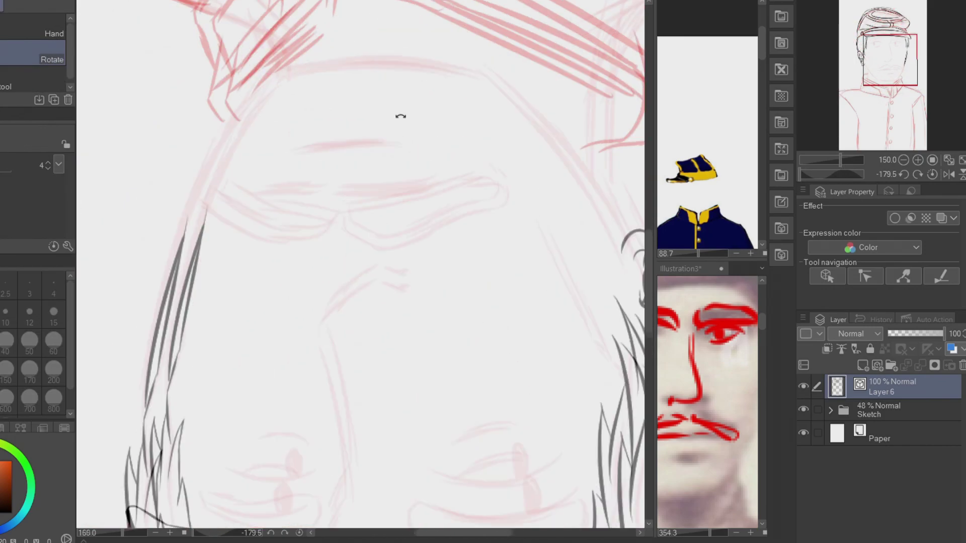
# Try to ink a jagged beard outline along the jaw and under the chin
pyautogui.scroll(4, 179, 76)
pyautogui.hotkey('shift', 'space')
pyautogui.moveTo(182, 89); pyautogui.dragTo(429, 393)
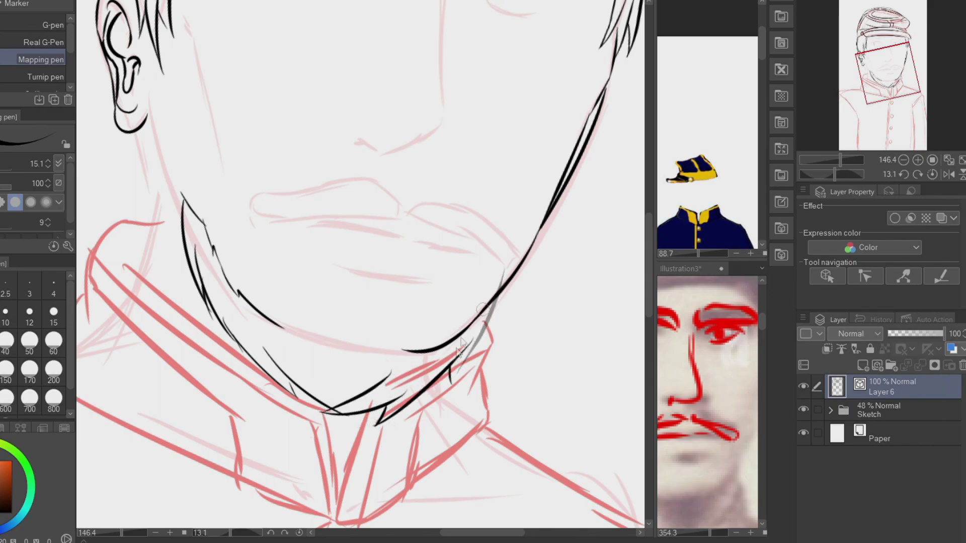
pyautogui.press('e')
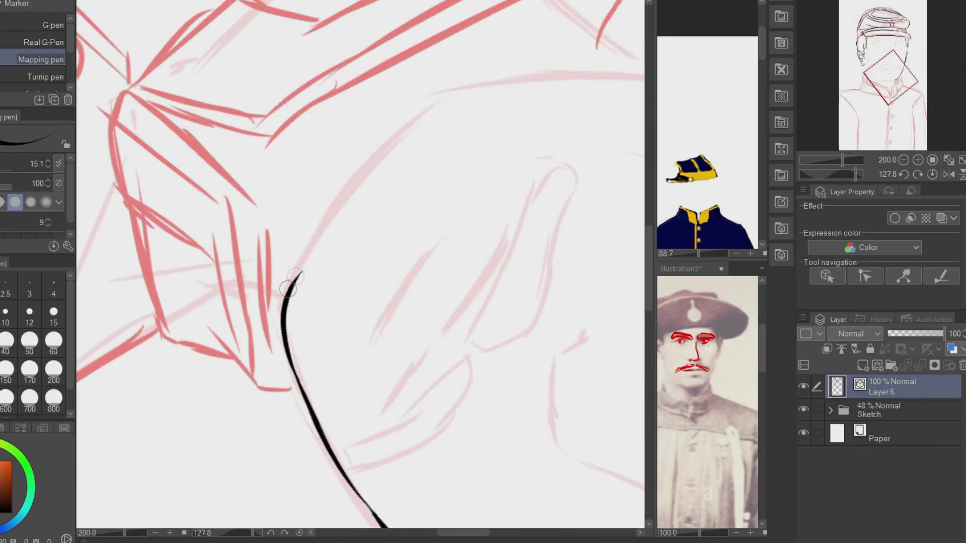
# Ink the jawline from the chin up to the earlobe and add hair strands on the nape below the ear
pyautogui.moveTo(294, 277); pyautogui.dragTo(502, 75)
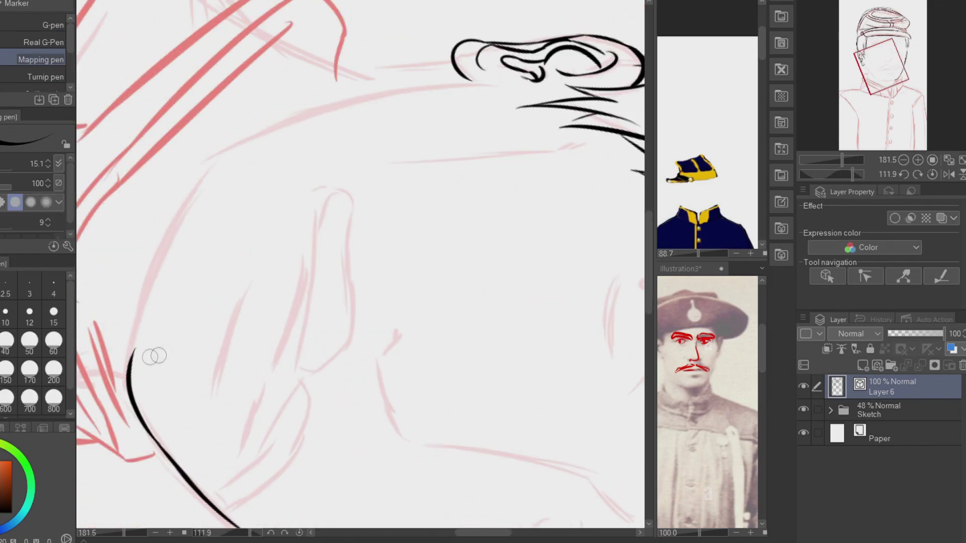
pyautogui.moveTo(154, 356)
pyautogui.mouseDown()
pyautogui.moveTo(300, 100)
pyautogui.moveTo(266, 117)
pyautogui.moveTo(400, 78)
pyautogui.moveTo(520, 60)
pyautogui.moveTo(531, 85)
pyautogui.moveTo(581, 81)
pyautogui.mouseUp()
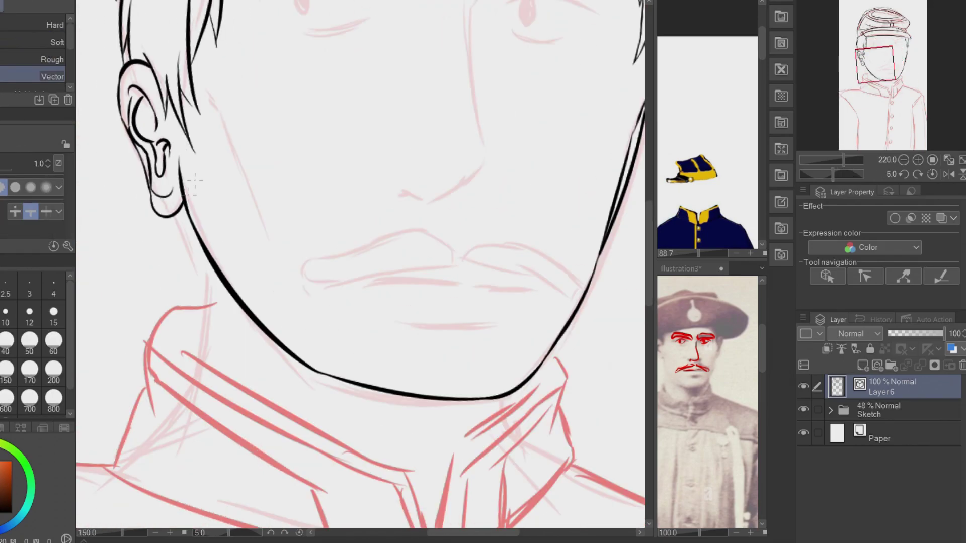
pyautogui.moveTo(173, 214); pyautogui.dragTo(205, 327)
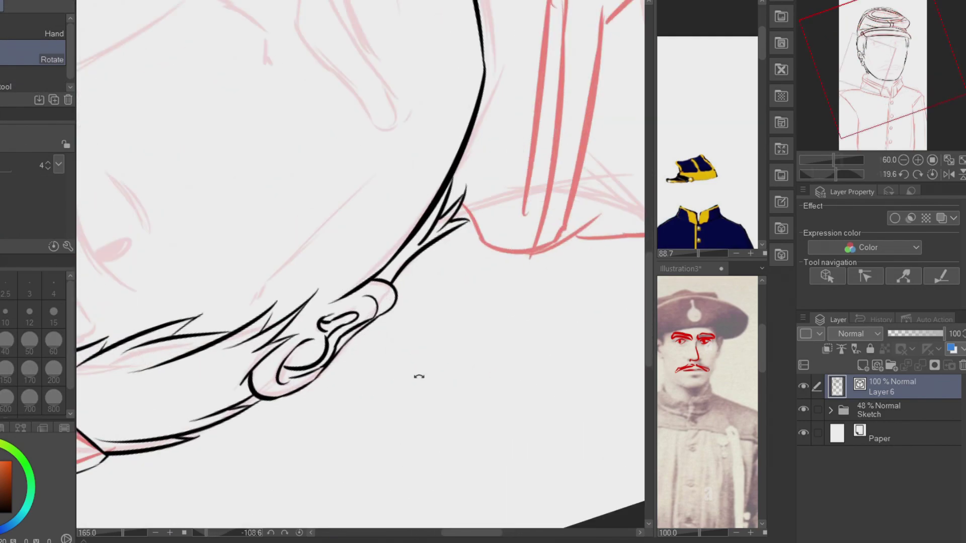
# Ink the long cheekbone crease running from beside the sideburn down toward the jaw
pyautogui.moveTo(259, 302); pyautogui.dragTo(388, 167)
pyautogui.moveTo(415, 136); pyautogui.dragTo(311, 341)
pyautogui.scroll(-5, 380, 384)
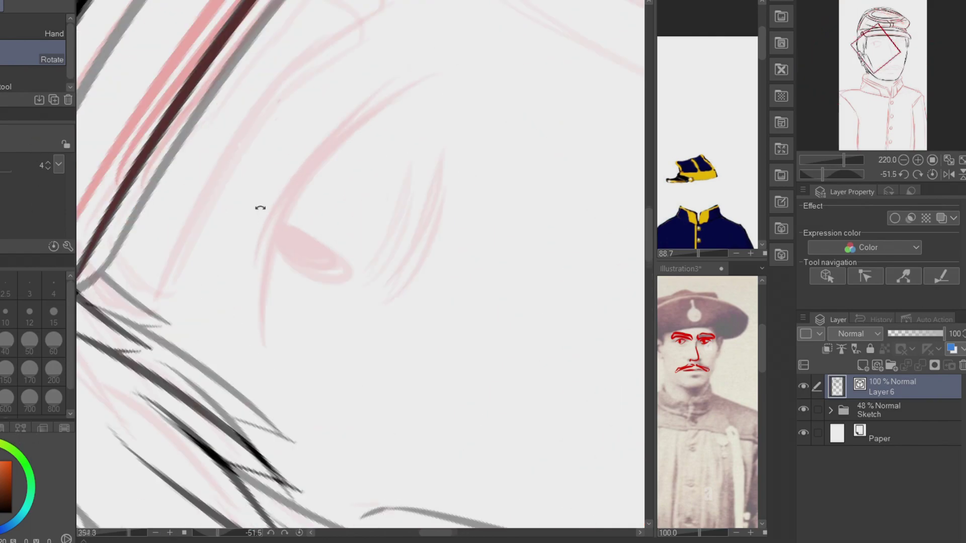
# Ink the eye nearer the ear with a thick upper lid, a curved lower lid line and a solid dark iris
pyautogui.press('p')
pyautogui.moveTo(262, 339); pyautogui.dragTo(458, 46)
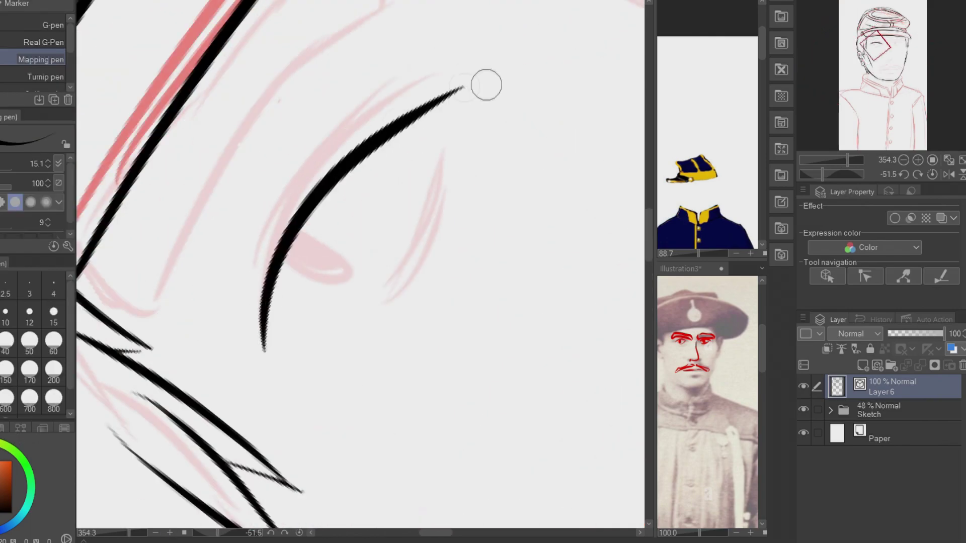
pyautogui.moveTo(392, 285); pyautogui.dragTo(443, 136)
pyautogui.moveTo(285, 236); pyautogui.dragTo(342, 269)
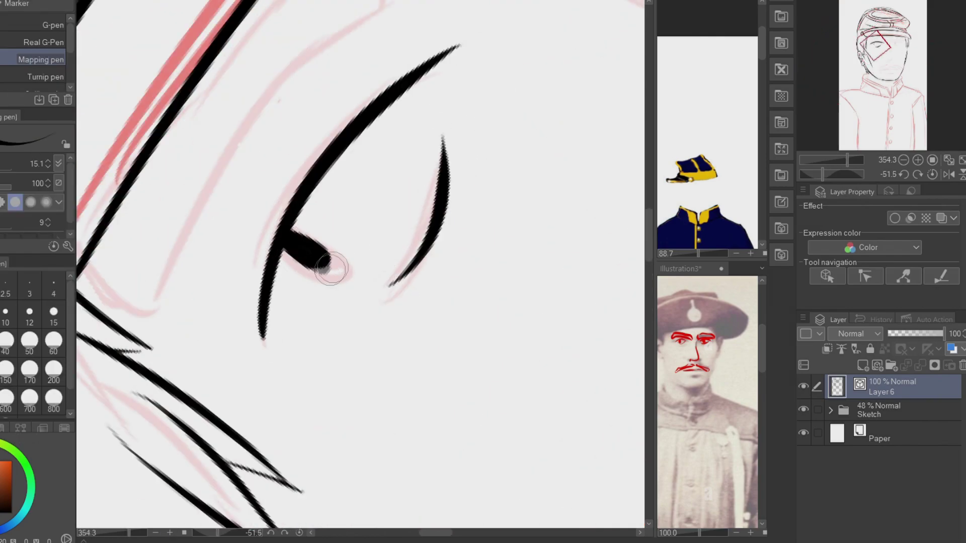
# Try to ink the outline of the eyebrow above the finished eye
pyautogui.moveTo(98, 254)
pyautogui.mouseDown()
pyautogui.moveTo(166, 317)
pyautogui.moveTo(299, 31)
pyautogui.mouseUp()
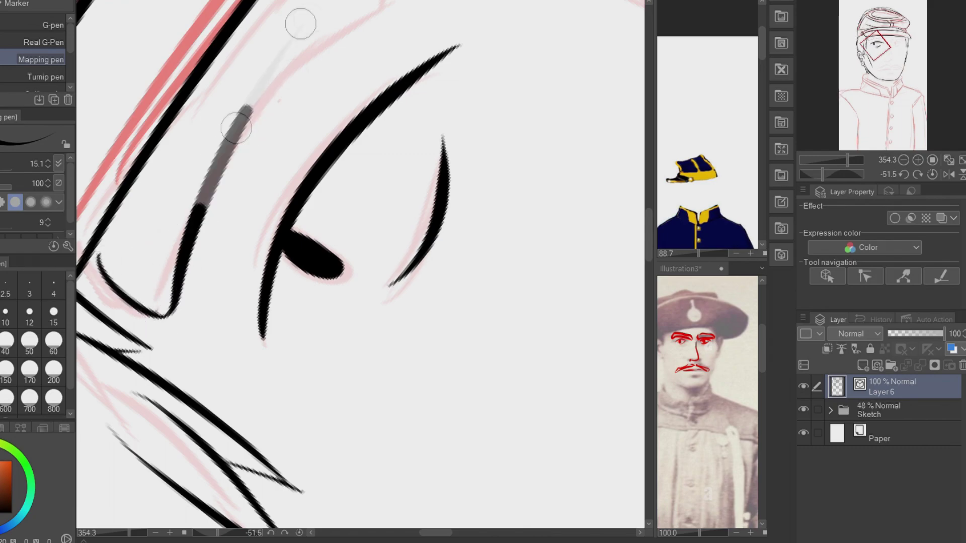
pyautogui.hotkey('ctrl', 'z')
pyautogui.moveTo(162, 319)
pyautogui.mouseDown()
pyautogui.moveTo(448, 5)
pyautogui.moveTo(221, 196)
pyautogui.mouseUp()
pyautogui.press('r')
pyautogui.scroll(-2, 289, 143)
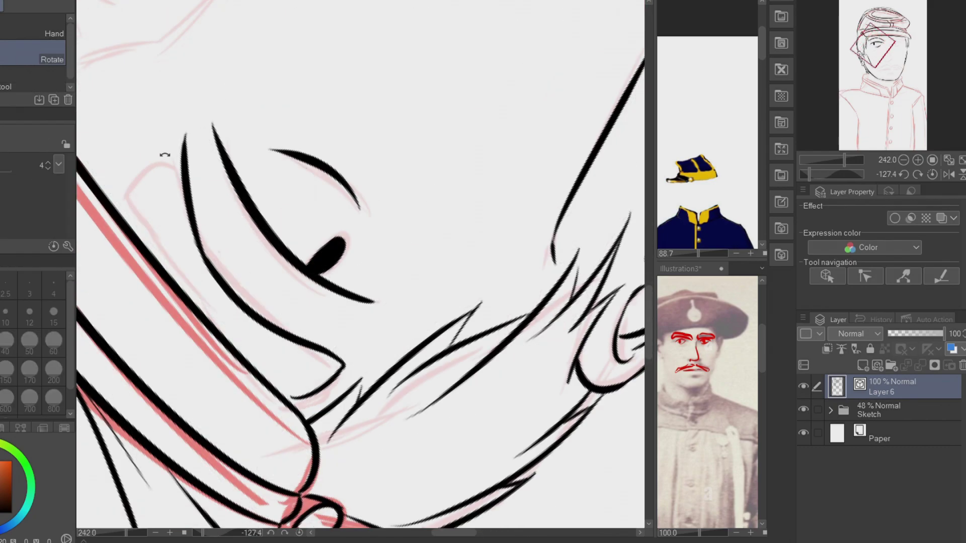
pyautogui.press('p')
pyautogui.moveTo(181, 136)
pyautogui.mouseDown()
pyautogui.moveTo(146, 262)
pyautogui.moveTo(199, 299)
pyautogui.moveTo(475, 341)
pyautogui.mouseUp()
pyautogui.press('r')
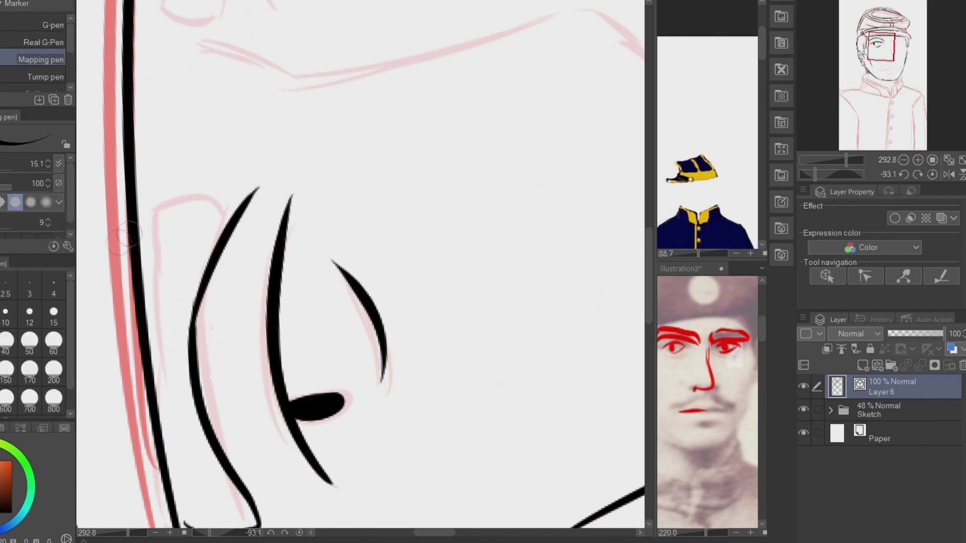
pyautogui.moveTo(151, 327)
pyautogui.mouseDown()
pyautogui.moveTo(272, 184)
pyautogui.moveTo(321, 101)
pyautogui.mouseUp()
pyautogui.press('r')
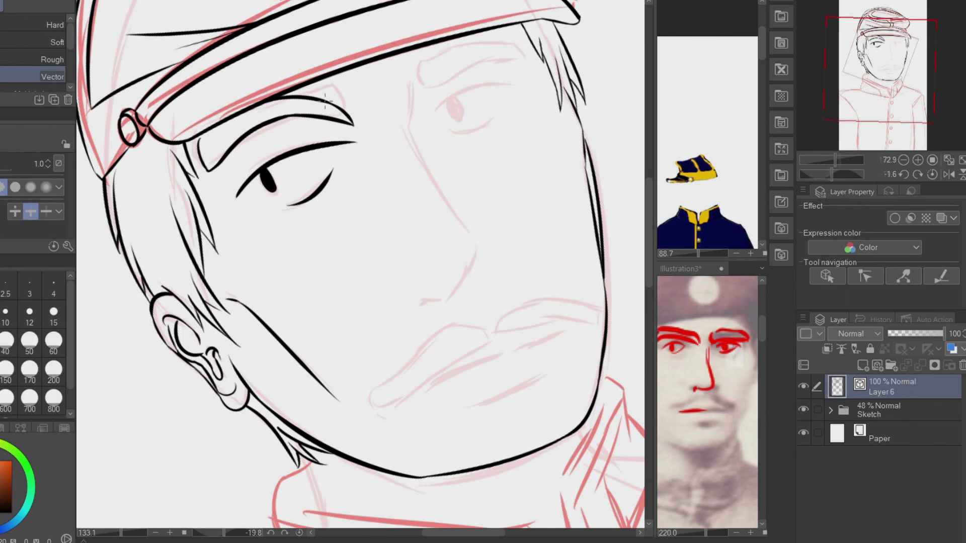
pyautogui.moveTo(327, 108); pyautogui.dragTo(221, 151)
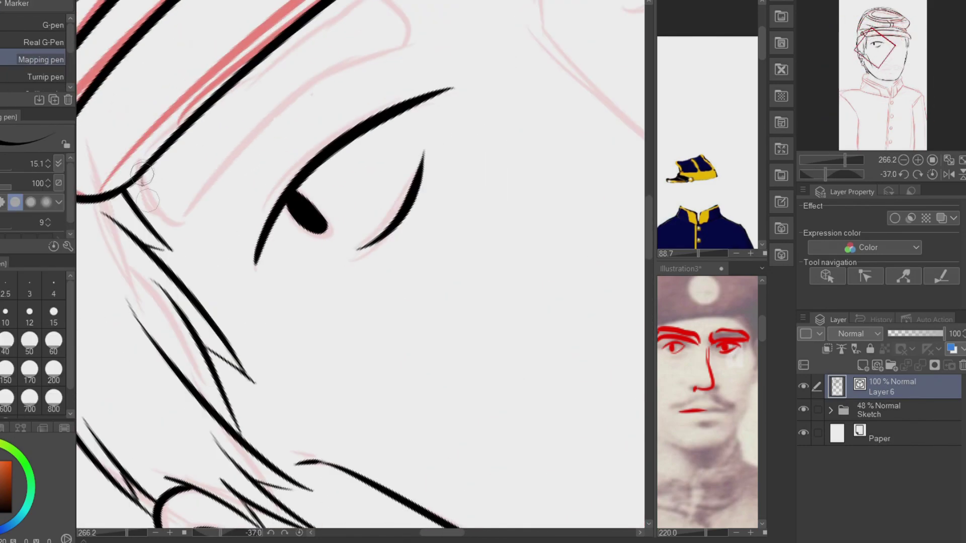
# Ink the eyebrow above the finished eye, with its long lower edge, rounded inner end and upper edge
pyautogui.moveTo(191, 227)
pyautogui.mouseDown()
pyautogui.moveTo(314, 95)
pyautogui.moveTo(420, 47)
pyautogui.moveTo(446, 3)
pyautogui.mouseUp()
pyautogui.moveTo(100, 328); pyautogui.dragTo(127, 291)
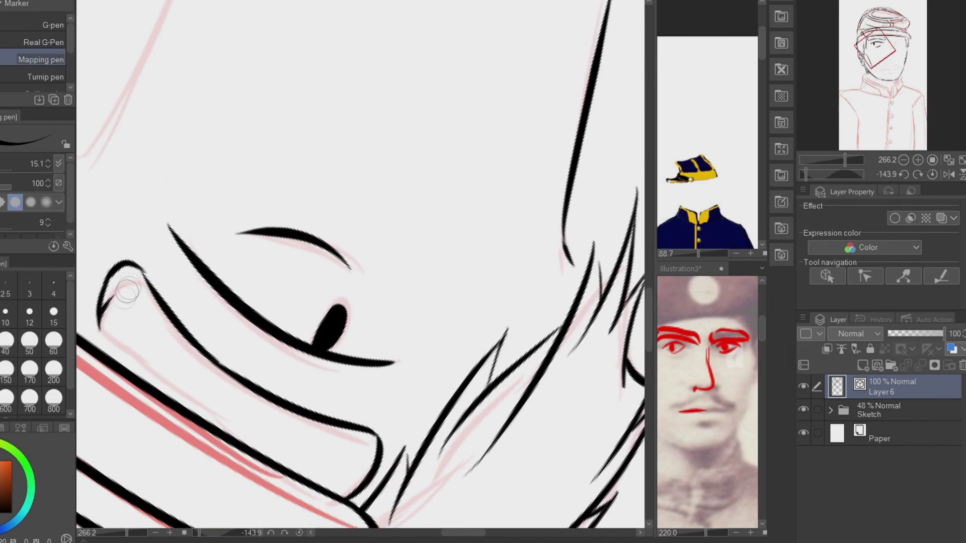
pyautogui.moveTo(120, 335); pyautogui.dragTo(227, 428)
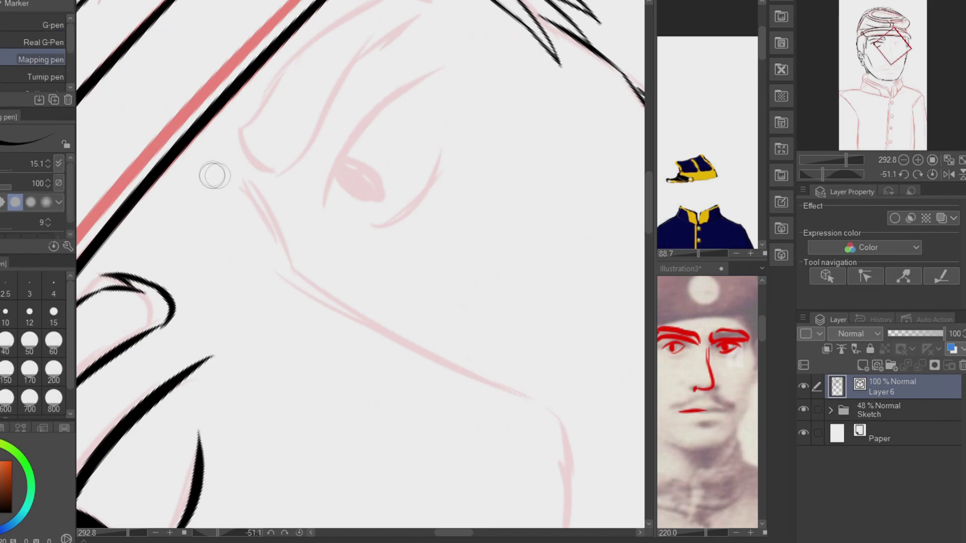
# Ink the far eyebrow's outline, covering its inner end and its lower and upper edges
pyautogui.moveTo(245, 177)
pyautogui.mouseDown()
pyautogui.moveTo(259, 133)
pyautogui.moveTo(392, 30)
pyautogui.mouseUp()
pyautogui.moveTo(166, 181)
pyautogui.mouseDown()
pyautogui.moveTo(222, 18)
pyautogui.moveTo(204, 146)
pyautogui.mouseUp()
pyautogui.scroll(-8, 212, 151)
pyautogui.moveTo(251, 211); pyautogui.dragTo(222, 247)
pyautogui.scroll(5, 222, 246)
pyautogui.press('p')
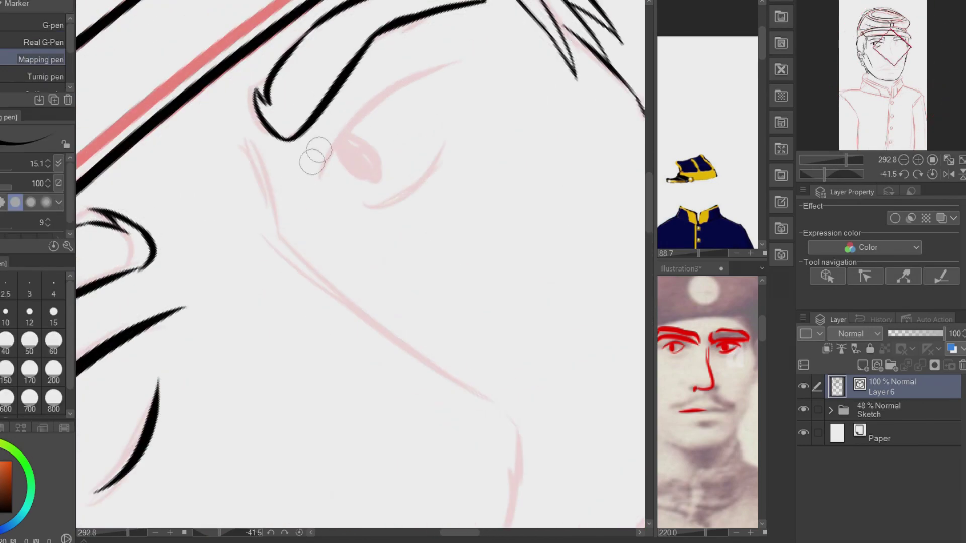
# Ink the far eye's thick upper lid, solid iris and lower lid line, plus the nose outline from bridge to nostril
pyautogui.moveTo(551, 68); pyautogui.dragTo(572, 35)
pyautogui.moveTo(372, 134); pyautogui.dragTo(380, 138)
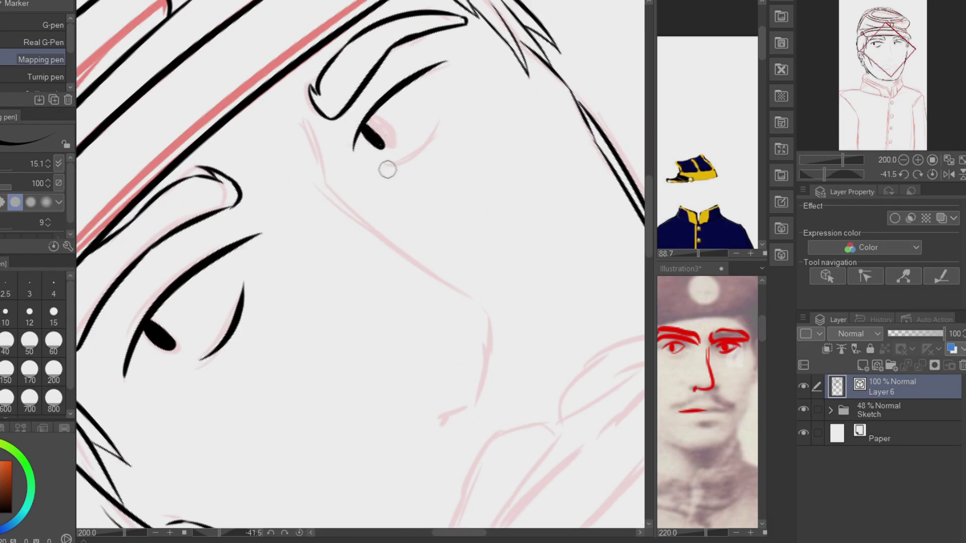
pyautogui.moveTo(306, 127)
pyautogui.mouseDown()
pyautogui.moveTo(436, 281)
pyautogui.moveTo(491, 317)
pyautogui.moveTo(287, 398)
pyautogui.moveTo(236, 161)
pyautogui.moveTo(259, 107)
pyautogui.moveTo(327, 96)
pyautogui.mouseUp()
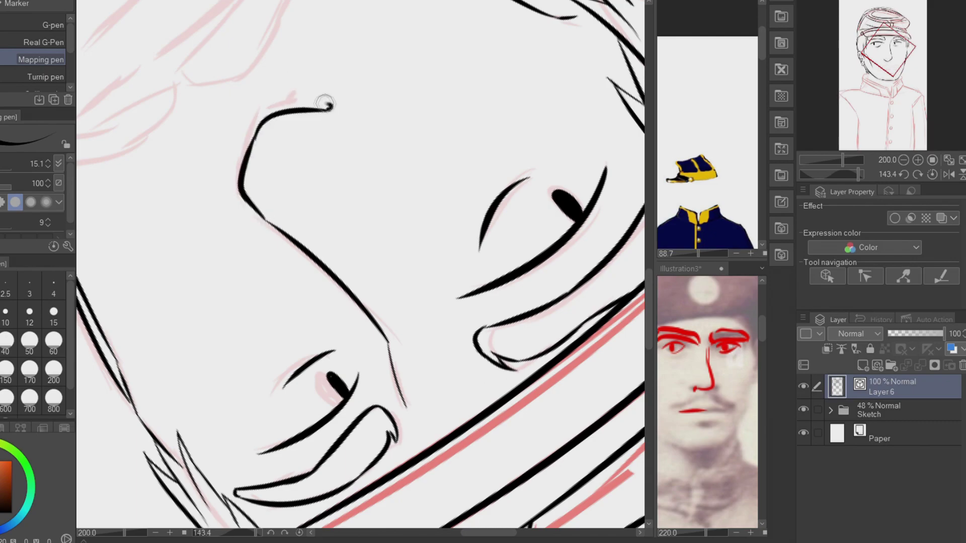
# Ink two thin philtrum lines beneath the nose and the two tapered strokes along the moustache's lower edge
pyautogui.press('r')
pyautogui.moveTo(367, 51); pyautogui.dragTo(259, 213)
pyautogui.scroll(2, 259, 212)
pyautogui.press('p')
pyautogui.moveTo(392, 262)
pyautogui.mouseDown()
pyautogui.moveTo(344, 308)
pyautogui.moveTo(437, 329)
pyautogui.mouseUp()
pyautogui.scroll(-2, 584, 340)
pyautogui.moveTo(352, 363); pyautogui.dragTo(441, 246)
pyautogui.moveTo(452, 240); pyautogui.dragTo(552, 189)
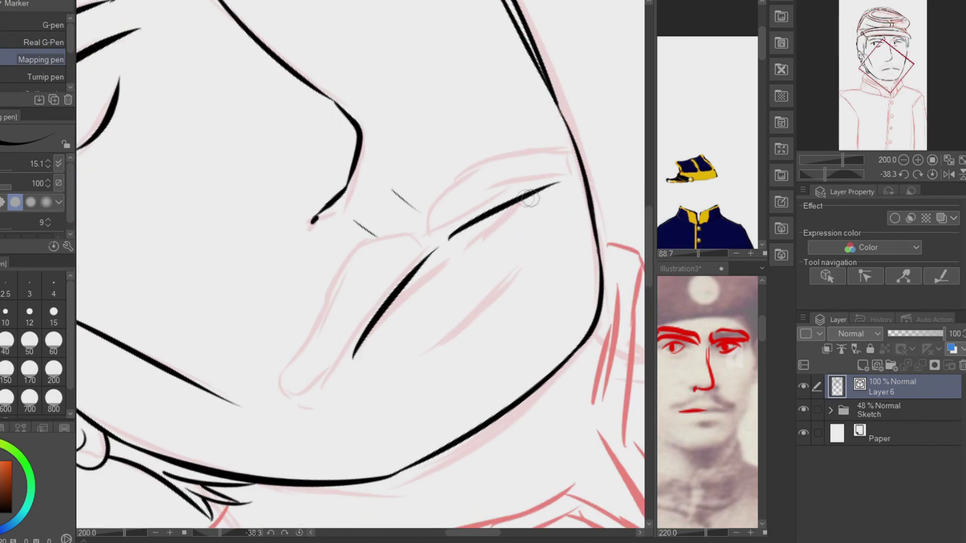
# Ink both halves of the moustache with curved upper edges and pointed, overlapping hair strands at the tips
pyautogui.scroll(1, 517, 285)
pyautogui.moveTo(282, 170); pyautogui.dragTo(251, 207)
pyautogui.moveTo(245, 279)
pyautogui.mouseDown()
pyautogui.moveTo(274, 172)
pyautogui.moveTo(324, 172)
pyautogui.moveTo(403, 93)
pyautogui.moveTo(486, 105)
pyautogui.moveTo(515, 96)
pyautogui.moveTo(328, 155)
pyautogui.mouseUp()
pyautogui.hotkey('ctrl', 'z')
pyautogui.moveTo(279, 347)
pyautogui.mouseDown()
pyautogui.moveTo(319, 455)
pyautogui.moveTo(293, 276)
pyautogui.moveTo(310, 262)
pyautogui.moveTo(301, 217)
pyautogui.moveTo(355, 120)
pyautogui.mouseUp()
pyautogui.moveTo(323, 158); pyautogui.dragTo(391, 41)
pyautogui.moveTo(331, 91); pyautogui.dragTo(406, 16)
pyautogui.hotkey('ctrl', 'z')
pyautogui.press('e')
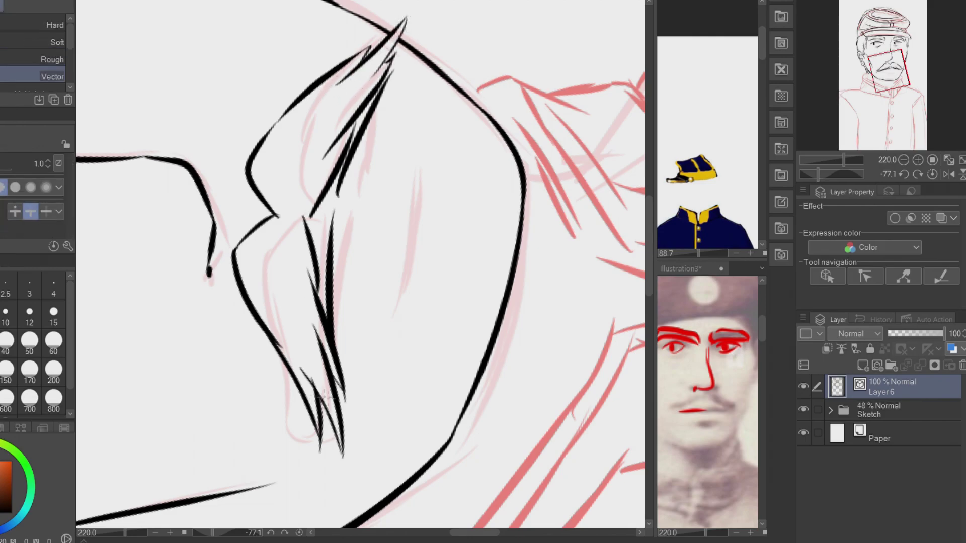
# Add short hair strokes at the moustache's centre, then ink the lower lip line and scattered stubble along the chin and jaw
pyautogui.press('p')
pyautogui.scroll(-5, 311, 244)
pyautogui.scroll(5, 312, 244)
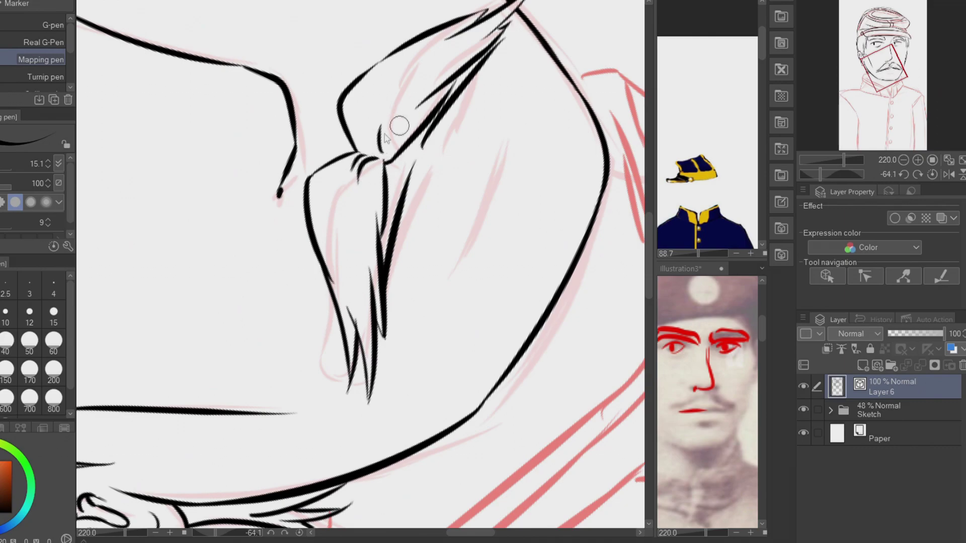
pyautogui.scroll(-4, 399, 125)
pyautogui.moveTo(431, 134); pyautogui.dragTo(408, 207)
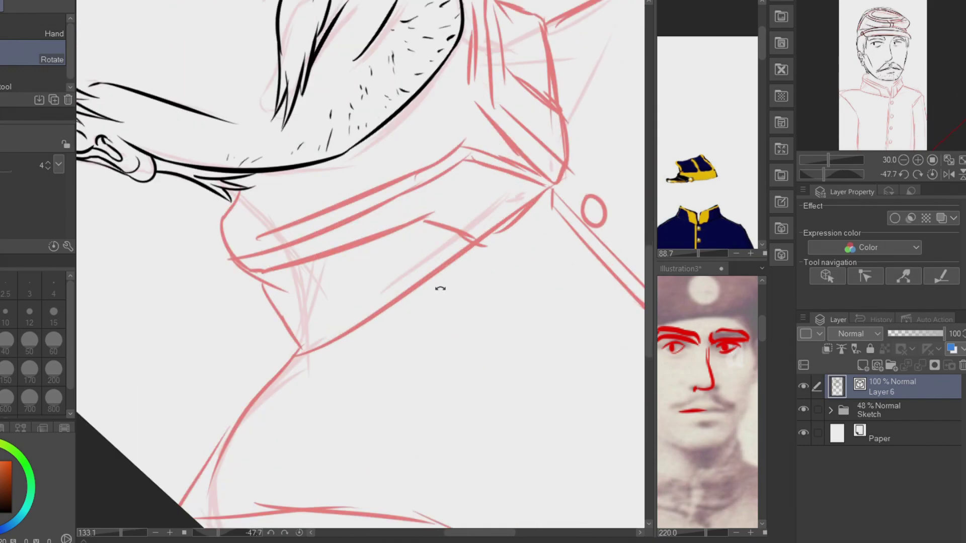
# With the Sketch folder at 20% opacity, ink the neck line and the near collar half's double trim, erasing the neck line's overlap
pyautogui.moveTo(233, 195); pyautogui.dragTo(294, 252)
pyautogui.press('e')
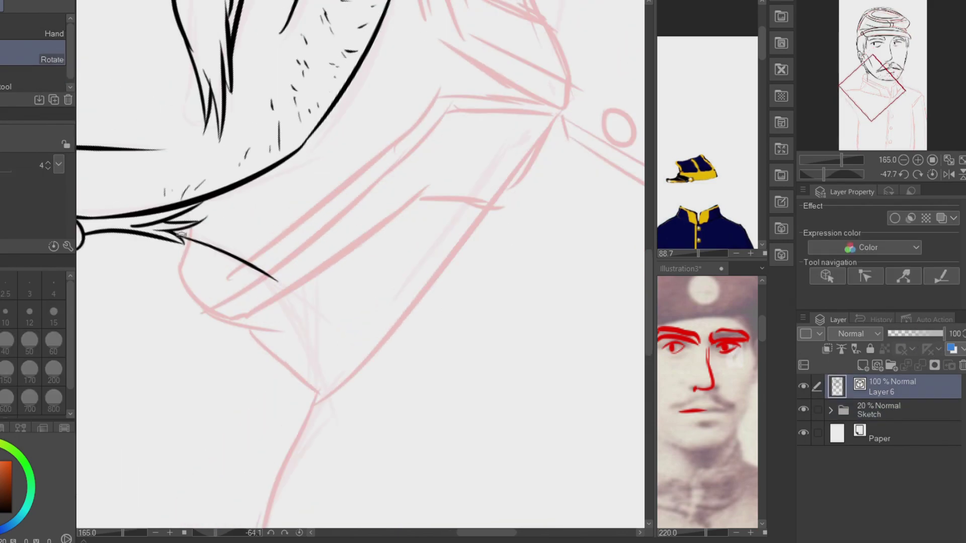
pyautogui.moveTo(223, 303)
pyautogui.mouseDown()
pyautogui.moveTo(477, 83)
pyautogui.moveTo(556, 94)
pyautogui.mouseUp()
pyautogui.moveTo(214, 327)
pyautogui.mouseDown()
pyautogui.moveTo(443, 181)
pyautogui.moveTo(523, 186)
pyautogui.moveTo(545, 87)
pyautogui.mouseUp()
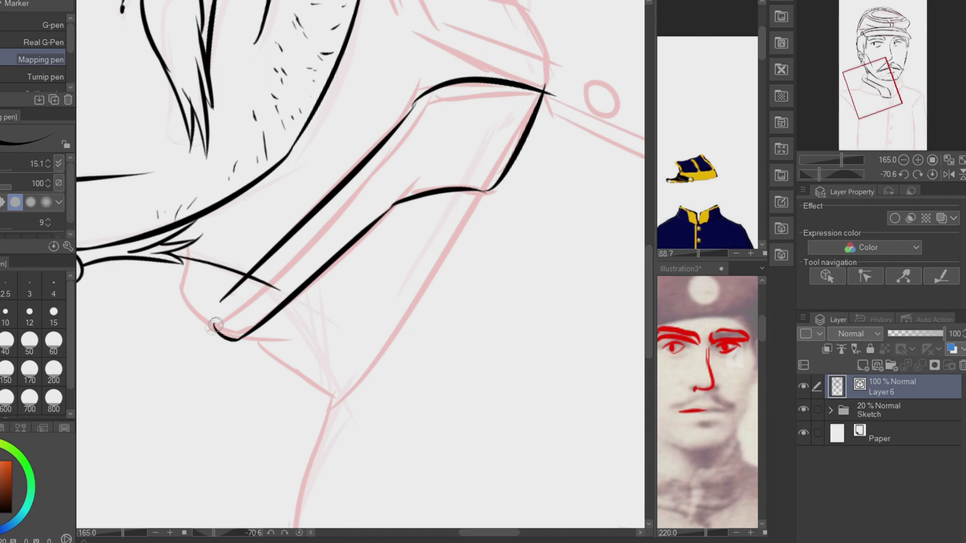
pyautogui.moveTo(227, 316); pyautogui.dragTo(545, 90)
pyautogui.press('e')
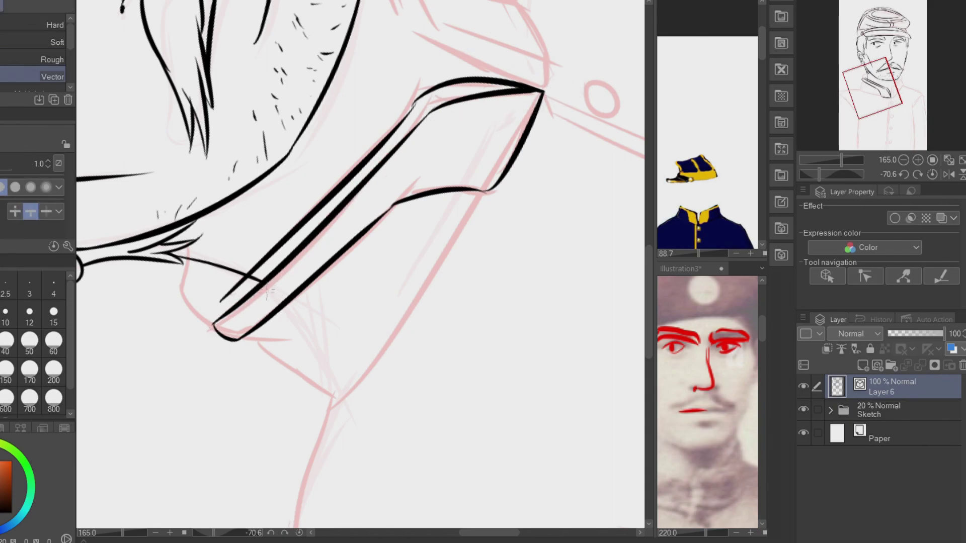
pyautogui.click(258, 280)
# Ink the near collar half's rear rim, back edge and lower edge down to the front patch
pyautogui.press('p')
pyautogui.moveTo(212, 315)
pyautogui.mouseDown()
pyautogui.moveTo(196, 248)
pyautogui.moveTo(241, 151)
pyautogui.moveTo(280, 129)
pyautogui.mouseUp()
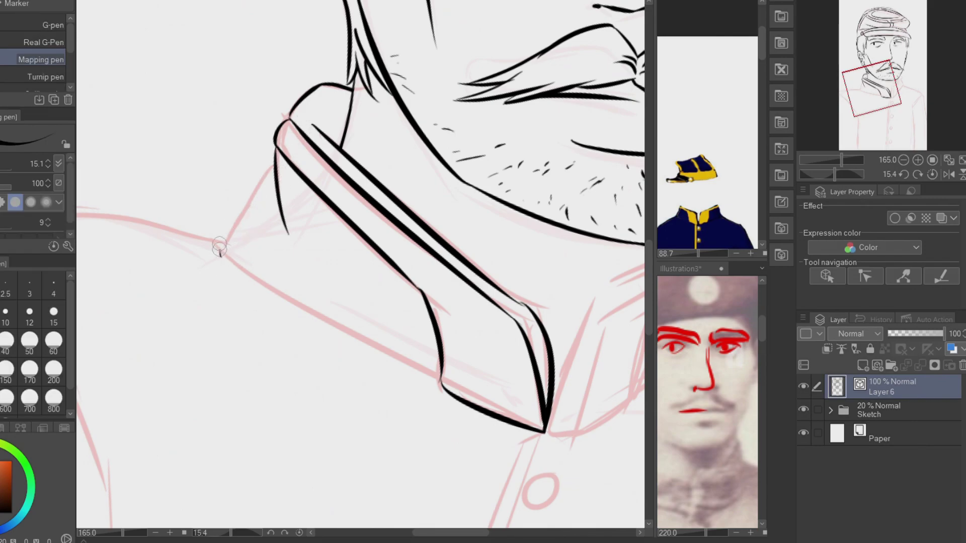
pyautogui.moveTo(267, 175); pyautogui.dragTo(294, 154)
pyautogui.press('e')
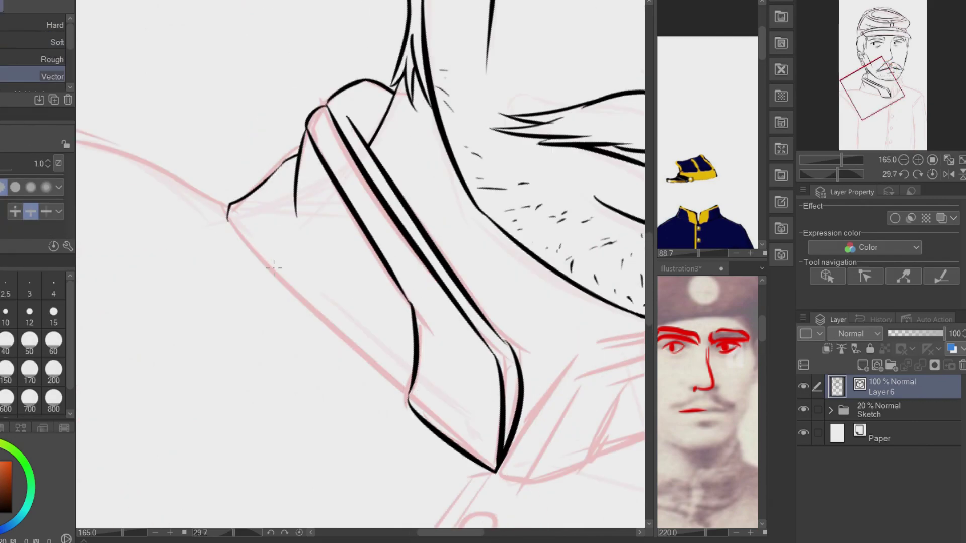
pyautogui.scroll(-5, 426, 405)
pyautogui.moveTo(426, 405); pyautogui.dragTo(534, 334)
# Ink the far collar half's inner edge from the front point up to the jaw, with a short neck line beside it
pyautogui.scroll(-1, 509, 292)
pyautogui.scroll(1, 490, 244)
pyautogui.scroll(6, 459, 231)
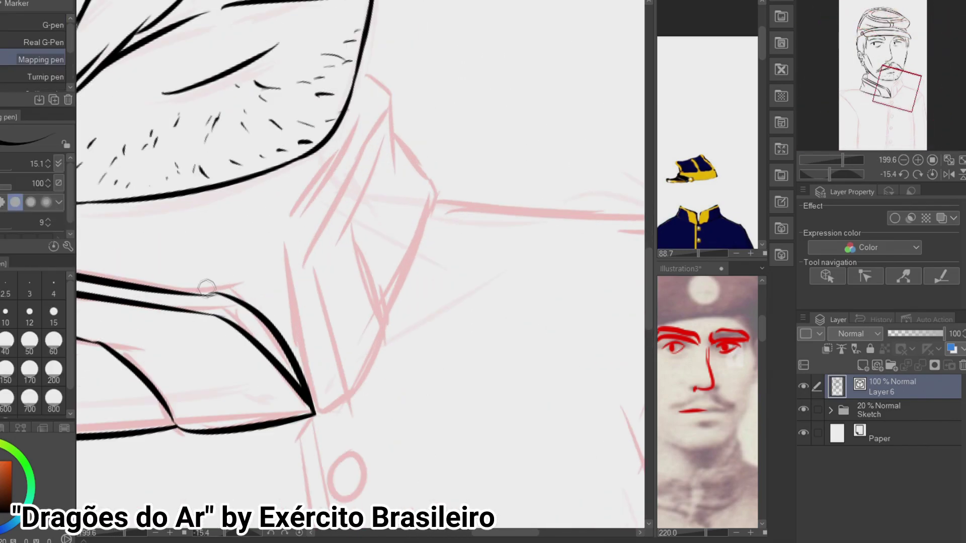
pyautogui.moveTo(316, 412); pyautogui.dragTo(294, 211)
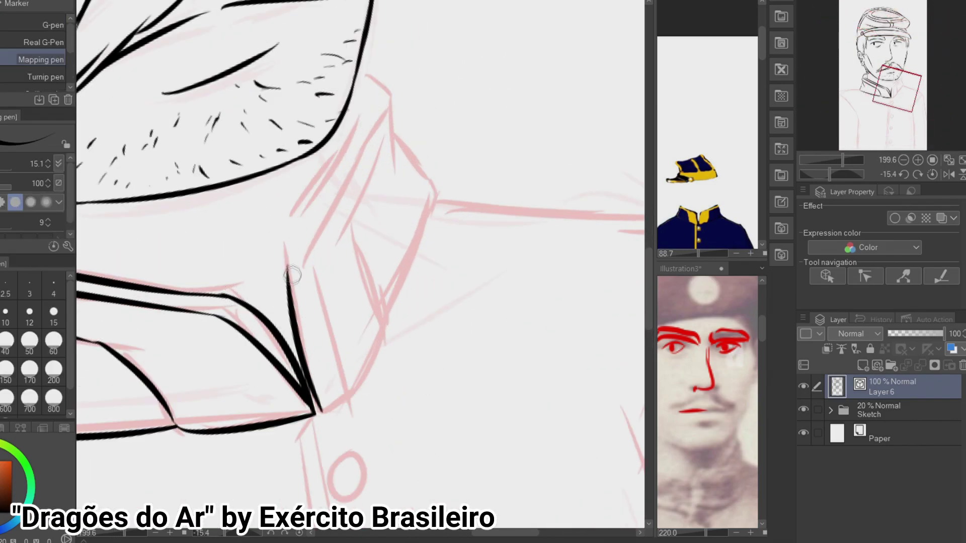
pyautogui.moveTo(360, 119); pyautogui.dragTo(287, 275)
pyautogui.press('p')
pyautogui.press('p')
pyautogui.press('p')
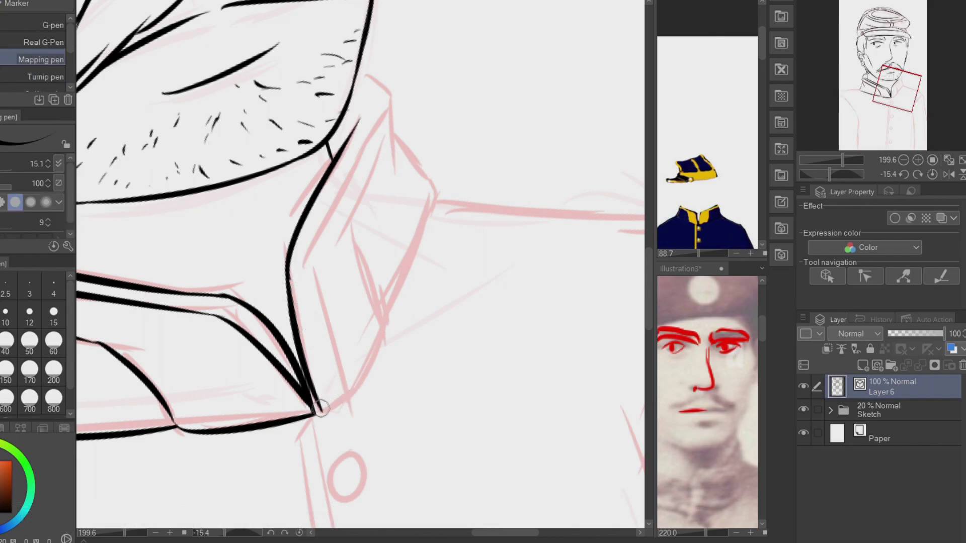
# Erase the lower stretch of the far collar half's inner edge and redraw it stopping just above the collar point
pyautogui.press('e')
pyautogui.click(309, 381)
pyautogui.press('p')
pyautogui.moveTo(308, 381); pyautogui.dragTo(290, 275)
pyautogui.press('e')
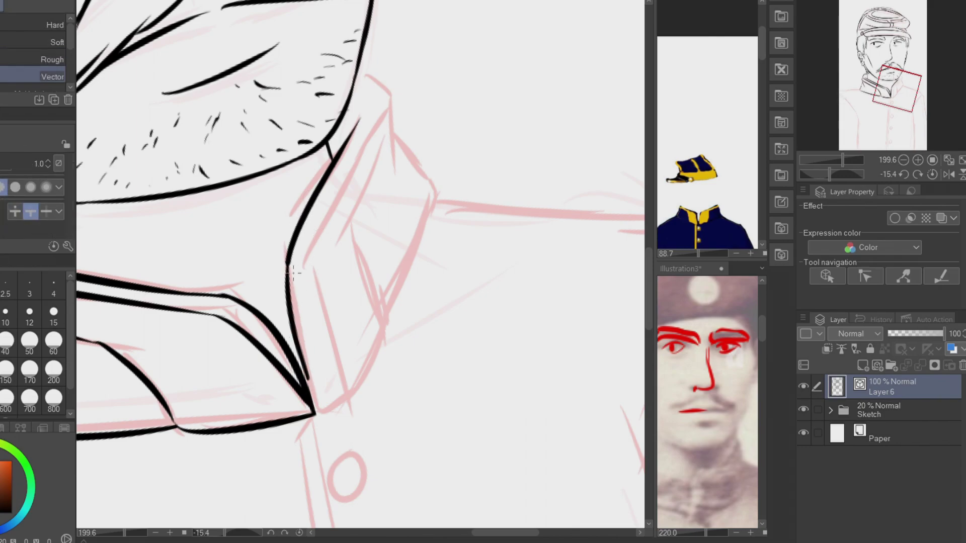
# Ink the far collar half's parallel trim line and the outline of its front patch
pyautogui.press('p')
pyautogui.scroll(3, 323, 222)
pyautogui.scroll(-2, 387, 302)
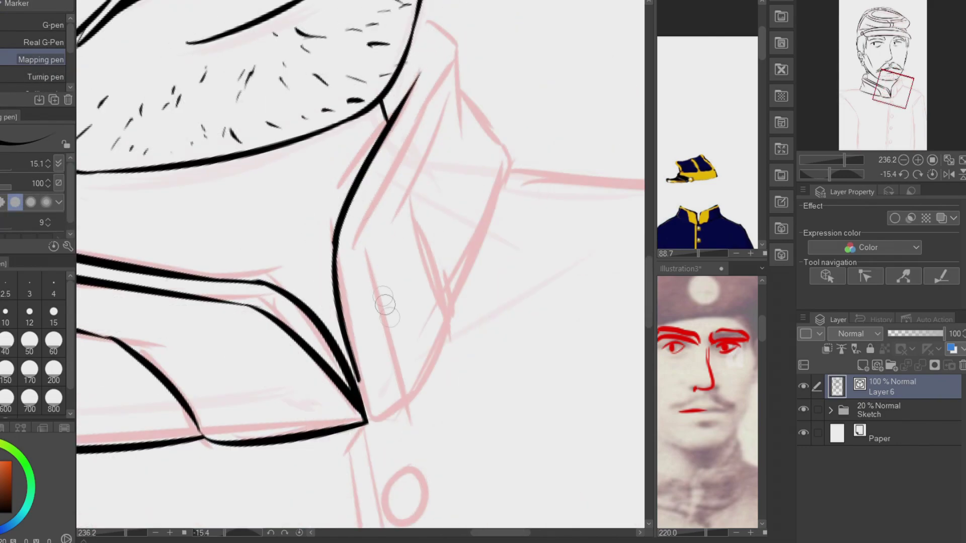
pyautogui.scroll(2, 347, 405)
pyautogui.moveTo(402, 427)
pyautogui.mouseDown()
pyautogui.moveTo(367, 198)
pyautogui.moveTo(270, 94)
pyautogui.mouseUp()
pyautogui.press('r')
pyautogui.scroll(-1, 271, 94)
pyautogui.press('p')
pyautogui.moveTo(243, 44)
pyautogui.mouseDown()
pyautogui.moveTo(338, 179)
pyautogui.moveTo(470, 231)
pyautogui.moveTo(254, 229)
pyautogui.moveTo(302, 151)
pyautogui.moveTo(352, 126)
pyautogui.moveTo(362, 151)
pyautogui.mouseUp()
pyautogui.press('r')
pyautogui.press('p')
pyautogui.press('r')
# Ink the two long parallel lines of the coat's front opening from the collar point to the canvas edge
pyautogui.scroll(-3, 352, 126)
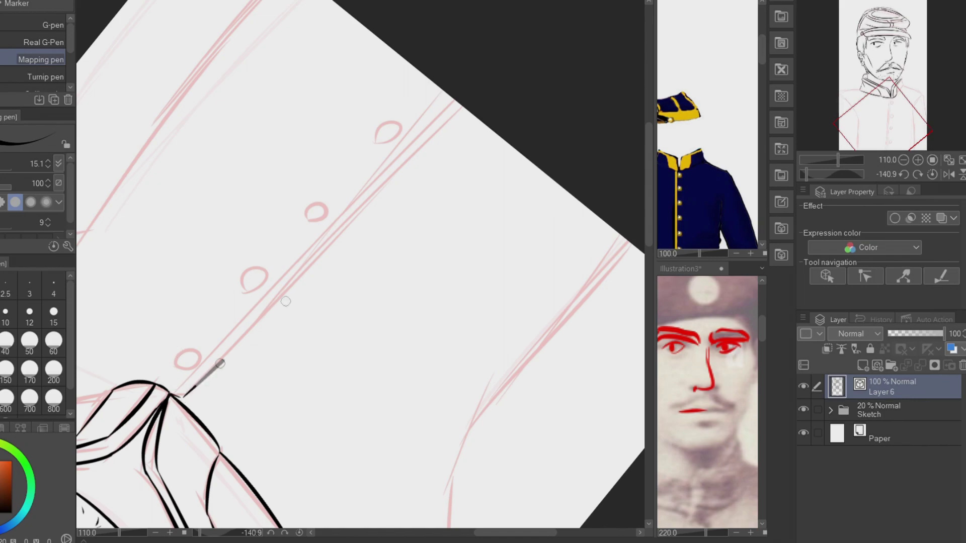
pyautogui.moveTo(180, 398); pyautogui.dragTo(475, 118)
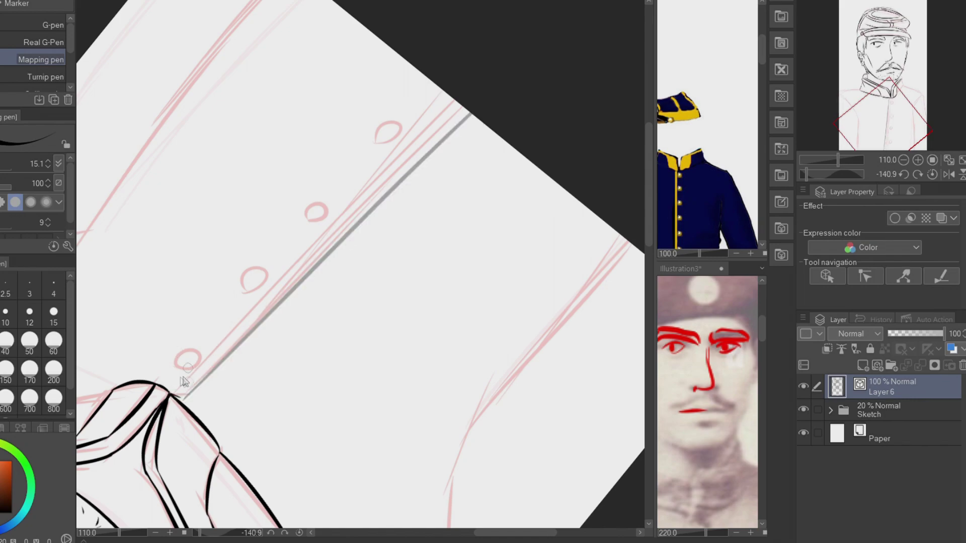
pyautogui.hotkey('ctrl', 'z')
pyautogui.moveTo(189, 370)
pyautogui.mouseDown()
pyautogui.moveTo(465, 110)
pyautogui.moveTo(194, 382)
pyautogui.mouseUp()
pyautogui.moveTo(262, 394); pyautogui.dragTo(284, 130)
# Finish the top corner of the front opening and ink four round buttons spaced along it
pyautogui.scroll(8, 237, 237)
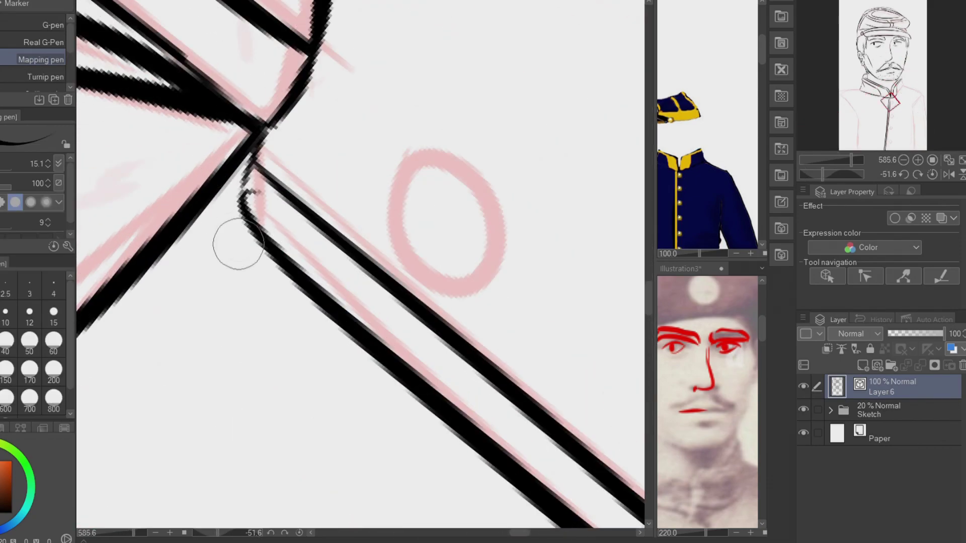
pyautogui.moveTo(453, 183); pyautogui.dragTo(451, 185)
pyautogui.scroll(-5, 459, 241)
pyautogui.scroll(3, 459, 241)
pyautogui.moveTo(378, 227); pyautogui.dragTo(377, 231)
pyautogui.hotkey('ctrl', 'z')
pyautogui.hotkey('ctrl', 'z')
pyautogui.moveTo(491, 330)
pyautogui.mouseDown()
pyautogui.moveTo(501, 345)
pyautogui.moveTo(482, 333)
pyautogui.mouseUp()
pyautogui.moveTo(583, 458); pyautogui.dragTo(586, 455)
pyautogui.scroll(-8, 366, 448)
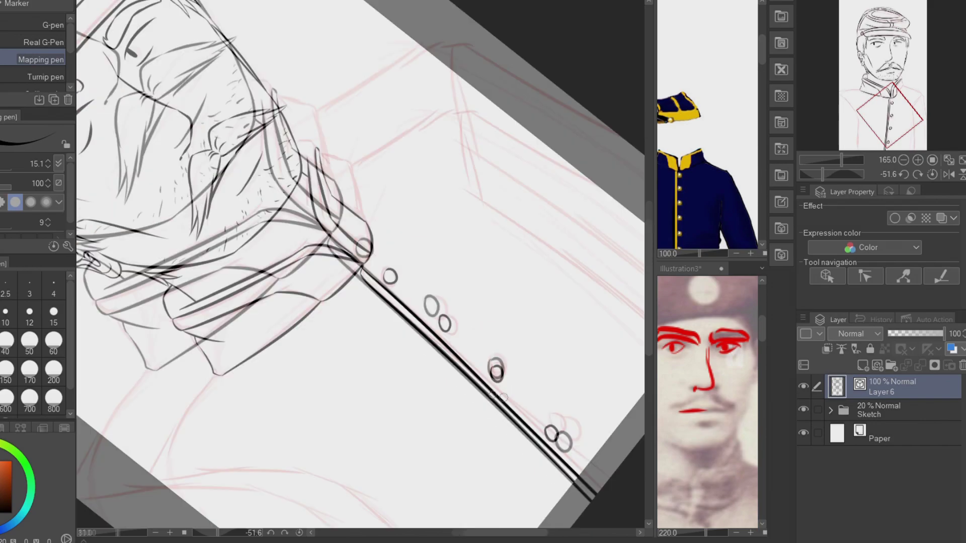
# Ink the near shoulder line out from the collar and the curved seam between the near sleeve and chest
pyautogui.scroll(3, 366, 448)
pyautogui.scroll(5, 366, 447)
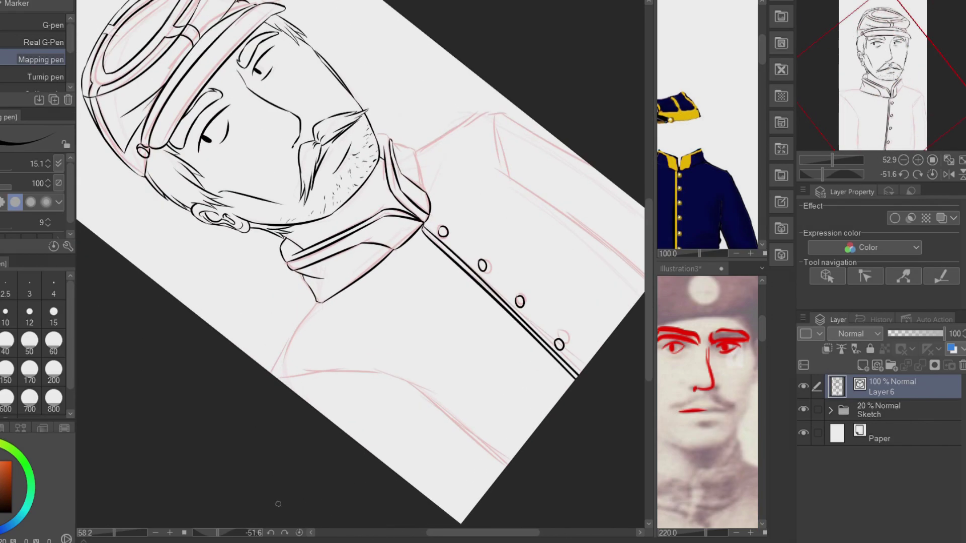
pyautogui.press('r')
pyautogui.moveTo(190, 343); pyautogui.dragTo(395, 134)
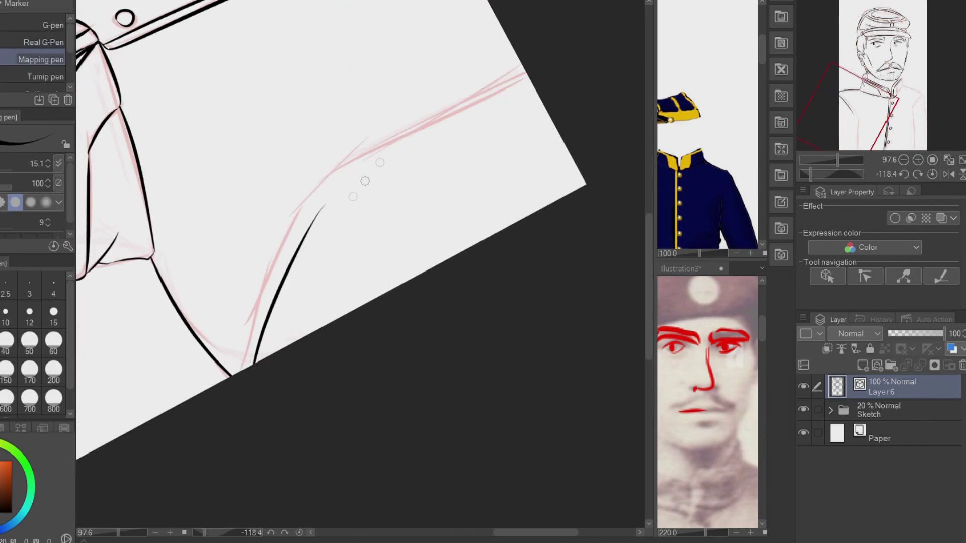
pyautogui.moveTo(389, 179); pyautogui.dragTo(243, 74)
# Ink the far collar half's rear rim and outer edge down toward the shoulder
pyautogui.scroll(6, 258, 116)
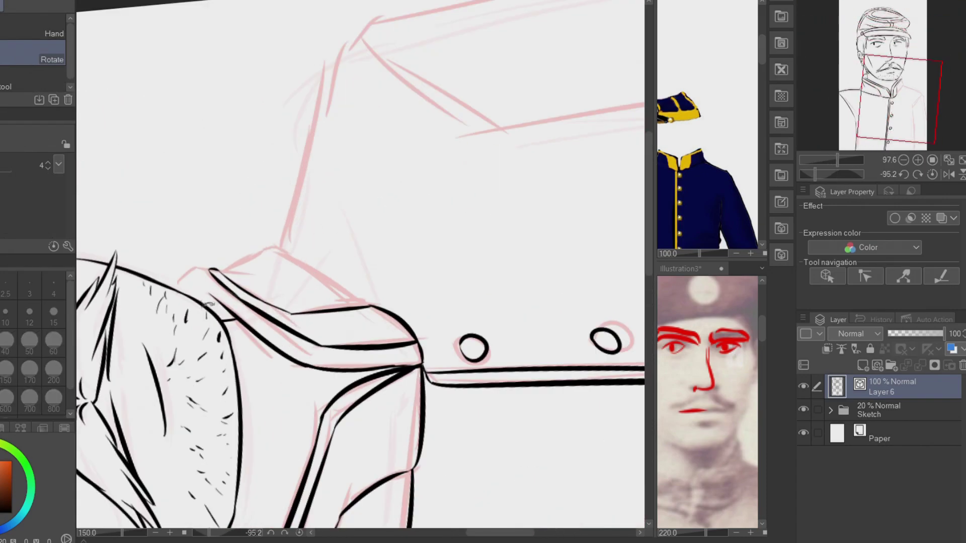
pyautogui.press('p')
pyautogui.press('o')
pyautogui.press('r')
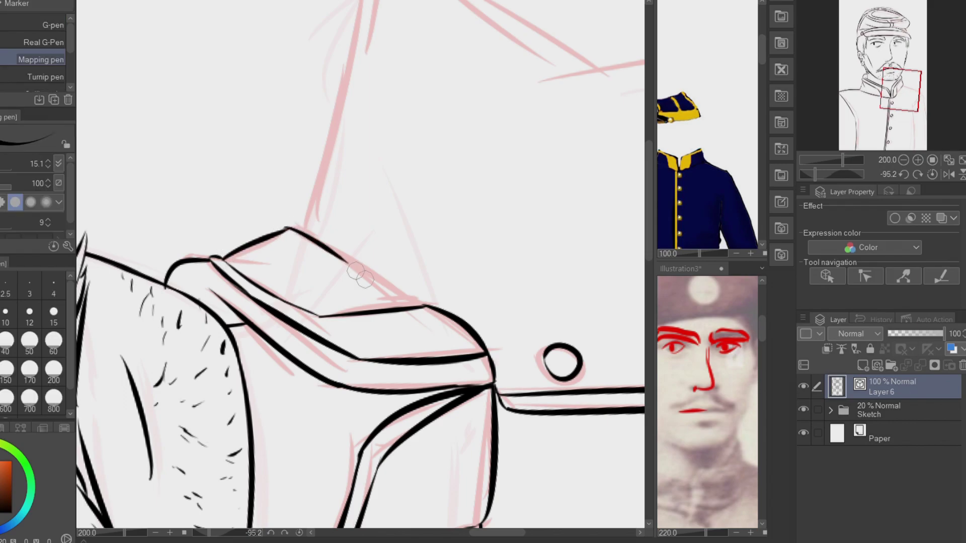
# Ink the far shoulder line, the short armhole line, and the inner and outer edges of the far sleeve
pyautogui.scroll(-8, 427, 301)
pyautogui.moveTo(428, 302); pyautogui.dragTo(335, 218)
pyautogui.scroll(4, 380, 205)
pyautogui.press('p')
pyautogui.moveTo(279, 235); pyautogui.dragTo(441, 16)
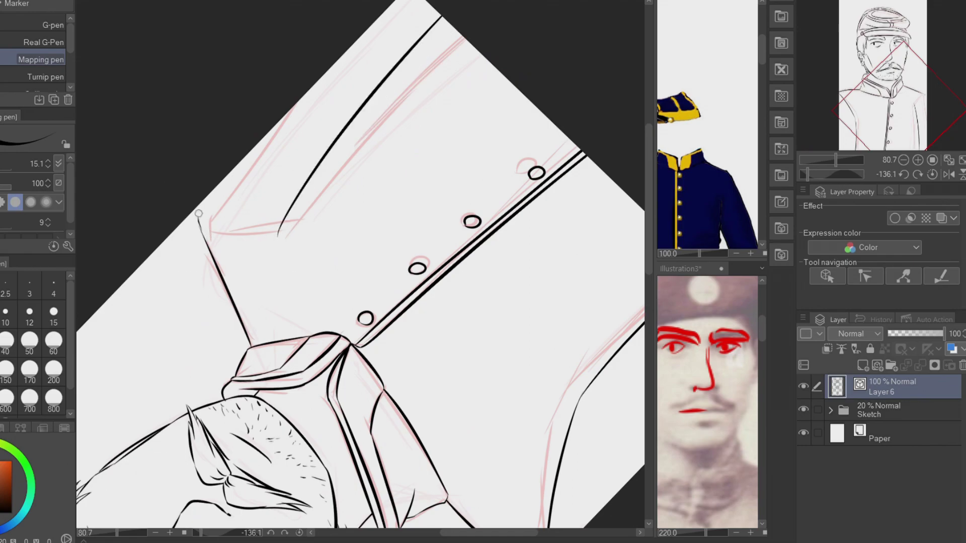
pyautogui.moveTo(201, 215); pyautogui.dragTo(279, 232)
pyautogui.moveTo(201, 212); pyautogui.dragTo(229, 179)
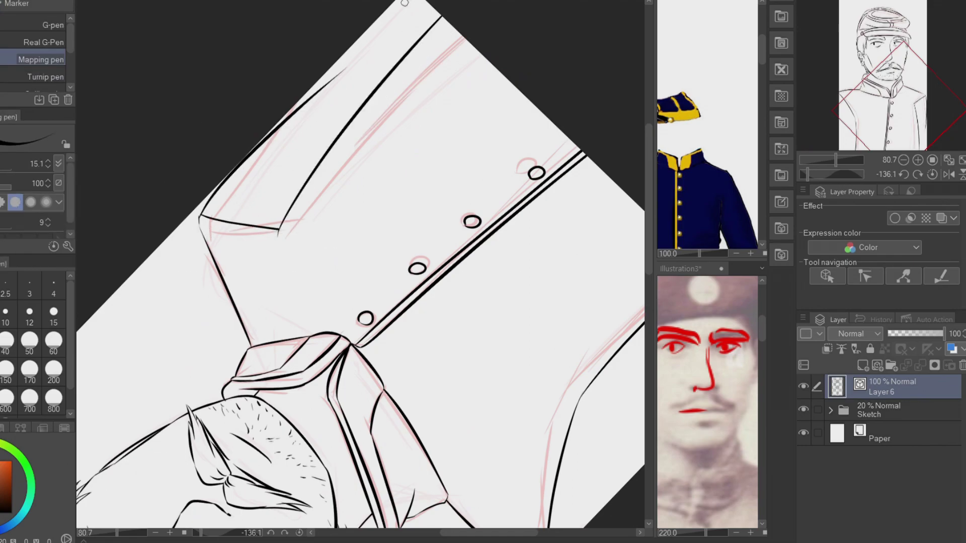
# Hide the Sketch folder and rename the line art layer as Line
pyautogui.press('space')
pyautogui.scroll(4, 198, 225)
pyautogui.moveTo(150, 267)
pyautogui.mouseDown()
pyautogui.moveTo(205, 150)
pyautogui.moveTo(481, 405)
pyautogui.mouseUp()
pyautogui.hotkey('ctrl', '0')
pyautogui.click(803, 409)
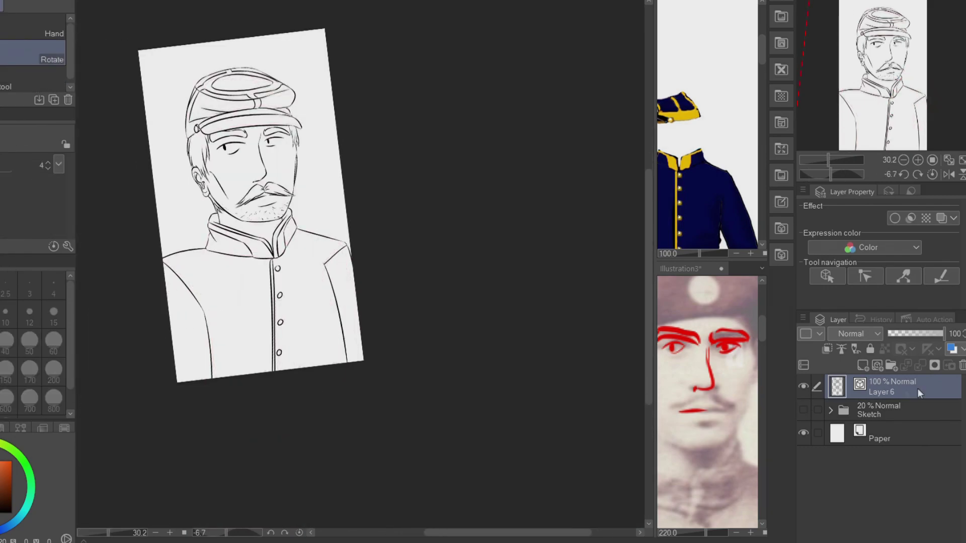
pyautogui.doubleClick(881, 392)
pyautogui.write('Line')
pyautogui.press('Return')
# Redraw the near collar half's lower rear corner as a smooth curve and erase the shoulder line attached to it
pyautogui.scroll(3, 302, 251)
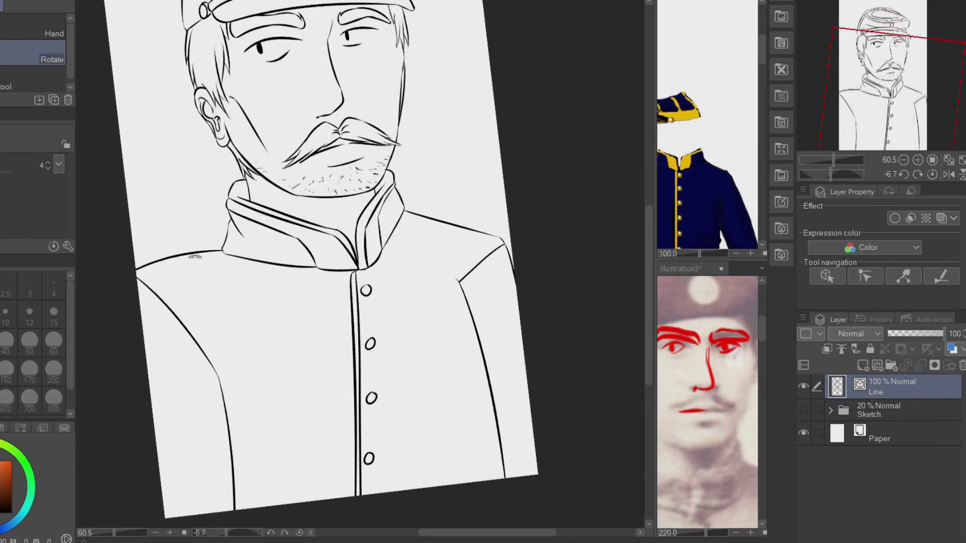
pyautogui.scroll(4, 207, 274)
pyautogui.press('p')
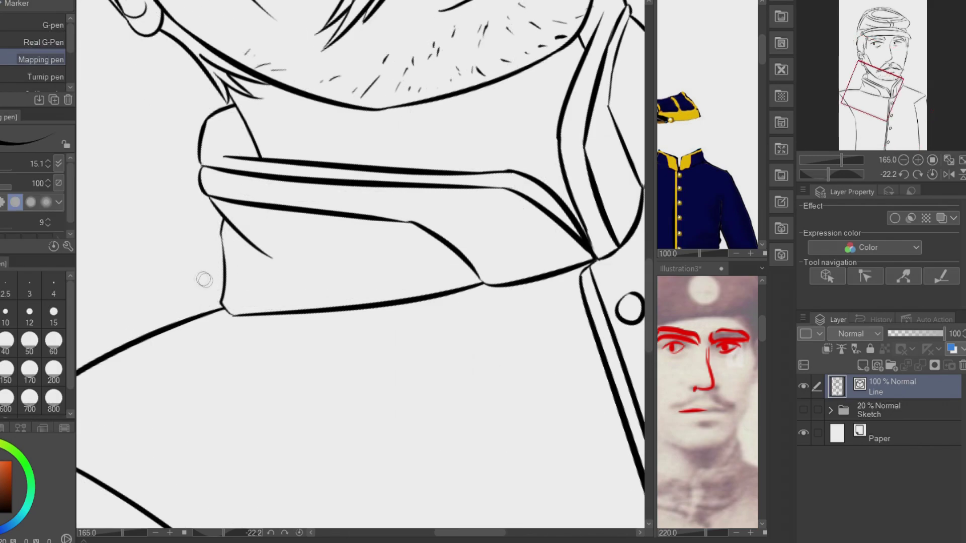
pyautogui.click(221, 216)
pyautogui.press('p')
pyautogui.moveTo(222, 216)
pyautogui.mouseDown()
pyautogui.moveTo(303, 405)
pyautogui.moveTo(416, 205)
pyautogui.moveTo(453, 96)
pyautogui.moveTo(352, 161)
pyautogui.mouseUp()
pyautogui.moveTo(222, 188)
pyautogui.mouseDown()
pyautogui.moveTo(261, 156)
pyautogui.moveTo(271, 112)
pyautogui.mouseUp()
pyautogui.press('e')
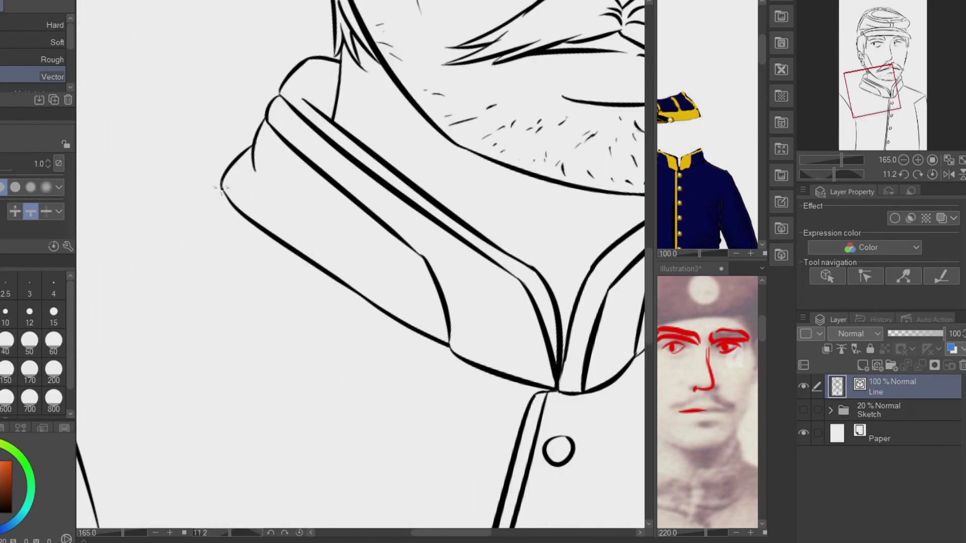
# Clean up the near collar's rear corner and redraw the near shoulder line outward from it
pyautogui.scroll(8, 203, 173)
pyautogui.click(269, 231)
pyautogui.press('p')
pyautogui.moveTo(264, 211)
pyautogui.mouseDown()
pyautogui.moveTo(352, 297)
pyautogui.moveTo(410, 164)
pyautogui.mouseUp()
pyautogui.scroll(-10, 355, 292)
pyautogui.moveTo(273, 319); pyautogui.dragTo(184, 427)
pyautogui.press('r')
pyautogui.moveTo(302, 302); pyautogui.dragTo(284, 356)
pyautogui.scroll(-4, 284, 356)
pyautogui.scroll(2, 283, 356)
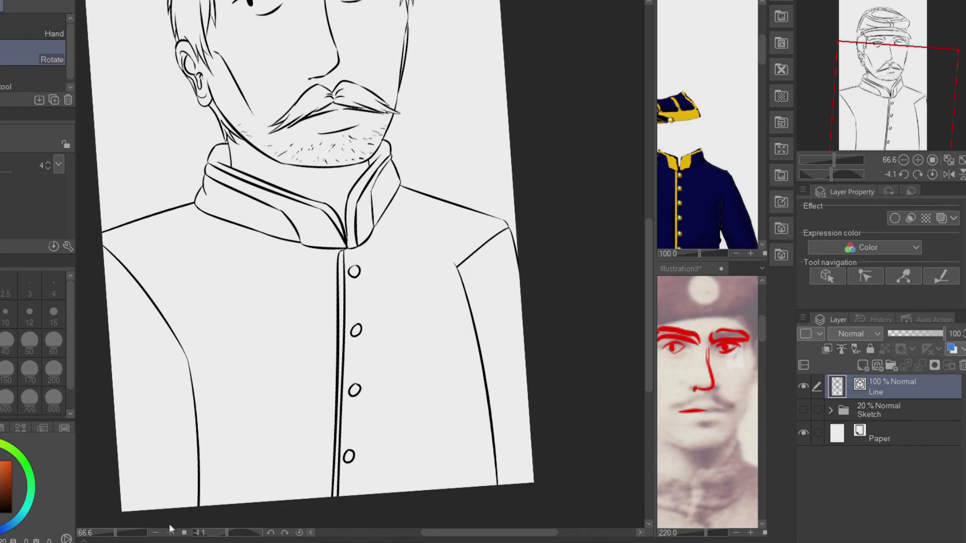
# Add short tapered strokes where two of the cap's long curved lines meet, undoing the last stroke
pyautogui.scroll(-3, 301, 252)
pyautogui.scroll(8, 216, 101)
pyautogui.moveTo(352, 251)
pyautogui.mouseDown()
pyautogui.moveTo(382, 191)
pyautogui.moveTo(309, 292)
pyautogui.mouseUp()
pyautogui.press('p')
pyautogui.moveTo(395, 149); pyautogui.dragTo(274, 276)
pyautogui.moveTo(385, 154); pyautogui.dragTo(259, 321)
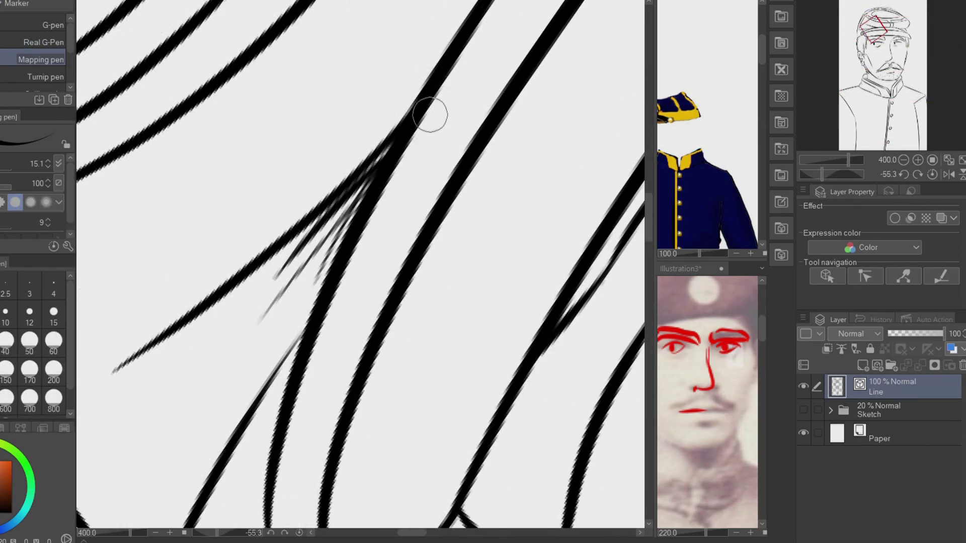
pyautogui.hotkey('ctrl', 'z')
pyautogui.scroll(-6, 430, 115)
pyautogui.scroll(4, 363, 333)
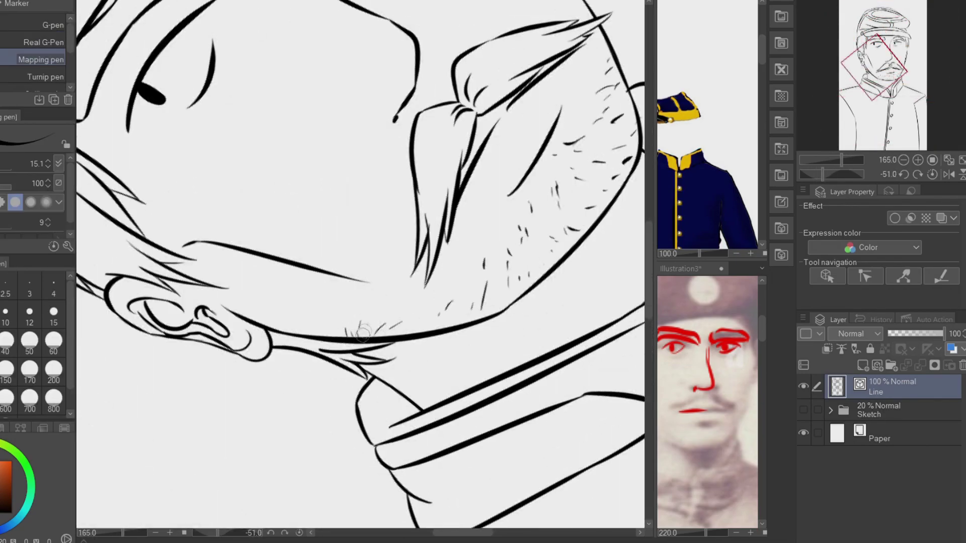
pyautogui.scroll(-4, 558, 41)
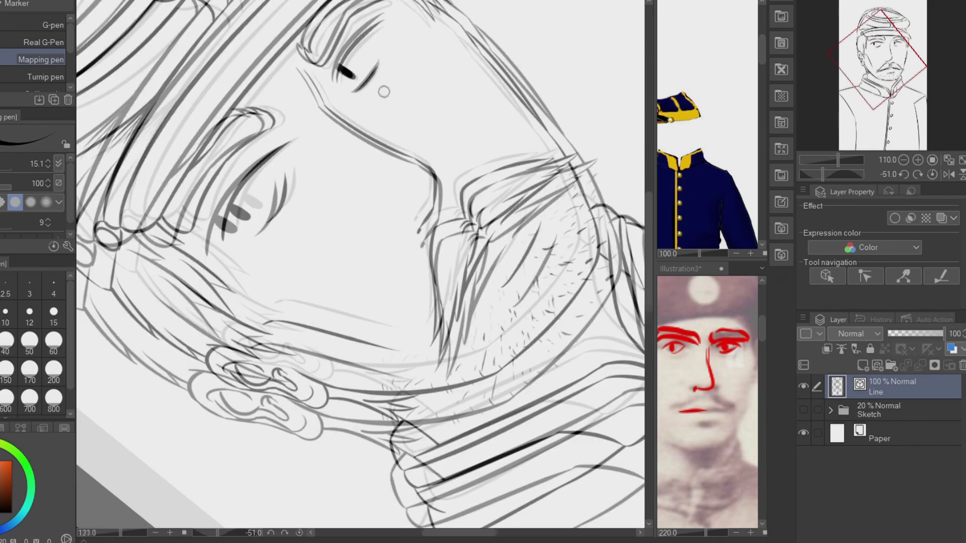
pyautogui.scroll(5, 415, 56)
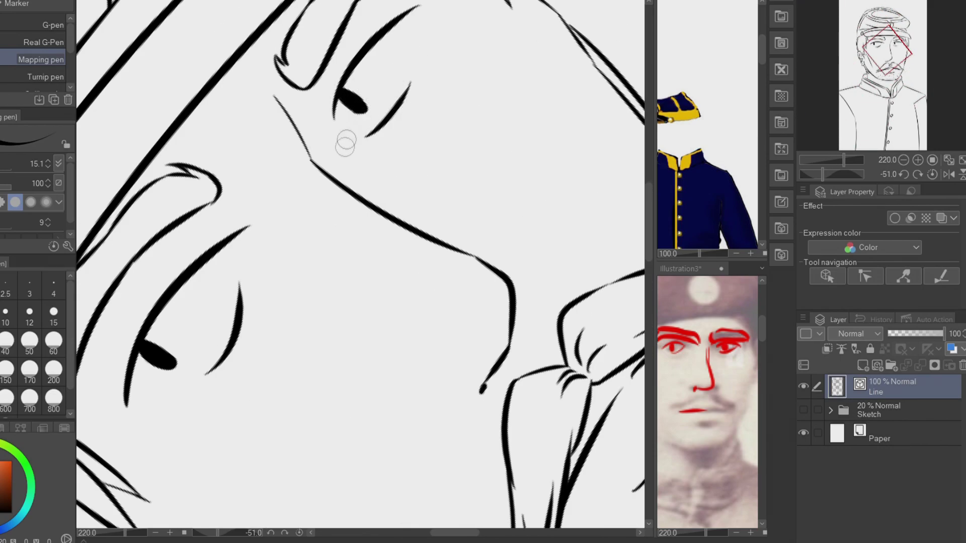
# Add a new layer named Colour directly below the Line layer
pyautogui.scroll(-5, 390, 312)
pyautogui.press('e')
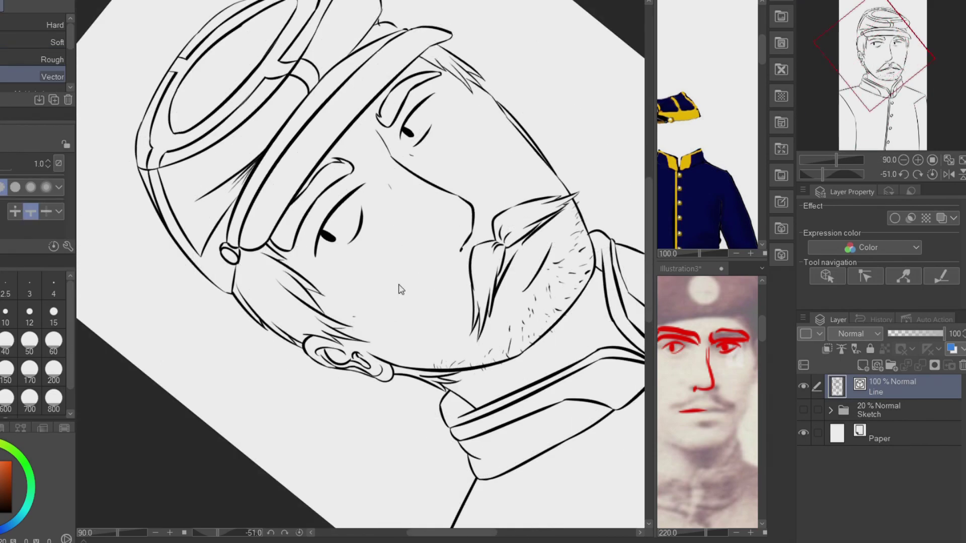
pyautogui.scroll(-3, 398, 290)
pyautogui.scroll(4, 399, 290)
pyautogui.scroll(-5, 399, 289)
pyautogui.scroll(2, 399, 289)
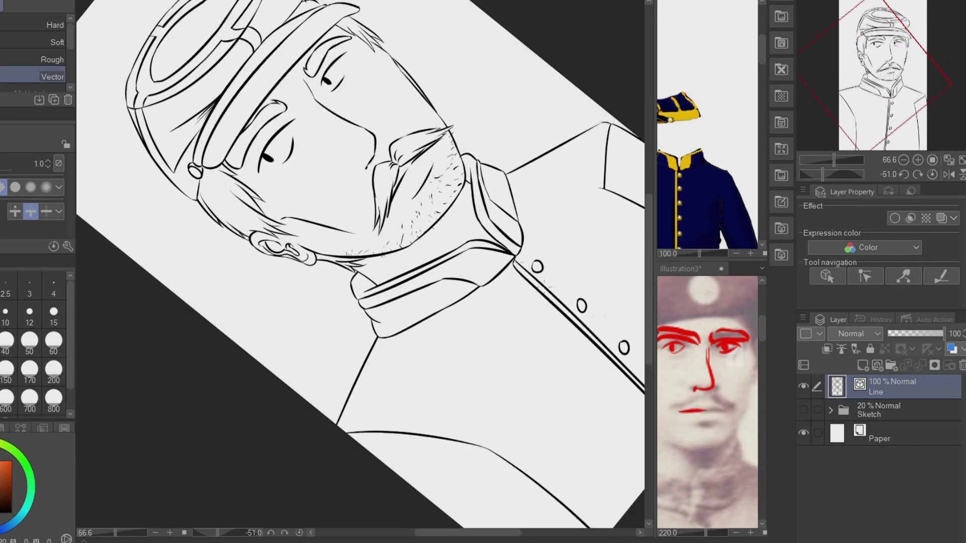
pyautogui.click(876, 366)
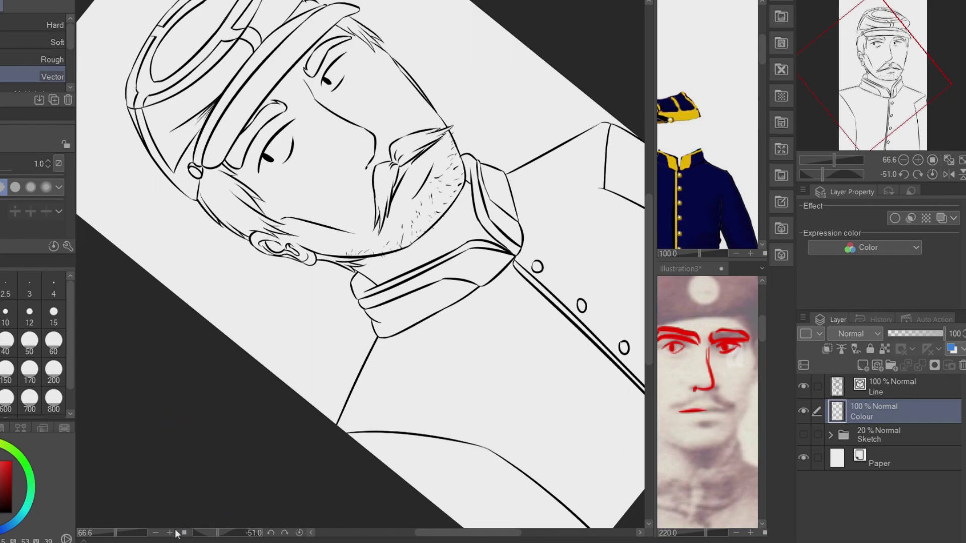
pyautogui.scroll(4, 235, 175)
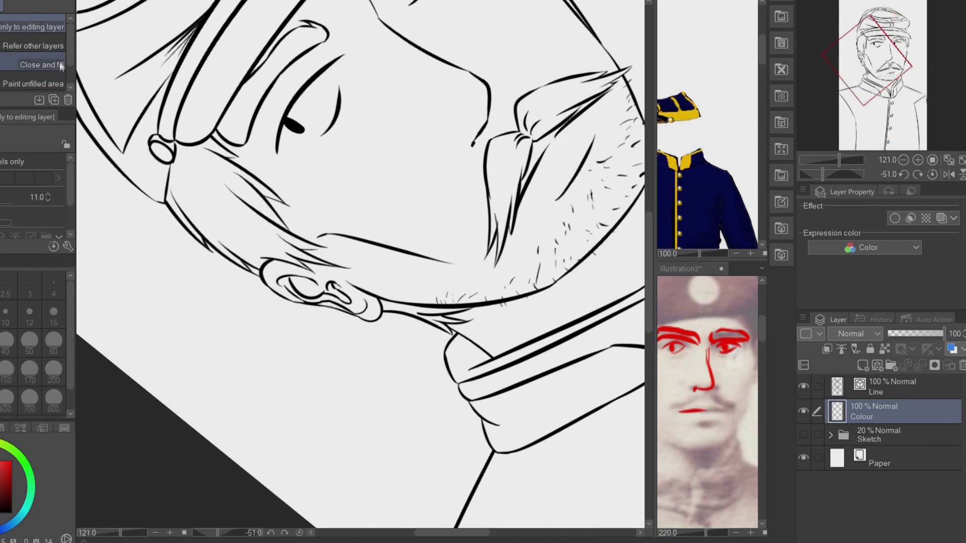
# Close the gaps in the hair outline around the near temple and sideburn on the Line layer
pyautogui.press('p')
pyautogui.hotkey('alt', ']')
pyautogui.press('e')
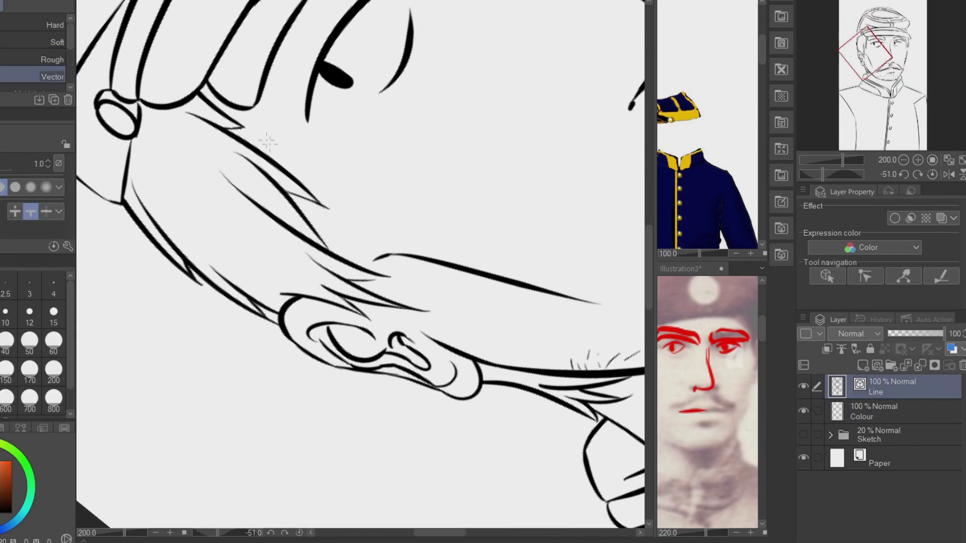
pyautogui.press('p')
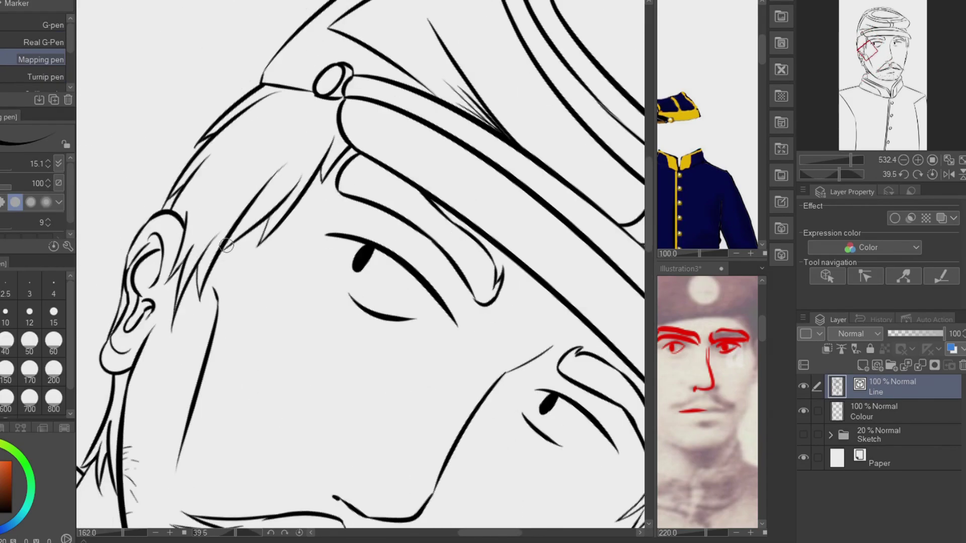
# Fill the near-side hair above the ear with near-black on the Colour layer, using the other layers as reference
pyautogui.scroll(-3, 436, 381)
pyautogui.press('g')
pyautogui.click(861, 410)
pyautogui.click(161, 86)
pyautogui.scroll(3, 161, 86)
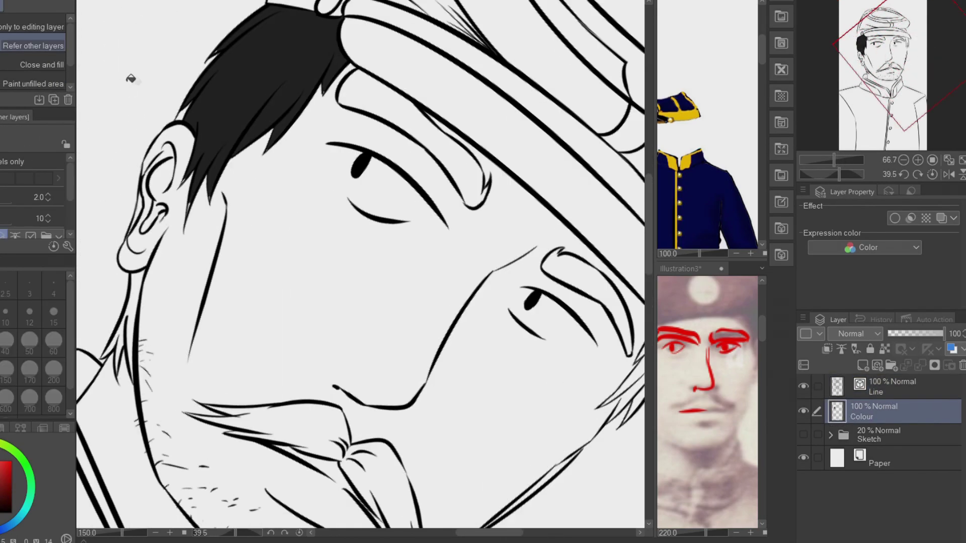
# Paint the missed hair tips behind the near ear and along the sideburn with the Mapping pen
pyautogui.scroll(4, 194, 337)
pyautogui.press('p')
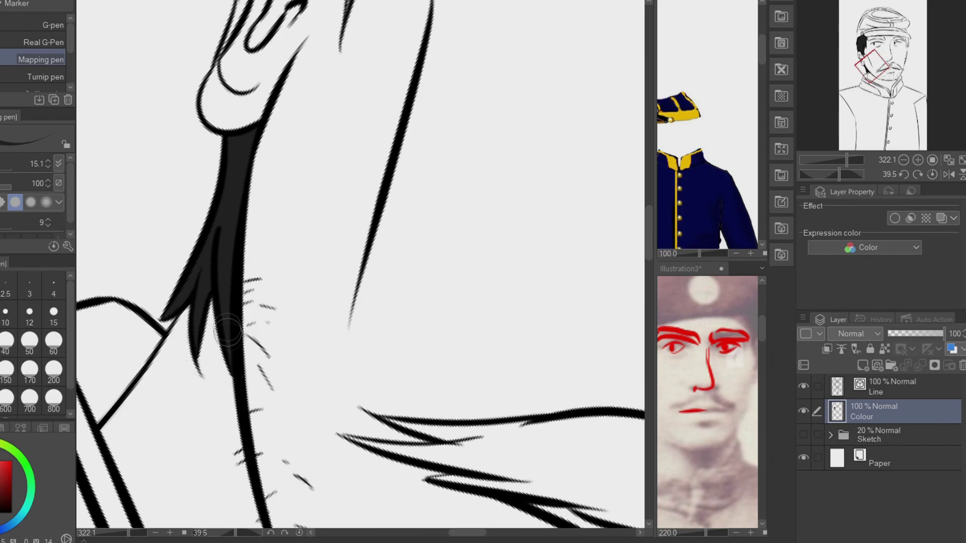
pyautogui.scroll(2, 302, 128)
pyautogui.scroll(1, 302, 128)
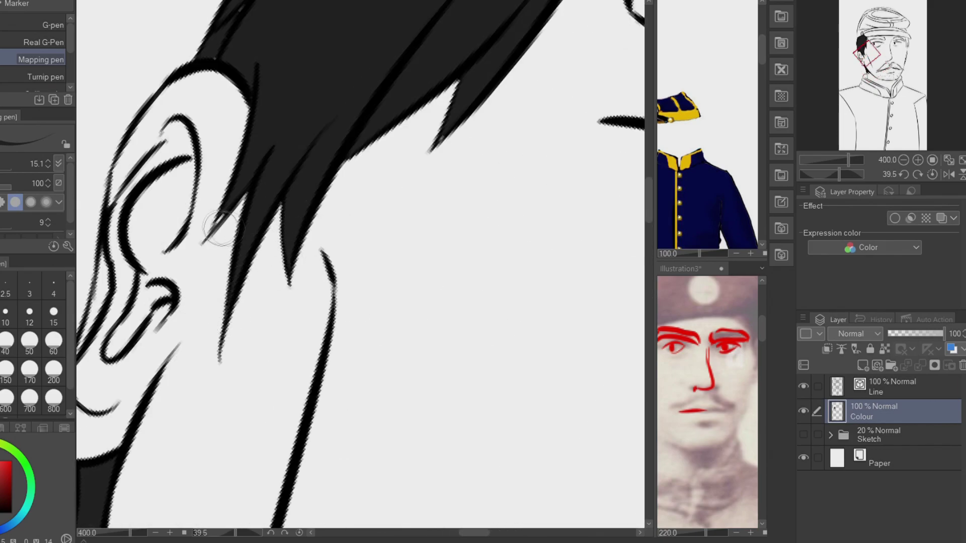
pyautogui.scroll(-5, 256, 5)
# Fill the far-side hair and the moustache with the same near-black colour
pyautogui.press('g')
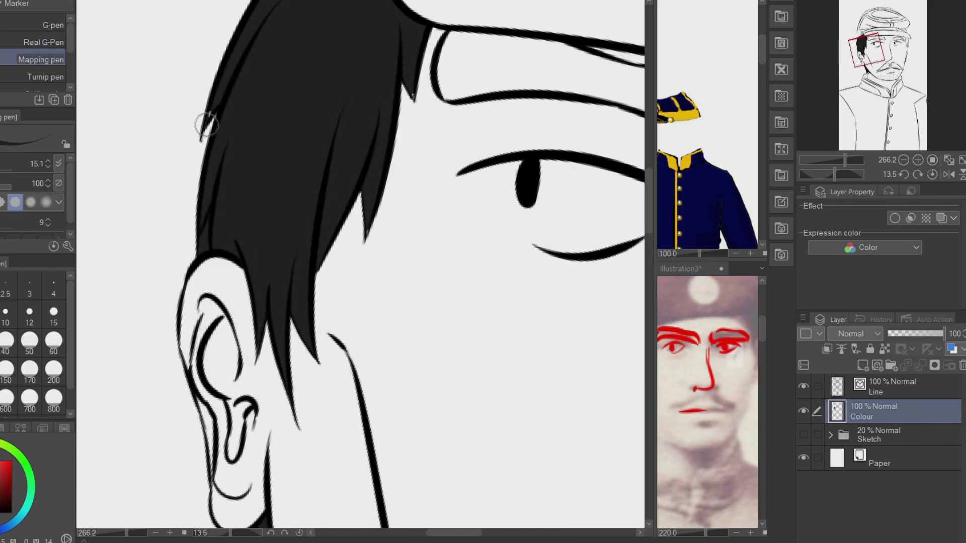
pyautogui.scroll(-3, 503, 138)
pyautogui.click(504, 138)
pyautogui.scroll(-2, 498, 134)
pyautogui.scroll(8, 312, 251)
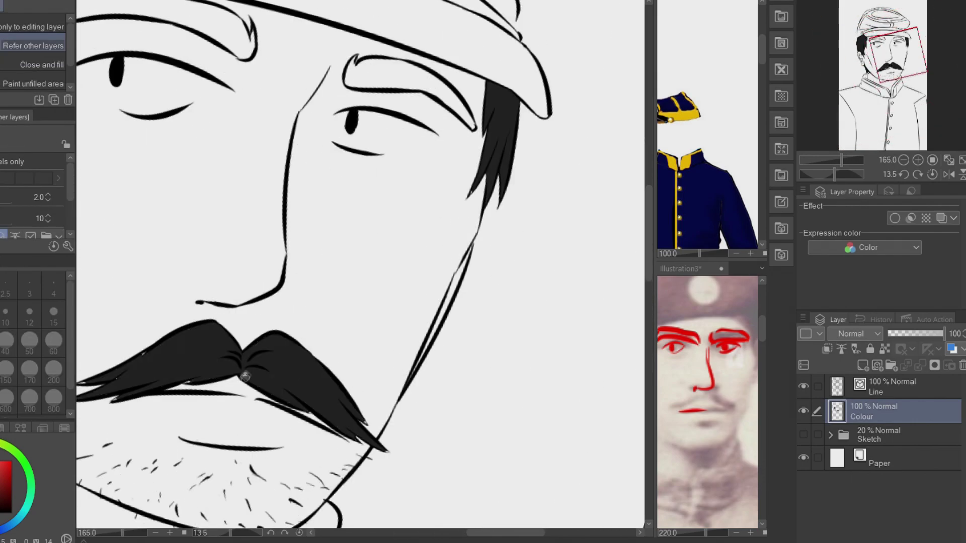
# Paint the moustache's unfilled pointed ends and tidy its outline on the Line layer
pyautogui.press('p')
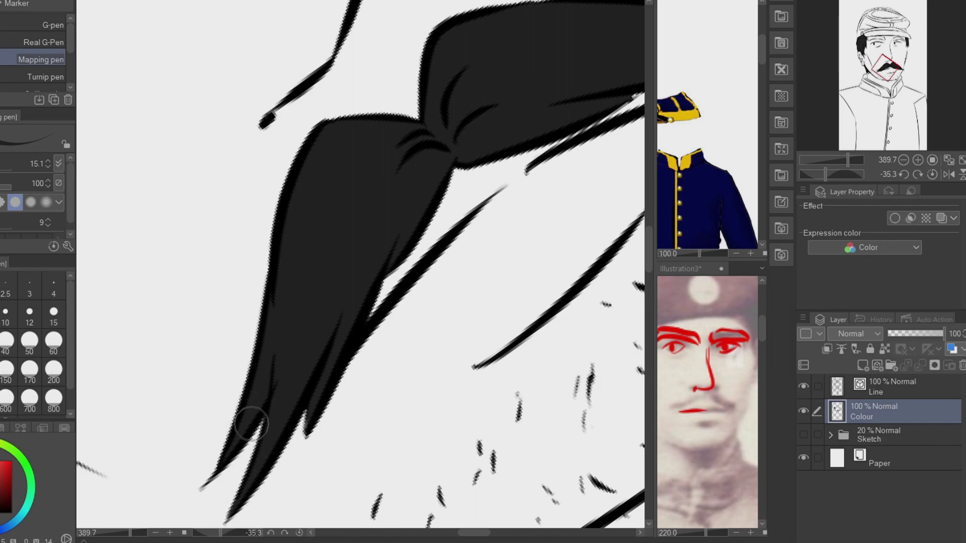
pyautogui.hotkey('alt', ']')
pyautogui.press('e')
pyautogui.scroll(-4, 277, 381)
pyautogui.scroll(4, 569, 188)
pyautogui.press('p')
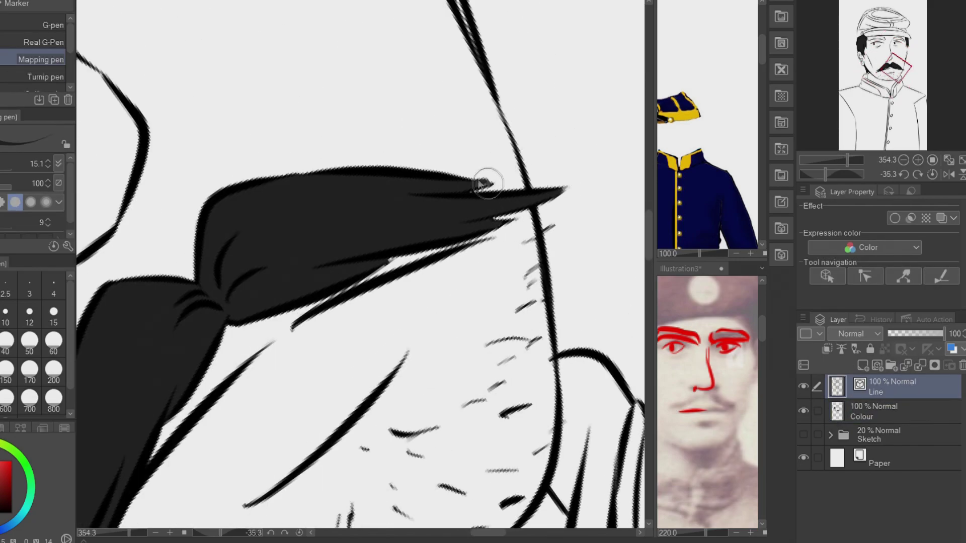
# Fill both eyebrows with near-black on the Colour layer and touch up their unfilled corners
pyautogui.scroll(-5, 460, 203)
pyautogui.press('g')
pyautogui.hotkey('alt', '[')
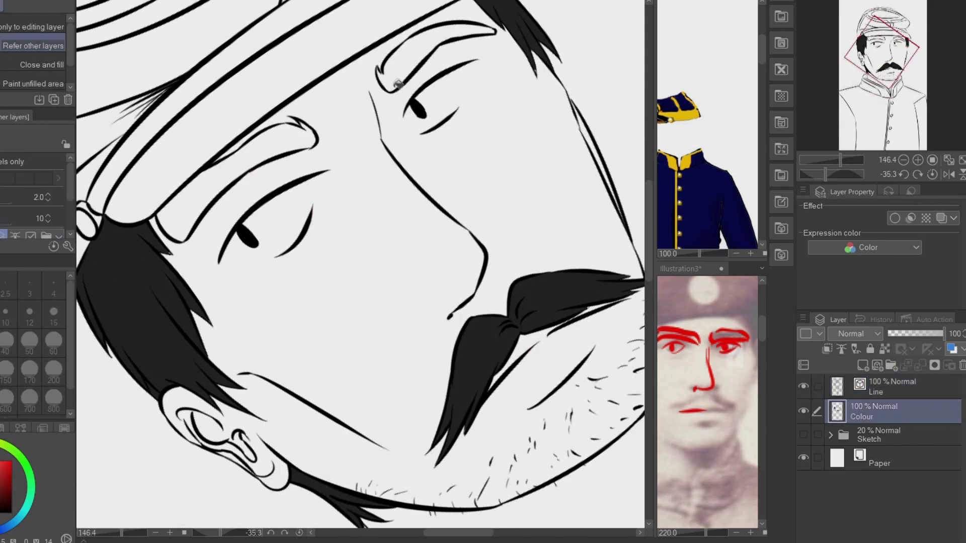
pyautogui.scroll(-2, 210, 162)
pyautogui.press('p')
pyautogui.scroll(3, 272, 259)
pyautogui.scroll(-3, 272, 259)
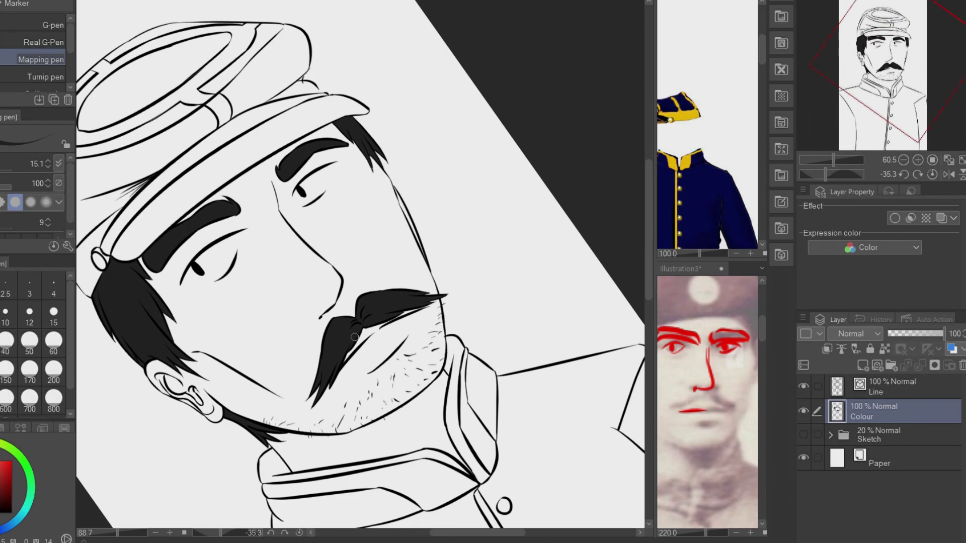
# Add a shading layer clipped to the Colour layer, set to Multiply blending at 40% opacity
pyautogui.scroll(2, 355, 337)
pyautogui.hotkey('ctrl', 'shift', 'n')
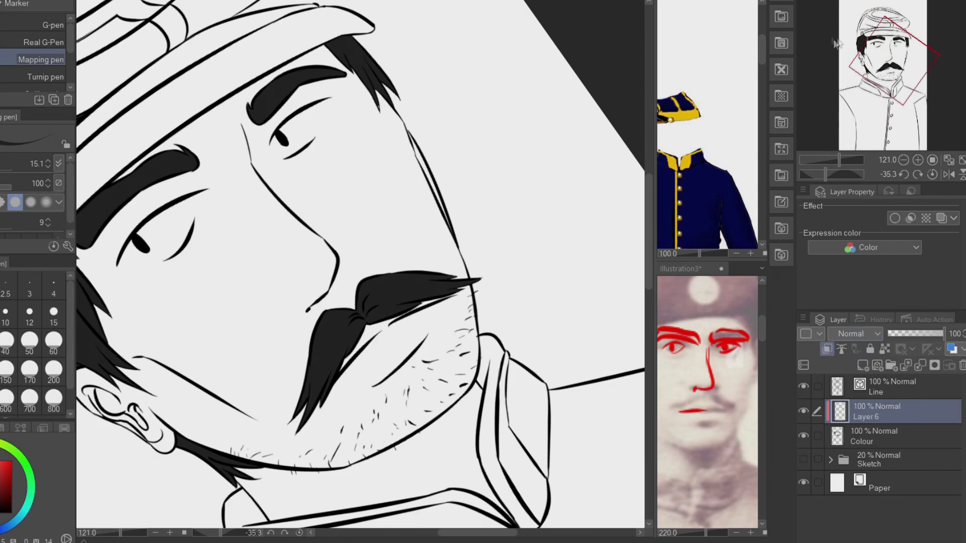
pyautogui.hotkey('alt', '[')
pyautogui.scroll(3, 339, 146)
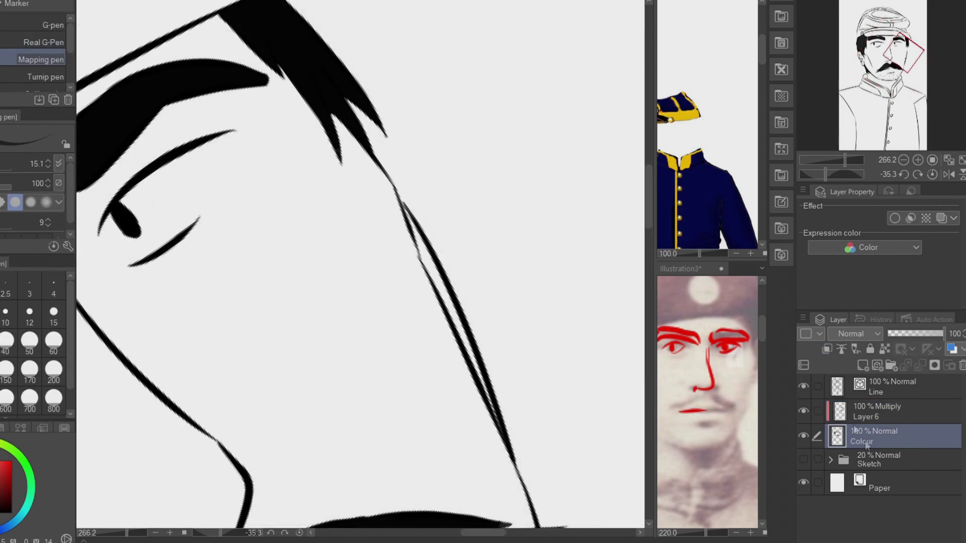
pyautogui.hotkey('alt', ']')
pyautogui.moveTo(962, 332); pyautogui.dragTo(959, 336)
# Paint darker shading over the far half of the moustache and the far-side hair on the Multiply layer
pyautogui.hotkey('ctrl', '0')
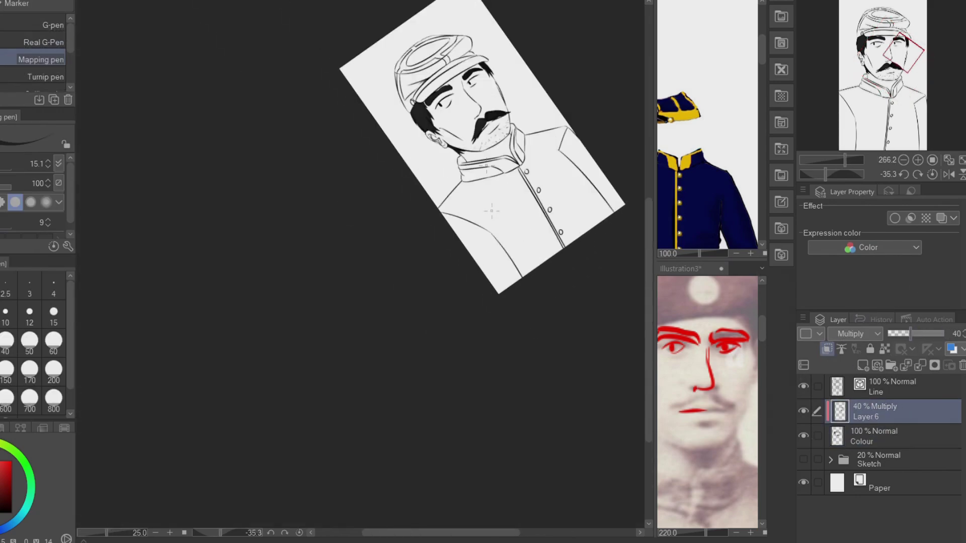
pyautogui.scroll(5, 436, 159)
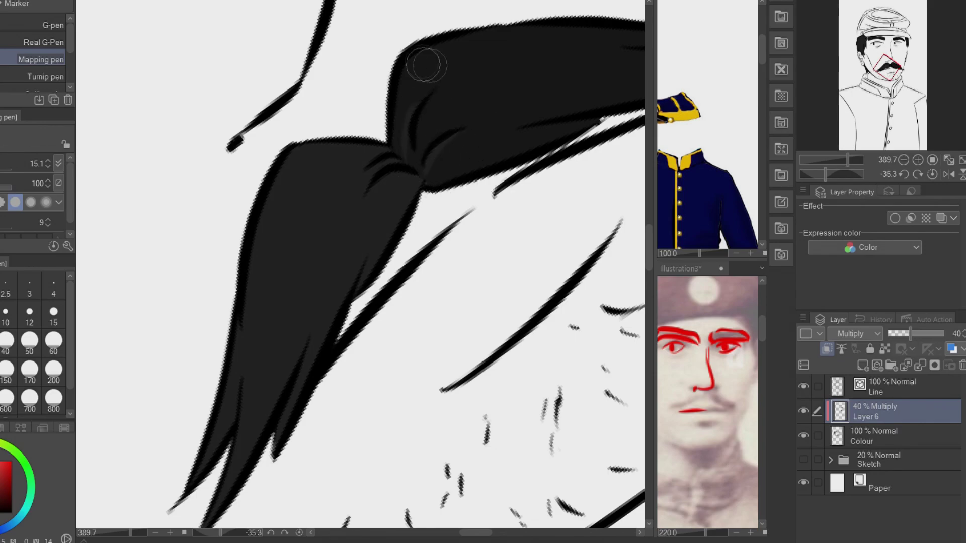
pyautogui.hotkey('ctrl', '0')
pyautogui.scroll(4, 442, 142)
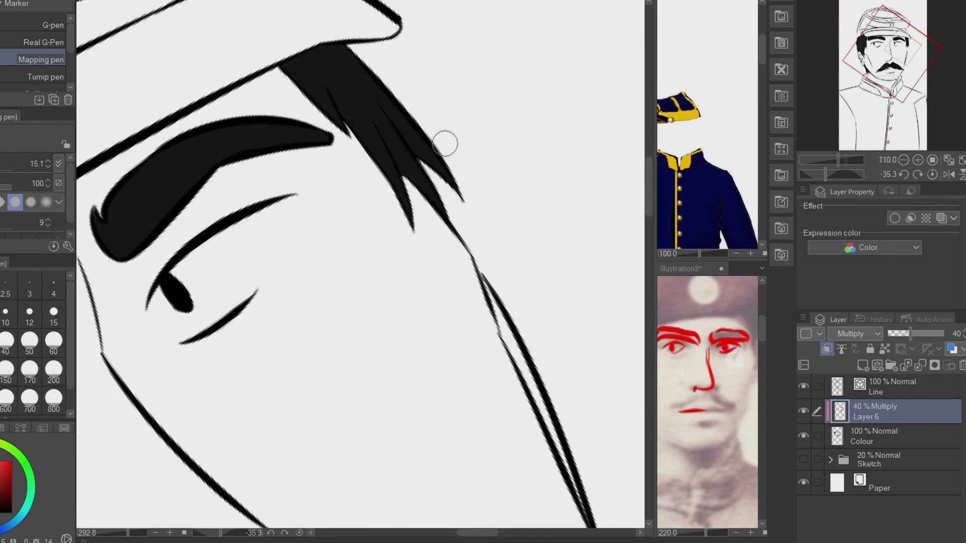
pyautogui.scroll(-3, 371, 103)
pyautogui.scroll(2, 268, 266)
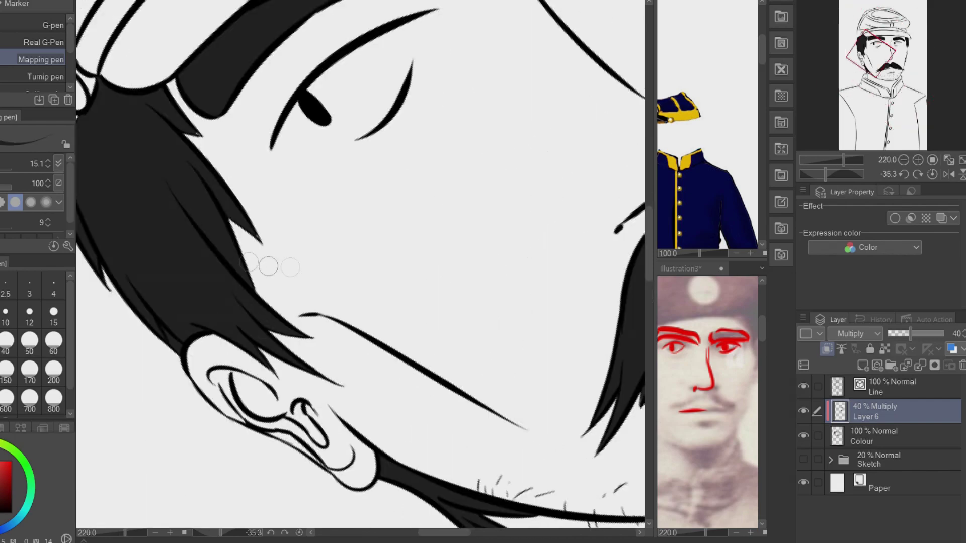
# Paint the first darker strands into the near-side hair above the ear on the 40% Multiply layer
pyautogui.click(878, 435)
pyautogui.hotkey('alt', ']')
pyautogui.scroll(-3, 162, 109)
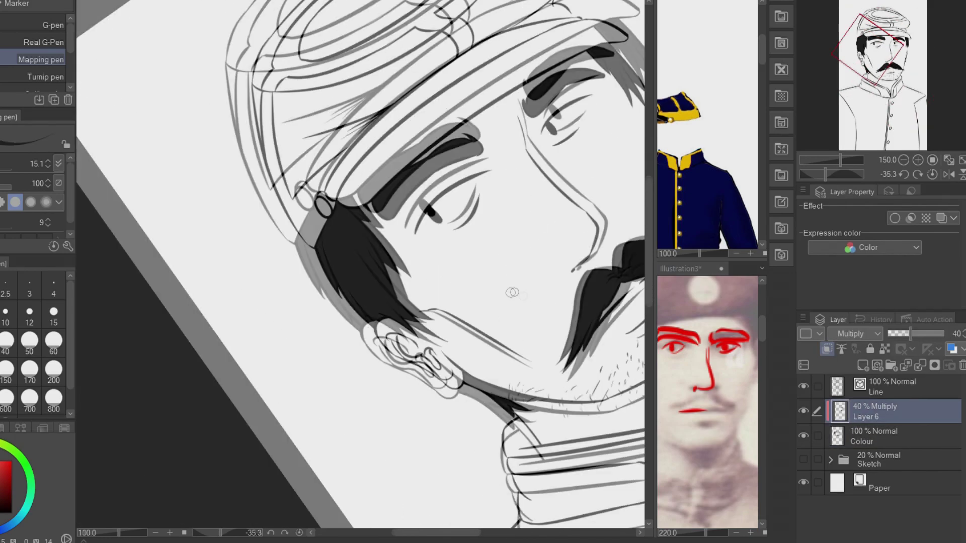
pyautogui.scroll(2, 251, 171)
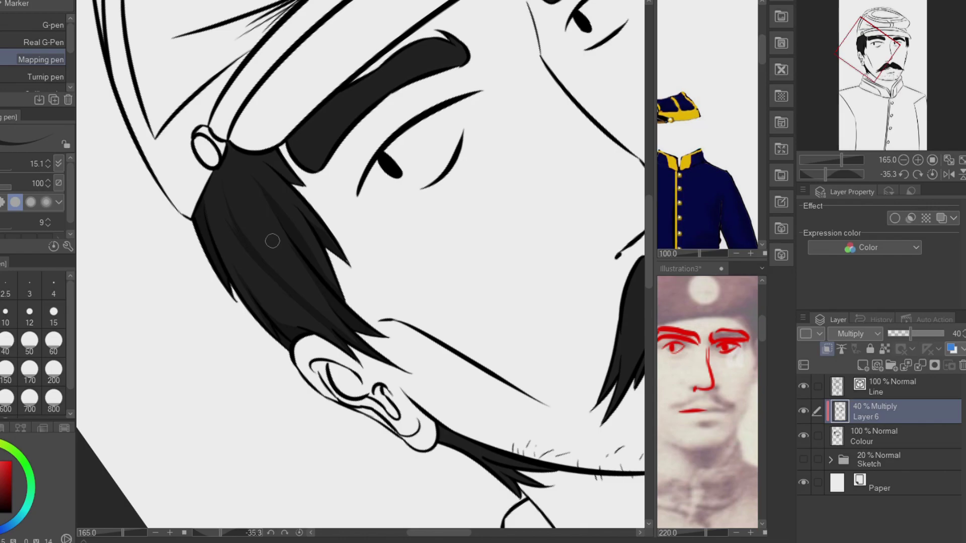
# Shade the moustache with darker strands following the direction of its hair
pyautogui.scroll(-5, 272, 241)
pyautogui.scroll(4, 336, 391)
pyautogui.scroll(5, 370, 278)
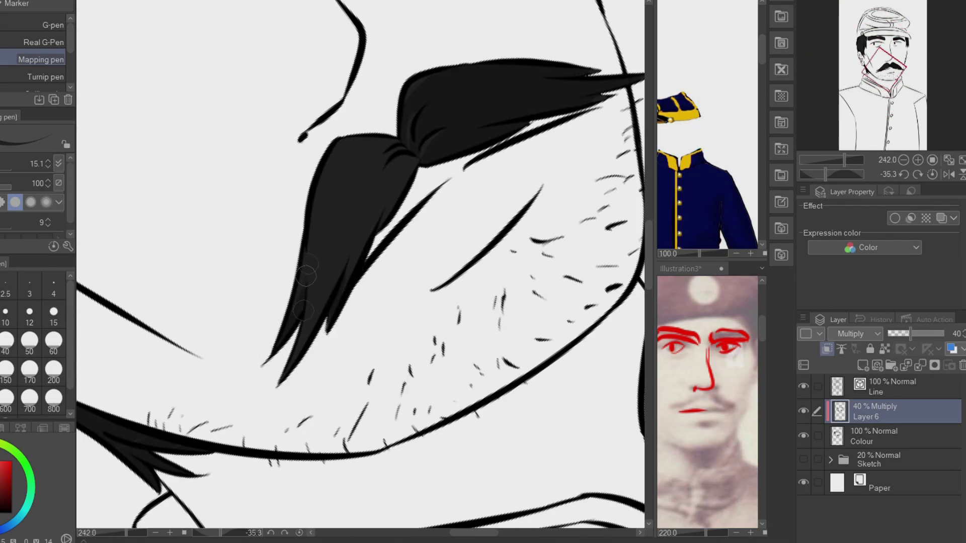
pyautogui.scroll(-6, 302, 317)
# Paint more darker tapered strands throughout the near-side hair, from the cap's edge down to the ear
pyautogui.scroll(8, 194, 205)
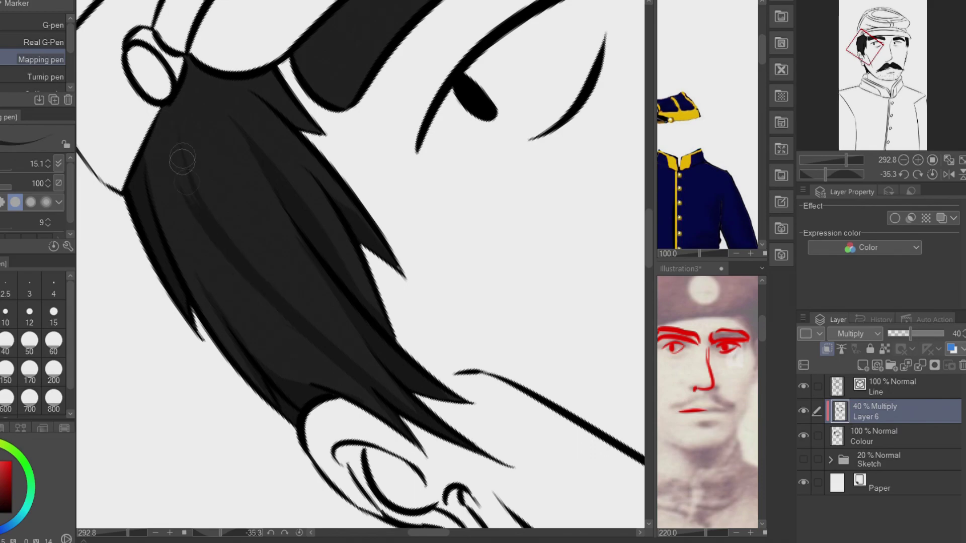
pyautogui.moveTo(276, 349); pyautogui.dragTo(577, 198)
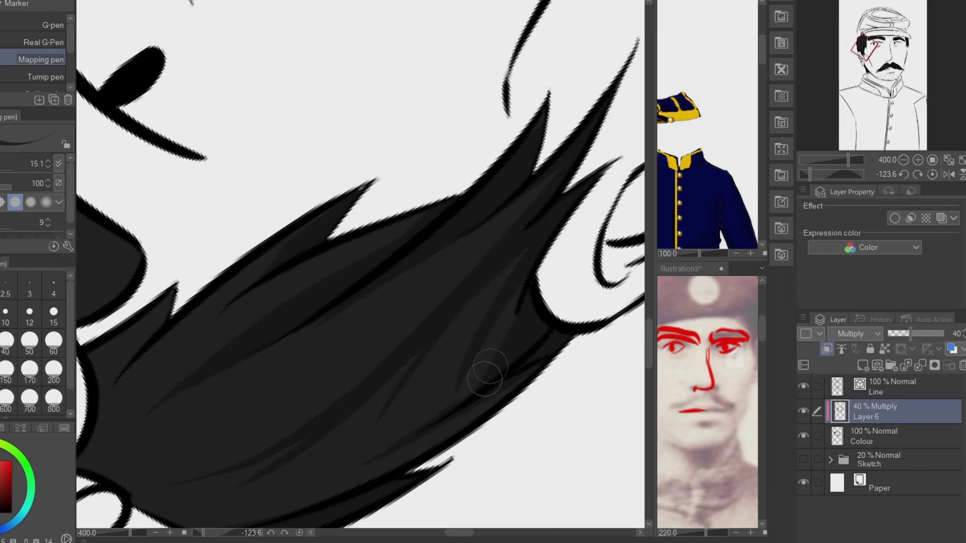
pyautogui.moveTo(594, 191); pyautogui.dragTo(200, 200)
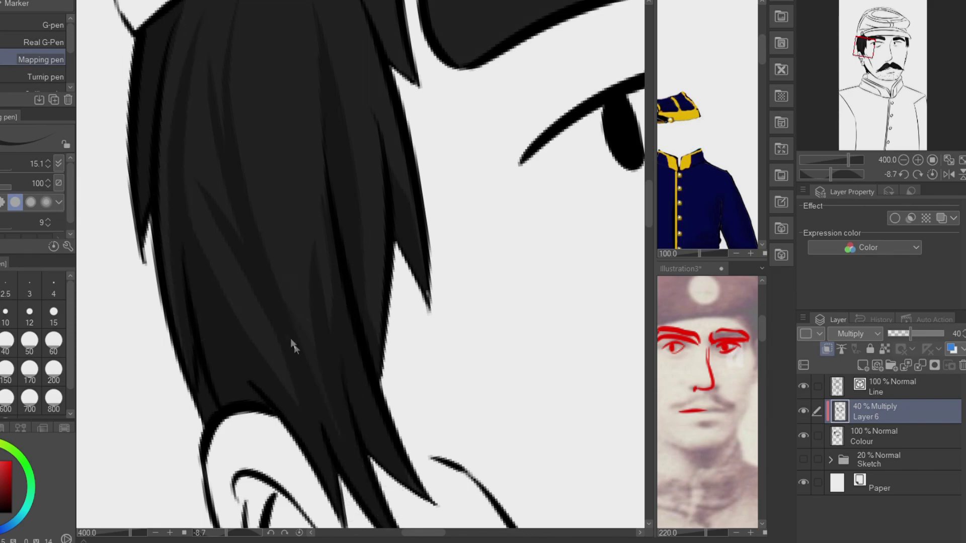
pyautogui.scroll(-3, 316, 364)
pyautogui.scroll(3, 329, 200)
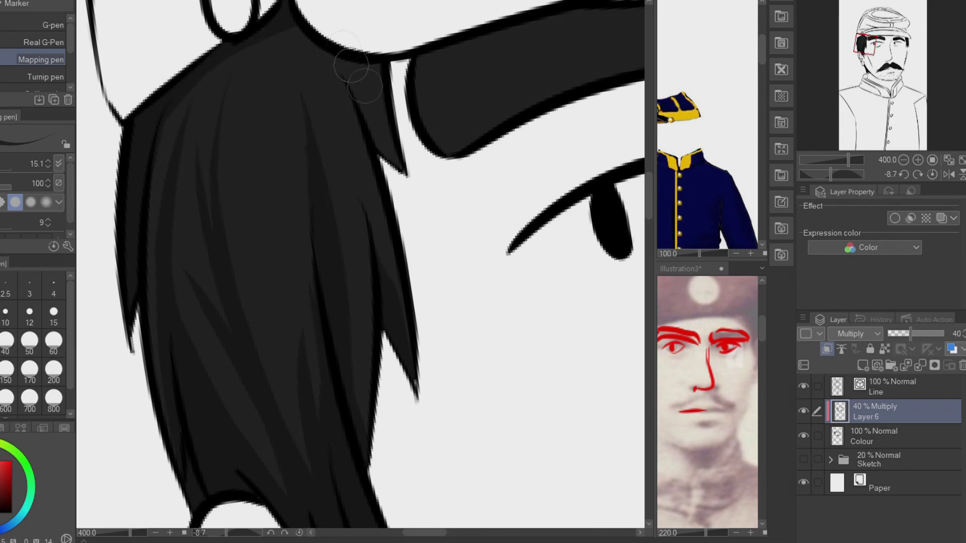
pyautogui.scroll(-2, 380, 135)
pyautogui.moveTo(381, 135)
pyautogui.mouseDown()
pyautogui.moveTo(312, 151)
pyautogui.moveTo(284, 146)
pyautogui.mouseUp()
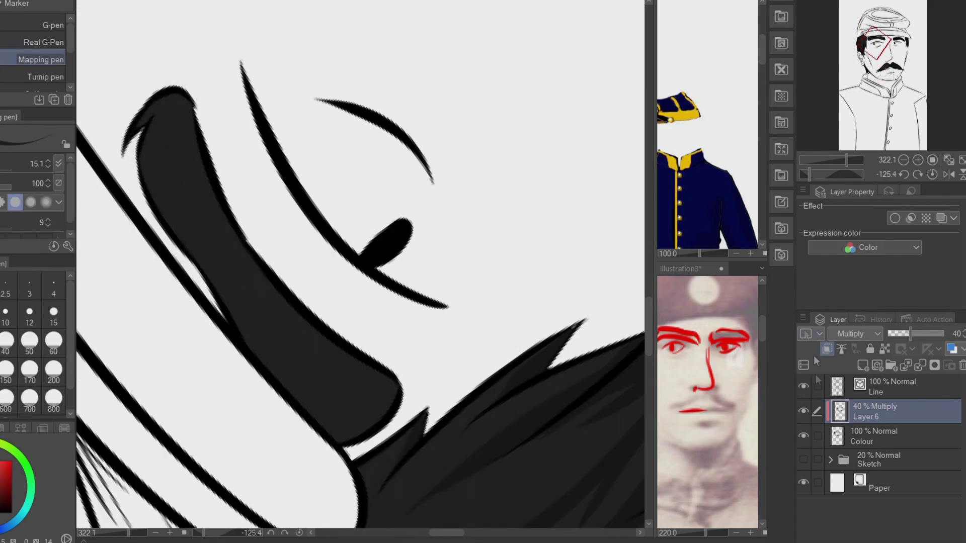
# Add a second clipped Multiply layer at 40% opacity and paint darker hair strokes along the near eyebrow
pyautogui.click(860, 365)
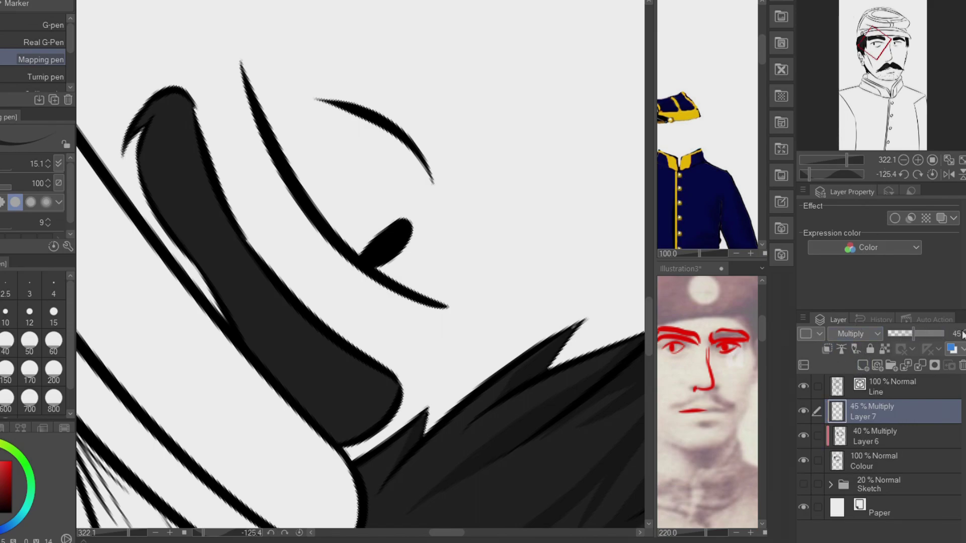
pyautogui.moveTo(163, 116)
pyautogui.mouseDown()
pyautogui.moveTo(148, 211)
pyautogui.moveTo(176, 216)
pyautogui.moveTo(302, 322)
pyautogui.mouseUp()
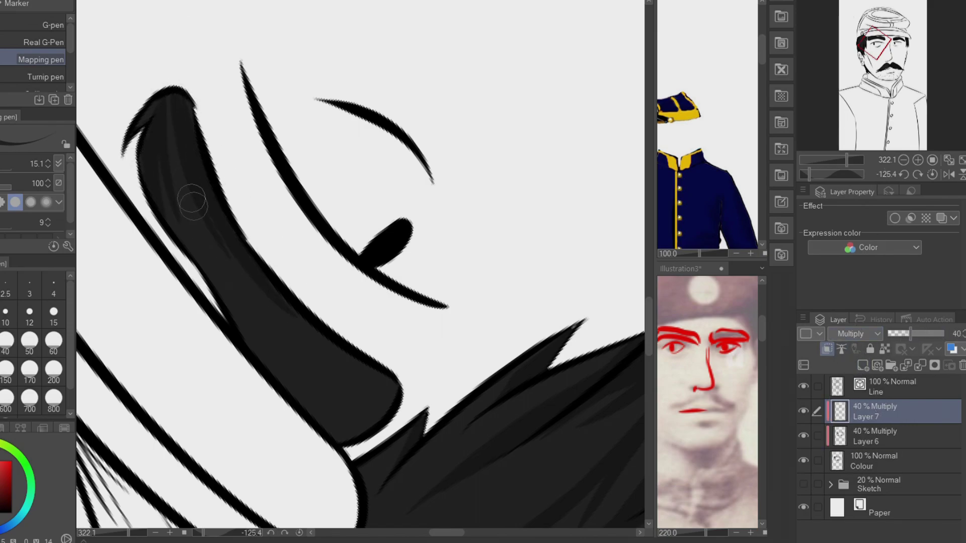
pyautogui.moveTo(179, 184); pyautogui.dragTo(207, 221)
pyautogui.moveTo(191, 166); pyautogui.dragTo(204, 239)
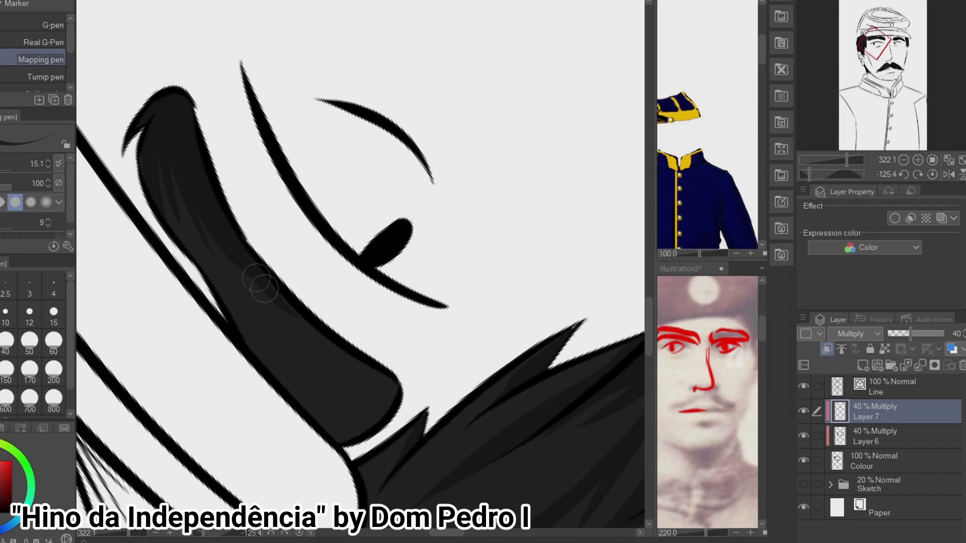
# Paint darker hair strokes along the far eyebrow on the upper Multiply layer
pyautogui.scroll(-3, 269, 291)
pyautogui.scroll(5, 208, 211)
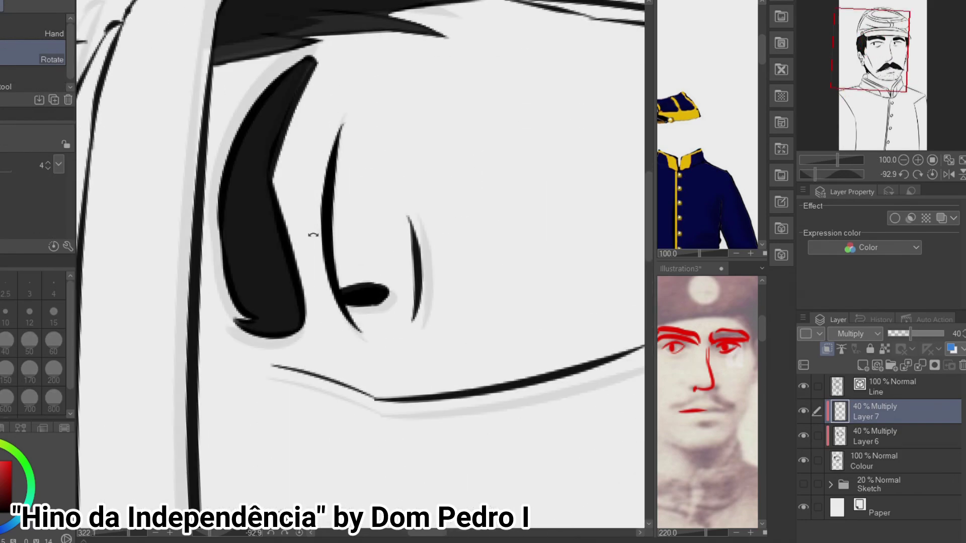
pyautogui.moveTo(241, 352); pyautogui.dragTo(237, 324)
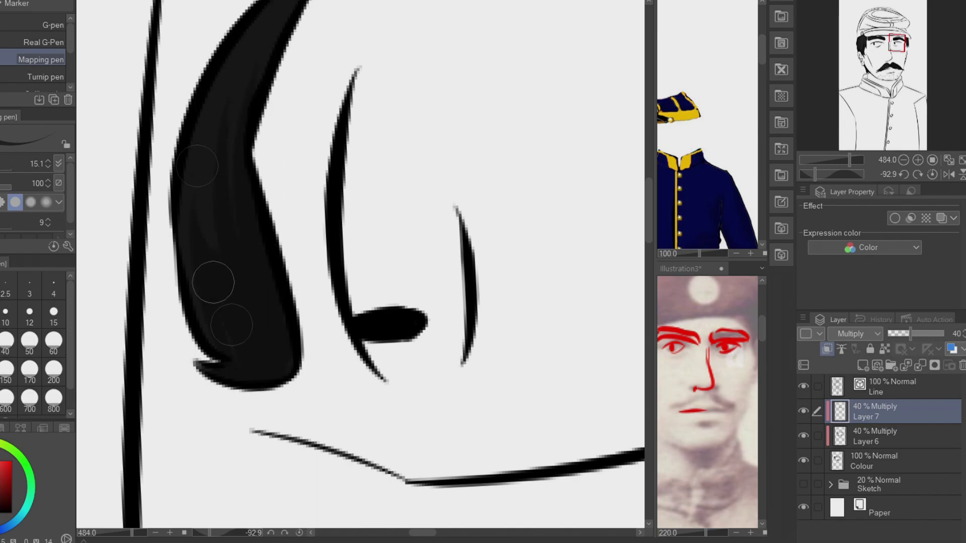
pyautogui.scroll(-3, 354, 156)
pyautogui.scroll(4, 354, 156)
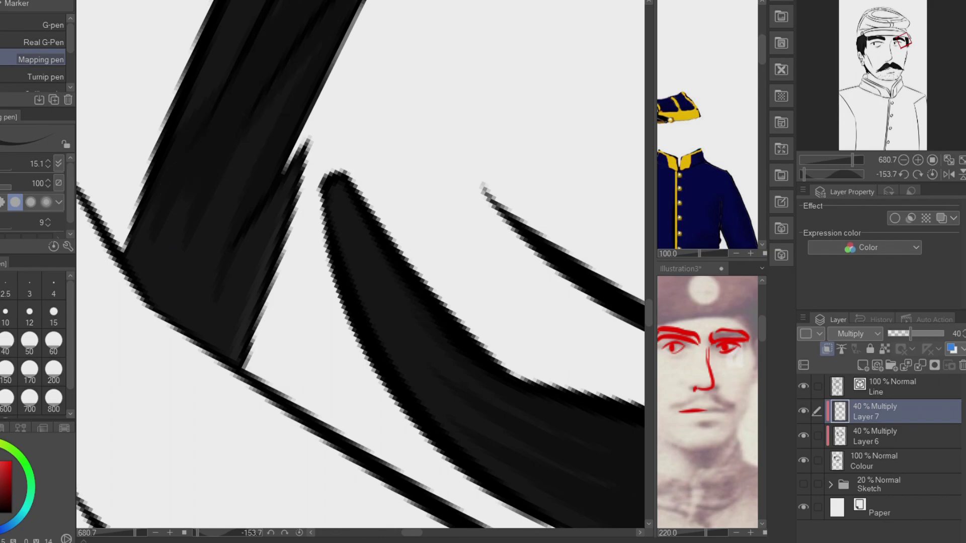
# Finish the darker strands in the far-side and near-side hair on the two Multiply layers
pyautogui.scroll(-1, 267, 60)
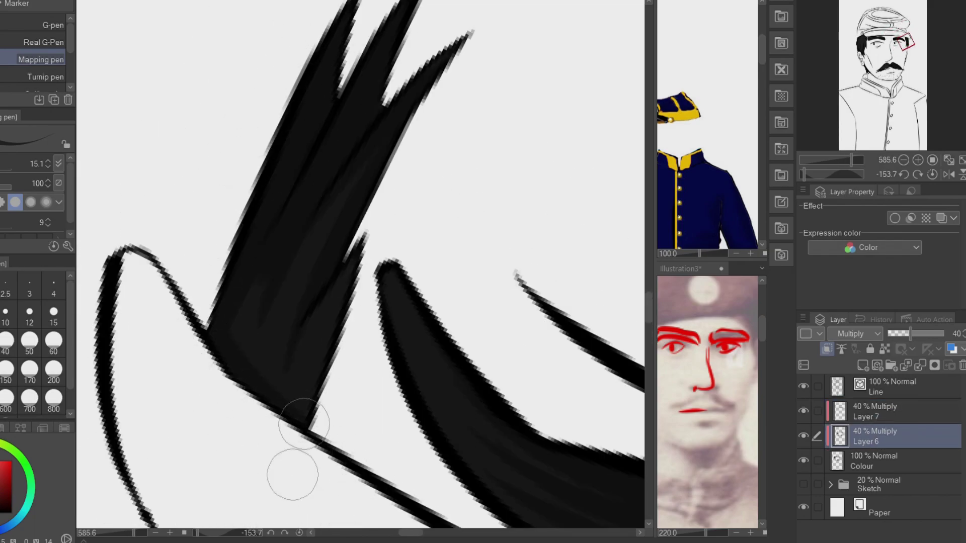
pyautogui.hotkey('shift', 'space')
pyautogui.moveTo(324, 457); pyautogui.dragTo(212, 397)
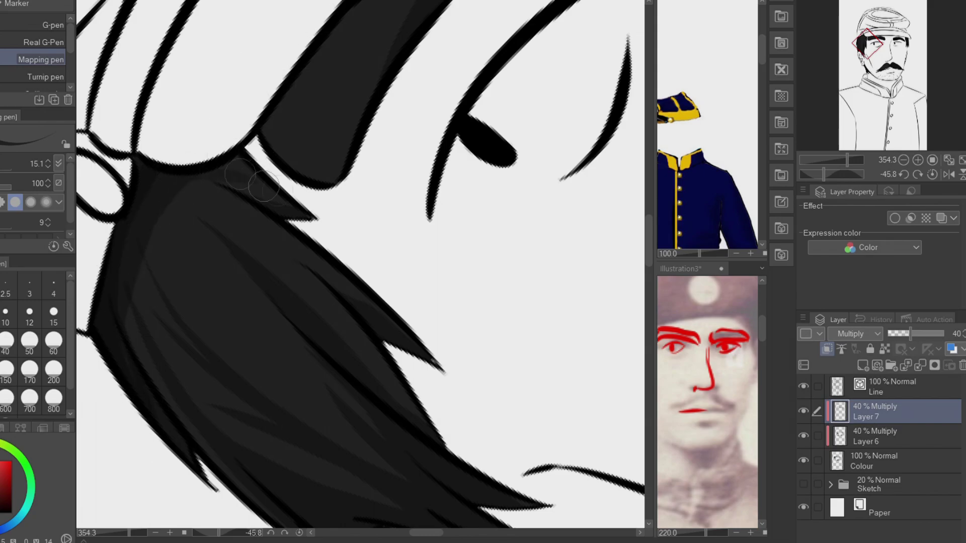
pyautogui.scroll(-2, 348, 289)
pyautogui.scroll(2, 469, 162)
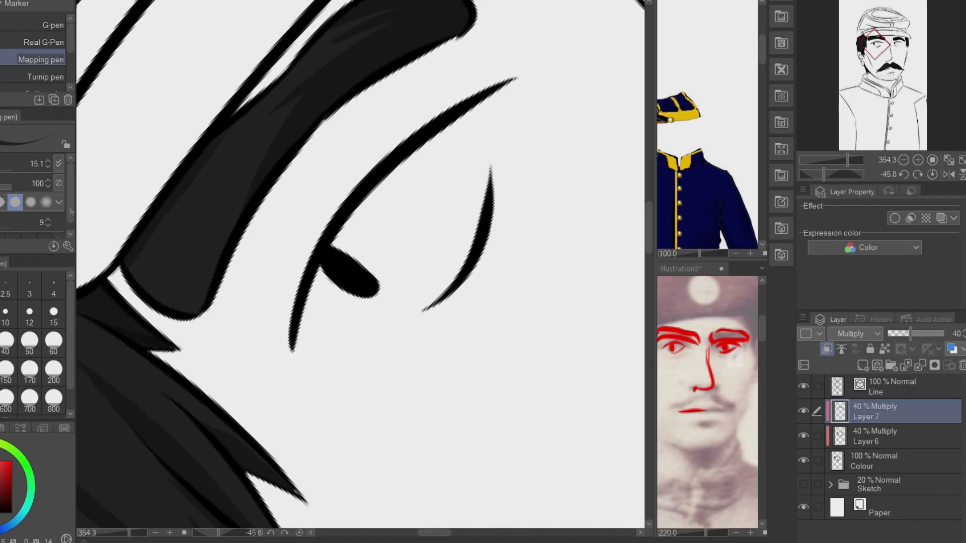
pyautogui.scroll(-3, 196, 479)
# Add a clipped Screen layer above the shading and paint thin light strands through the lower near-side hair
pyautogui.click(863, 365)
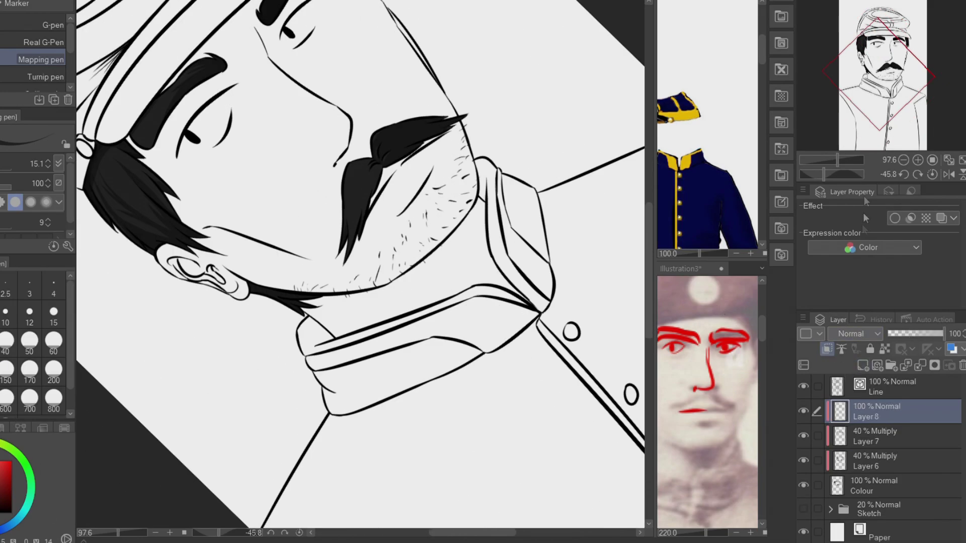
pyautogui.scroll(3, 223, 169)
pyautogui.hotkey('ctrl', 'z')
pyautogui.moveTo(241, 195); pyautogui.dragTo(453, 347)
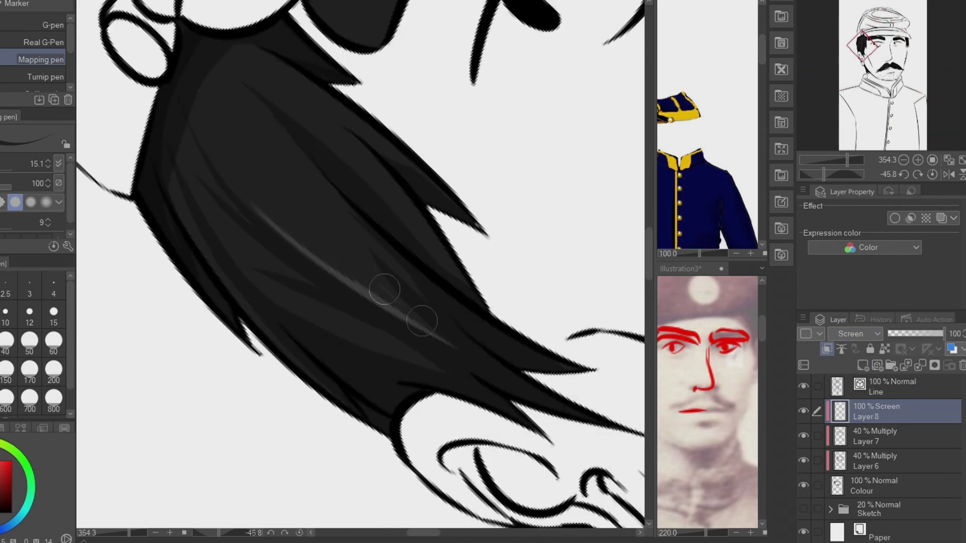
pyautogui.moveTo(356, 254); pyautogui.dragTo(455, 348)
pyautogui.moveTo(262, 288); pyautogui.dragTo(450, 348)
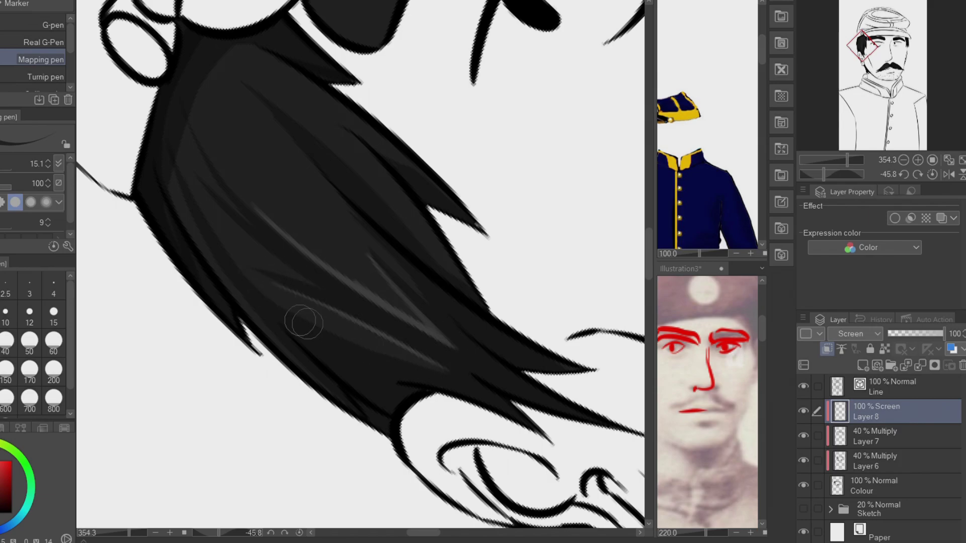
pyautogui.moveTo(298, 313); pyautogui.dragTo(453, 383)
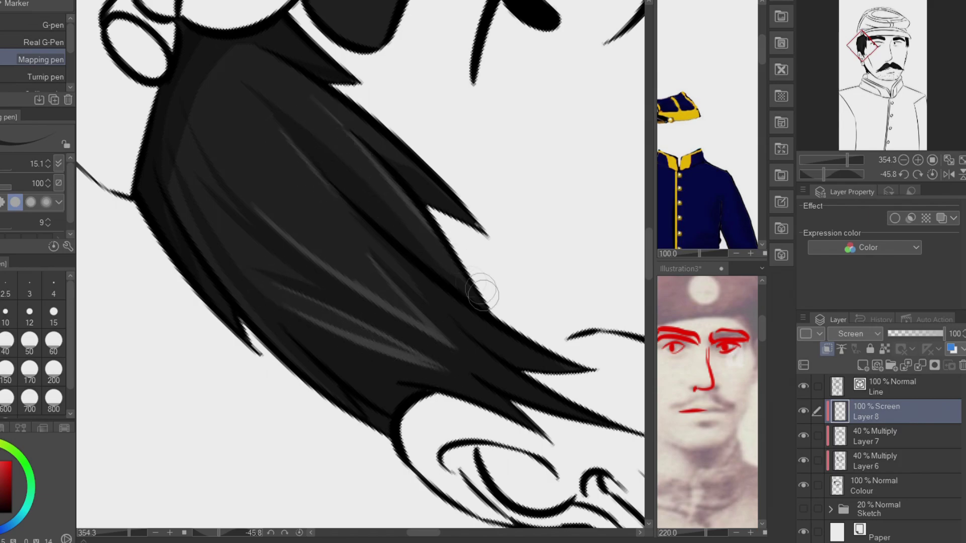
# Paint more light tapered strands across the near-side hair, from the cap's edge down towards the ear
pyautogui.press('r')
pyautogui.moveTo(492, 291); pyautogui.dragTo(245, 239)
pyautogui.moveTo(227, 400); pyautogui.dragTo(330, 245)
pyautogui.hotkey('ctrl', 'z')
pyautogui.moveTo(309, 298); pyautogui.dragTo(381, 194)
pyautogui.moveTo(297, 165); pyautogui.dragTo(179, 413)
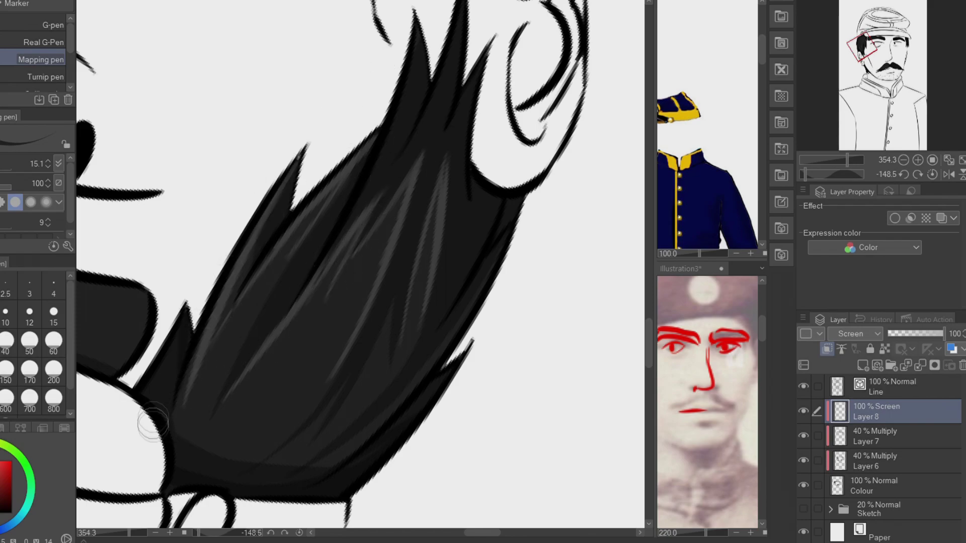
pyautogui.moveTo(302, 221)
pyautogui.mouseDown()
pyautogui.moveTo(207, 370)
pyautogui.moveTo(384, 101)
pyautogui.mouseUp()
pyautogui.moveTo(379, 134)
pyautogui.mouseDown()
pyautogui.moveTo(412, 79)
pyautogui.moveTo(312, 447)
pyautogui.mouseUp()
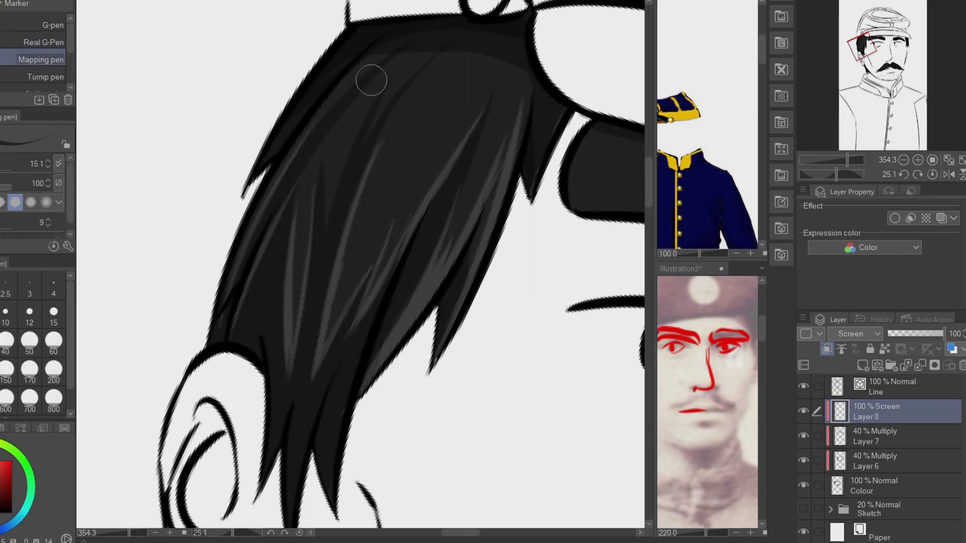
pyautogui.moveTo(301, 172)
pyautogui.mouseDown()
pyautogui.moveTo(384, 73)
pyautogui.moveTo(352, 201)
pyautogui.moveTo(301, 242)
pyautogui.moveTo(291, 215)
pyautogui.mouseUp()
# Paint light strands along the far-side hair tuft, following it from the cap's edge to the tips
pyautogui.moveTo(256, 292); pyautogui.dragTo(381, 206)
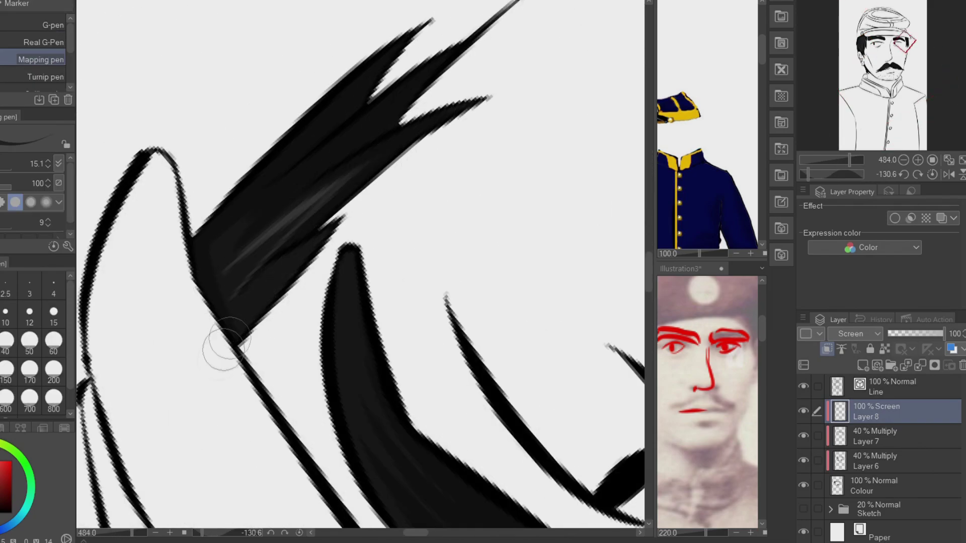
pyautogui.moveTo(242, 322); pyautogui.dragTo(411, 166)
pyautogui.moveTo(232, 281); pyautogui.dragTo(378, 155)
pyautogui.moveTo(237, 237); pyautogui.dragTo(433, 75)
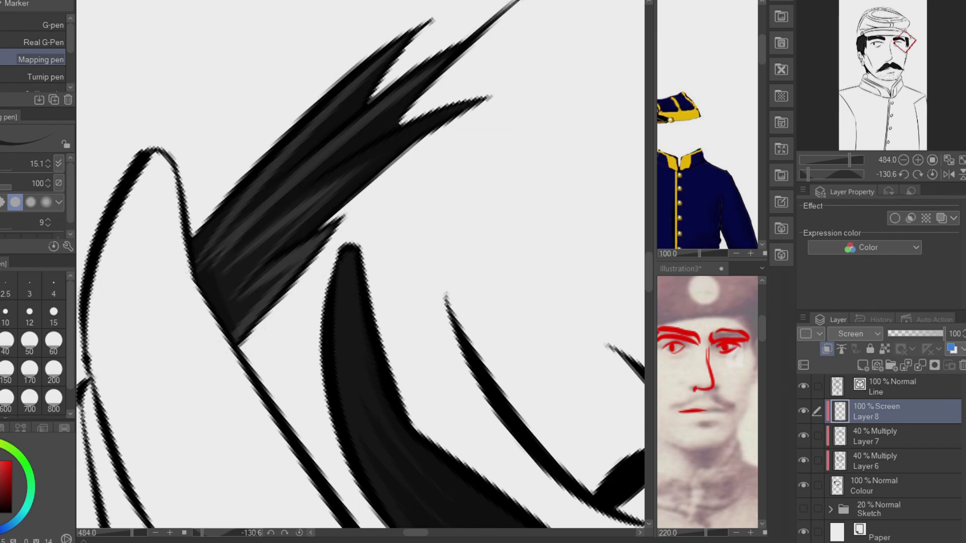
pyautogui.moveTo(194, 274)
pyautogui.mouseDown()
pyautogui.moveTo(577, 258)
pyautogui.moveTo(229, 196)
pyautogui.moveTo(174, 305)
pyautogui.moveTo(277, 126)
pyautogui.mouseUp()
pyautogui.moveTo(211, 198); pyautogui.dragTo(352, 55)
pyautogui.moveTo(271, 121); pyautogui.dragTo(433, 18)
# Add light hair strokes to the near and far eyebrows on the Screen layer
pyautogui.moveTo(158, 345); pyautogui.dragTo(114, 346)
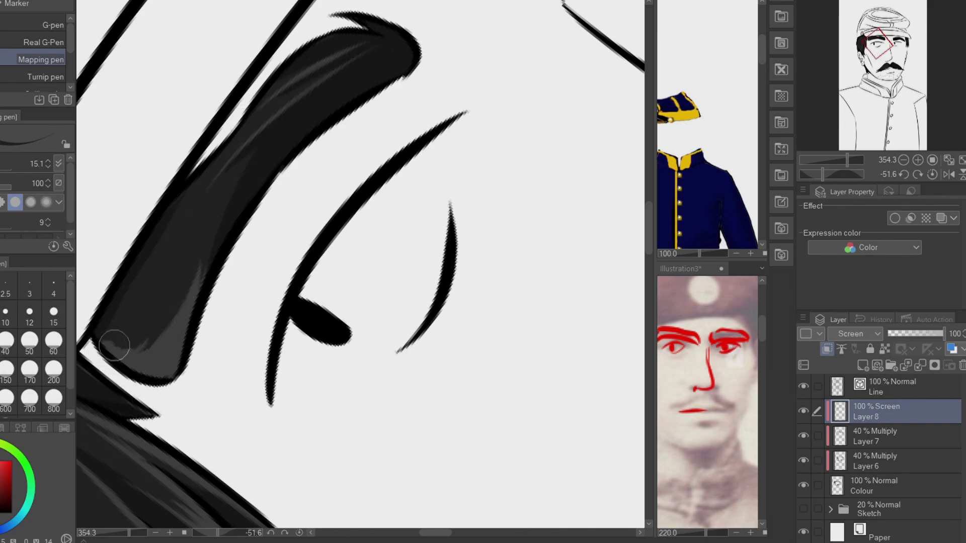
pyautogui.scroll(-3, 218, 223)
pyautogui.moveTo(219, 222); pyautogui.dragTo(119, 207)
pyautogui.scroll(2, 119, 206)
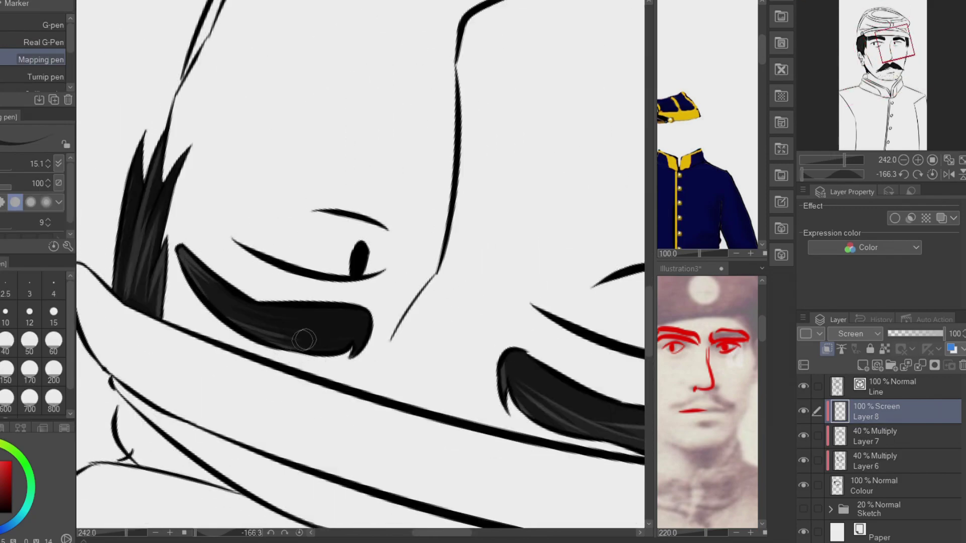
pyautogui.scroll(-2, 215, 282)
pyautogui.moveTo(215, 282); pyautogui.dragTo(302, 241)
# Paint light strands along both halves of the moustache, following the direction of its hair
pyautogui.scroll(3, 346, 233)
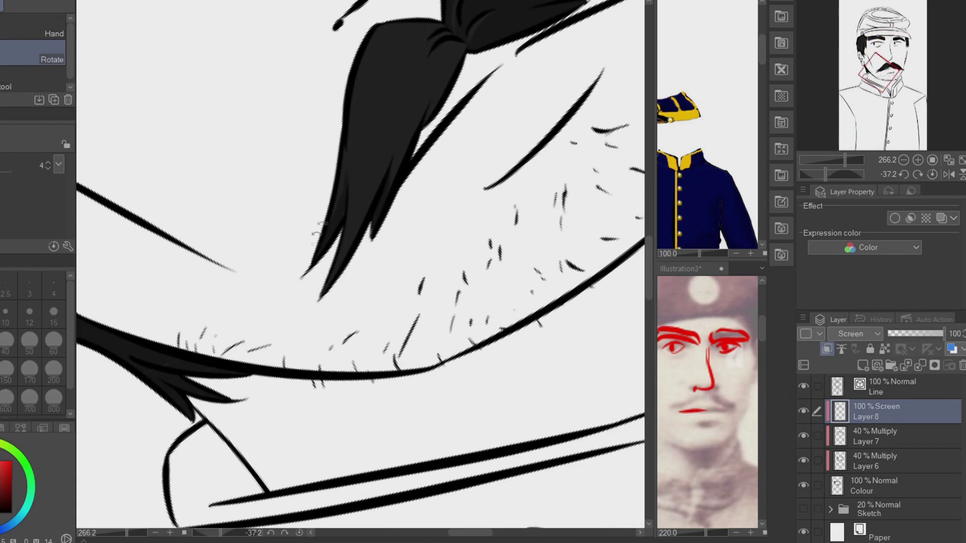
pyautogui.moveTo(347, 156); pyautogui.dragTo(324, 313)
pyautogui.moveTo(361, 84); pyautogui.dragTo(352, 241)
pyautogui.moveTo(403, 166); pyautogui.dragTo(368, 221)
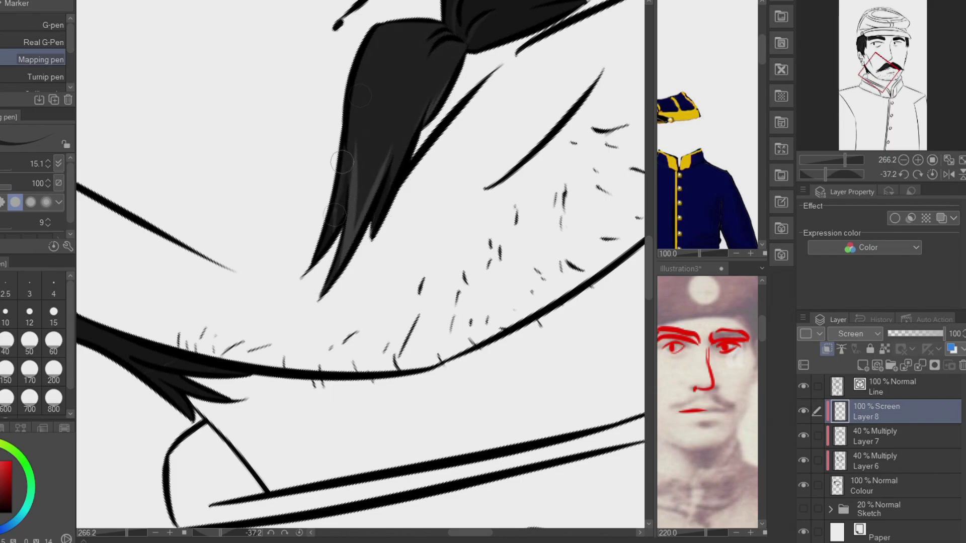
pyautogui.moveTo(352, 123); pyautogui.dragTo(391, 25)
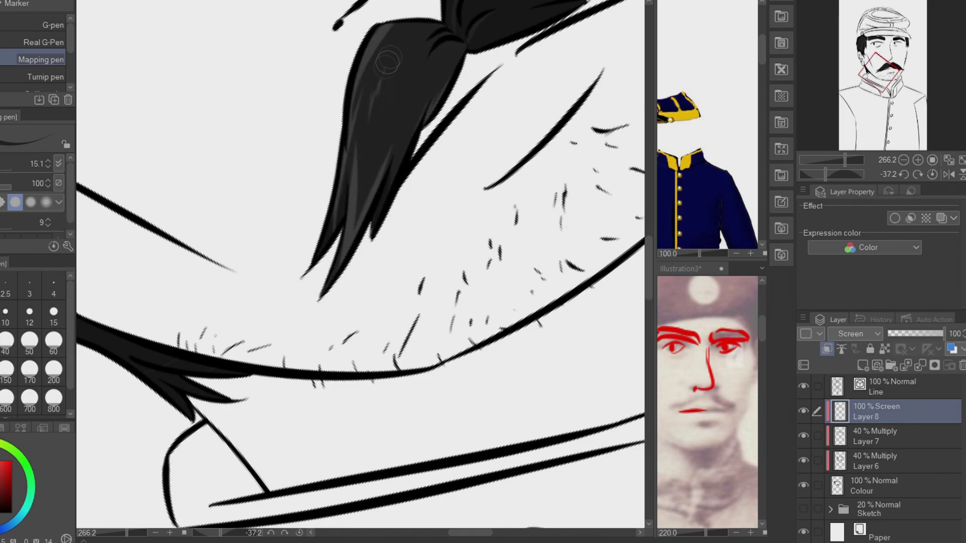
pyautogui.scroll(-3, 443, 56)
pyautogui.scroll(3, 444, 142)
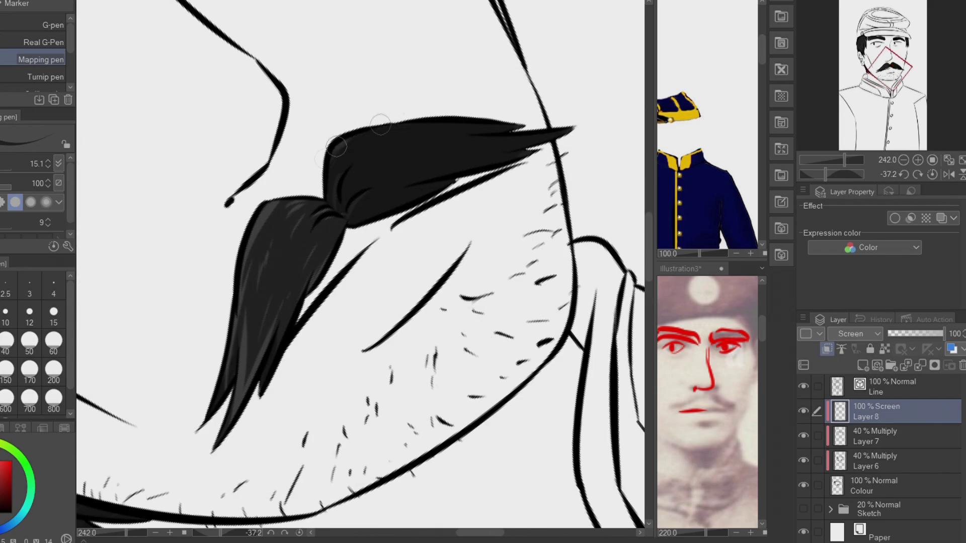
pyautogui.moveTo(387, 173); pyautogui.dragTo(415, 160)
# Lower the Screen layer's opacity to 40% and merge it and both Multiply layers into the Colour layer
pyautogui.scroll(-4, 351, 181)
pyautogui.click(921, 334)
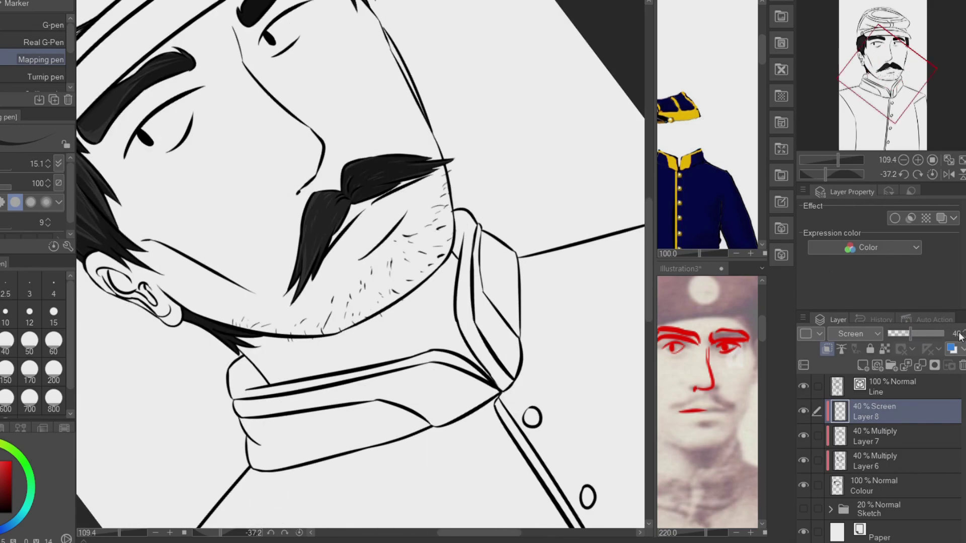
pyautogui.scroll(-3, 558, 350)
pyautogui.keyDown('shift'); pyautogui.click(885, 486); pyautogui.keyUp('shift')
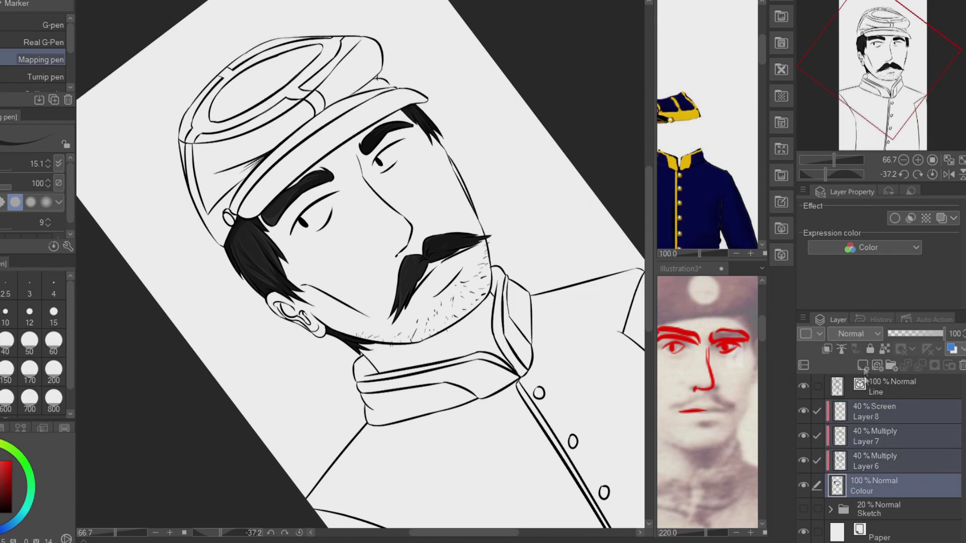
pyautogui.hotkey('ctrl', 'shift', 'e')
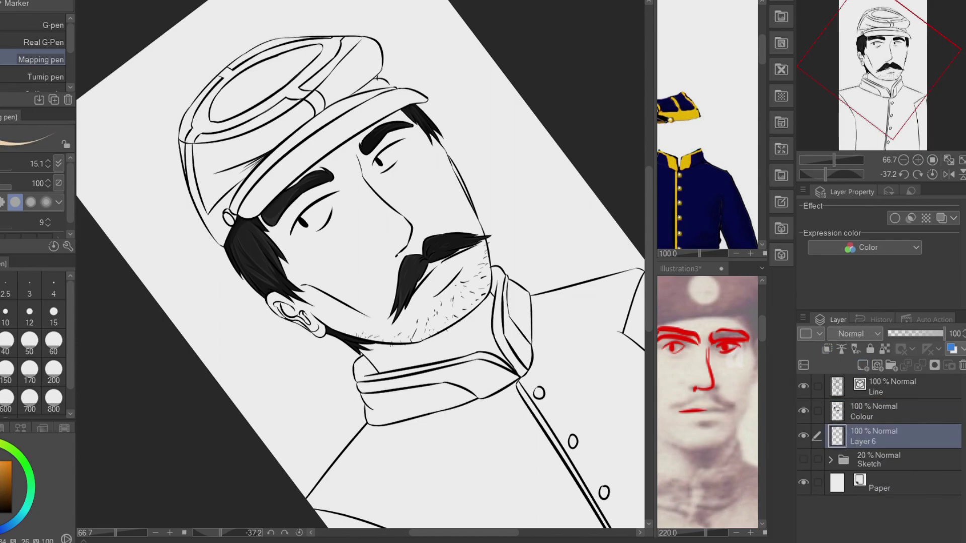
# Fill the face, ear and neck with a light tan skin colour on a new layer beneath the Colour layer
pyautogui.press('g')
pyautogui.click(320, 276)
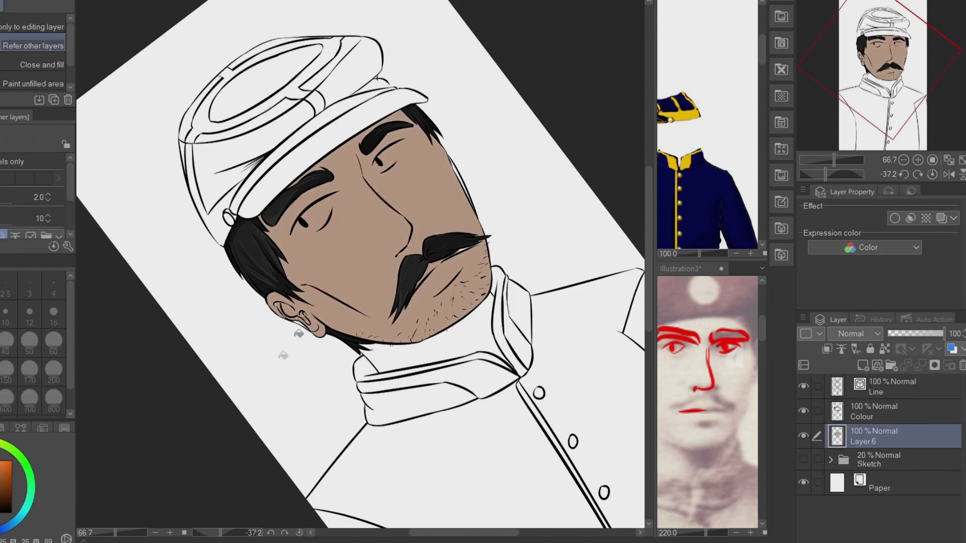
pyautogui.scroll(4, 475, 239)
pyautogui.press('p')
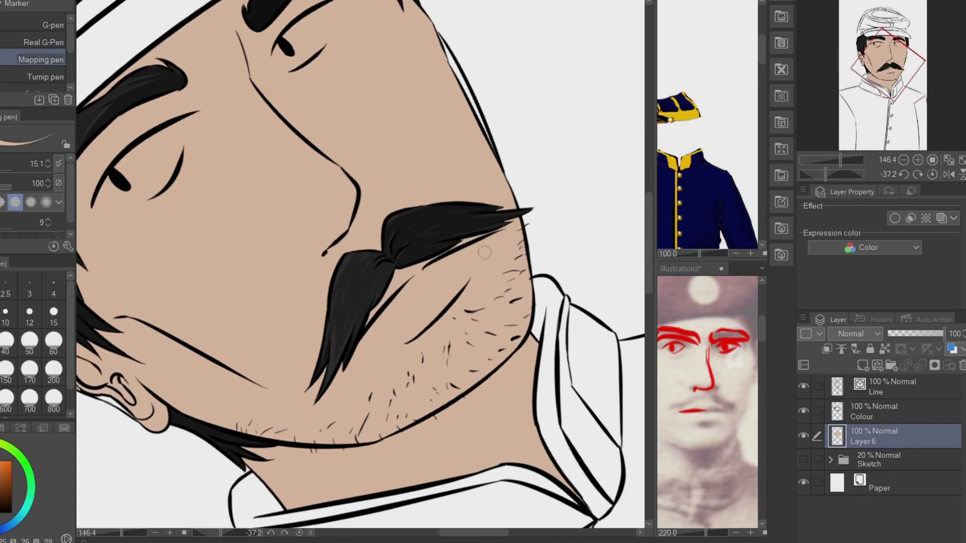
pyautogui.moveTo(471, 346); pyautogui.dragTo(136, 322)
pyautogui.moveTo(157, 262); pyautogui.dragTo(523, 382)
# Paint the gap behind the near ear with the dark hair colour on a new layer and merge it into Colour
pyautogui.hotkey('ctrl', 'shift', 'n')
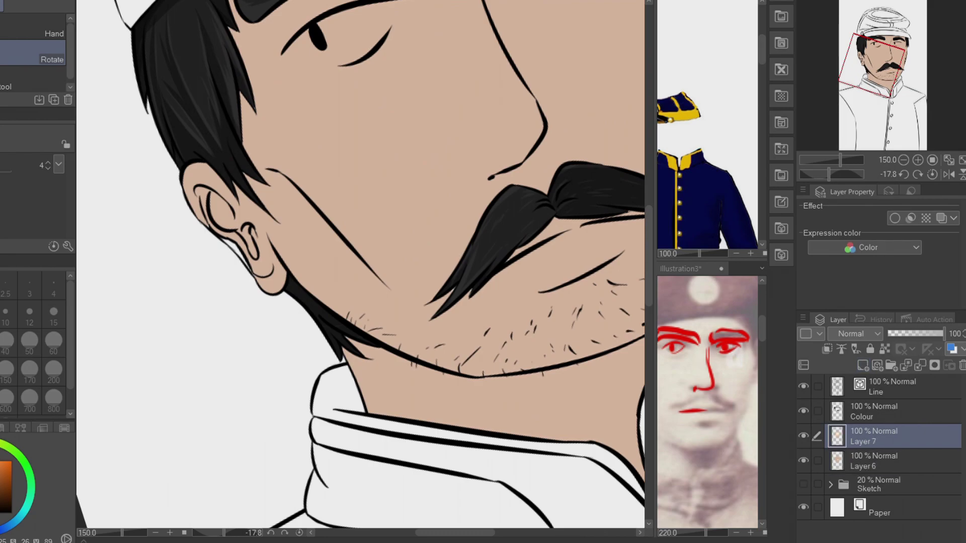
pyautogui.press('p')
pyautogui.scroll(6, 201, 252)
pyautogui.moveTo(222, 199); pyautogui.dragTo(257, 206)
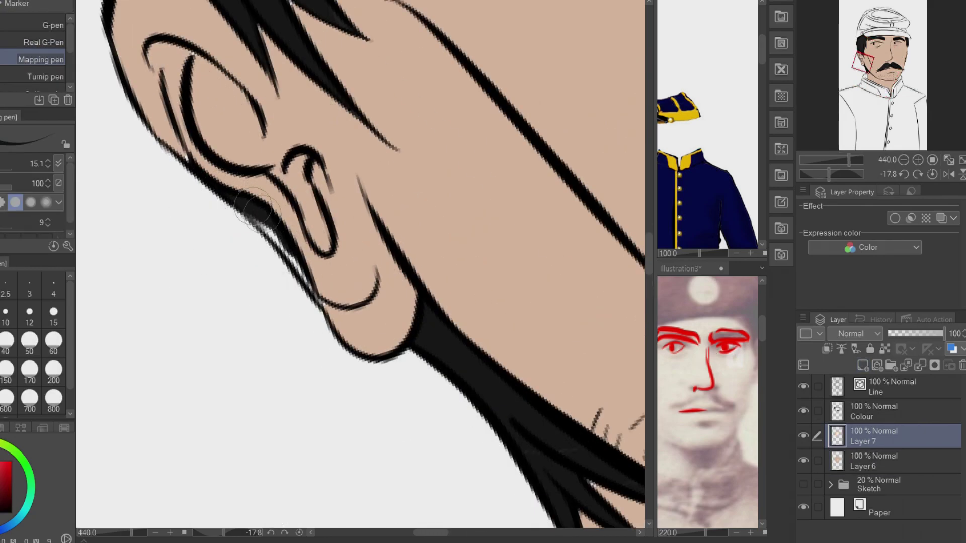
pyautogui.keyDown('ctrl'); pyautogui.click(888, 412); pyautogui.keyUp('ctrl')
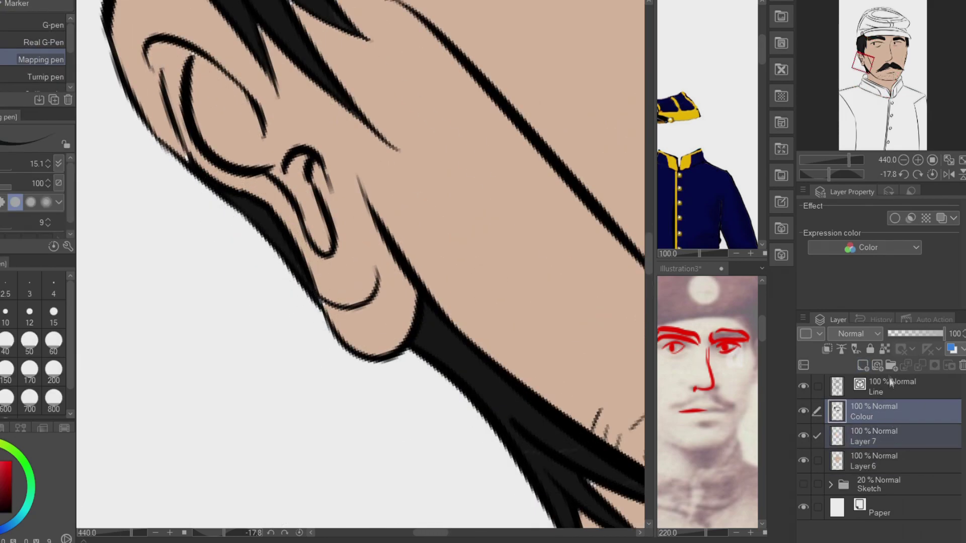
pyautogui.hotkey('shift', 'alt', 'e')
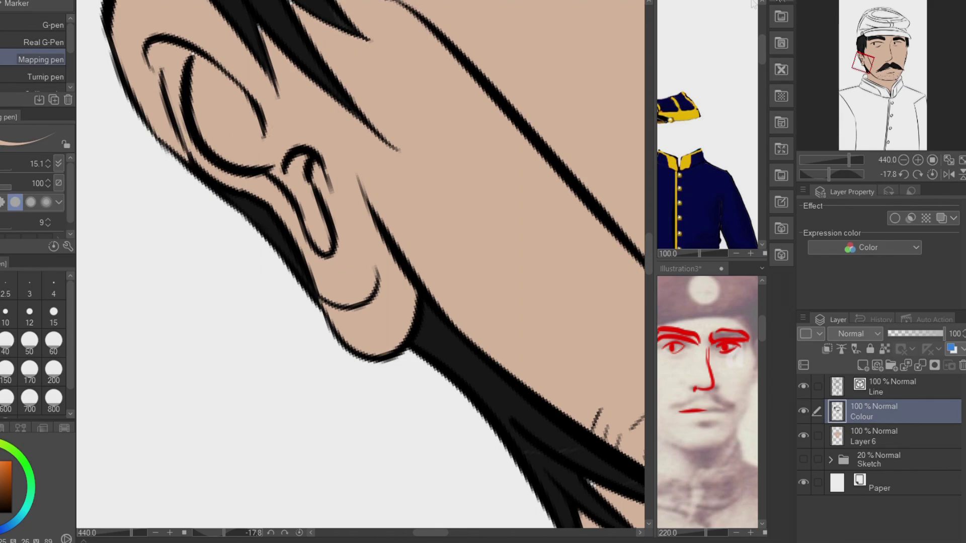
# Add a Multiply layer above the skin and paint reddish-brown shadows in the ear and beneath the nose and moustache
pyautogui.scroll(-10, 334, 201)
pyautogui.hotkey('ctrl', 'z')
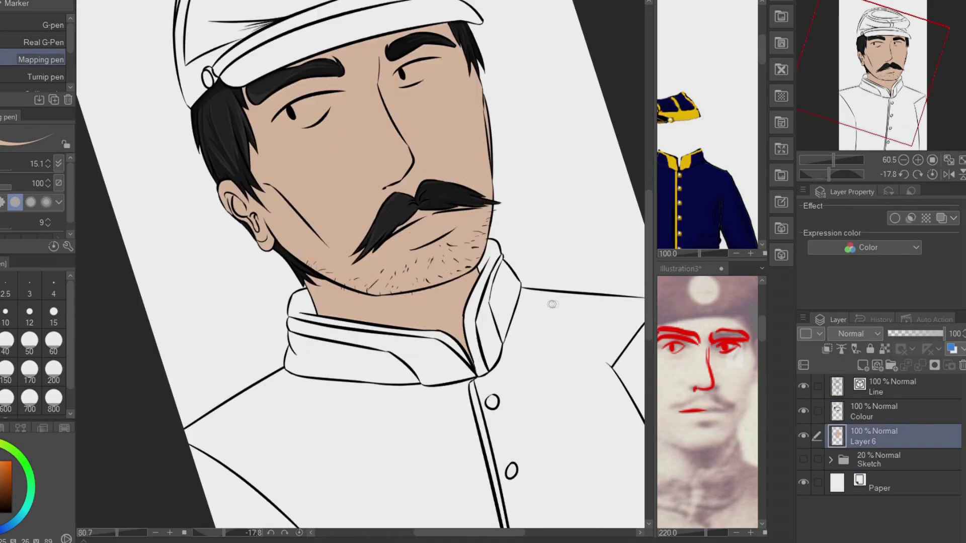
pyautogui.scroll(3, 334, 201)
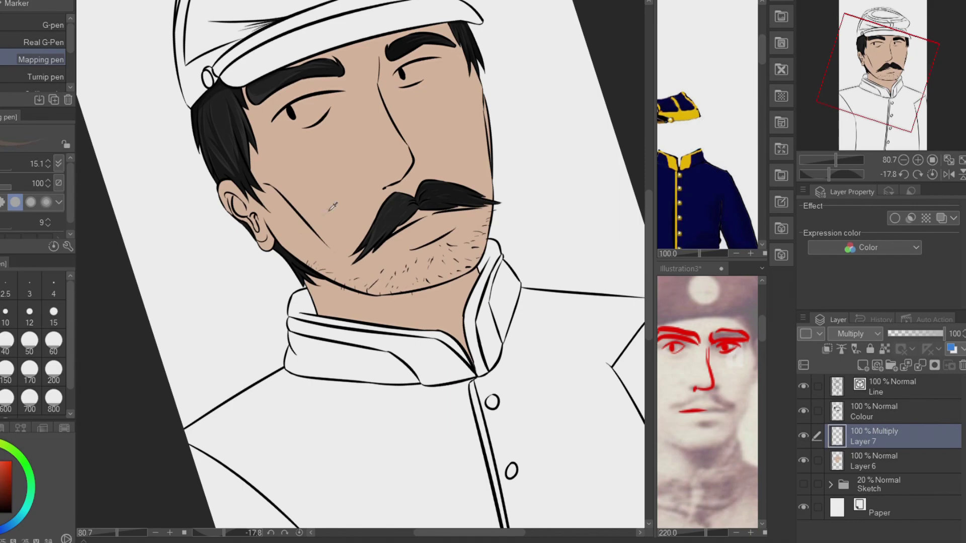
pyautogui.scroll(2, 294, 195)
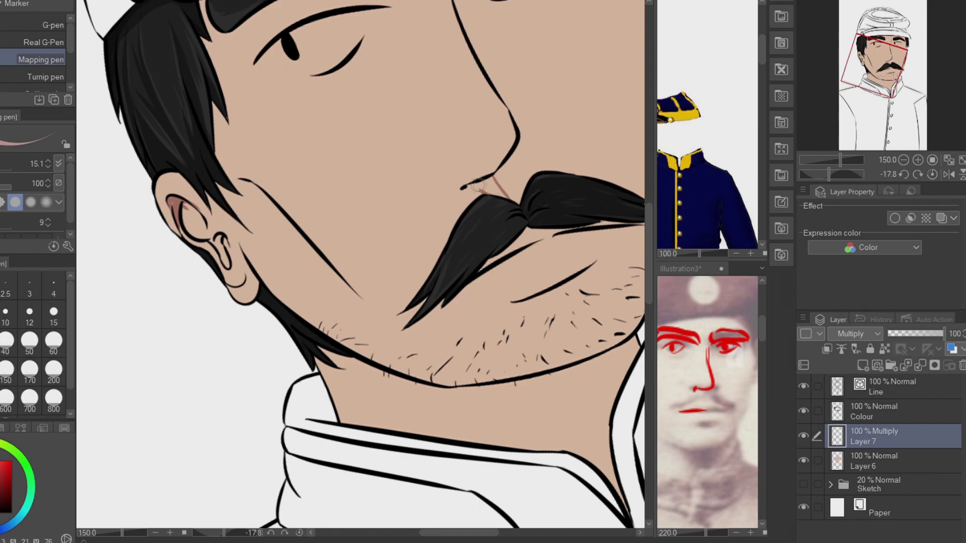
pyautogui.moveTo(480, 269); pyautogui.dragTo(617, 221)
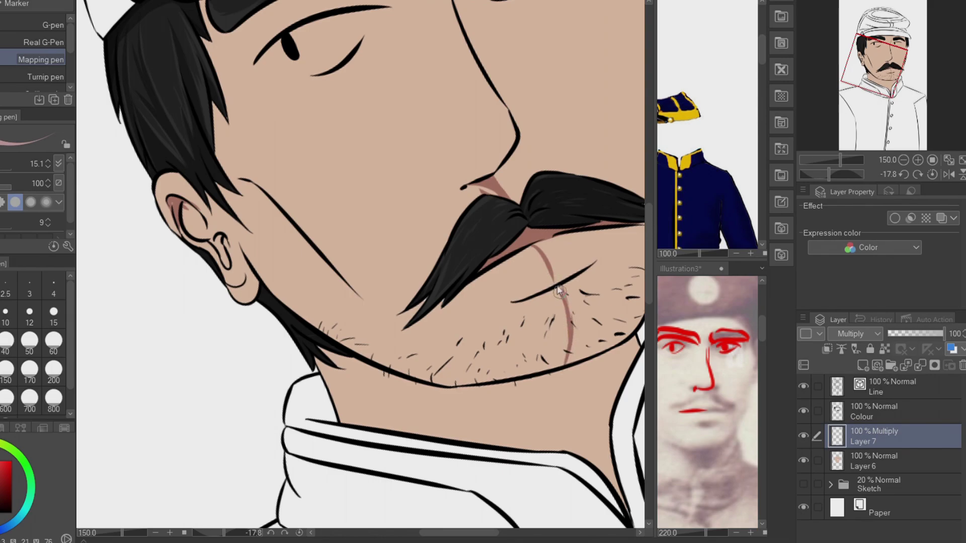
# Outline the face shadow's boundary from the nose bridge past the near eye to the temple and across the cheek
pyautogui.scroll(2, 560, 290)
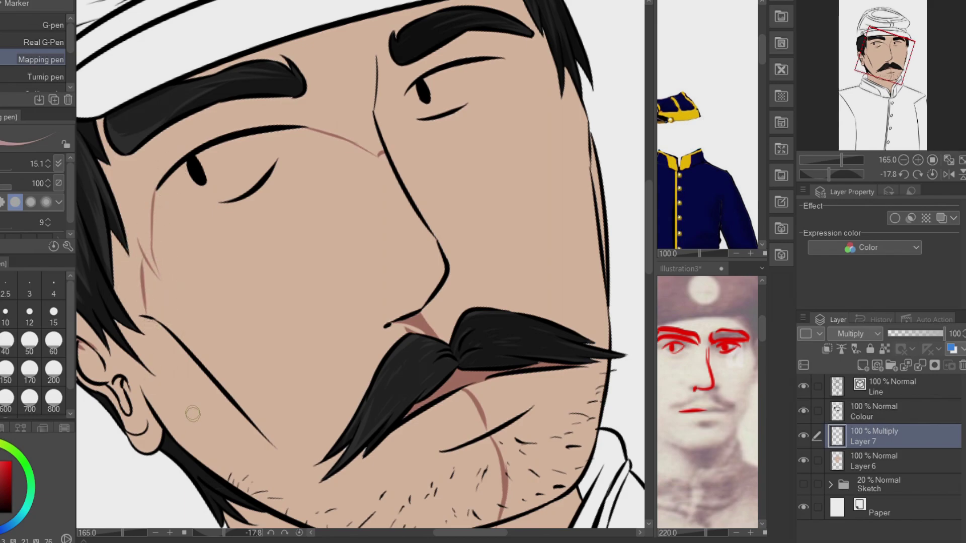
pyautogui.hotkey('ctrl', 'z')
pyautogui.moveTo(151, 399); pyautogui.dragTo(246, 416)
# Close the outline's gaps, fill the enclosed face area with the reddish-brown shadow and clip the Multiply layer to the skin
pyautogui.press('g')
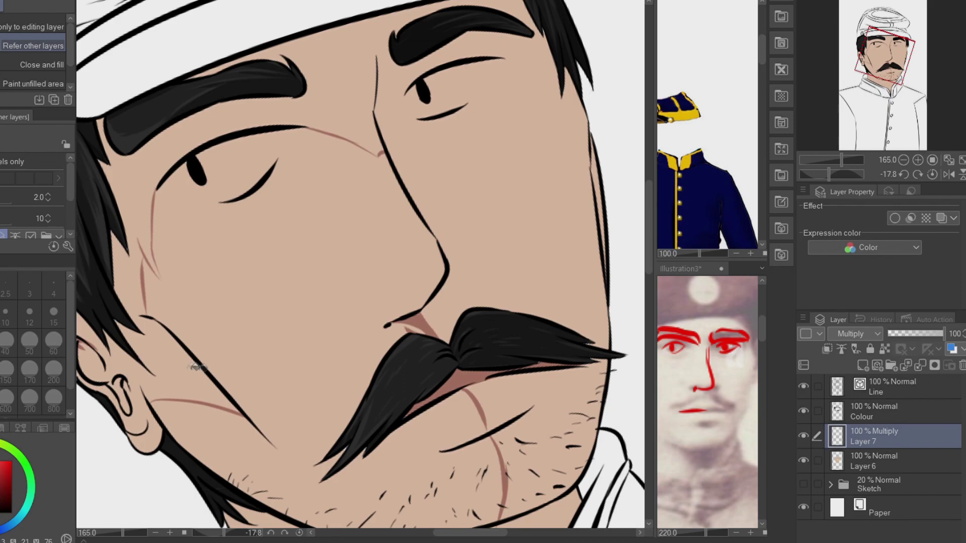
pyautogui.click(183, 370)
pyautogui.hotkey('ctrl', 'z')
pyautogui.scroll(2, 198, 347)
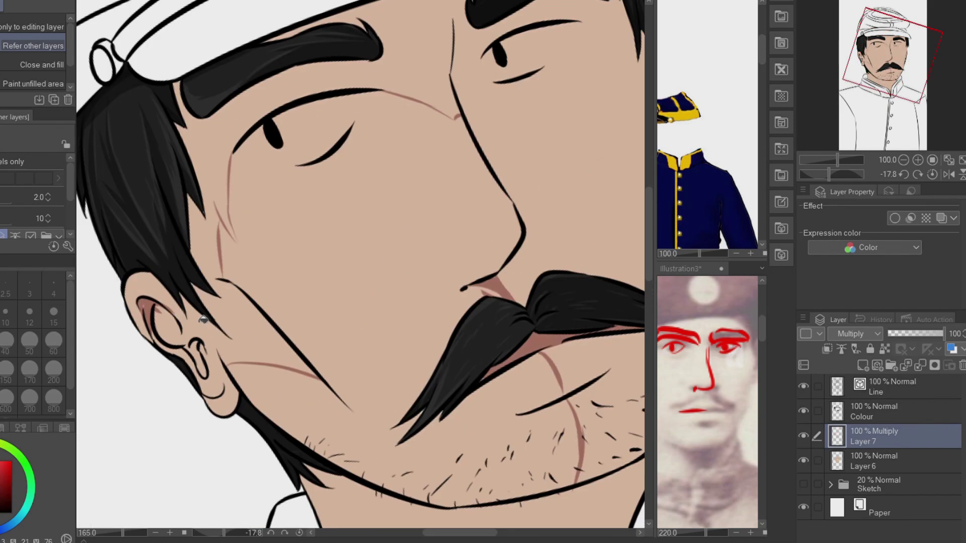
pyautogui.scroll(2, 282, 178)
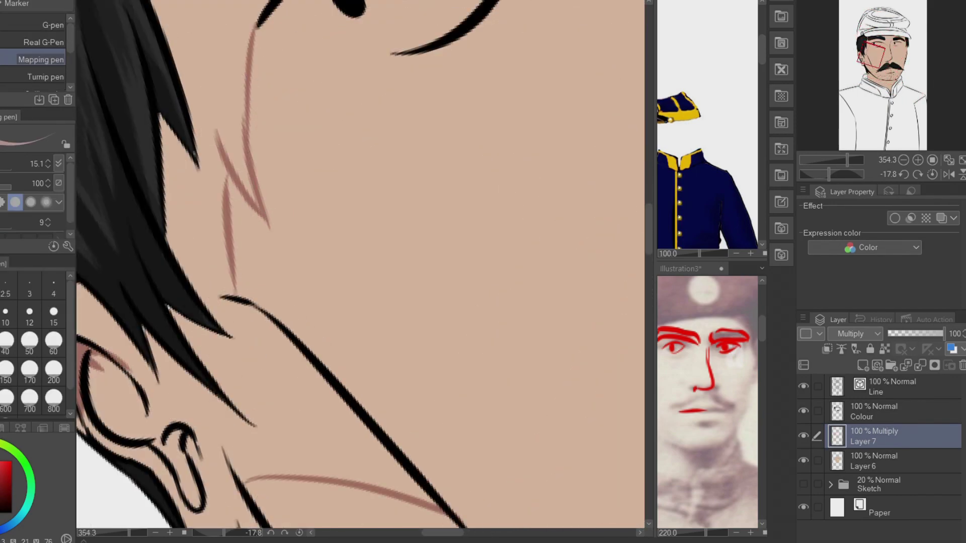
pyautogui.click(240, 179)
pyautogui.scroll(-4, 241, 179)
pyautogui.press('p')
pyautogui.hotkey('ctrl', 'alt', 'g')
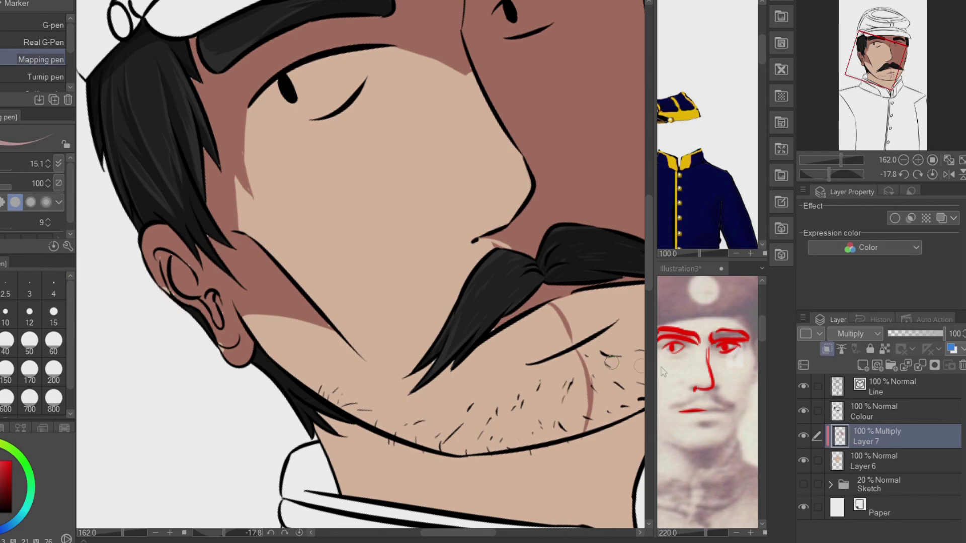
# Touch up the hair and skin colours on their own layers along the near ear's outer edge and lobe
pyautogui.scroll(1, 250, 402)
pyautogui.scroll(3, 200, 248)
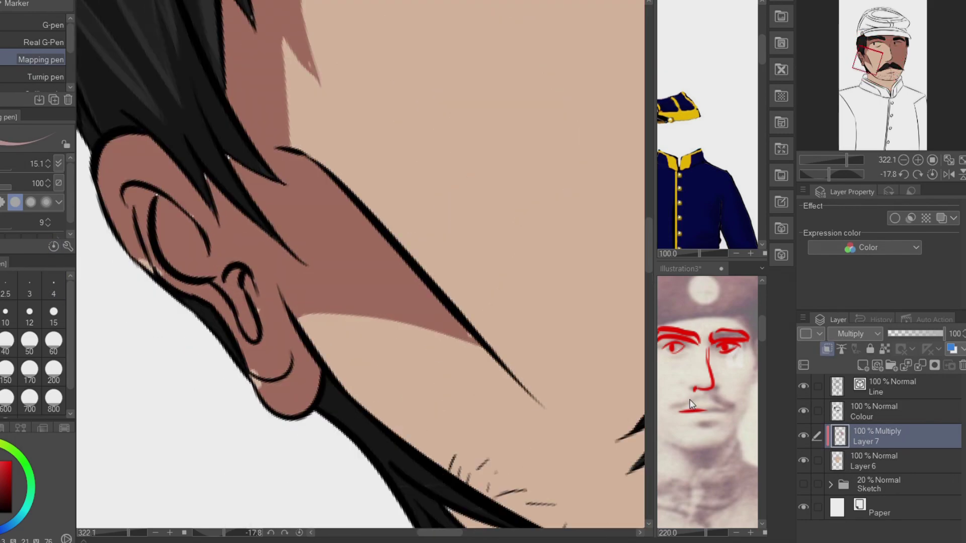
pyautogui.click(901, 416)
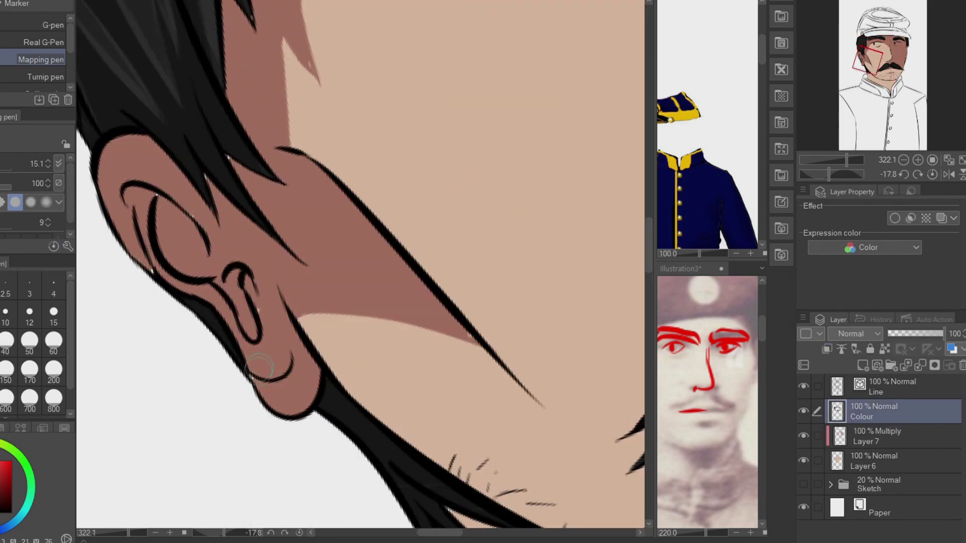
pyautogui.click(872, 436)
pyautogui.click(873, 460)
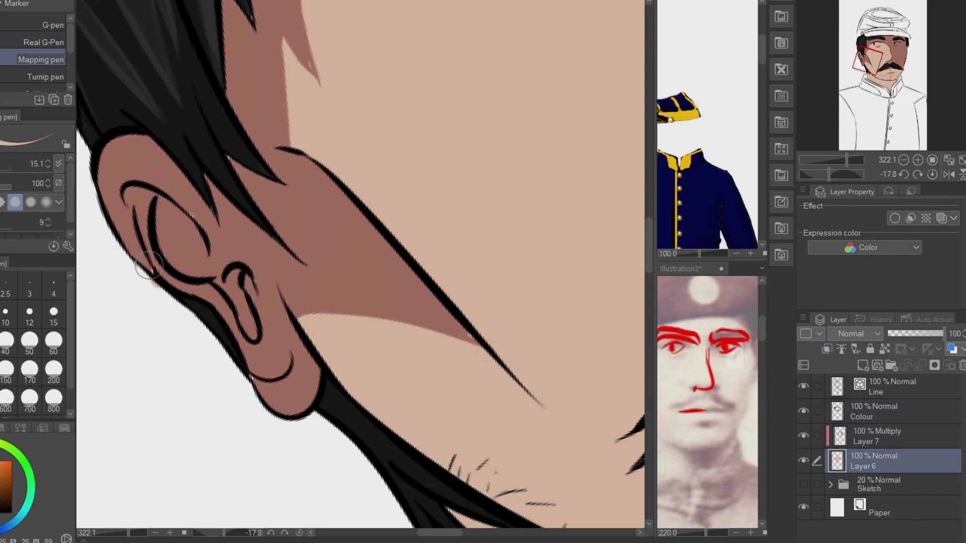
# Extend the cheek shadow to the cheekbone line's tip and fill the neck and far jaw with the reddish-brown shadow on the Multiply layer
pyautogui.hotkey('alt', ']')
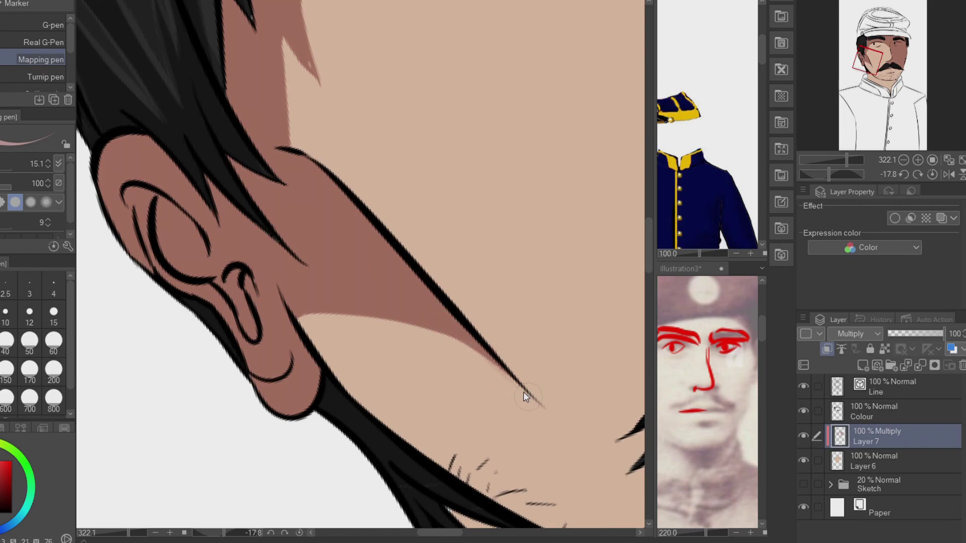
pyautogui.hotkey('ctrl', 'alt', '0')
pyautogui.scroll(-2, 548, 284)
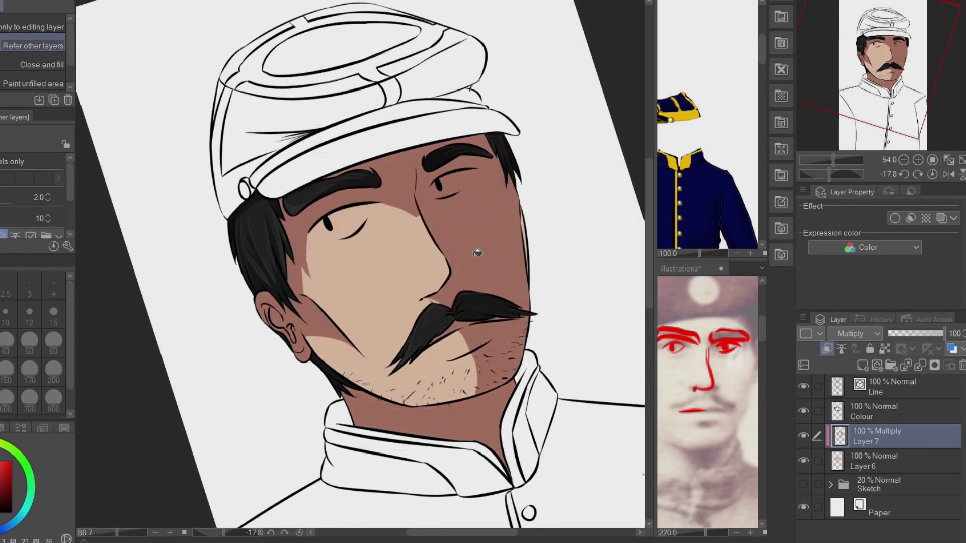
# Paint a tapered reddish-brown shadow spike on the Multiply layer beside the nose bridge, pointing down along the side of the nose
pyautogui.scroll(4, 548, 284)
pyautogui.scroll(2, 216, 367)
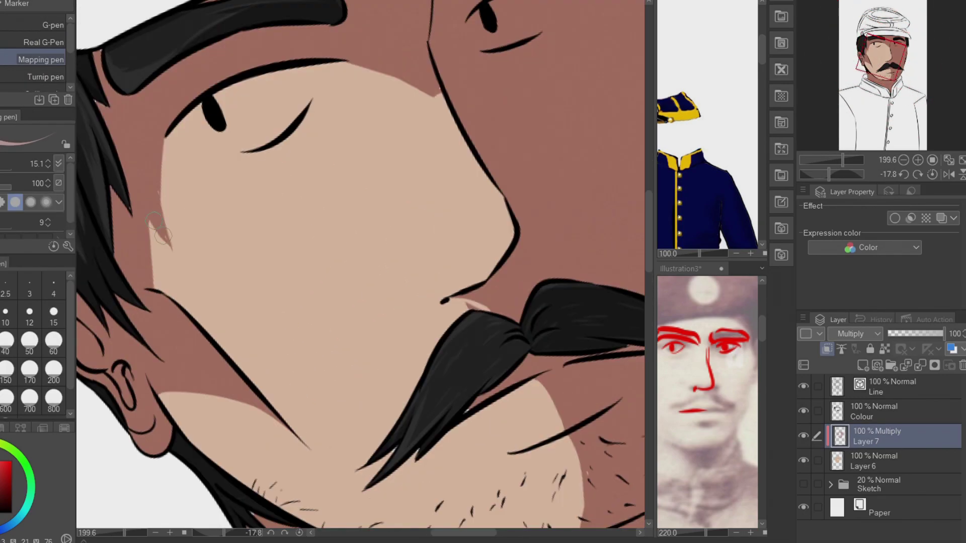
pyautogui.keyDown('alt'); pyautogui.click(180, 130); pyautogui.keyUp('alt')
pyautogui.hotkey('alt', '[')
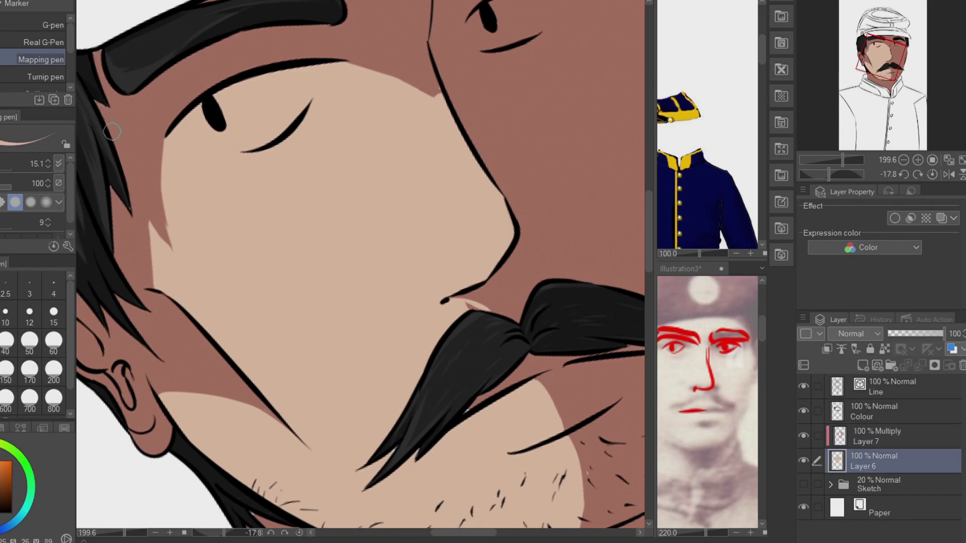
pyautogui.hotkey('alt', ']')
pyautogui.keyDown('alt'); pyautogui.click(401, 113); pyautogui.keyUp('alt')
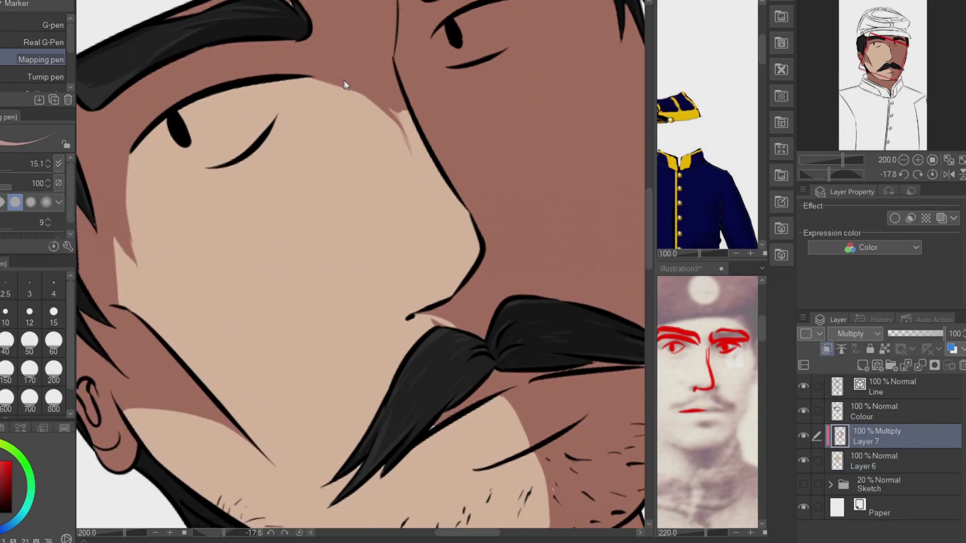
pyautogui.hotkey('ctrl', 'z')
pyautogui.moveTo(397, 155); pyautogui.dragTo(362, 98)
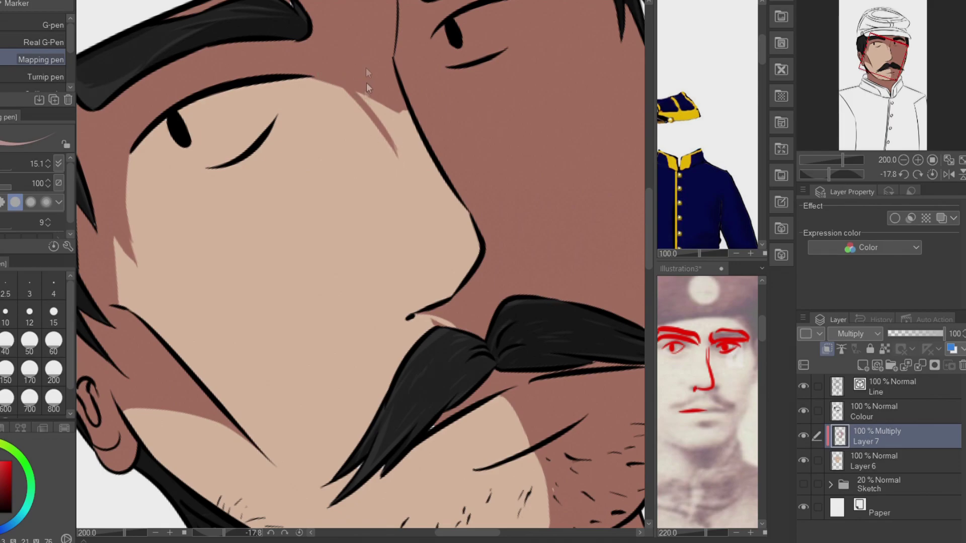
pyautogui.hotkey('ctrl', 'z')
pyautogui.scroll(3, 367, 88)
pyautogui.moveTo(274, 213)
pyautogui.mouseDown()
pyautogui.moveTo(224, 362)
pyautogui.moveTo(198, 319)
pyautogui.mouseUp()
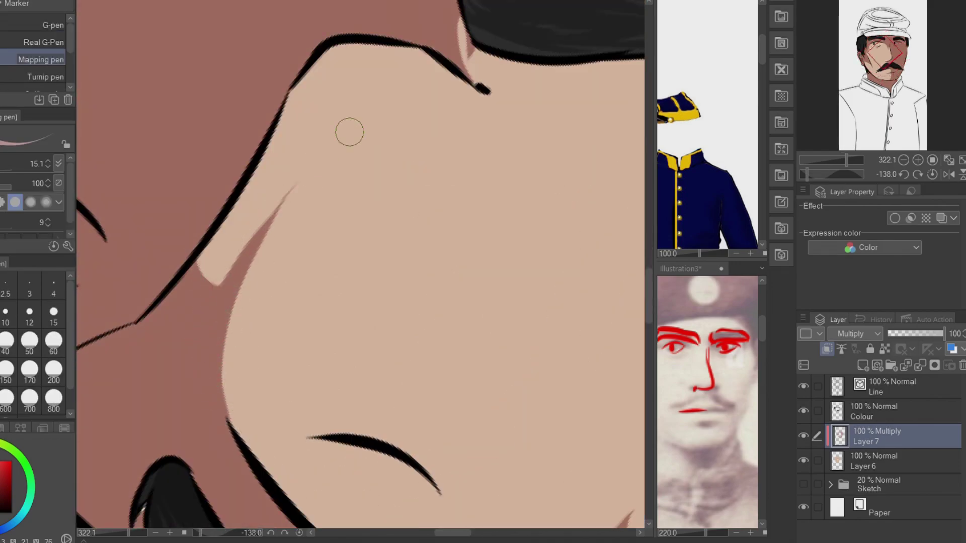
# Check the skin and shadow edges around the neck, moustache tip, far jaw and far hairline, and touch up any gaps
pyautogui.scroll(-5, 350, 132)
pyautogui.hotkey('alt', '[')
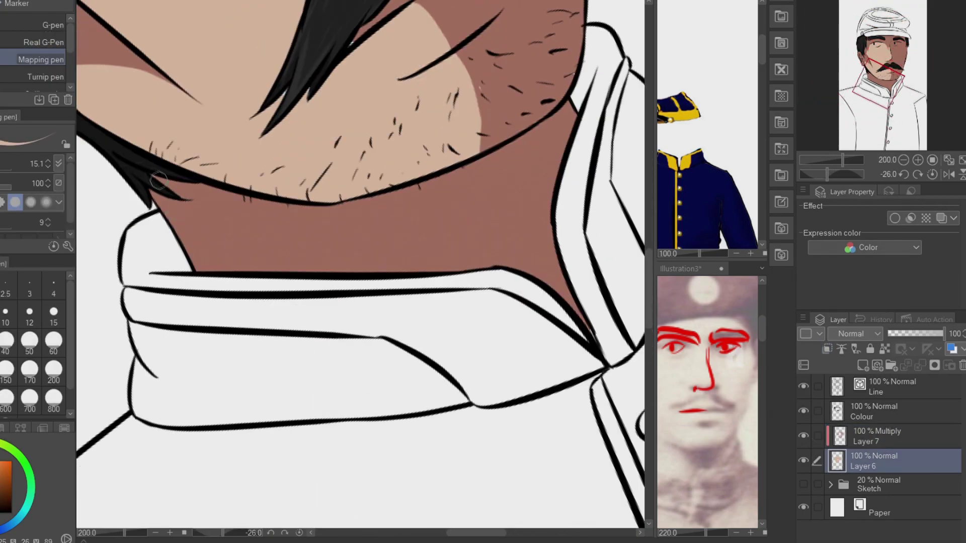
pyautogui.scroll(-3, 151, 174)
pyautogui.scroll(7, 291, 215)
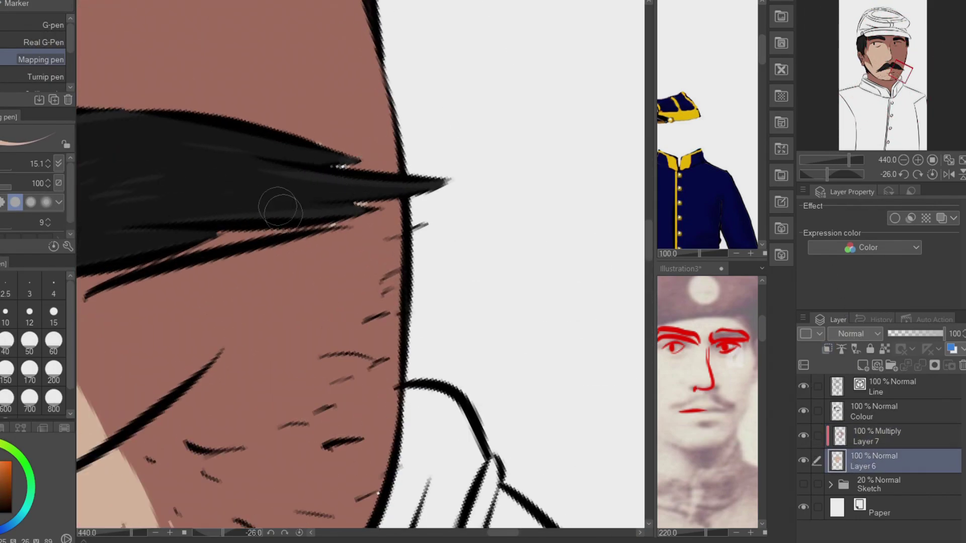
pyautogui.scroll(-5, 287, 229)
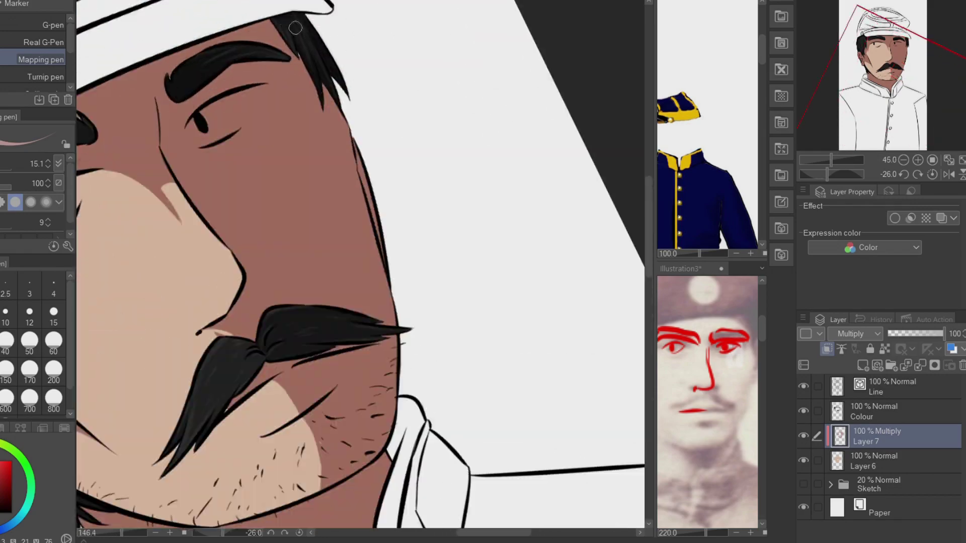
pyautogui.scroll(2, 293, 110)
# Add a second Multiply layer clipped to the skin and outline a darker shadow's edge across the forehead from nose bridge to near temple
pyautogui.hotkey('ctrl', 'shift', 'n')
pyautogui.scroll(-5, 292, 109)
pyautogui.scroll(3, 292, 110)
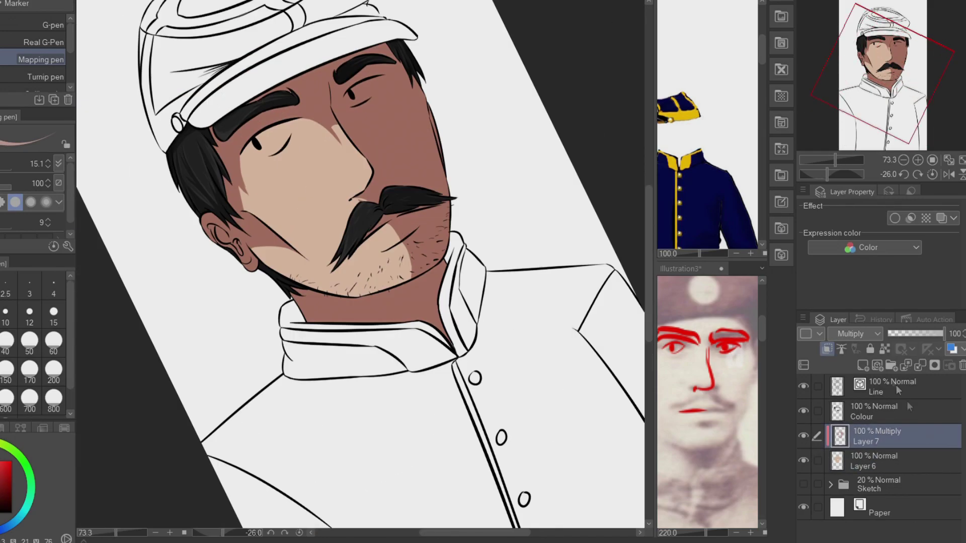
pyautogui.scroll(3, 302, 151)
pyautogui.moveTo(361, 81); pyautogui.dragTo(197, 203)
pyautogui.keyDown('ctrl'); pyautogui.click(305, 100); pyautogui.keyUp('ctrl')
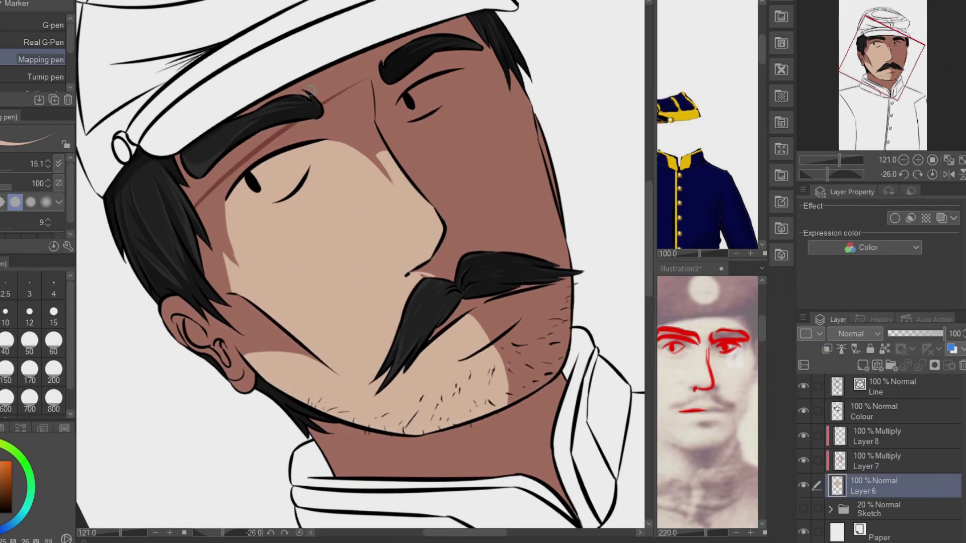
pyautogui.keyDown('ctrl'); pyautogui.click(332, 122); pyautogui.keyUp('ctrl')
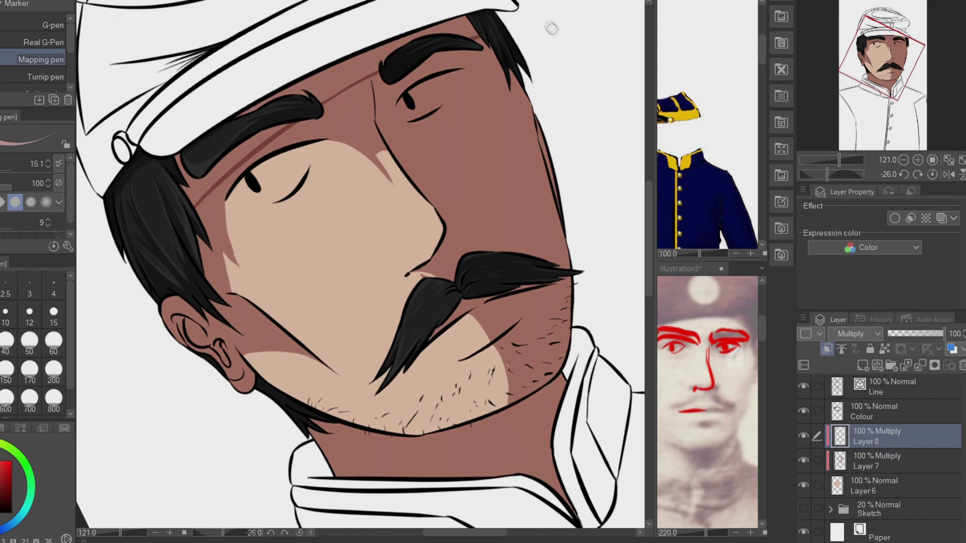
# Paint a darker shadow band across the forehead beneath the cap brim on Layer 8
pyautogui.keyDown('ctrl'); pyautogui.click(321, 121); pyautogui.keyUp('ctrl')
pyautogui.click(885, 436)
pyautogui.moveTo(211, 194)
pyautogui.mouseDown()
pyautogui.moveTo(458, 50)
pyautogui.moveTo(506, 62)
pyautogui.mouseUp()
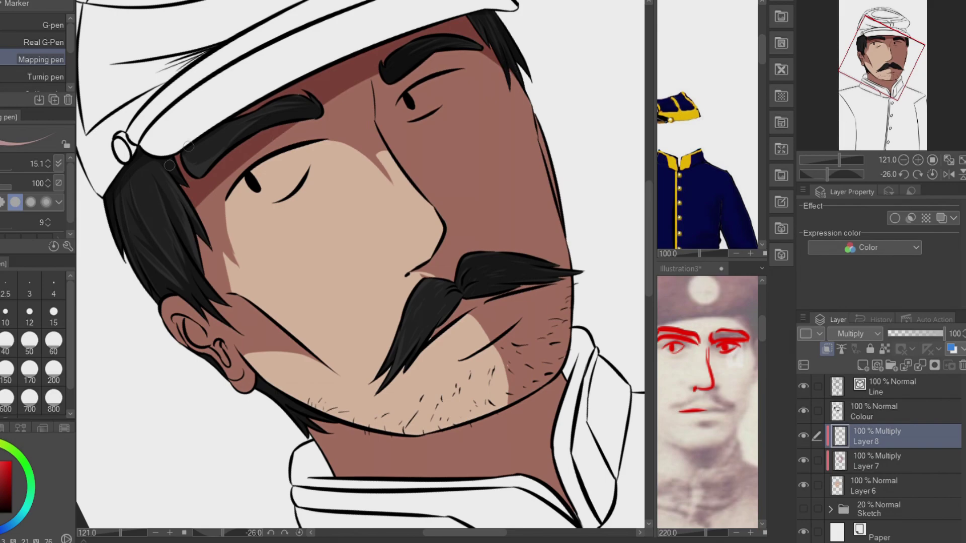
pyautogui.moveTo(321, 109)
pyautogui.mouseDown()
pyautogui.moveTo(282, 151)
pyautogui.moveTo(272, 130)
pyautogui.moveTo(271, 226)
pyautogui.moveTo(269, 120)
pyautogui.moveTo(288, 69)
pyautogui.mouseUp()
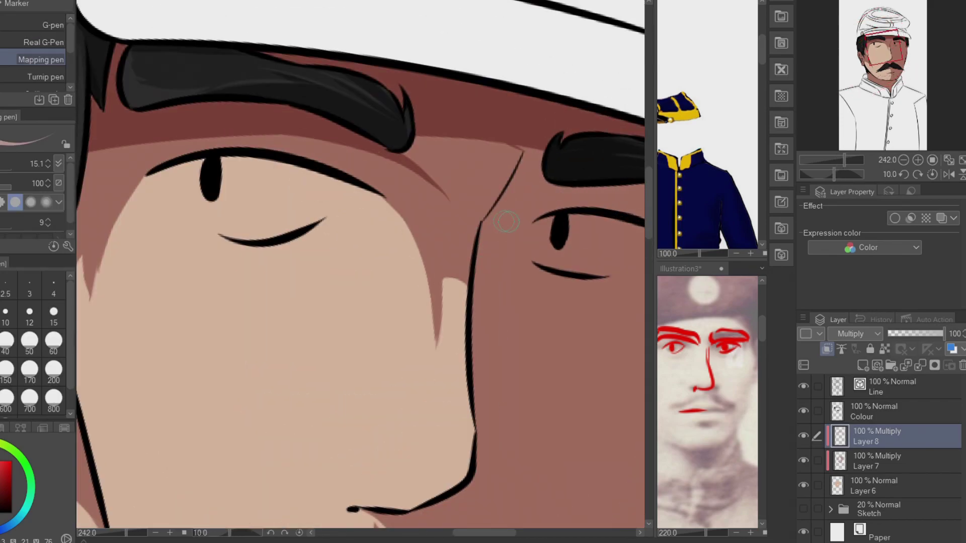
# Paint dark shadows beside the crease at the nose bridge and along the cheekbone line
pyautogui.moveTo(482, 234); pyautogui.dragTo(523, 150)
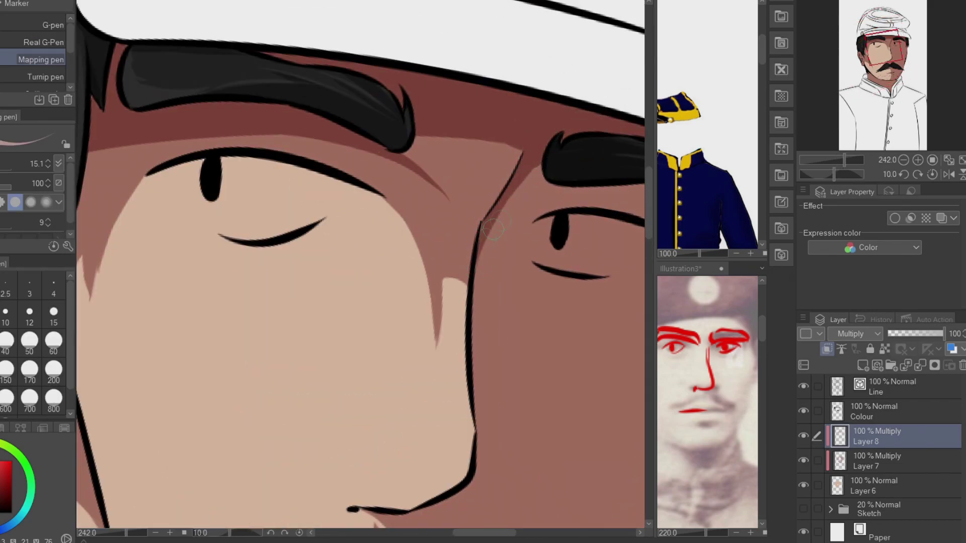
pyautogui.scroll(-4, 494, 229)
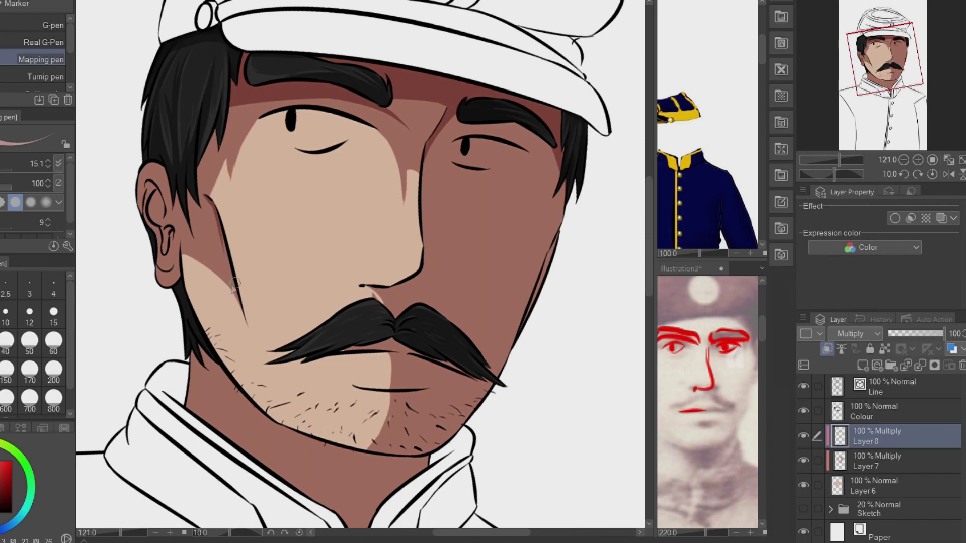
pyautogui.scroll(5, 157, 168)
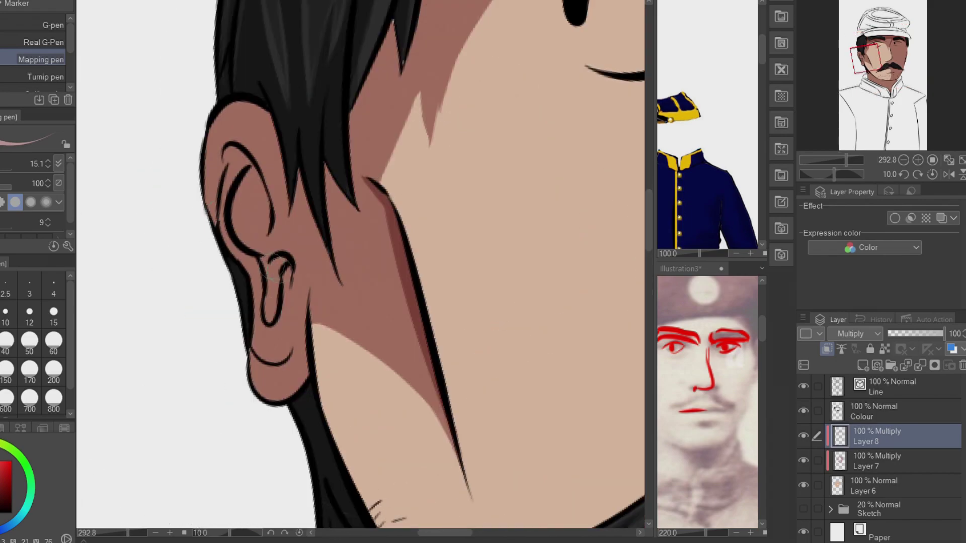
# Shade the inner hollows of the ear and the edge of the earlobe with the darker tone
pyautogui.moveTo(274, 274); pyautogui.dragTo(277, 309)
pyautogui.moveTo(244, 228); pyautogui.dragTo(255, 207)
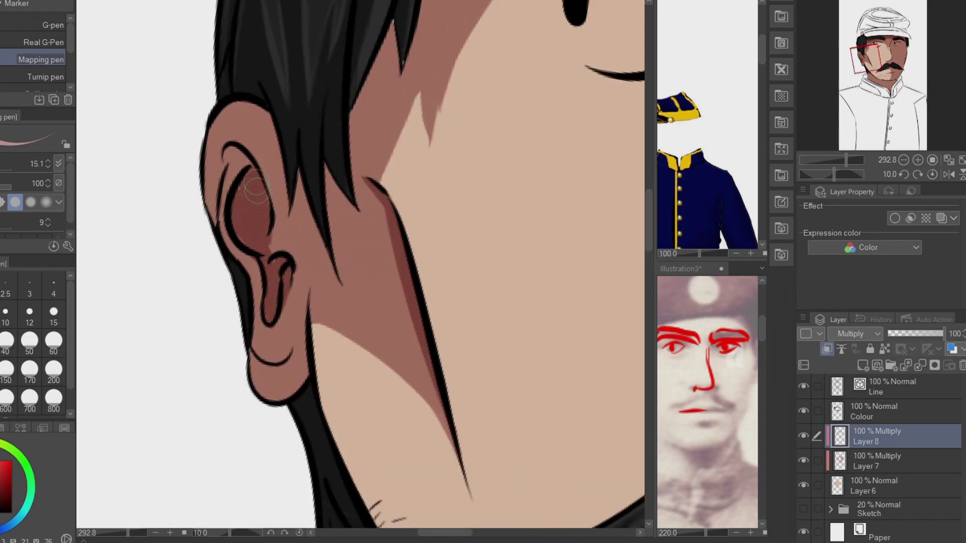
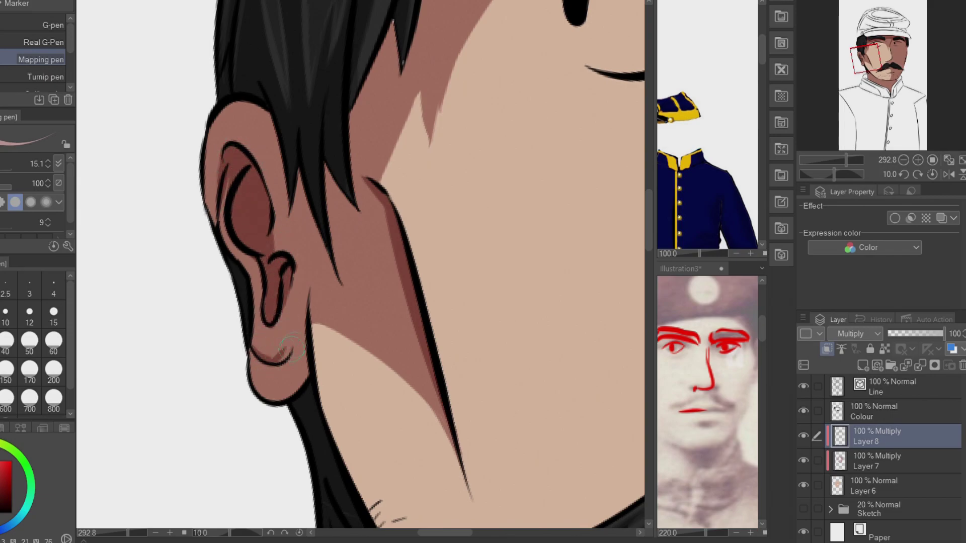
pyautogui.moveTo(295, 382); pyautogui.dragTo(284, 393)
pyautogui.moveTo(297, 352); pyautogui.dragTo(287, 381)
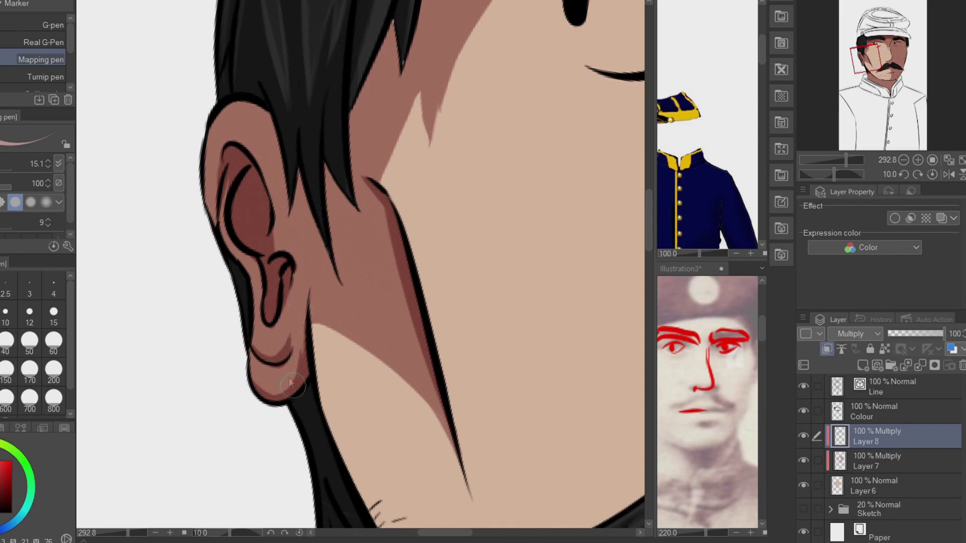
pyautogui.scroll(-5, 287, 382)
# Paint skin shadows under the moustache and around the lower lip on Layer 7
pyautogui.scroll(2, 592, 311)
pyautogui.keyDown('ctrl'); pyautogui.keyDown('shift'); pyautogui.click(254, 236); pyautogui.keyUp('shift'); pyautogui.keyUp('ctrl')
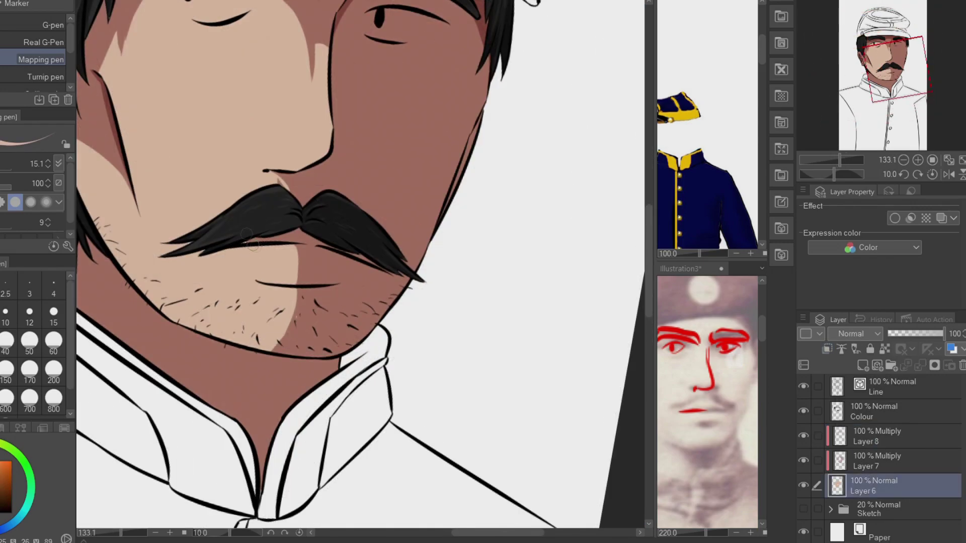
pyautogui.keyDown('ctrl'); pyautogui.keyDown('shift'); pyautogui.click(254, 241); pyautogui.keyUp('shift'); pyautogui.keyUp('ctrl')
pyautogui.moveTo(254, 242); pyautogui.dragTo(228, 386)
pyautogui.scroll(2, 228, 387)
pyautogui.press('p')
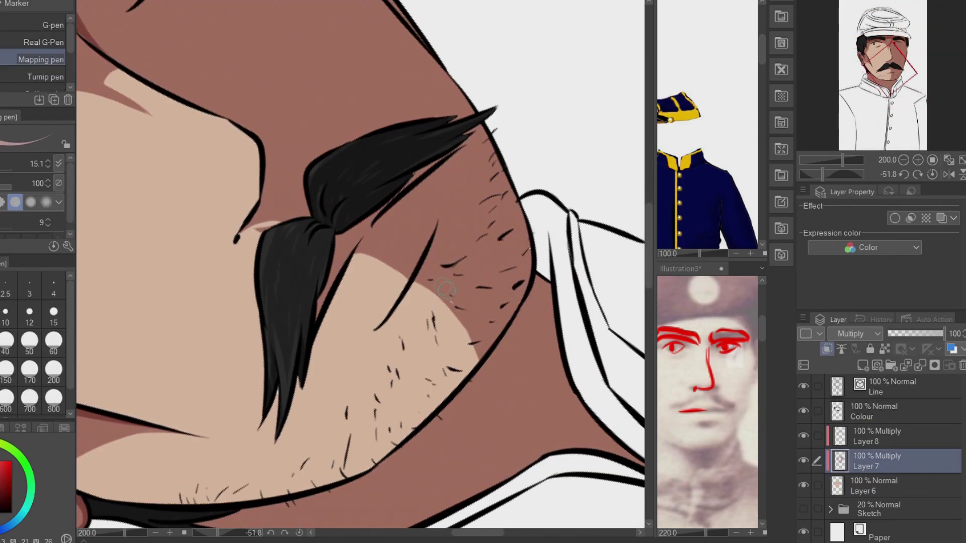
pyautogui.keyDown('ctrl'); pyautogui.keyDown('shift'); pyautogui.click(527, 248); pyautogui.keyUp('shift'); pyautogui.keyUp('ctrl')
pyautogui.keyDown('ctrl'); pyautogui.keyDown('shift'); pyautogui.click(542, 228); pyautogui.keyUp('shift'); pyautogui.keyUp('ctrl')
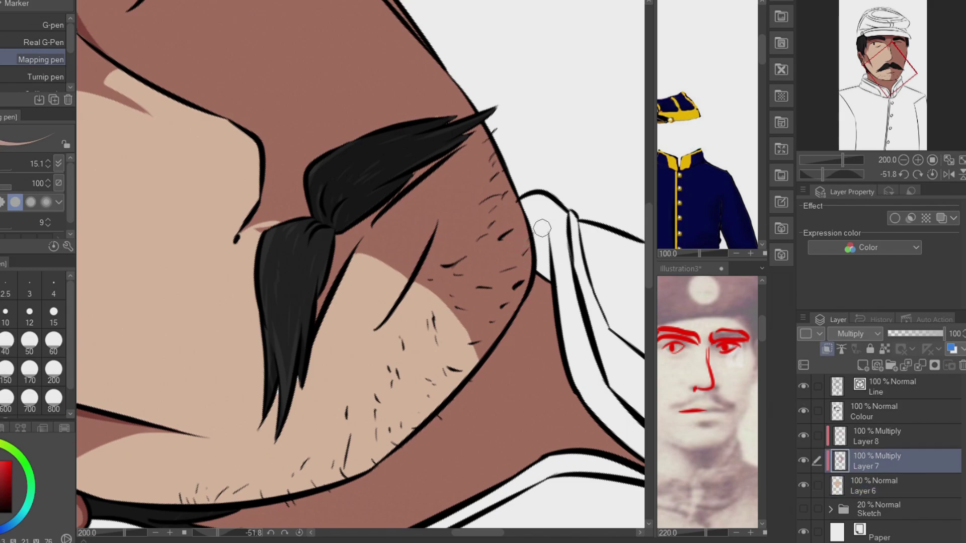
pyautogui.keyDown('alt'); pyautogui.click(281, 369); pyautogui.keyUp('alt')
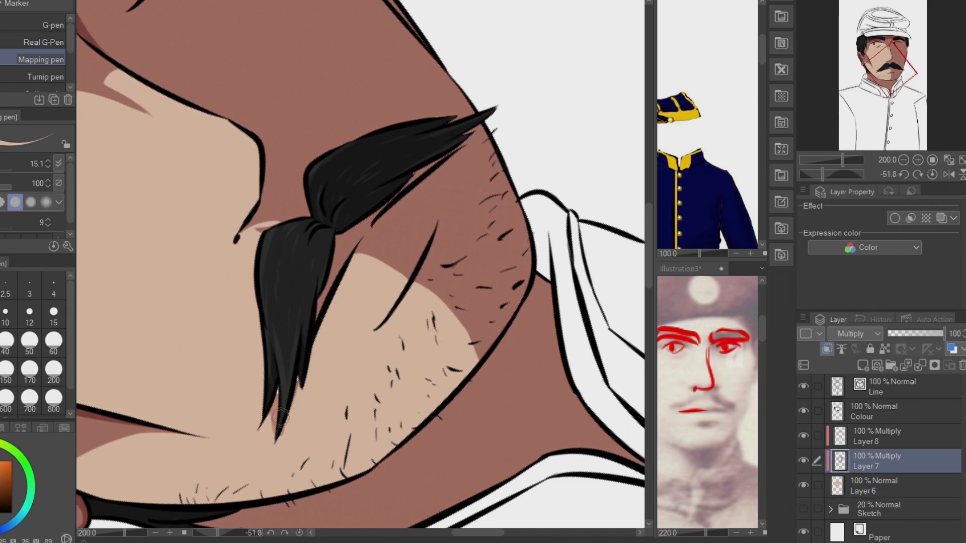
pyautogui.keyDown('alt'); pyautogui.click(294, 387); pyautogui.keyUp('alt')
pyautogui.moveTo(330, 303); pyautogui.dragTo(341, 288)
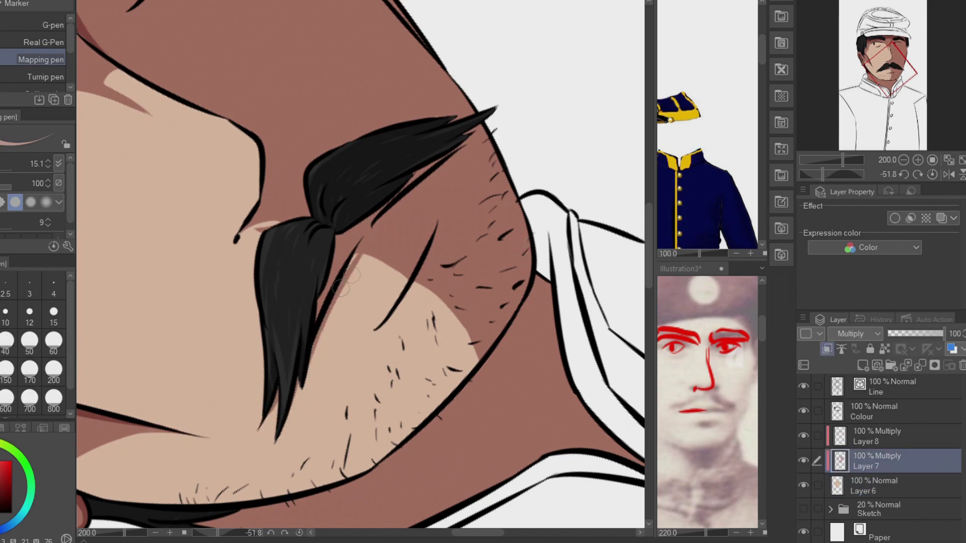
pyautogui.moveTo(397, 226); pyautogui.dragTo(491, 163)
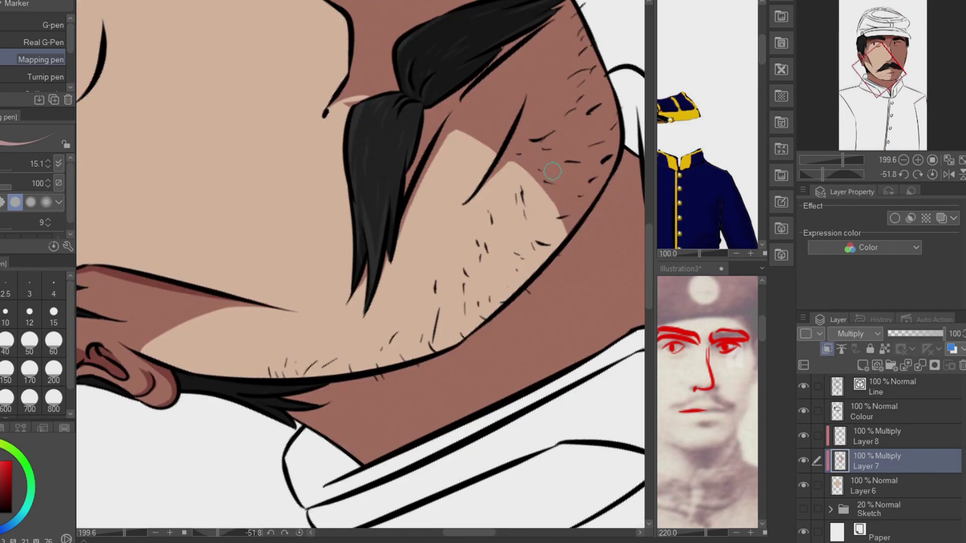
# Set the opacity of both shading layers, Layer 7 and Layer 8, to 40%
pyautogui.hotkey('ctrl', '-')
pyautogui.hotkey('ctrl', '-')
pyautogui.hotkey('ctrl', '-')
pyautogui.keyDown('ctrl'); pyautogui.click(876, 436); pyautogui.keyUp('ctrl')
pyautogui.moveTo(942, 334); pyautogui.dragTo(923, 332)
# Add a new Multiply layer above Layer 8 and draw thin skin-texture strokes on the cheeks and jaw
pyautogui.hotkey('ctrl', '+')
pyautogui.hotkey('ctrl', 'shift', 'n')
pyautogui.scroll(3, 549, 326)
pyautogui.moveTo(284, 180); pyautogui.dragTo(311, 206)
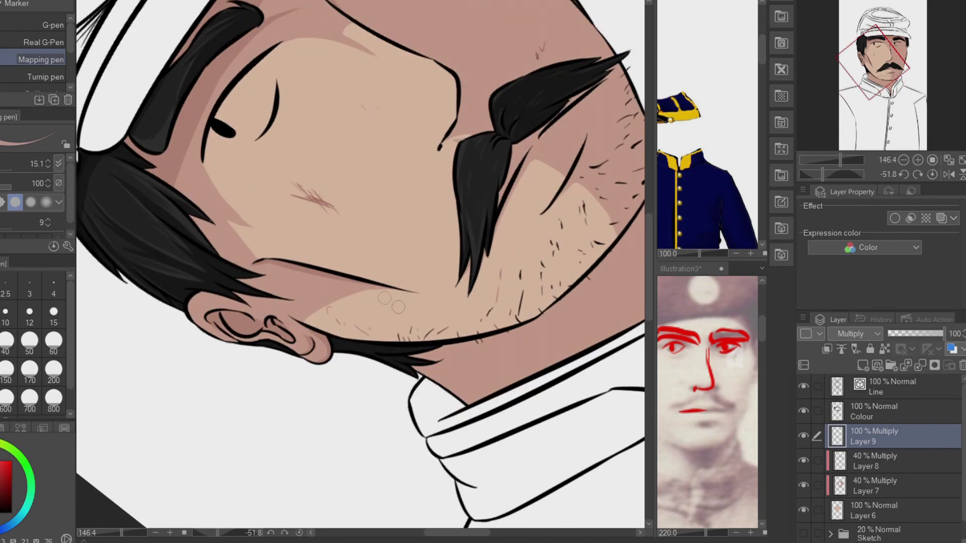
# Clip the skin-texture layer to the layer below and set its opacity to 20%
pyautogui.click(827, 348)
pyautogui.click(910, 332)
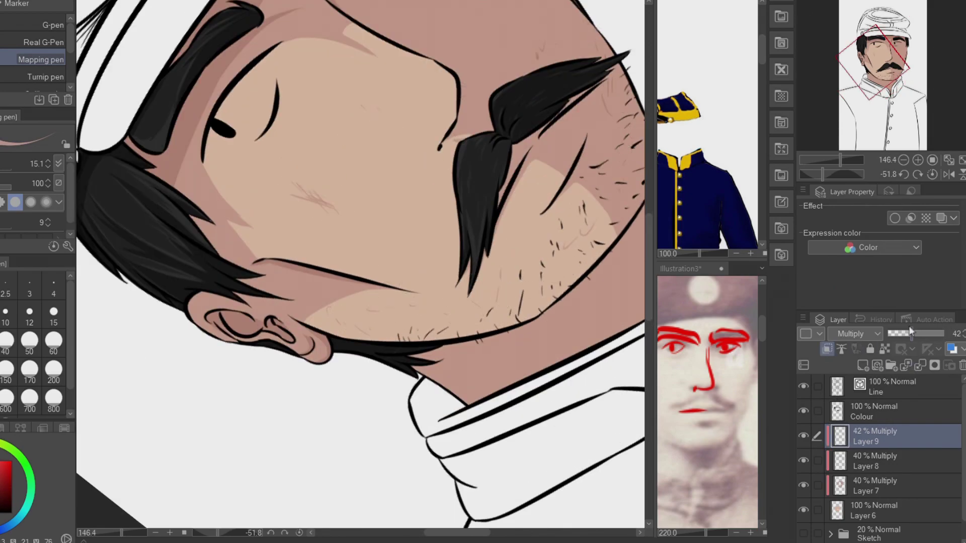
pyautogui.scroll(-2, 535, 83)
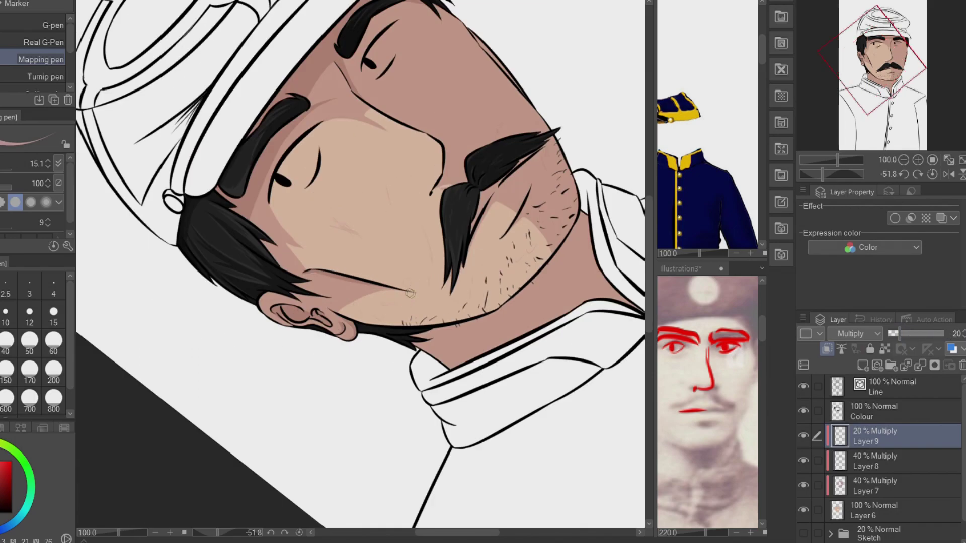
pyautogui.scroll(-3, 408, 241)
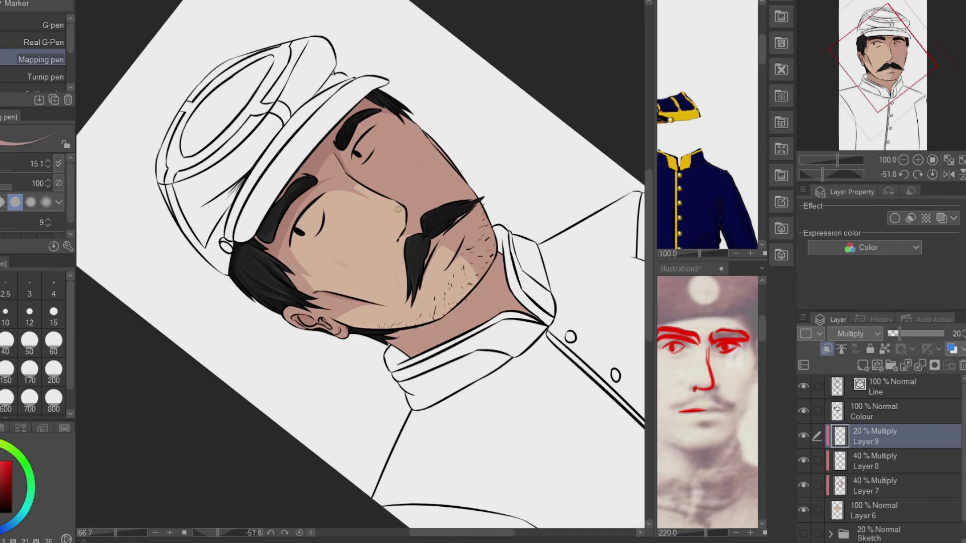
# Fill the neck with a darker shadow tone on Layer 8, referring to other layers
pyautogui.scroll(1, 408, 241)
pyautogui.hotkey('alt', '[')
pyautogui.press('g')
pyautogui.click(486, 250)
pyautogui.scroll(-4, 500, 176)
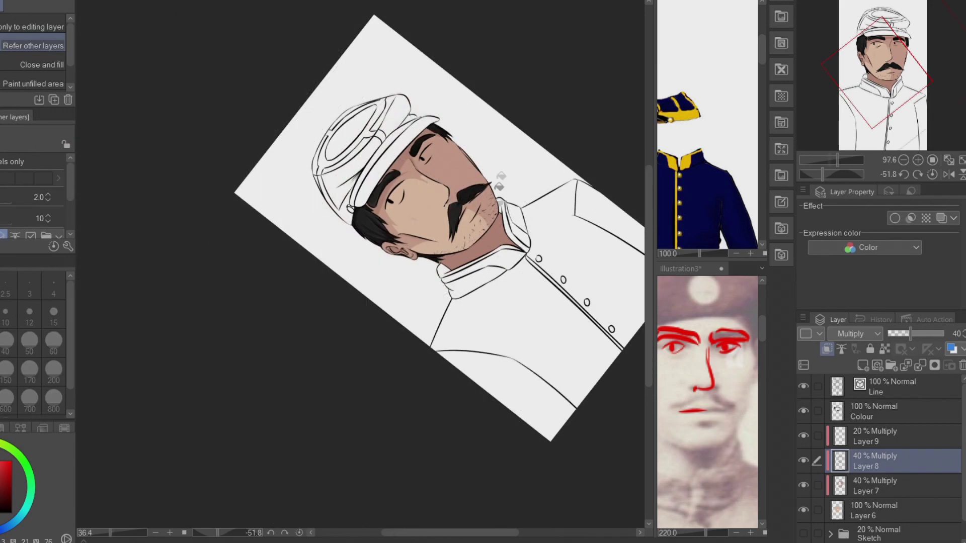
# Add a new layer in Screen mode between Layer 8 and Layer 9
pyautogui.scroll(3, 500, 168)
pyautogui.hotkey('alt', ']')
pyautogui.hotkey('ctrl', 'shift', 'n')
pyautogui.moveTo(876, 435); pyautogui.dragTo(888, 473)
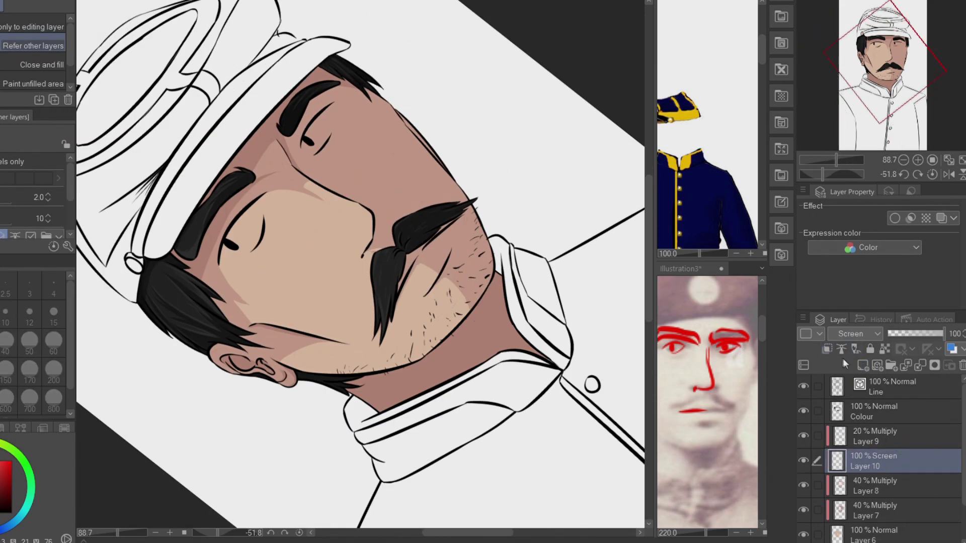
# Clip the Screen layer to the skin and paint thin highlights along the nose, cheekbone line and face edge
pyautogui.scroll(4, 360, 265)
pyautogui.press('p')
pyautogui.moveTo(211, 75); pyautogui.dragTo(251, 97)
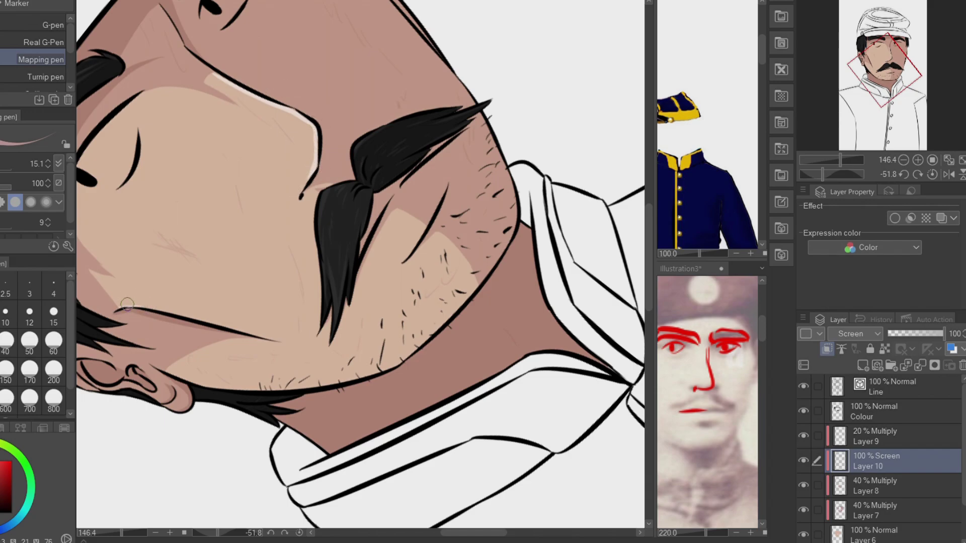
pyautogui.moveTo(404, 260)
pyautogui.mouseDown()
pyautogui.moveTo(446, 185)
pyautogui.moveTo(312, 237)
pyautogui.moveTo(174, 307)
pyautogui.moveTo(194, 163)
pyautogui.mouseUp()
pyautogui.moveTo(287, 115)
pyautogui.mouseDown()
pyautogui.moveTo(327, 112)
pyautogui.moveTo(198, 292)
pyautogui.mouseUp()
# Set the Screen highlight layer's opacity to 40%
pyautogui.hotkey('alt', '[')
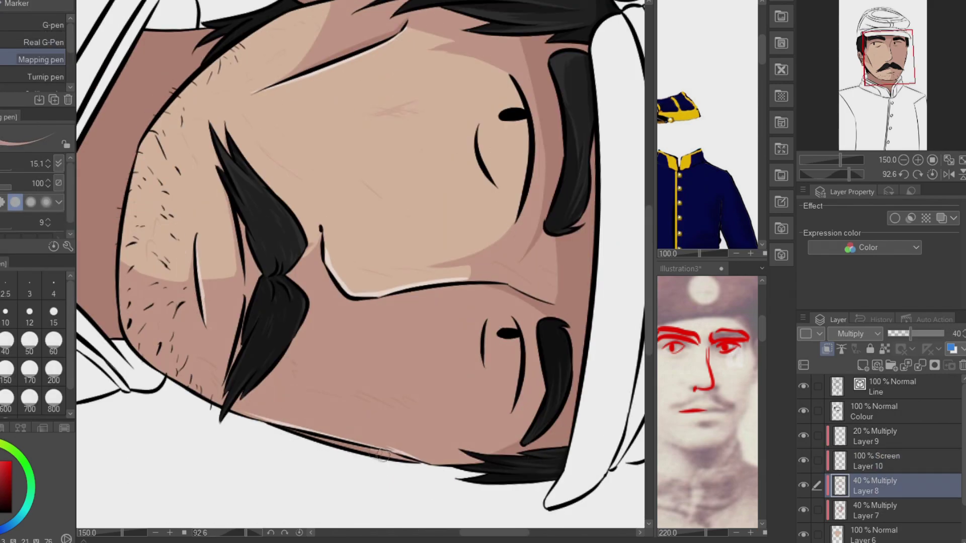
pyautogui.hotkey('alt', ']')
pyautogui.click(901, 333)
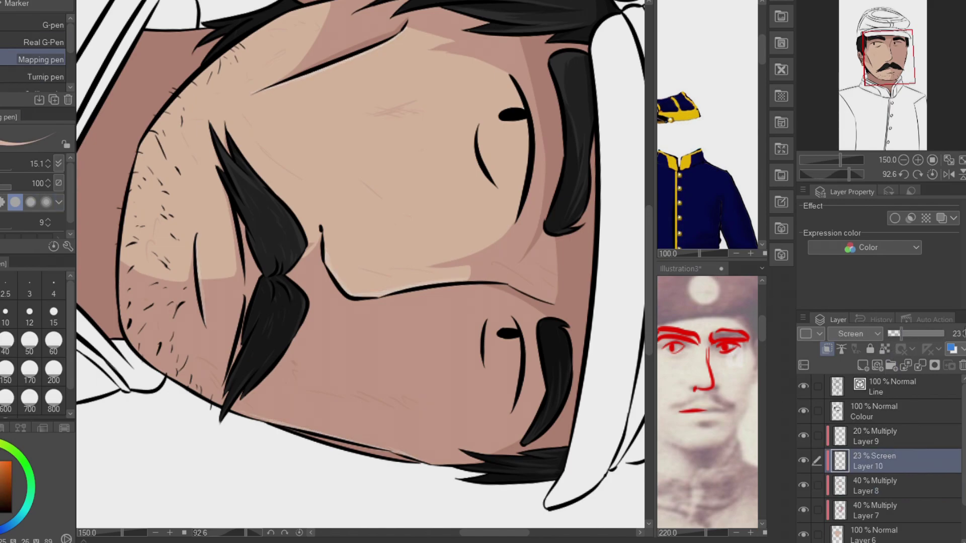
pyautogui.click(964, 328)
# Add a clipped Normal layer above Layer 9 and draw a long red cut beside the eyebrow plus small red marks on the cheek and jaw
pyautogui.hotkey('ctrl', 'shift', 'n')
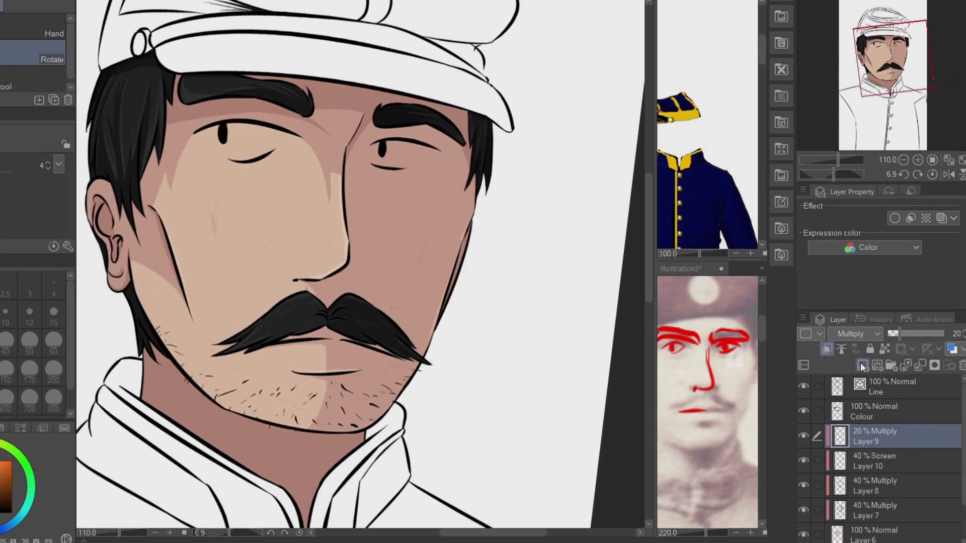
pyautogui.scroll(3, 95, 230)
pyautogui.press('p')
pyautogui.moveTo(229, 63); pyautogui.dragTo(214, 126)
pyautogui.click(827, 348)
pyautogui.moveTo(211, 70); pyautogui.dragTo(197, 183)
pyautogui.moveTo(201, 124); pyautogui.dragTo(212, 60)
pyautogui.moveTo(195, 93); pyautogui.dragTo(206, 48)
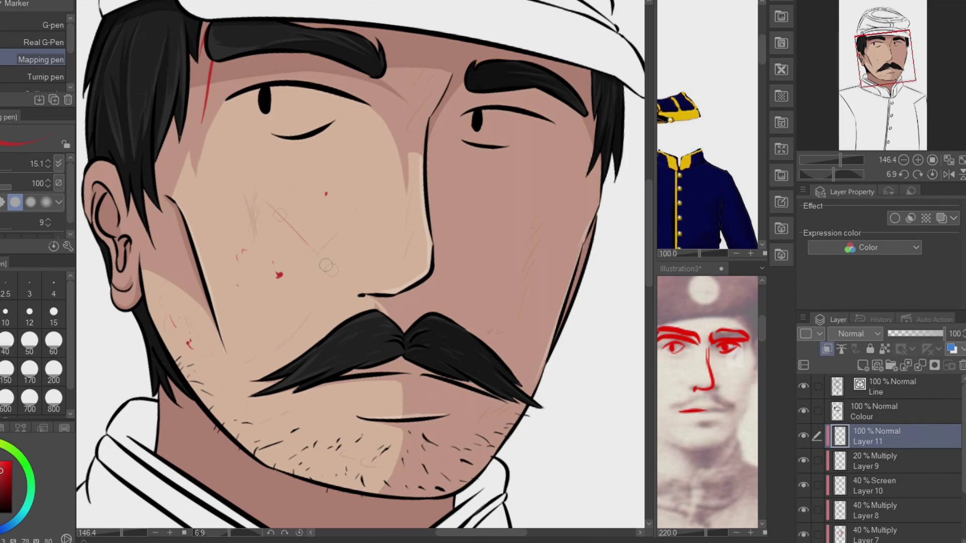
# Draw small red cuts on the nose bridge and on the shaded cheek
pyautogui.scroll(4, 441, 179)
pyautogui.moveTo(285, 95)
pyautogui.mouseDown()
pyautogui.moveTo(268, 166)
pyautogui.moveTo(284, 93)
pyautogui.mouseUp()
pyautogui.hotkey('ctrl', 'z')
pyautogui.moveTo(269, 108); pyautogui.dragTo(289, 101)
pyautogui.scroll(-5, 290, 86)
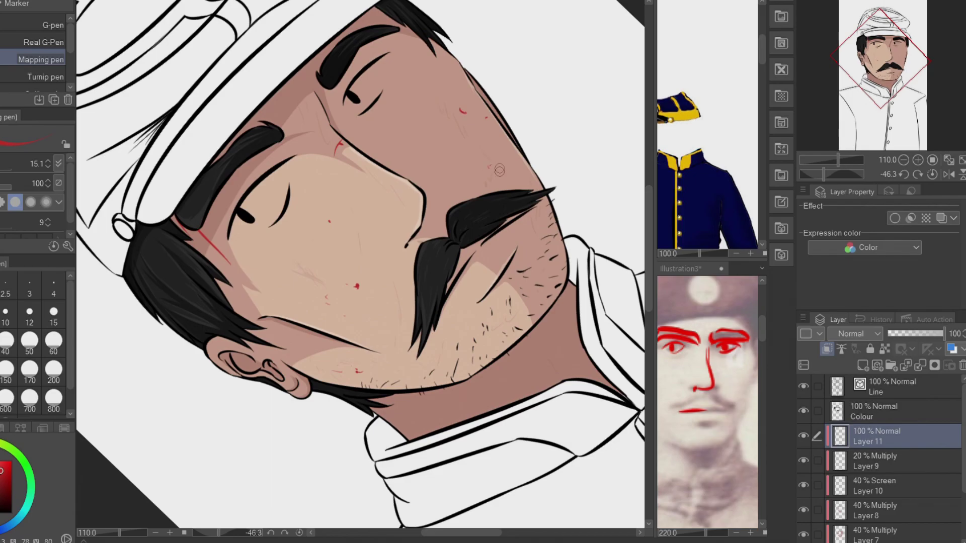
pyautogui.scroll(-2, 431, 189)
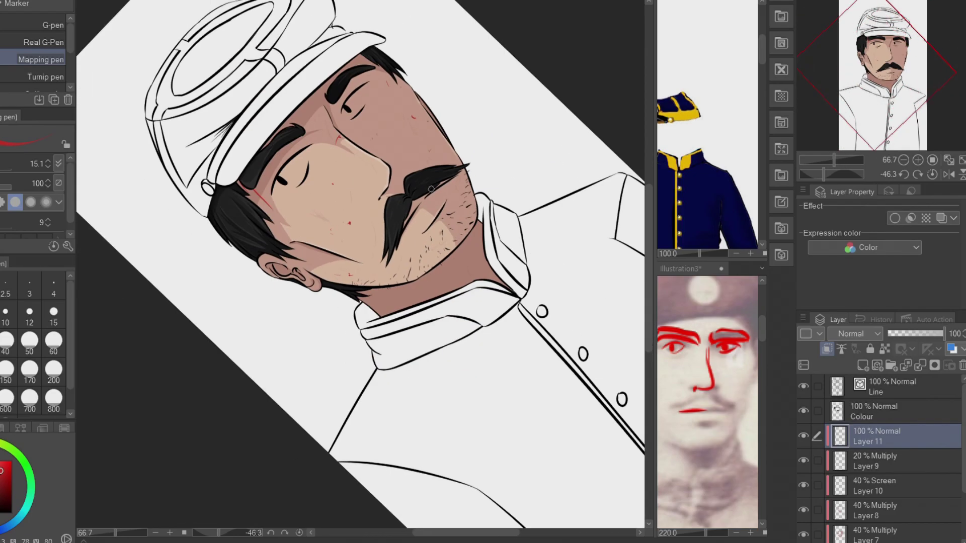
# Add a new Normal layer above the red cuts layer
pyautogui.scroll(-1, 512, 221)
pyautogui.hotkey('ctrl', 'shift', 'n')
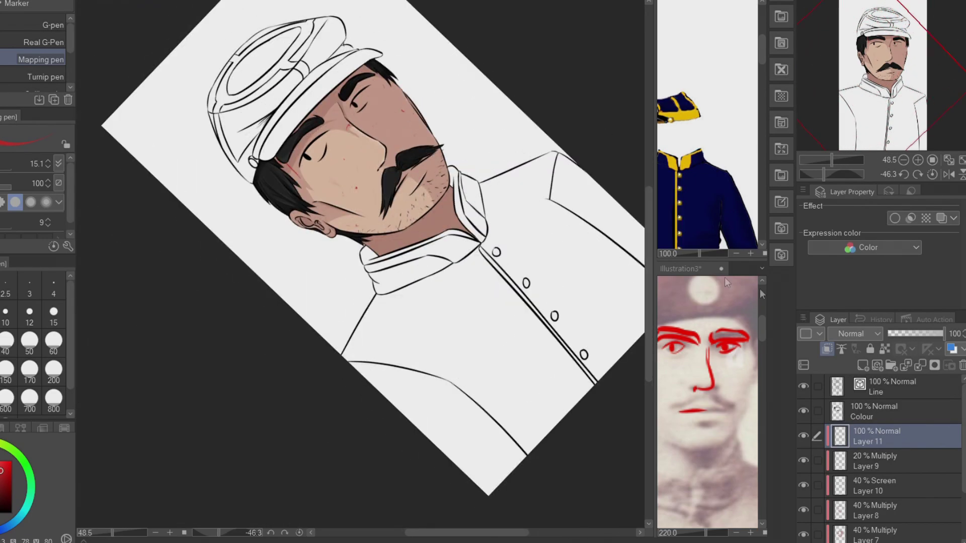
pyautogui.scroll(5, 324, 196)
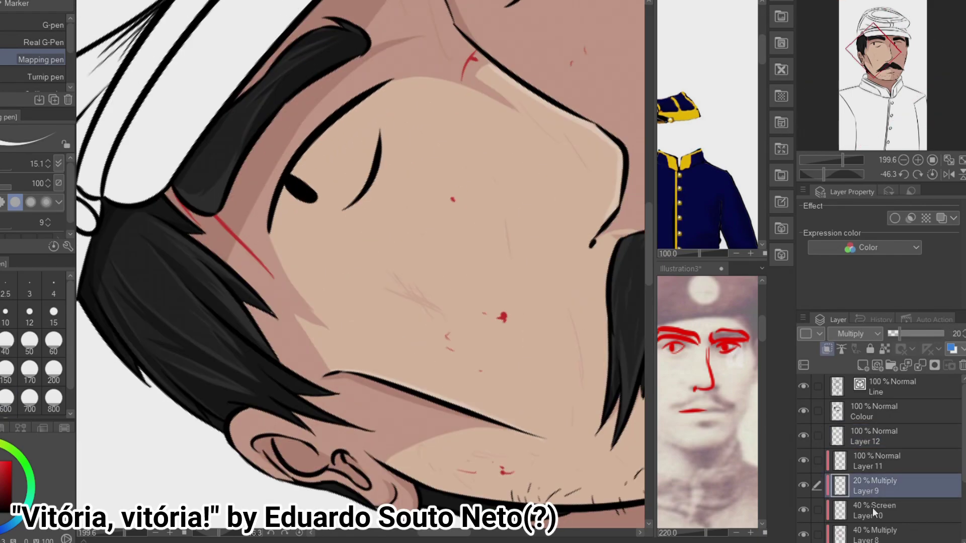
# Paint a highlight along the ear's outer rim on the Screen layer, Layer 10
pyautogui.click(876, 510)
pyautogui.scroll(4, 325, 196)
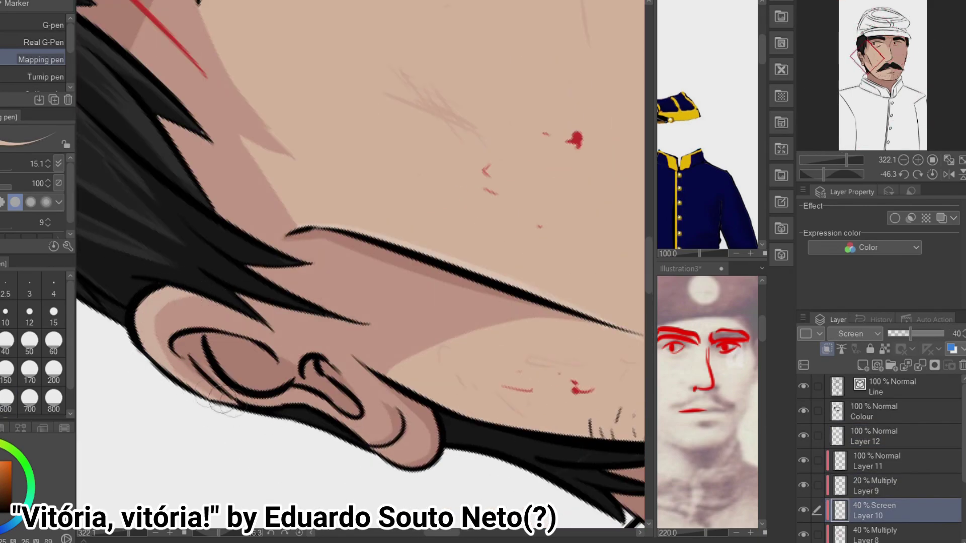
pyautogui.scroll(-4, 375, 380)
# Draw white contour lines on Layer 12 to close the open shapes of both eyes
pyautogui.hotkey('alt', ']')
pyautogui.hotkey('alt', ']')
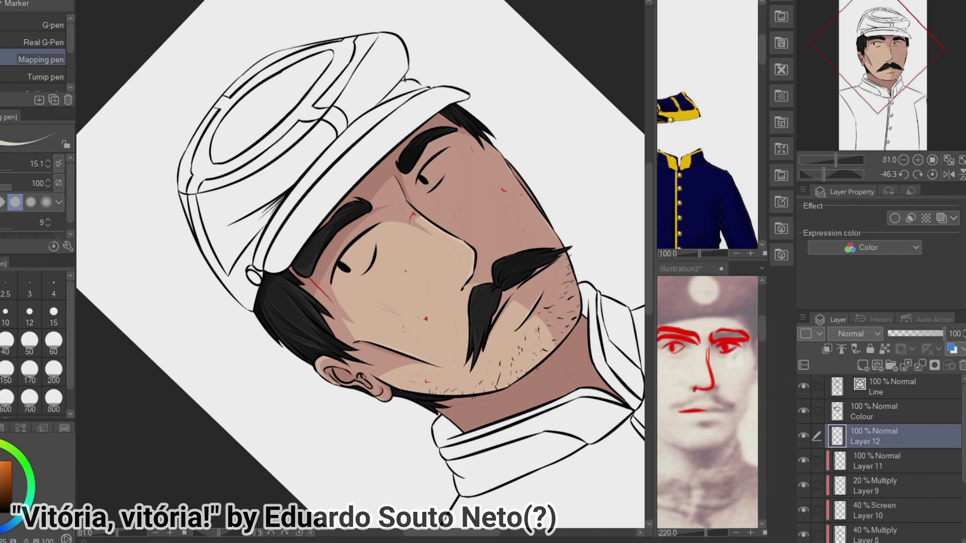
pyautogui.scroll(4, 356, 285)
pyautogui.moveTo(326, 279); pyautogui.dragTo(382, 257)
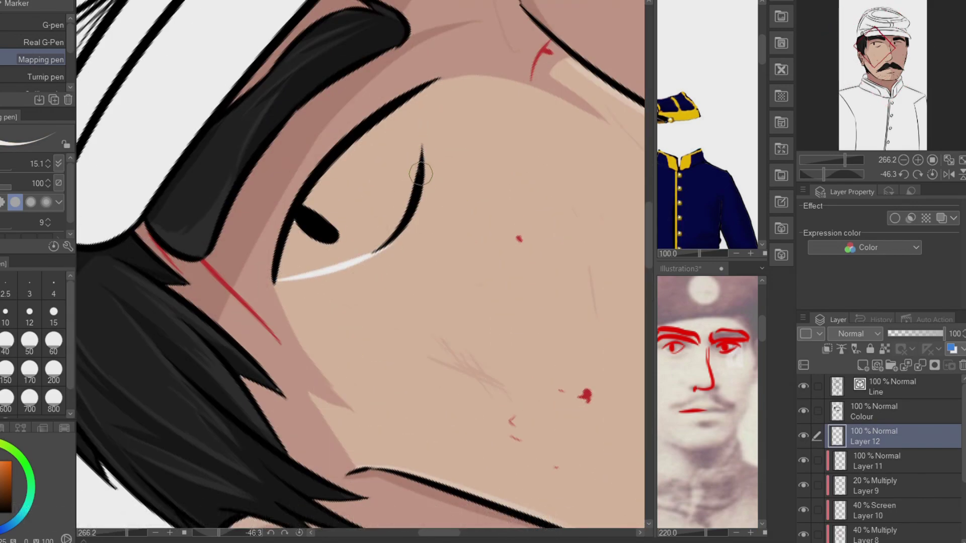
pyautogui.scroll(1, 471, 46)
pyautogui.moveTo(338, 195); pyautogui.dragTo(378, 218)
pyautogui.moveTo(442, 151); pyautogui.dragTo(455, 60)
# Fill the insides of both eyes with white and touch up their edges with the Mapping pen
pyautogui.press('g')
pyautogui.click(403, 126)
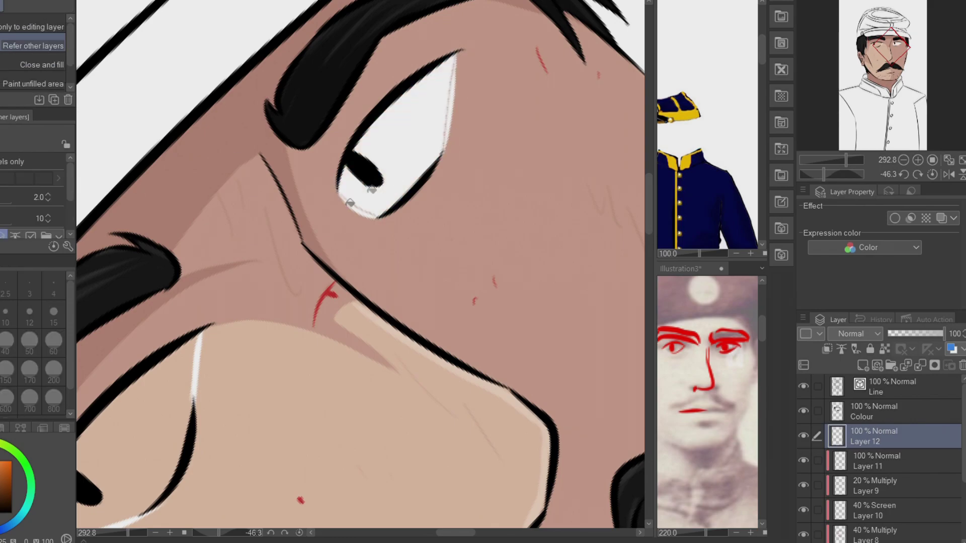
pyautogui.click(136, 437)
pyautogui.press('p')
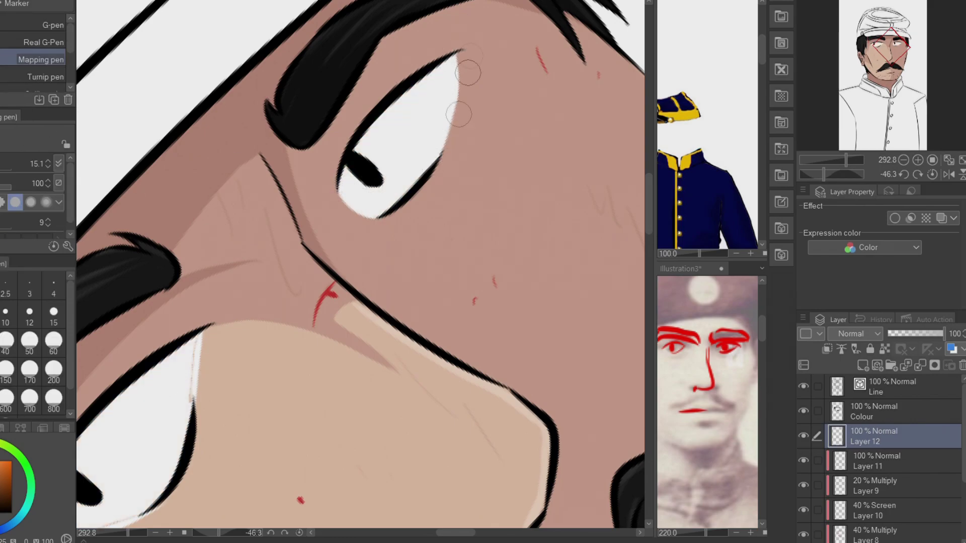
pyautogui.scroll(-6, 463, 52)
pyautogui.scroll(5, 302, 252)
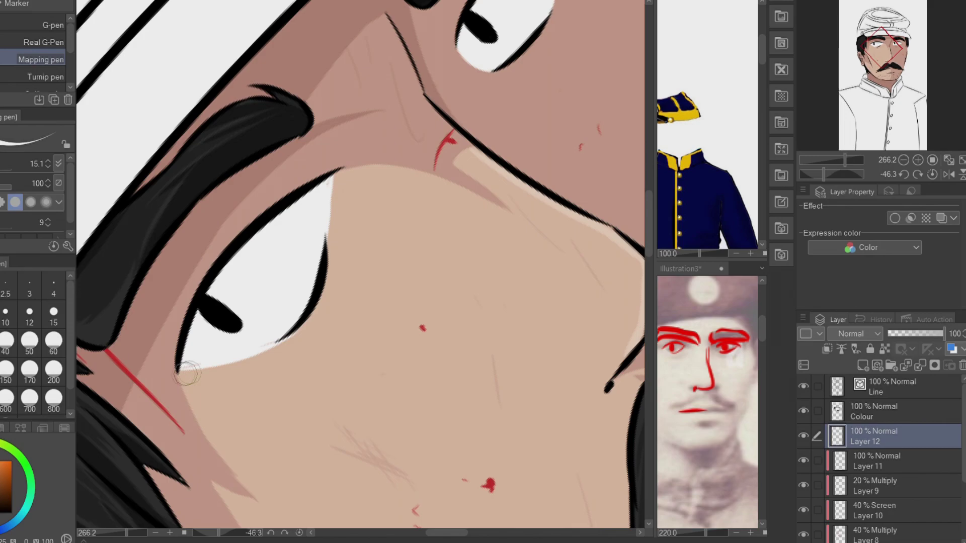
# Redraw the lower lid line of the larger eye on the Line layer and extend the eye white on Layer 12 to meet it
pyautogui.press('e')
pyautogui.hotkey('alt', ']')
pyautogui.hotkey('alt', ']')
pyautogui.press('p')
pyautogui.moveTo(297, 334)
pyautogui.mouseDown()
pyautogui.moveTo(366, 204)
pyautogui.moveTo(319, 283)
pyautogui.moveTo(340, 174)
pyautogui.moveTo(356, 208)
pyautogui.moveTo(344, 224)
pyautogui.moveTo(351, 203)
pyautogui.mouseUp()
pyautogui.click(876, 433)
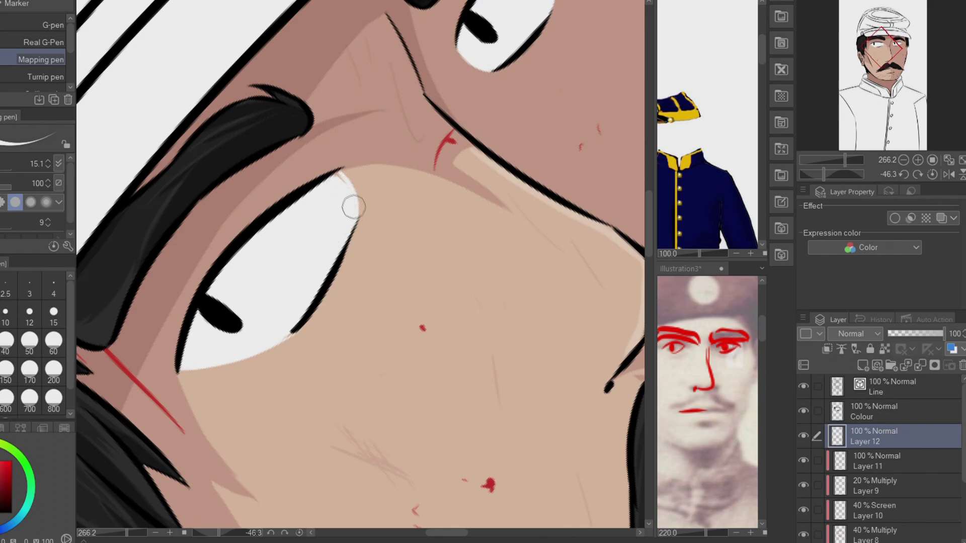
# Add a new layer above Layer 12 and clip it to the eye whites
pyautogui.press('r')
pyautogui.moveTo(308, 256); pyautogui.dragTo(327, 237)
pyautogui.scroll(-5, 359, 266)
pyautogui.hotkey('ctrl', 'shift', 'n')
pyautogui.click(827, 349)
# Set Layer 13 to Multiply and paint pale purple shadows under the upper lids of both eyes
pyautogui.scroll(2, 483, 374)
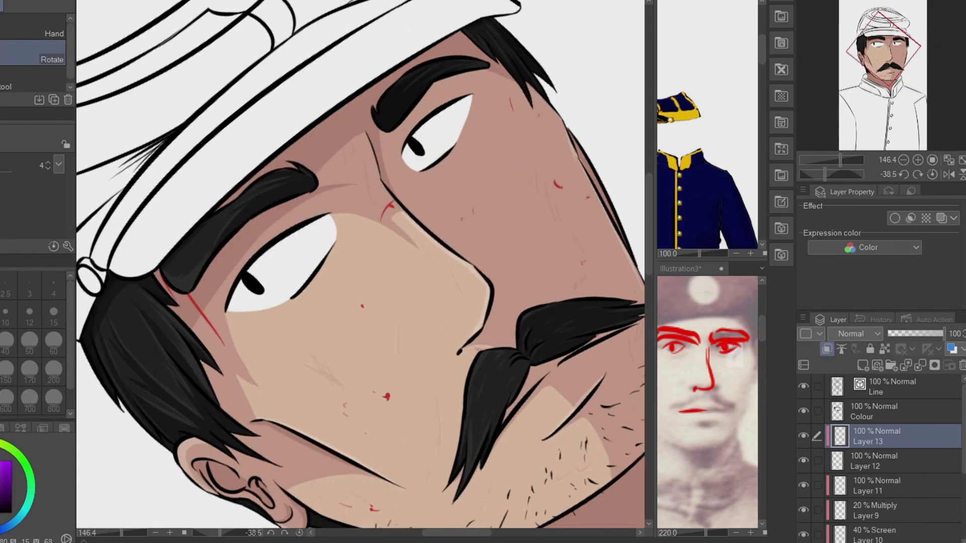
pyautogui.scroll(2, 360, 267)
pyautogui.press('p')
pyautogui.moveTo(242, 337); pyautogui.dragTo(302, 236)
pyautogui.hotkey('ctrl', 'z')
pyautogui.moveTo(244, 327)
pyautogui.mouseDown()
pyautogui.moveTo(257, 284)
pyautogui.moveTo(385, 196)
pyautogui.mouseUp()
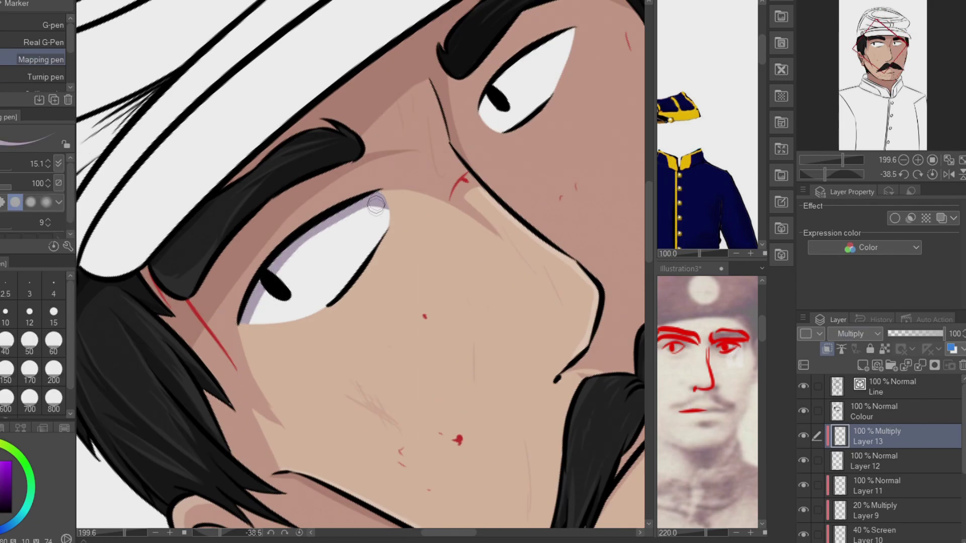
pyautogui.moveTo(485, 115)
pyautogui.mouseDown()
pyautogui.moveTo(548, 55)
pyautogui.moveTo(508, 123)
pyautogui.moveTo(496, 113)
pyautogui.mouseUp()
# Add a layer named Eyeslight above the Line layer and paint small white catchlights in both pupils
pyautogui.click(891, 388)
pyautogui.hotkey('ctrl', 'shift', 'n')
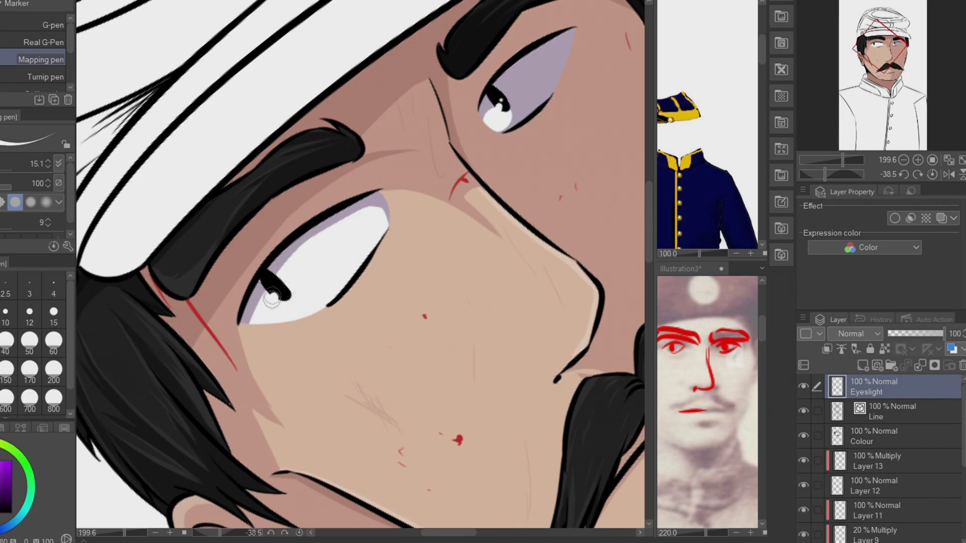
pyautogui.scroll(-3, 276, 286)
pyautogui.hotkey('ctrl', 'alt', '0')
# Set Layer 13 to Normal blending and widen the purple shadow at the larger eye's inner corner
pyautogui.click(872, 457)
pyautogui.scroll(4, 297, 108)
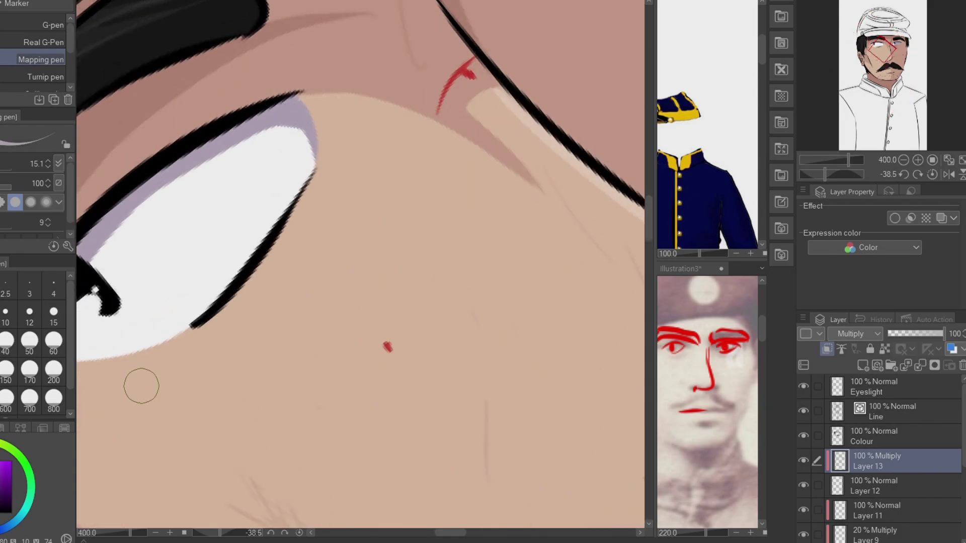
pyautogui.hotkey('ctrl', 'z')
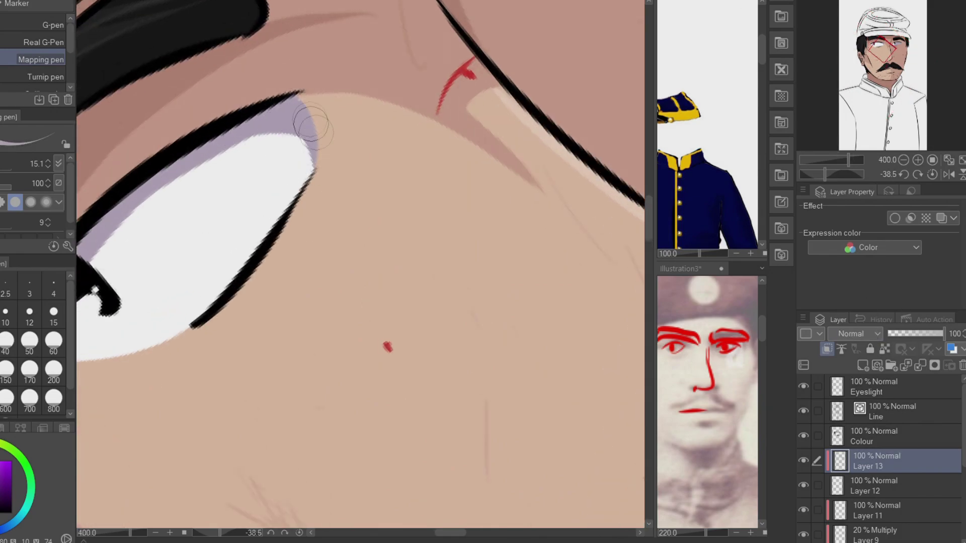
pyautogui.scroll(-8, 313, 210)
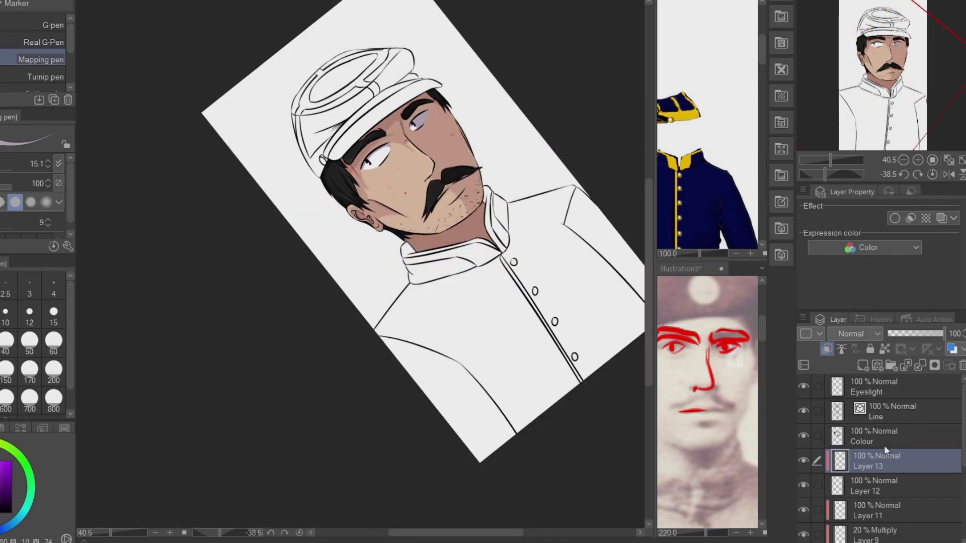
# Add a clipped Multiply layer above Layer 13, paint a deeper shadow in the far eye, and set its opacity to 30%
pyautogui.click(862, 365)
pyautogui.click(827, 348)
pyautogui.scroll(5, 480, 130)
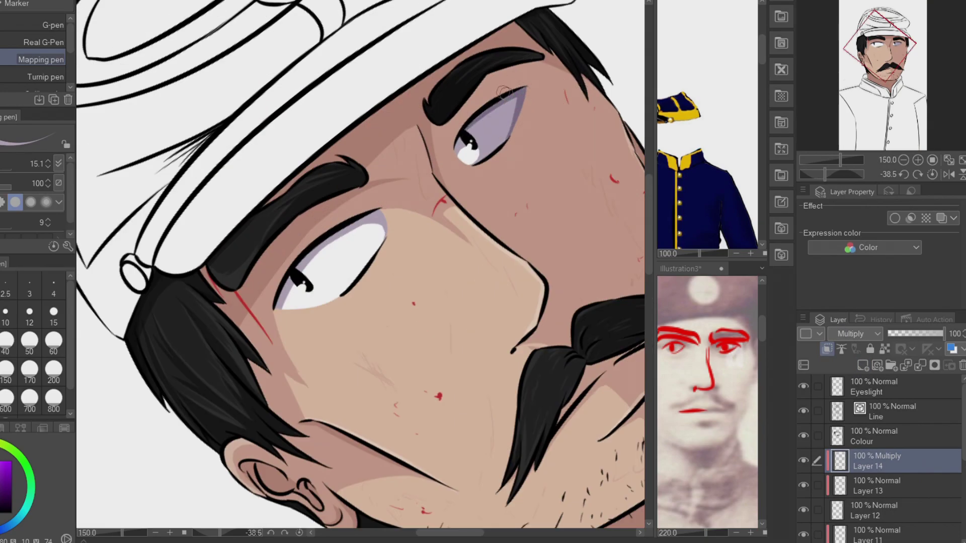
pyautogui.click(904, 334)
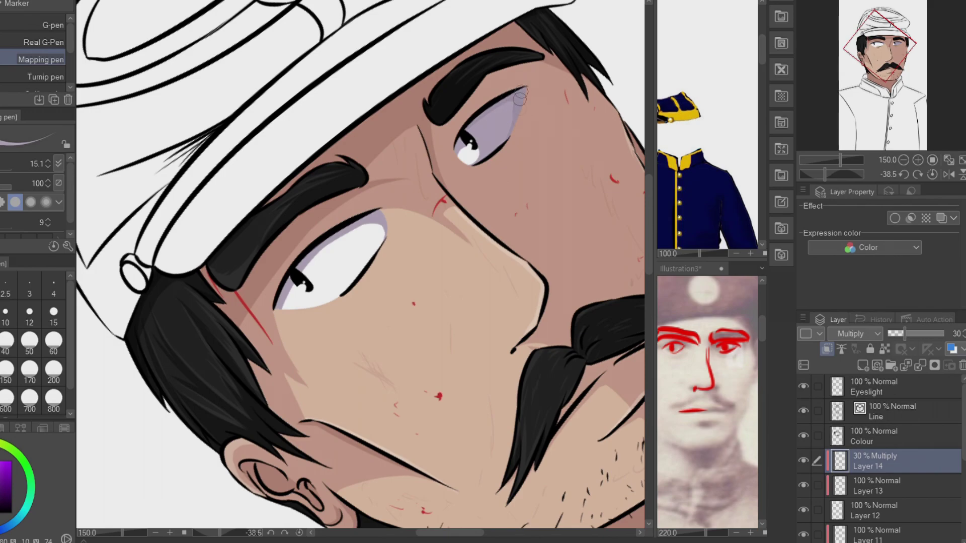
# Set Layer 13's opacity to 60%
pyautogui.click(886, 485)
pyautogui.click(921, 334)
pyautogui.scroll(-6, 612, 416)
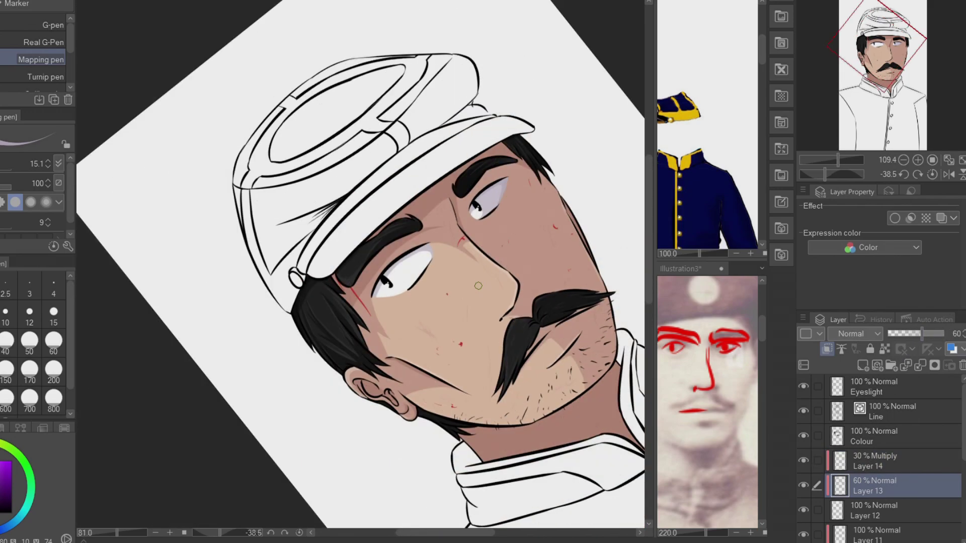
# Merge the skin base, shading, cut and eye layers into the Colour layer
pyautogui.scroll(3, 611, 416)
pyautogui.keyDown('shift'); pyautogui.click(901, 443); pyautogui.keyUp('shift')
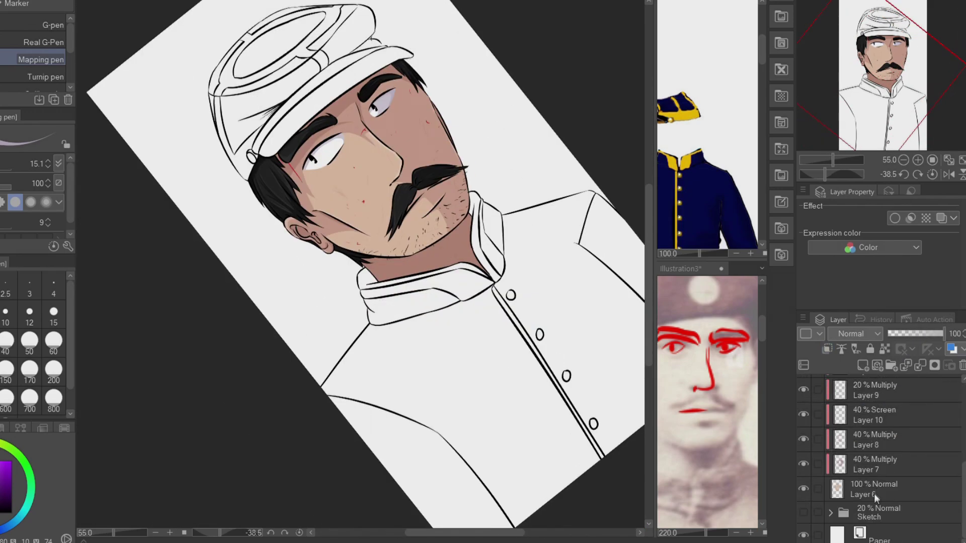
pyautogui.hotkey('shift', 'alt', 'e')
# Sample the yellow from the reference cap and fill the hat's trim with it on a new layer below Colour
pyautogui.scroll(5, 704, 126)
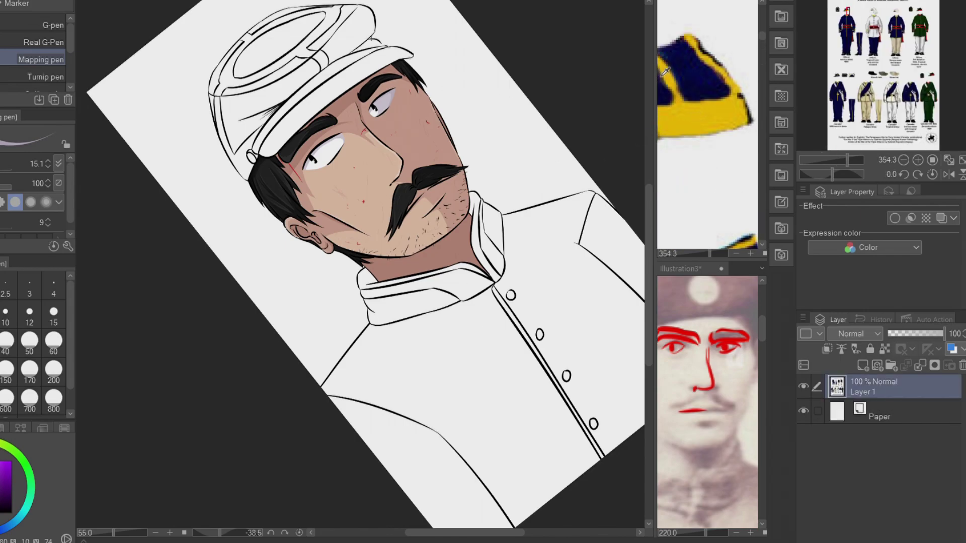
pyautogui.click(698, 117)
pyautogui.press('g')
pyautogui.click(862, 366)
pyautogui.scroll(5, 302, 151)
pyautogui.click(226, 75)
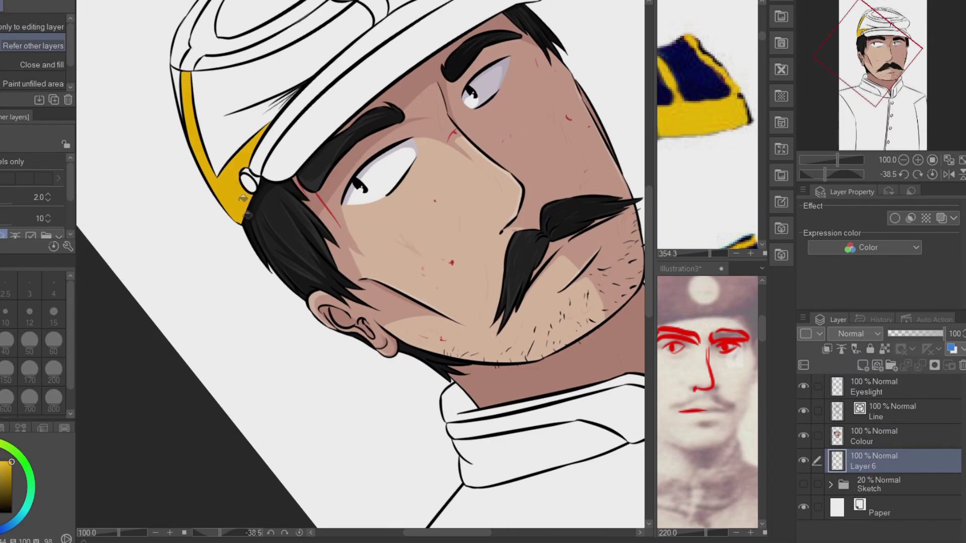
pyautogui.scroll(3, 352, 151)
pyautogui.scroll(2, 430, 103)
# Draw black lines on the Line layer to close the hat band beside the peak and erase the overshooting ends
pyautogui.hotkey('alt', ']')
pyautogui.keyDown('alt'); pyautogui.click(430, 103); pyautogui.keyUp('alt')
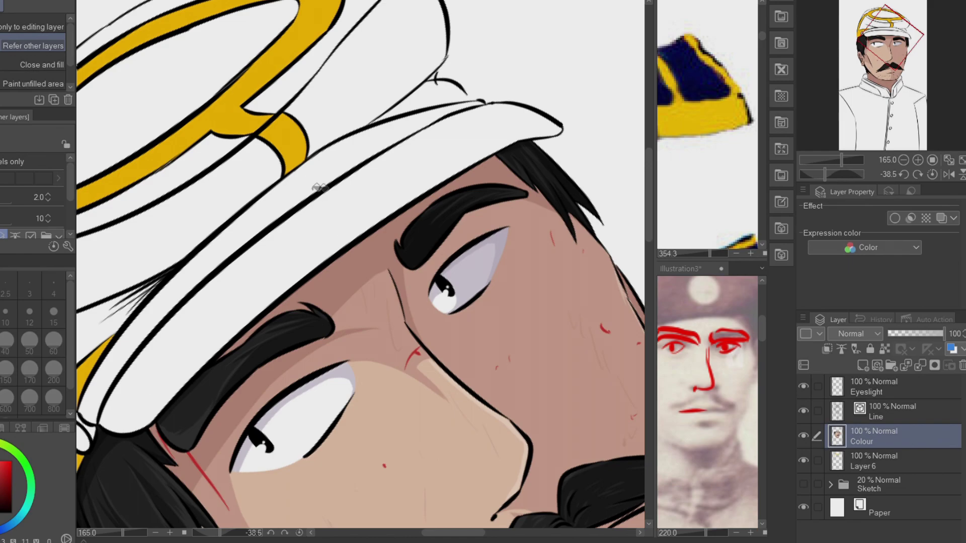
pyautogui.press('p')
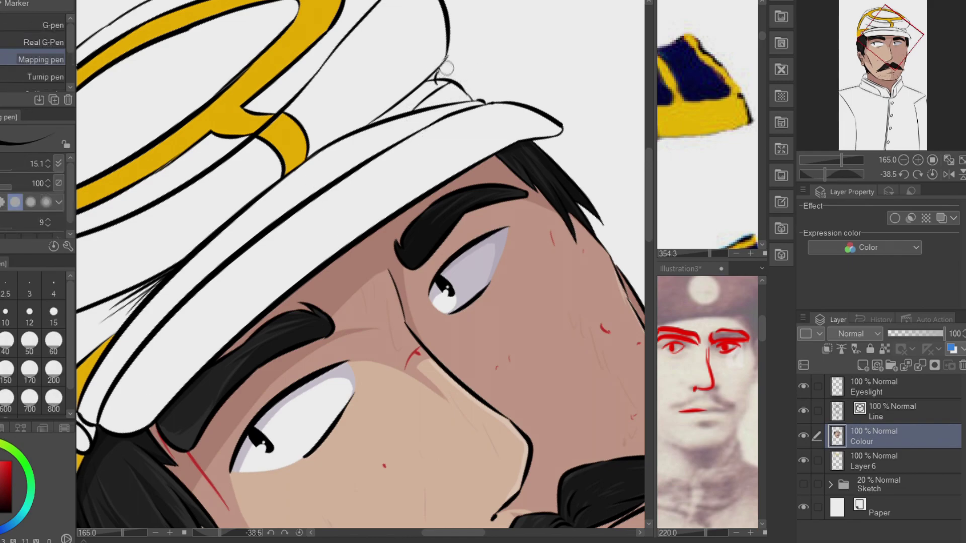
pyautogui.scroll(3, 453, 54)
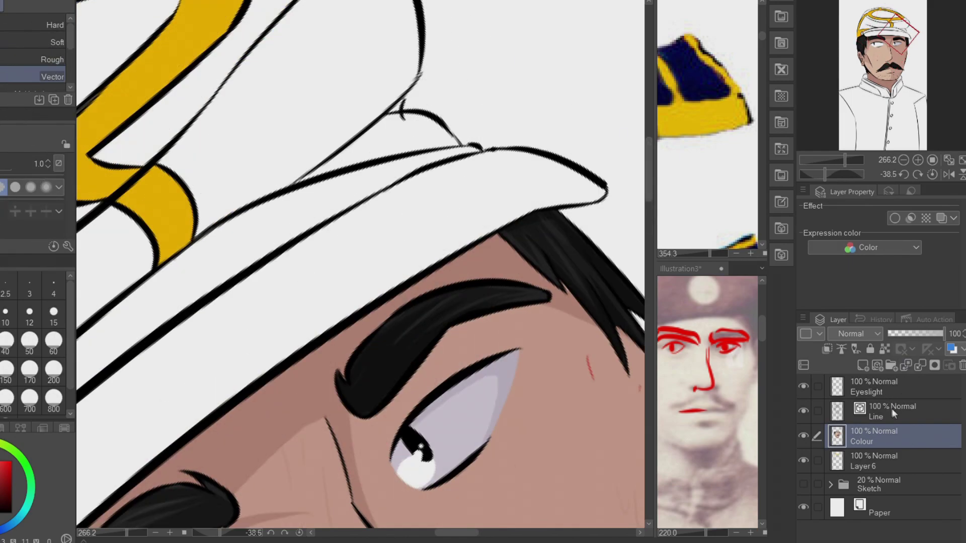
pyautogui.keyDown('alt'); pyautogui.click(424, 125); pyautogui.keyUp('alt')
pyautogui.hotkey('ctrl', 'z')
pyautogui.hotkey('ctrl', 'z')
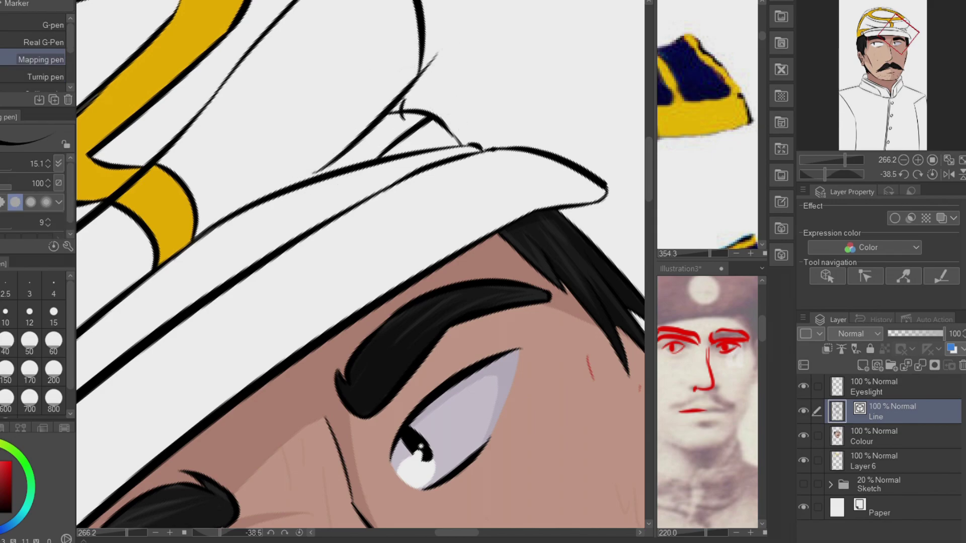
pyautogui.hotkey('ctrl', 'y')
pyautogui.press('e')
pyautogui.hotkey('ctrl', 'y')
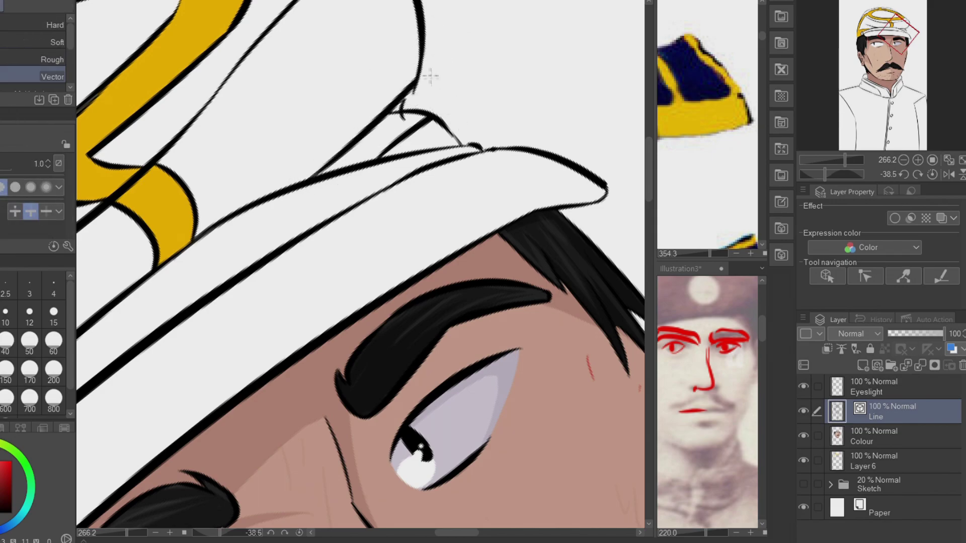
# Fill the small band piece beside the hat's peak with yellow on the Colour layer
pyautogui.scroll(-5, 564, 251)
pyautogui.press('g')
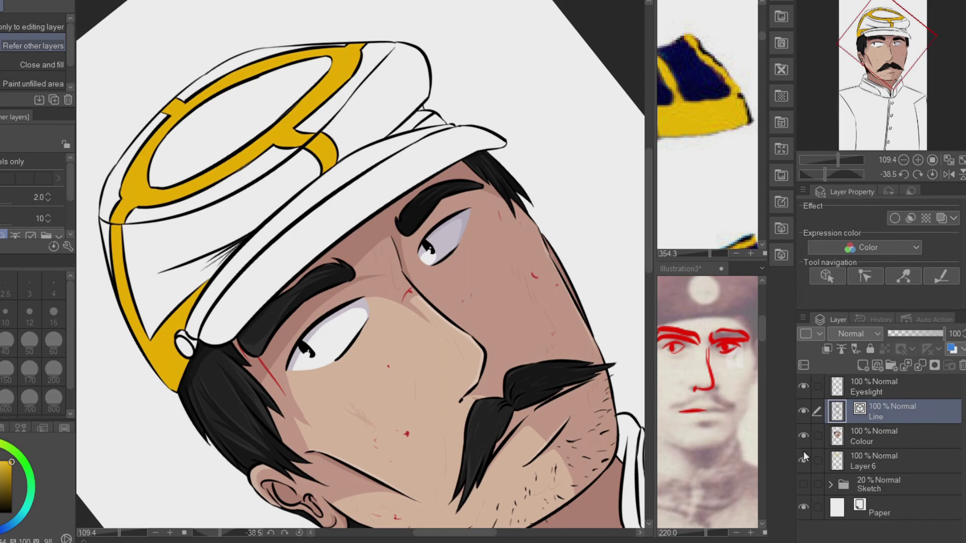
pyautogui.keyDown('ctrl'); pyautogui.click(564, 251); pyautogui.keyUp('ctrl')
pyautogui.scroll(-4, 456, 135)
pyautogui.scroll(-3, 473, 137)
pyautogui.scroll(4, 473, 137)
pyautogui.scroll(-4, 473, 136)
# Try filling the collar trim, front piping and buttons with yellow on the Colour layer, and undo it
pyautogui.hotkey('ctrl', 'Tab')
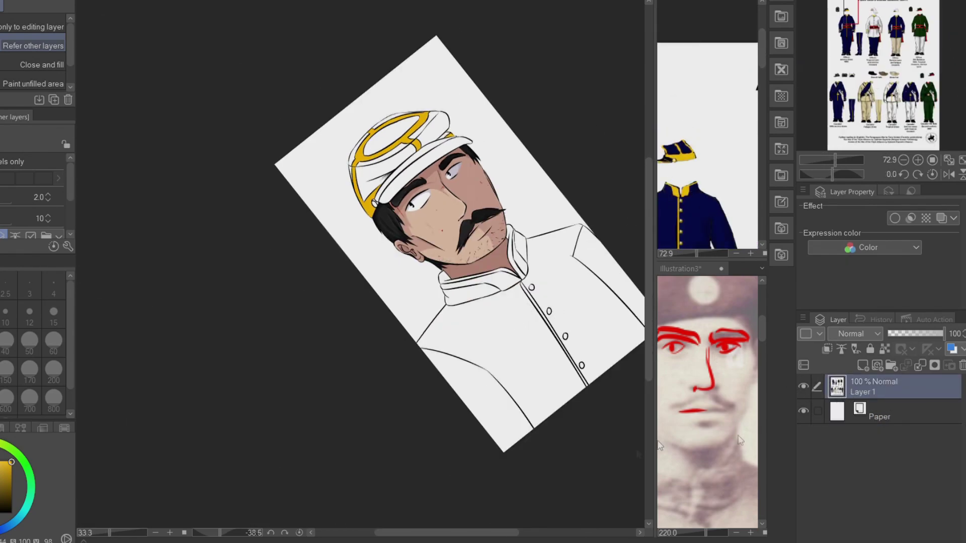
pyautogui.hotkey('ctrl', 'Tab')
pyautogui.scroll(4, 505, 301)
pyautogui.scroll(-4, 504, 301)
pyautogui.scroll(2, 504, 300)
pyautogui.scroll(-2, 505, 301)
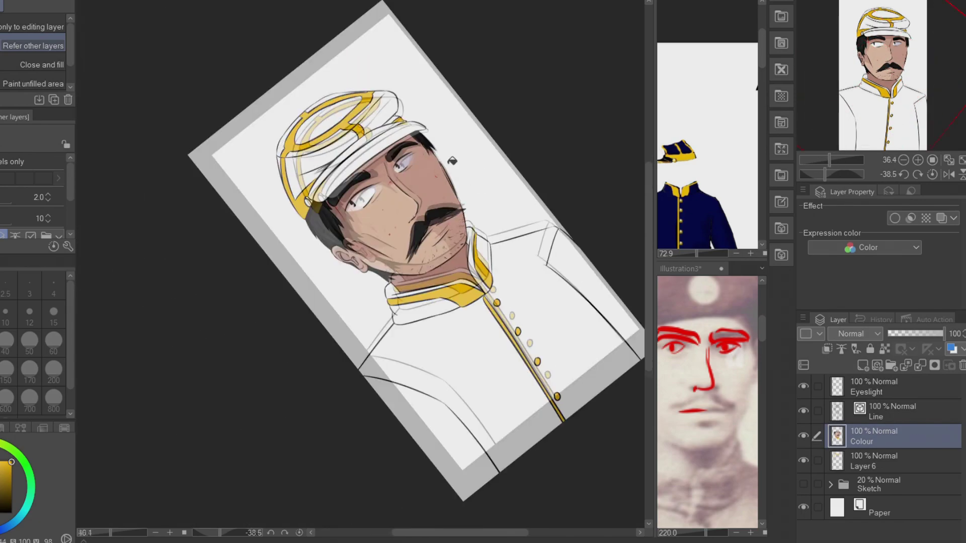
pyautogui.scroll(1, 439, 254)
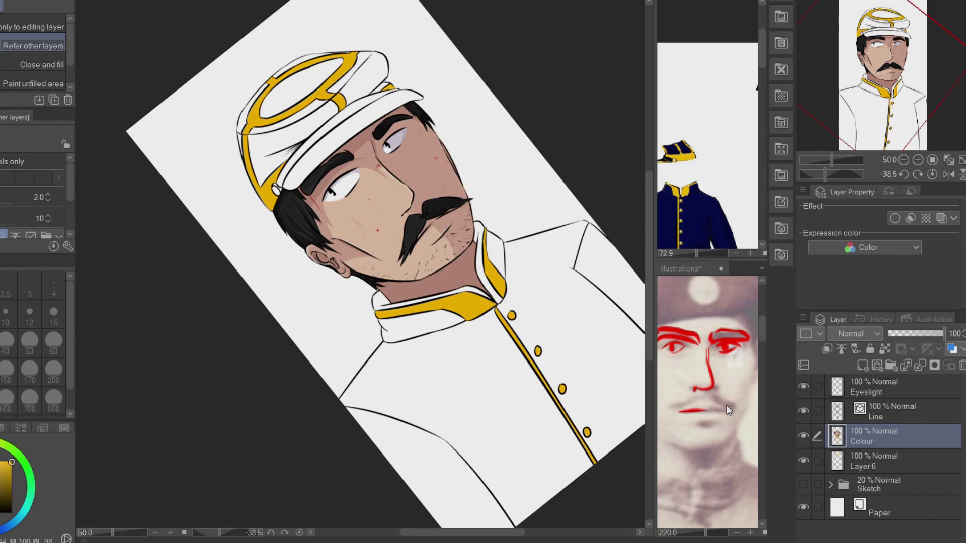
pyautogui.hotkey('ctrl', 'z')
# Fill the collar trim, front piping and buttons with yellow on Layer 6
pyautogui.click(835, 461)
pyautogui.scroll(2, 493, 277)
pyautogui.click(537, 346)
pyautogui.click(563, 388)
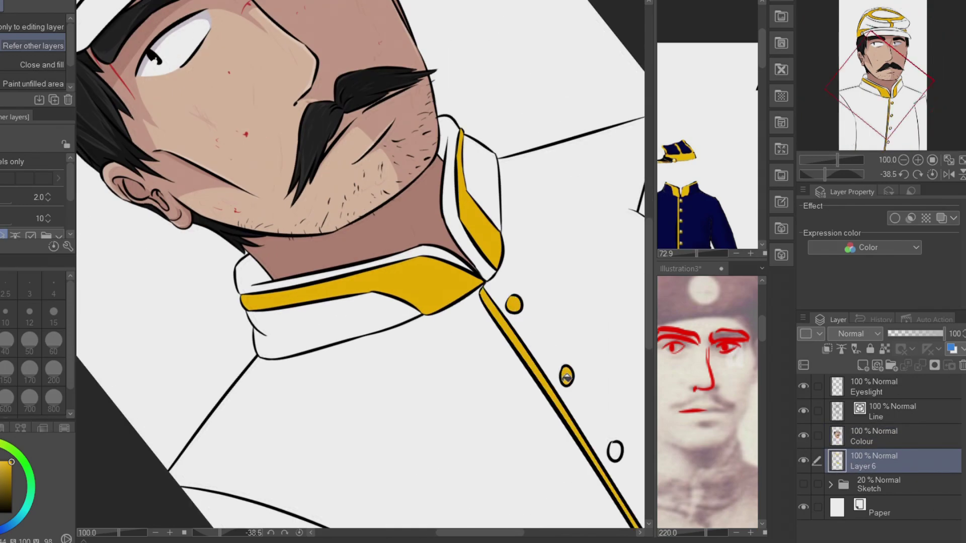
pyautogui.scroll(-2, 563, 388)
# Add a Multiply layer clipped to Layer 6 and shade the collar trim, front piping and buttons orange
pyautogui.click(862, 366)
pyautogui.click(827, 349)
pyautogui.scroll(-2, 601, 407)
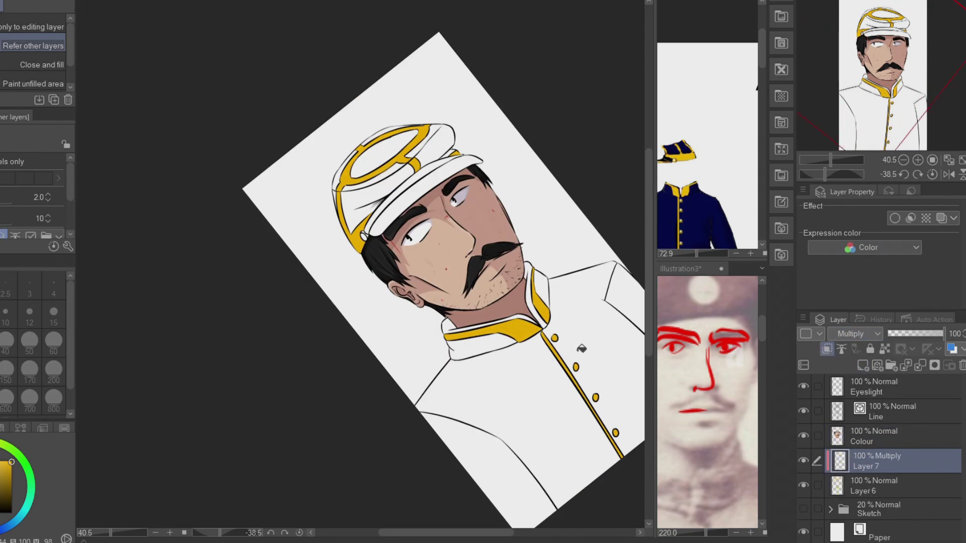
pyautogui.scroll(3, 601, 408)
pyautogui.scroll(2, 601, 407)
pyautogui.moveTo(333, 172); pyautogui.dragTo(395, 224)
pyautogui.scroll(-3, 336, 198)
pyautogui.scroll(4, 336, 199)
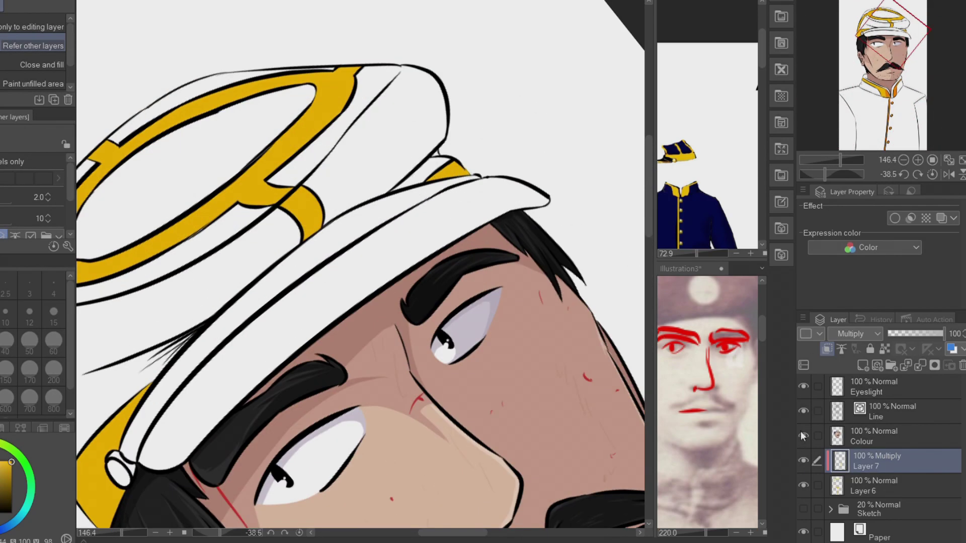
# Select the band area beside the hat's peak on the Colour layer and clear its yellow fill
pyautogui.click(849, 433)
pyautogui.press('m')
pyautogui.moveTo(395, 145); pyautogui.dragTo(481, 201)
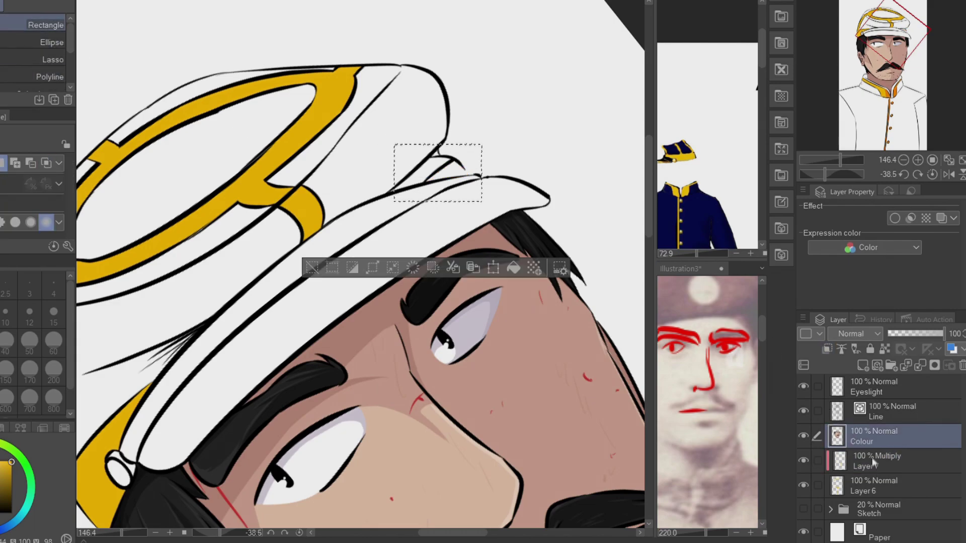
# Close the gap in the band outline beside the hat's peak and fill that piece with yellow on Layer 6
pyautogui.click(873, 485)
pyautogui.hotkey('ctrl', 'd')
pyautogui.scroll(4, 472, 116)
pyautogui.moveTo(446, 251); pyautogui.dragTo(453, 260)
pyautogui.press('g')
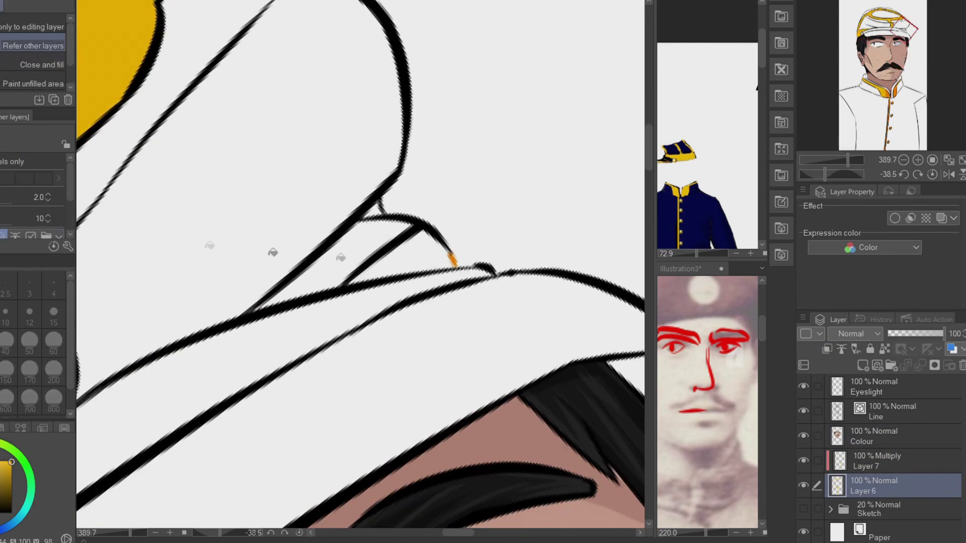
pyautogui.click(398, 254)
# Shade the upper and front parts of the hat's oval trim and its front loop orange on Layer 7
pyautogui.click(878, 460)
pyautogui.scroll(-6, 288, 180)
pyautogui.scroll(1, 288, 179)
pyautogui.press('p')
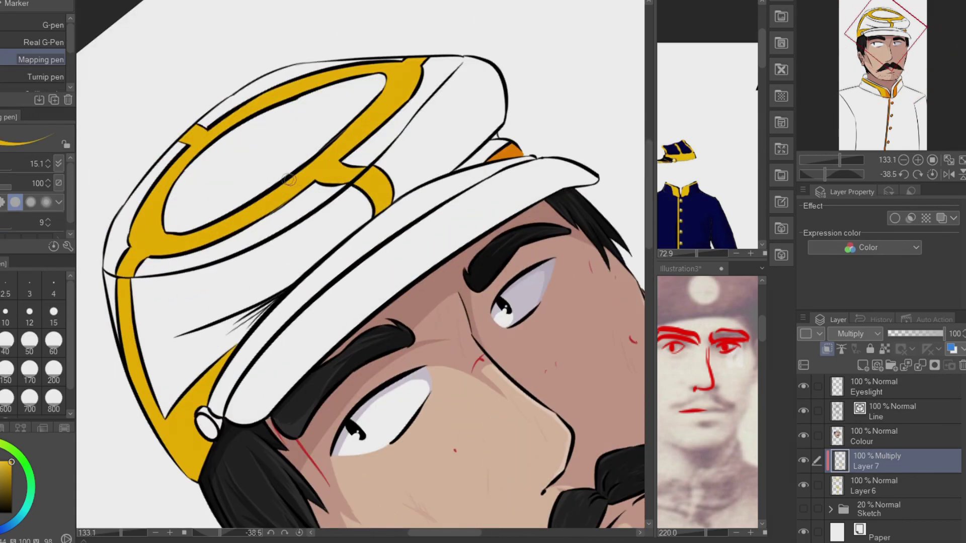
pyautogui.moveTo(192, 138); pyautogui.dragTo(366, 173)
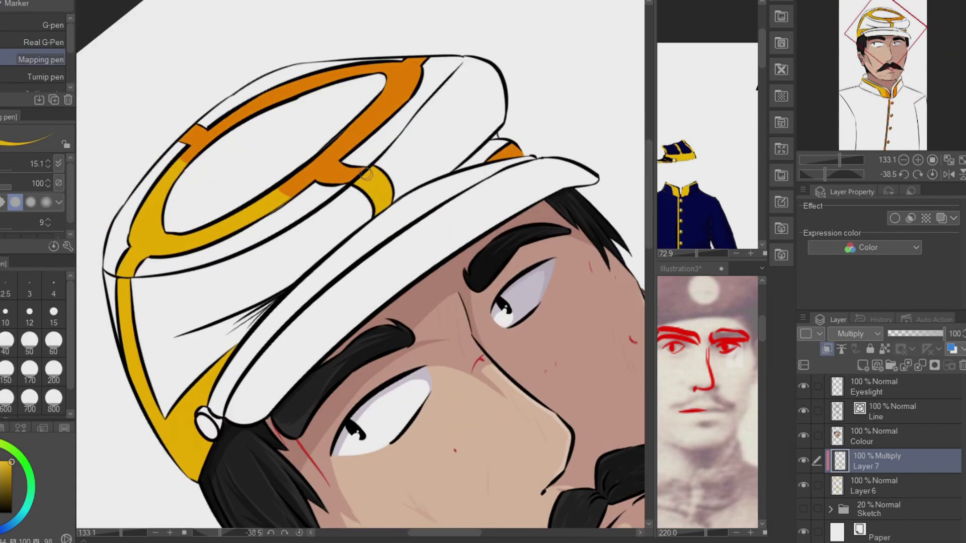
pyautogui.press('g')
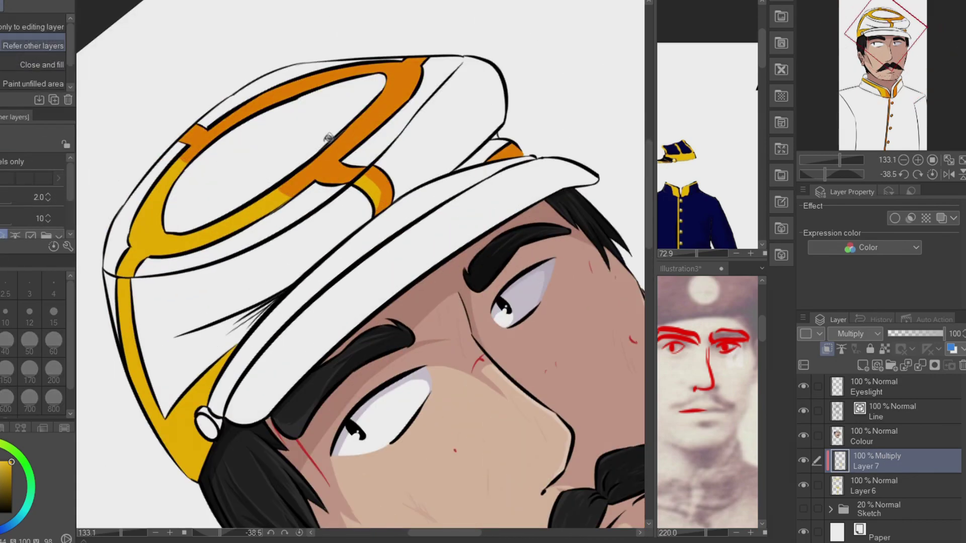
# Shade the trim at the hat's lower back corner and the joint below the oval orange on Layer 7
pyautogui.press('p')
pyautogui.press('g')
pyautogui.click(174, 423)
pyautogui.press('p')
pyautogui.moveTo(120, 269); pyautogui.dragTo(140, 273)
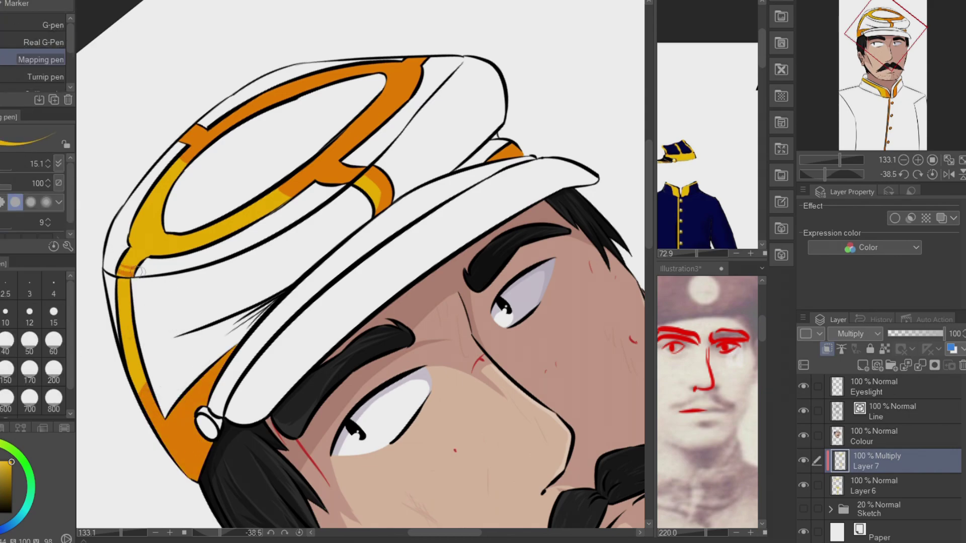
# Add a second clipped Multiply layer above Layer 7 and paint a thin shadow along the collar trim's lower edge
pyautogui.scroll(-1, 617, 236)
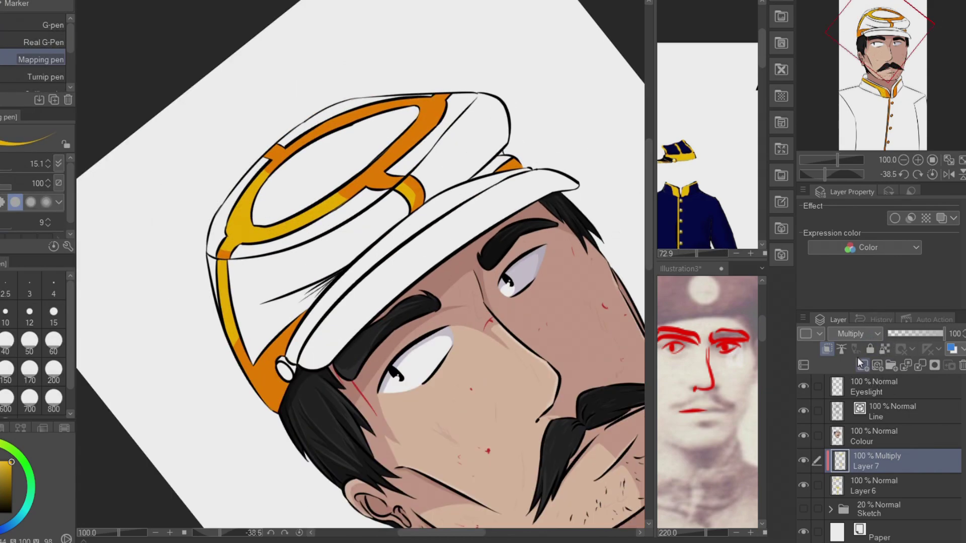
pyautogui.click(862, 365)
pyautogui.scroll(1, 554, 260)
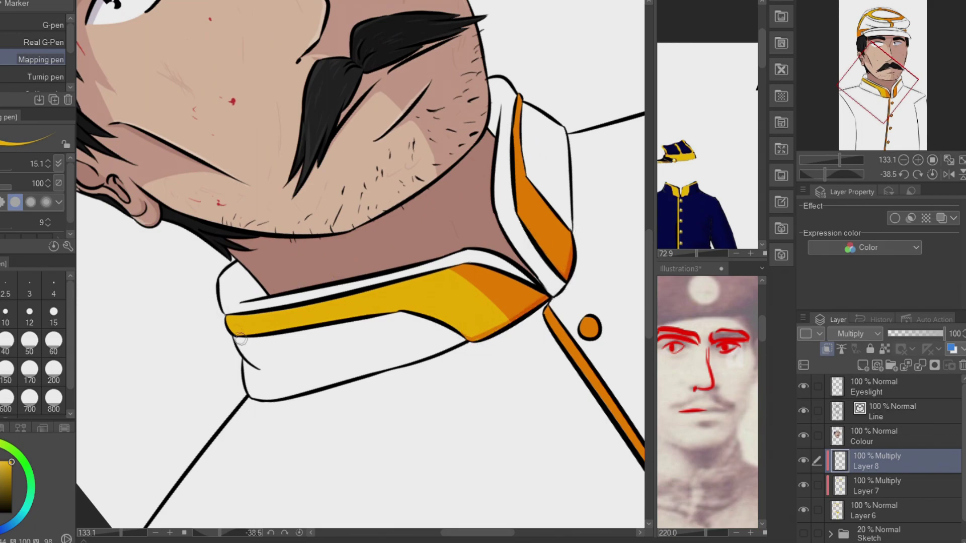
pyautogui.moveTo(367, 316); pyautogui.dragTo(423, 314)
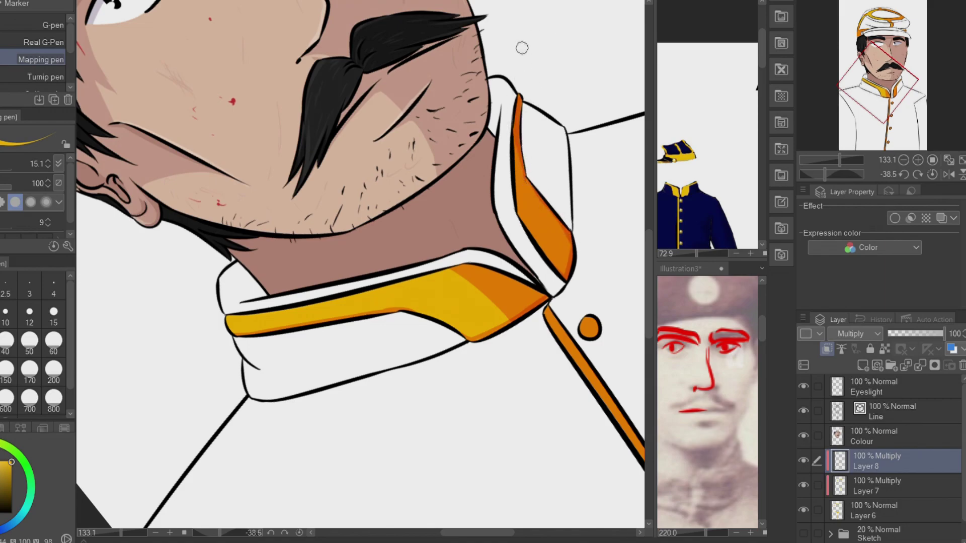
pyautogui.scroll(-5, 522, 48)
pyautogui.scroll(5, 204, 130)
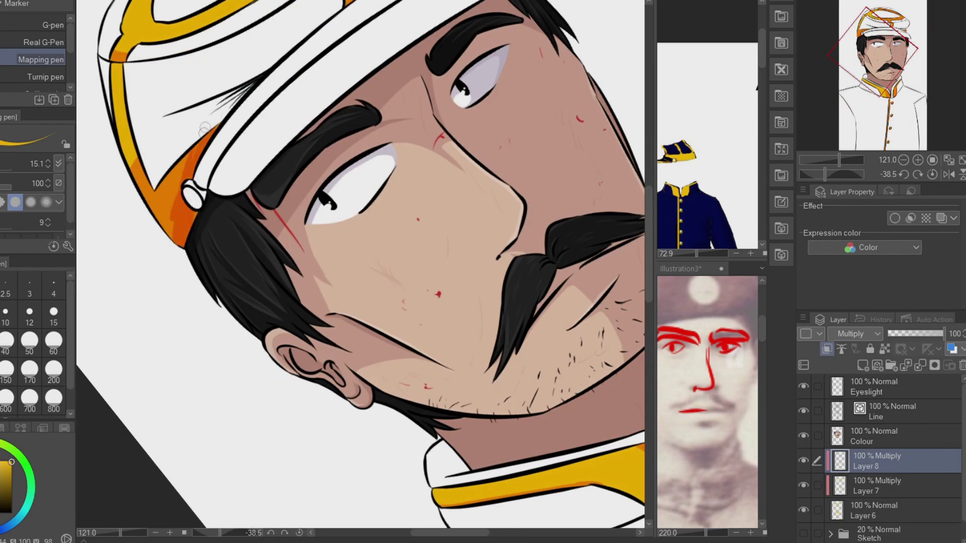
# Lower the opacity of the trim shading layers, Layer 7 and Layer 8, to 60%
pyautogui.scroll(-3, 204, 130)
pyautogui.scroll(4, 322, 166)
pyautogui.scroll(-3, 443, 137)
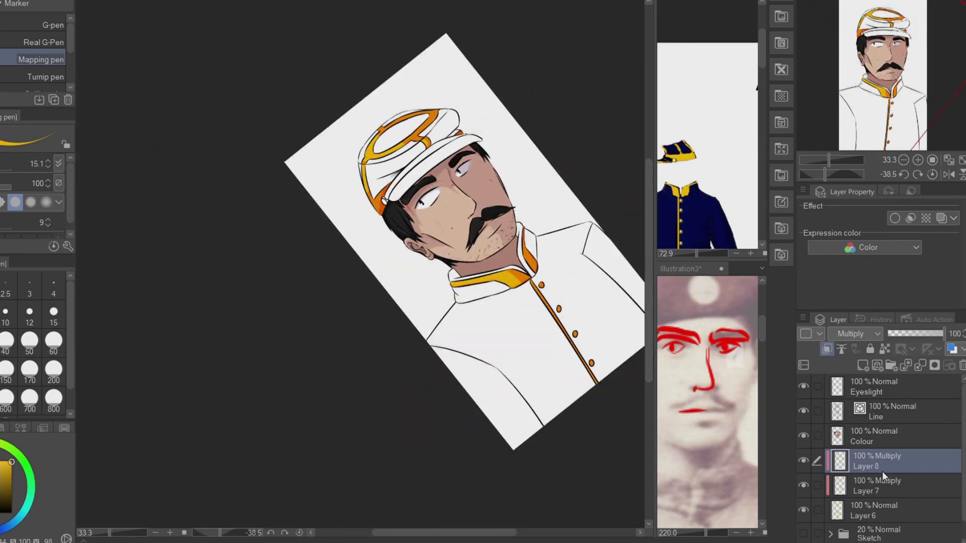
pyautogui.moveTo(943, 334); pyautogui.dragTo(921, 334)
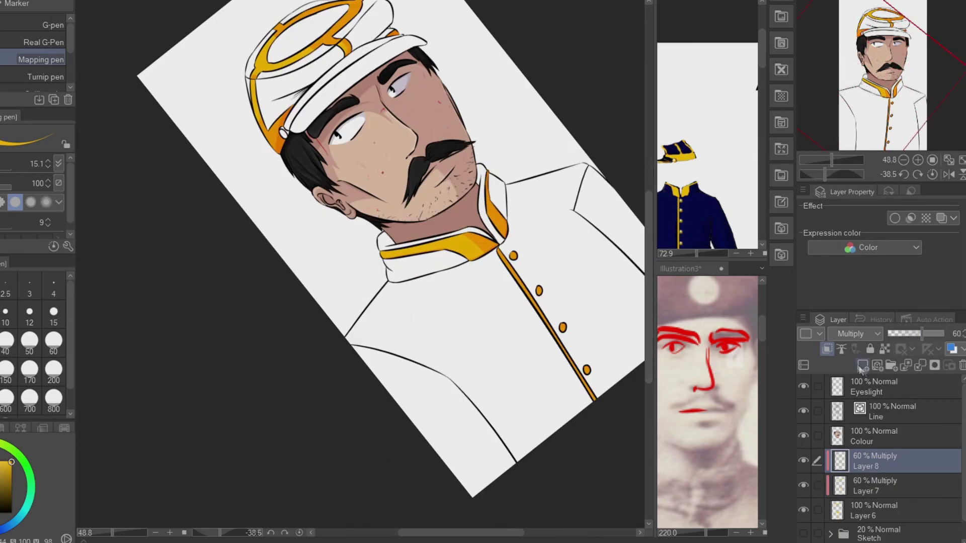
# Add a clipped Screen layer above Layer 8 and paint yellow edge highlights and shine spots on the larger collar trim piece
pyautogui.click(862, 365)
pyautogui.scroll(5, 353, 252)
pyautogui.moveTo(296, 120)
pyautogui.mouseDown()
pyautogui.moveTo(317, 88)
pyautogui.moveTo(418, 50)
pyautogui.mouseUp()
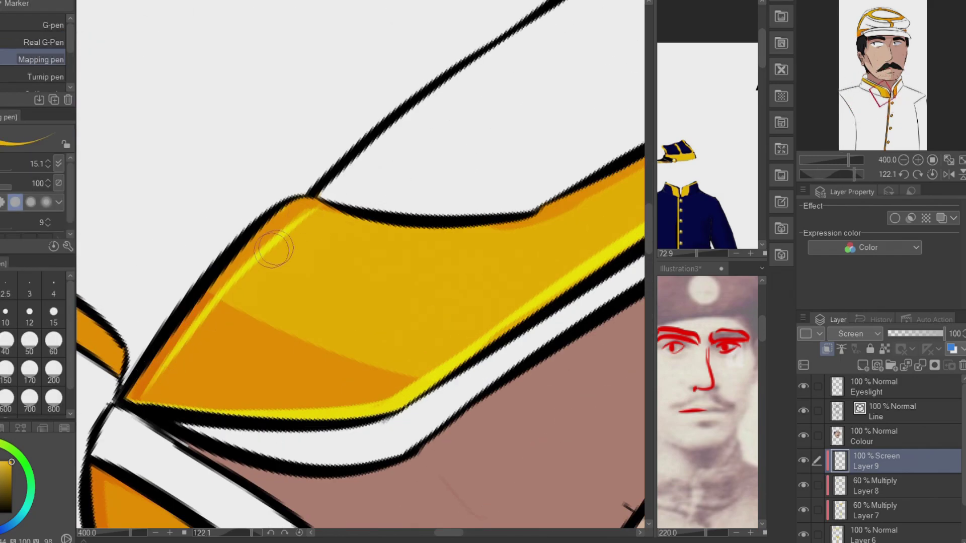
pyautogui.moveTo(322, 264); pyautogui.dragTo(410, 224)
pyautogui.moveTo(347, 237); pyautogui.dragTo(413, 214)
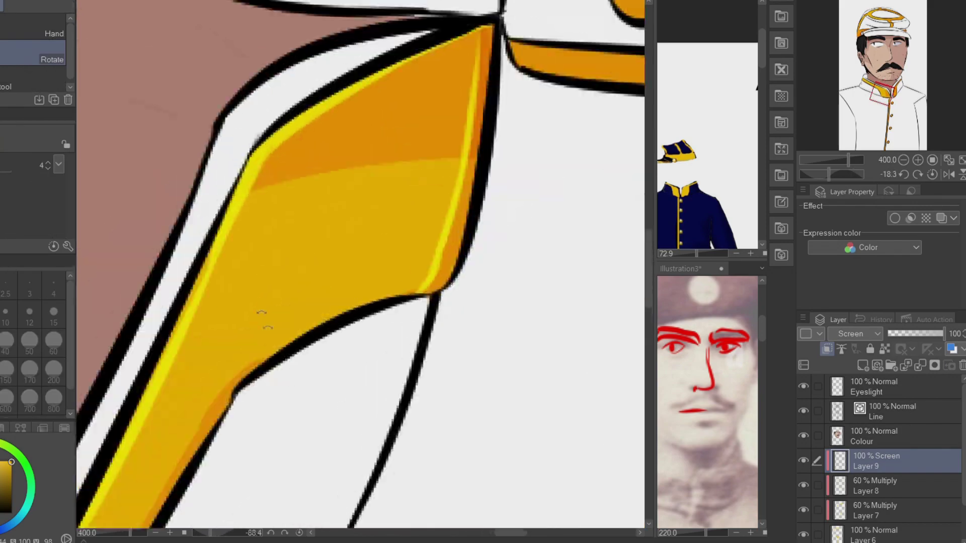
pyautogui.click(224, 259)
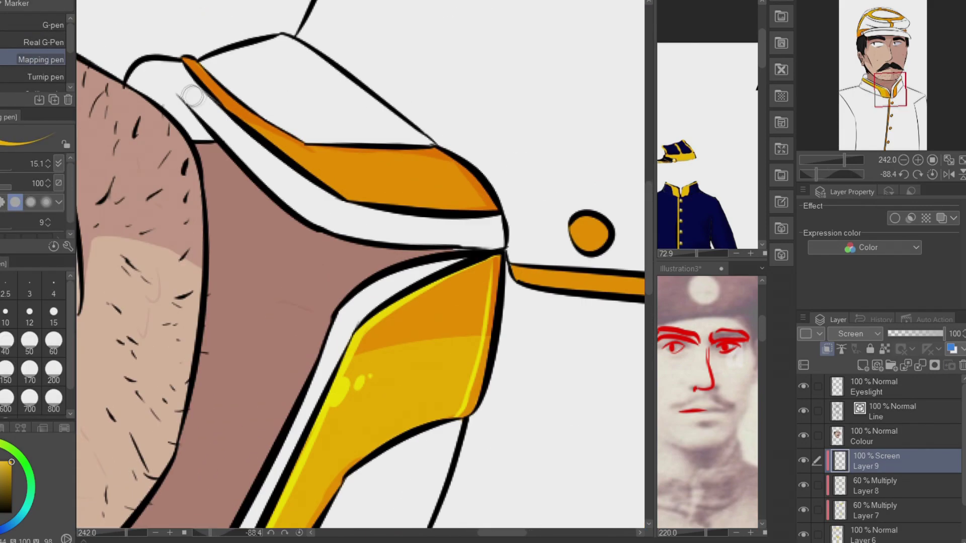
# Paint yellow highlights on the other collar trim piece, the coat's front stripe and its buttons on Layer 9
pyautogui.moveTo(186, 61); pyautogui.dragTo(301, 146)
pyautogui.moveTo(343, 195); pyautogui.dragTo(485, 212)
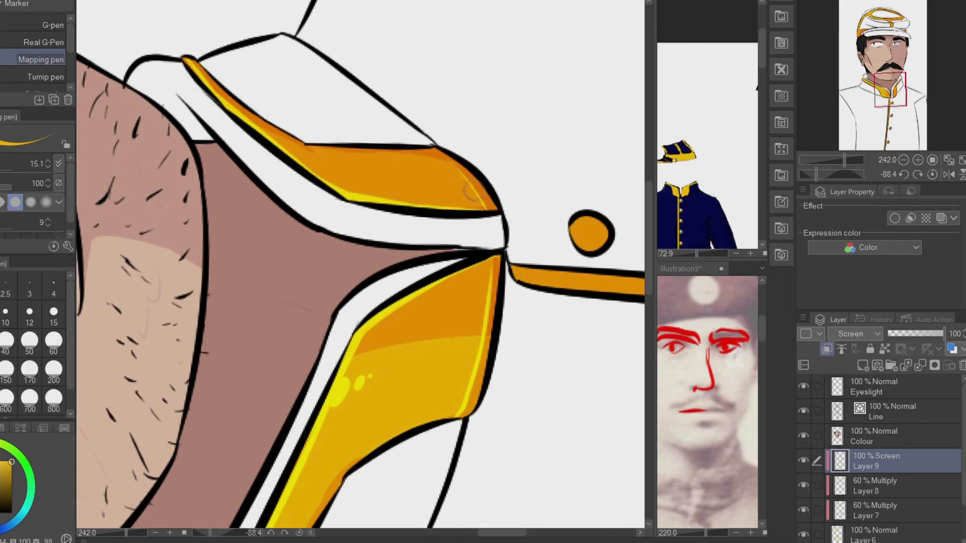
pyautogui.scroll(-3, 334, 165)
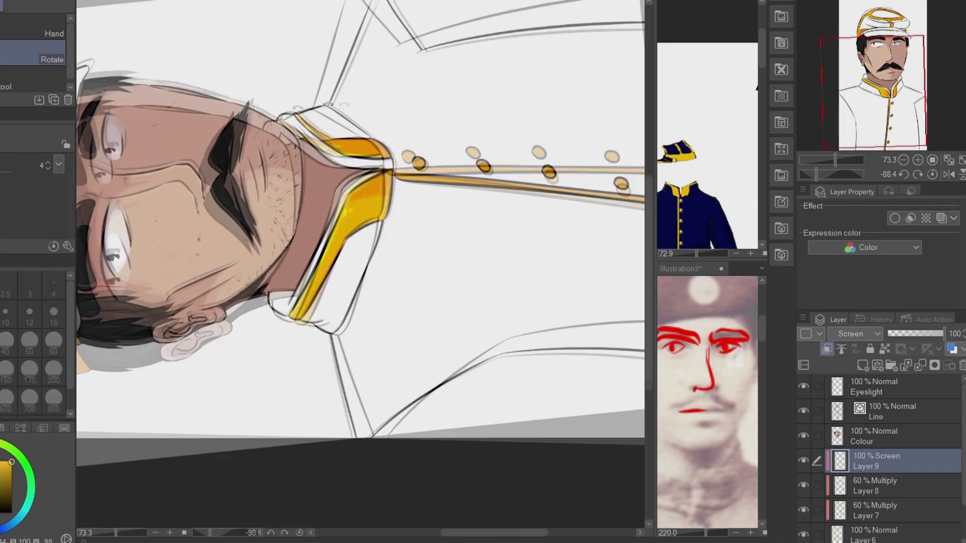
pyautogui.moveTo(334, 165); pyautogui.dragTo(369, 476)
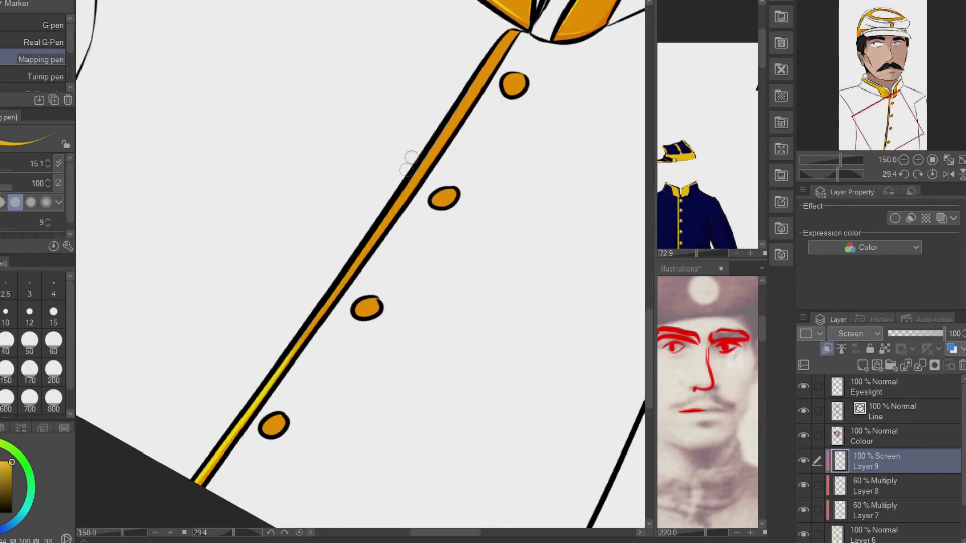
pyautogui.moveTo(312, 327); pyautogui.dragTo(423, 159)
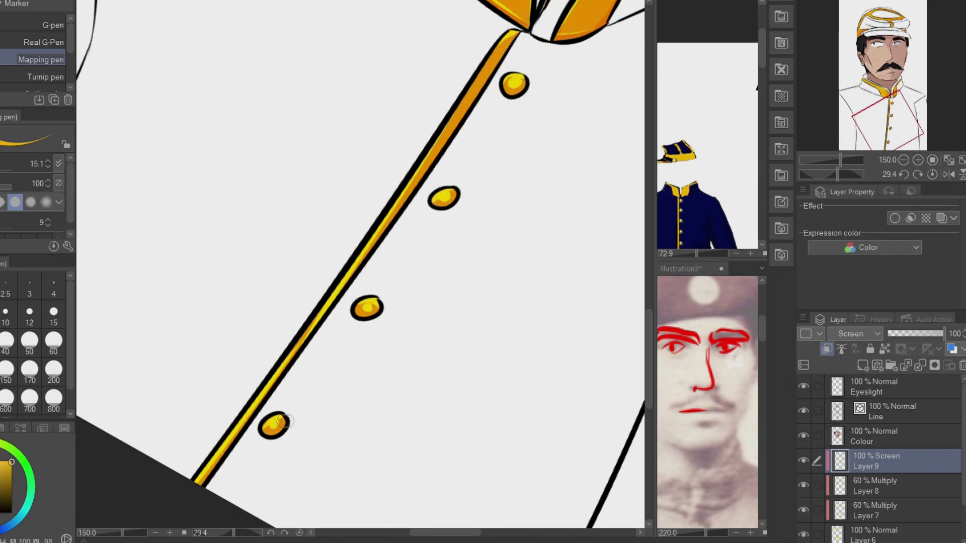
# Paint bright yellow highlights along the edges of the hat's oval and side trim on Layer 9
pyautogui.scroll(-5, 294, 422)
pyautogui.scroll(4, 363, 113)
pyautogui.hotkey('ctrl', 'z')
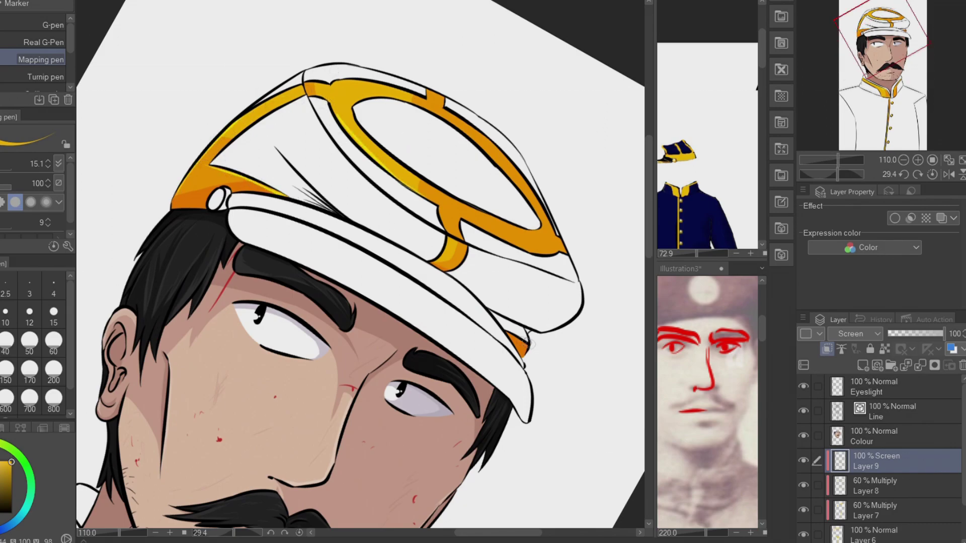
pyautogui.moveTo(545, 243); pyautogui.dragTo(166, 382)
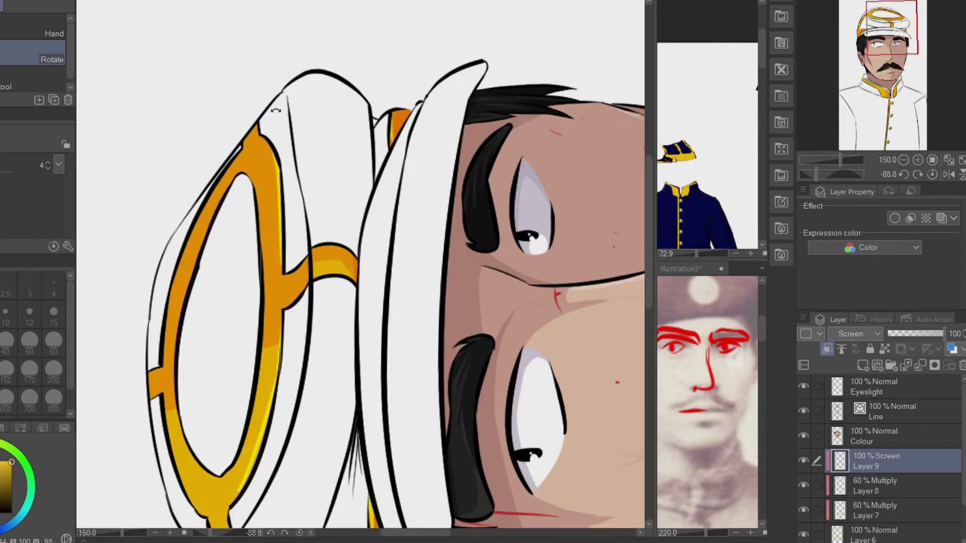
pyautogui.scroll(-5, 181, 336)
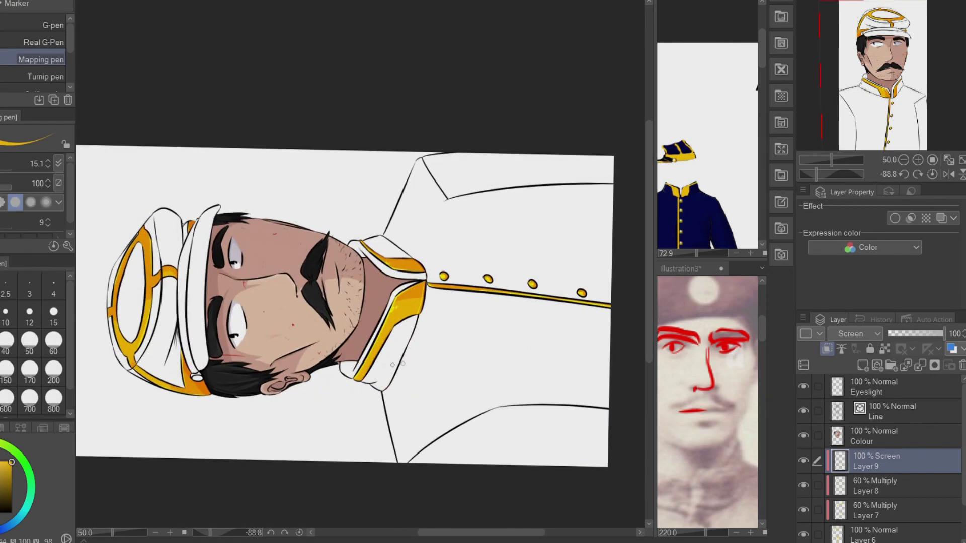
# Merge the trim's base, shading and highlight layers into the Colour layer
pyautogui.hotkey('ctrl', 'e')
pyautogui.hotkey('ctrl', 'e')
pyautogui.hotkey('ctrl', 'e')
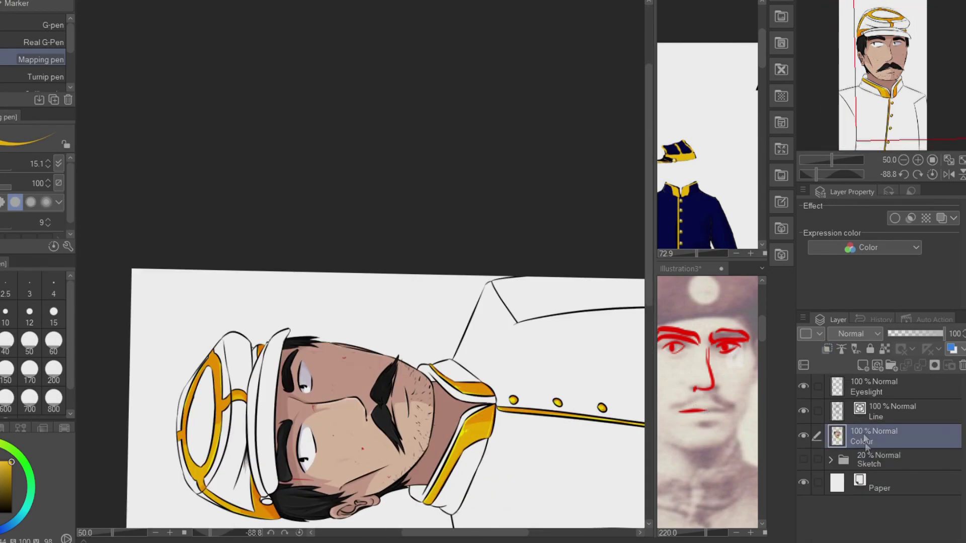
pyautogui.scroll(-2, 173, 224)
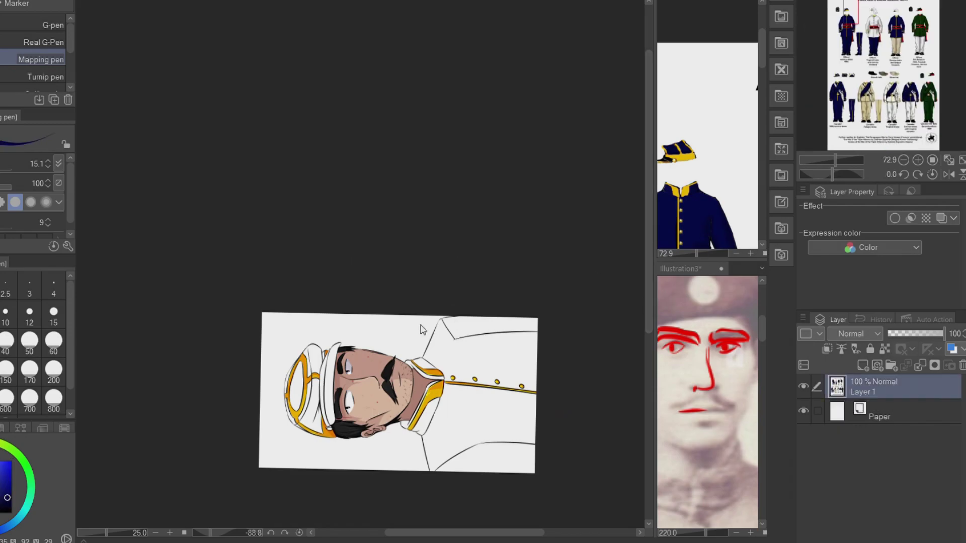
# Fill the coat with the reference uniform's navy blue on a new Layer 6 below Colour
pyautogui.press('g')
pyautogui.click(470, 424)
pyautogui.scroll(5, 455, 262)
pyautogui.scroll(-4, 455, 262)
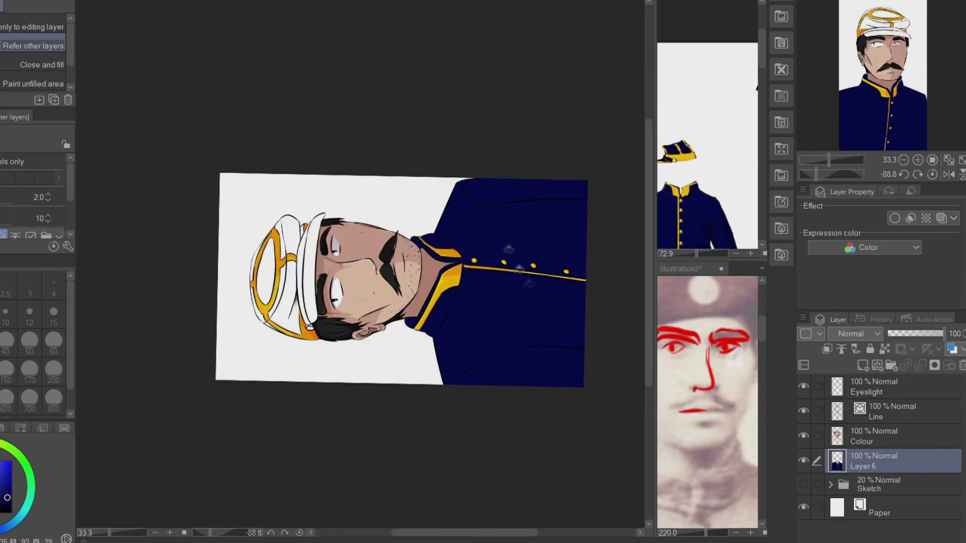
# Touch up unfilled spots around the coat's collar with navy on Layer 6
pyautogui.scroll(4, 355, 319)
pyautogui.press('p')
pyautogui.scroll(5, 315, 98)
pyautogui.scroll(-5, 488, 134)
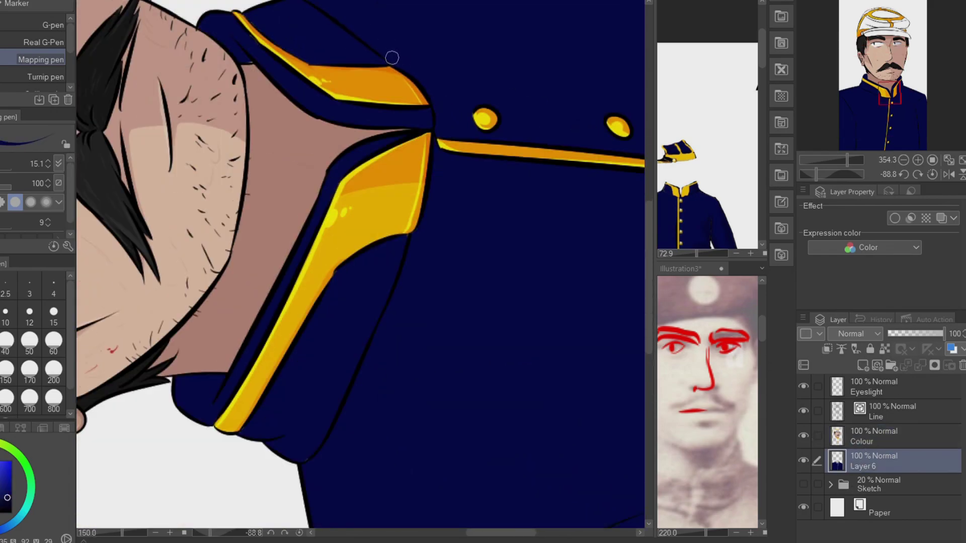
pyautogui.scroll(2, 574, 327)
pyautogui.scroll(3, 126, 204)
# Clean up stray outlines around the collar on the Line layer with the vector eraser, and return to Layer 6
pyautogui.click(876, 411)
pyautogui.press('e')
pyautogui.scroll(1, 126, 208)
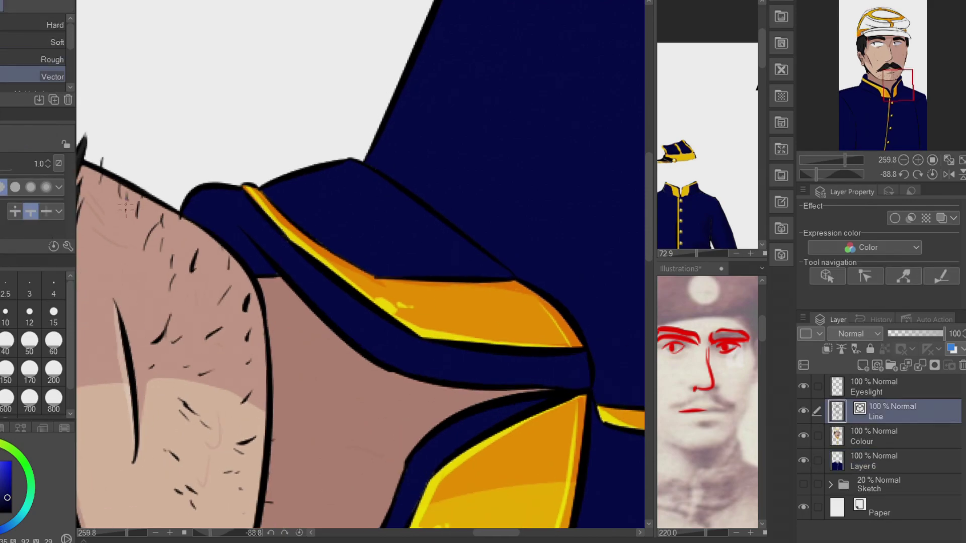
pyautogui.scroll(-3, 183, 220)
pyautogui.click(876, 460)
pyautogui.press('p')
pyautogui.scroll(-6, 359, 264)
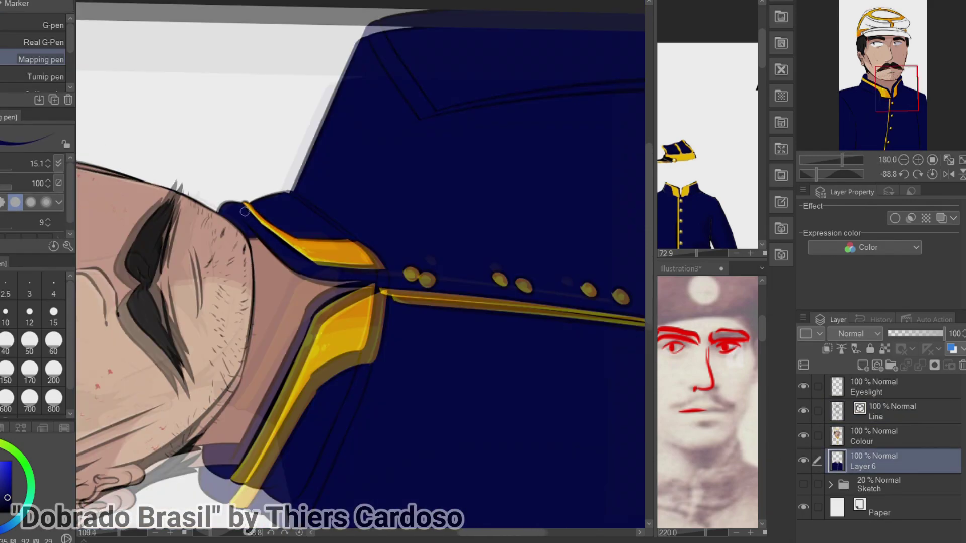
# Fill the hat's crown sections and oval top with navy on Layer 6 and touch up small gaps with the Mapping pen
pyautogui.press('g')
pyautogui.scroll(3, 115, 236)
pyautogui.click(171, 256)
pyautogui.click(176, 135)
pyautogui.click(116, 187)
pyautogui.scroll(2, 221, 86)
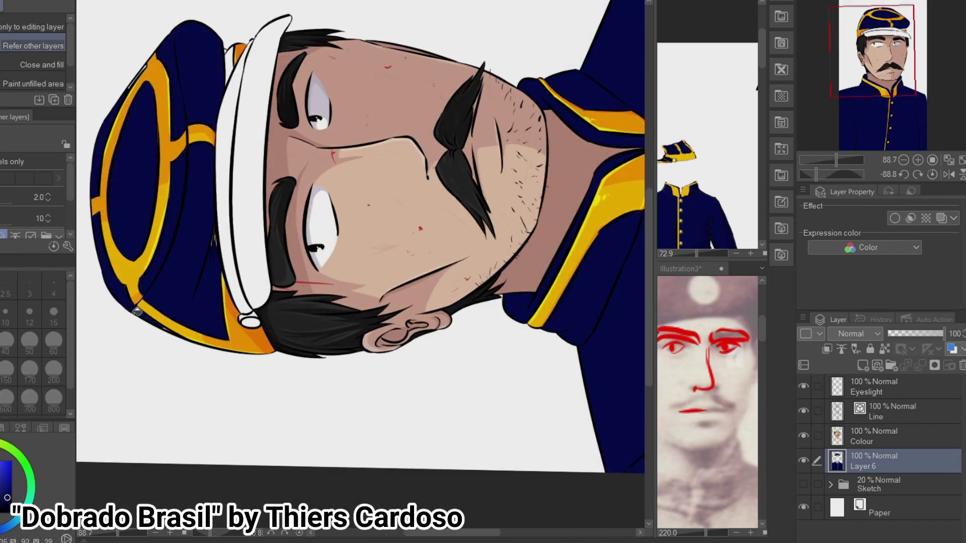
pyautogui.press('p')
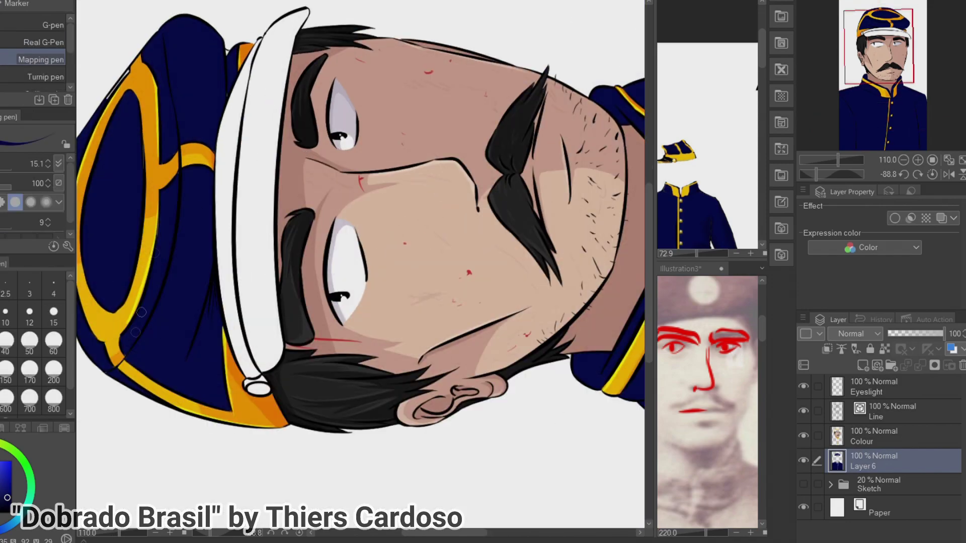
pyautogui.scroll(-5, 221, 49)
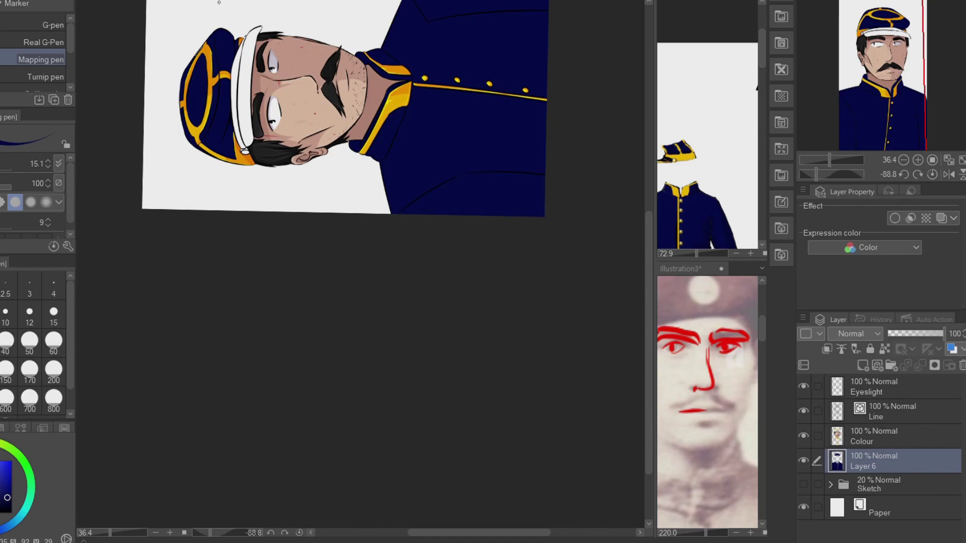
pyautogui.scroll(8, 202, 20)
pyautogui.scroll(-5, 345, 108)
# Add a clipped Multiply layer above Layer 6 and fill outlined shadow areas on the hat's oval top, band and side
pyautogui.press('r')
pyautogui.moveTo(345, 108); pyautogui.dragTo(579, 376)
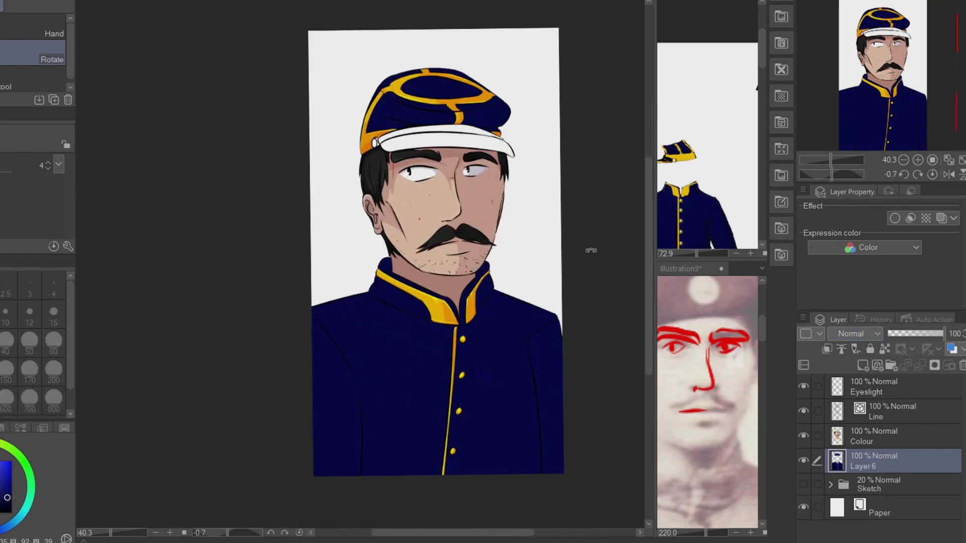
pyautogui.hotkey('ctrl', 'shift', 'n')
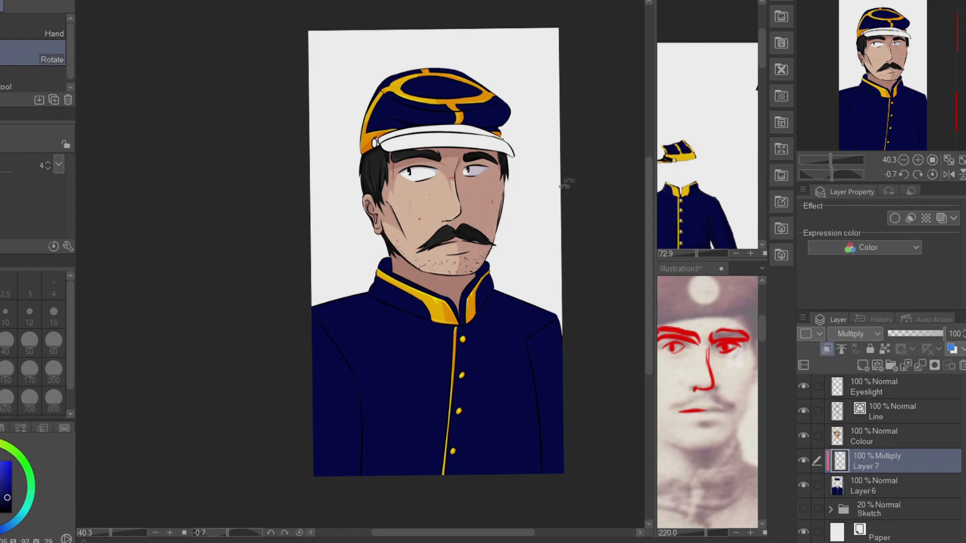
pyautogui.scroll(4, 453, 52)
pyautogui.press('p')
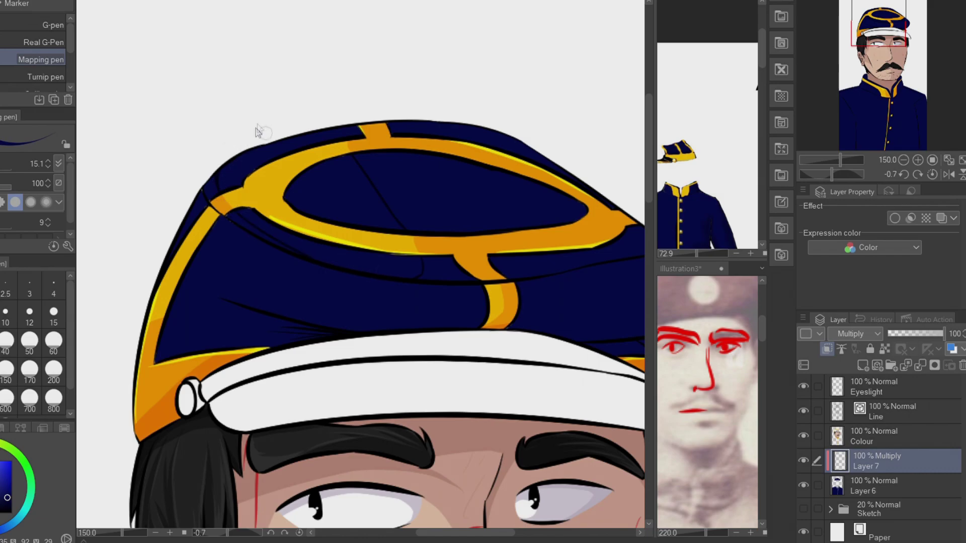
pyautogui.press('g')
pyautogui.click(399, 188)
pyautogui.click(522, 276)
pyautogui.click(442, 267)
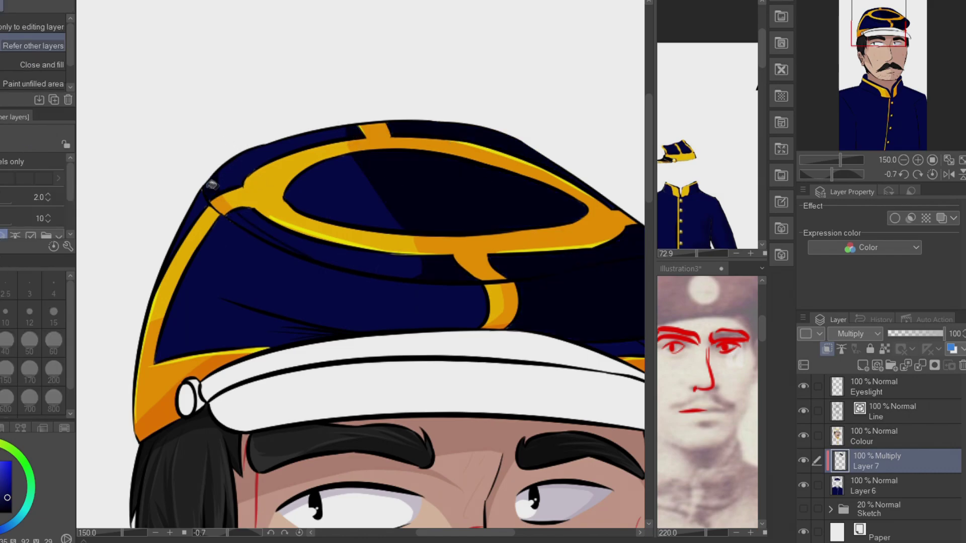
pyautogui.click(274, 245)
# Touch up the navy around the hat's back trim joint on Layer 6
pyautogui.press('p')
pyautogui.scroll(3, 217, 206)
pyautogui.hotkey('alt', '[')
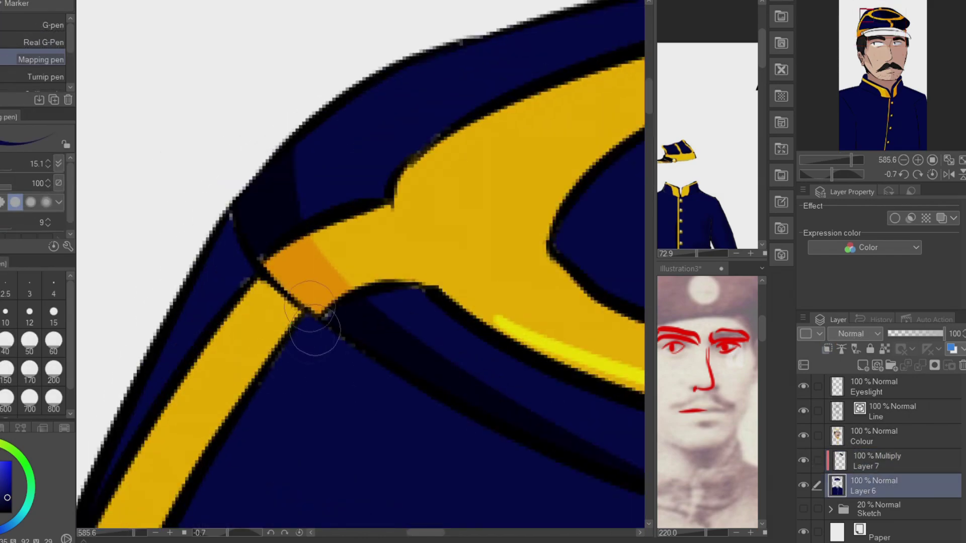
pyautogui.scroll(-4, 405, 304)
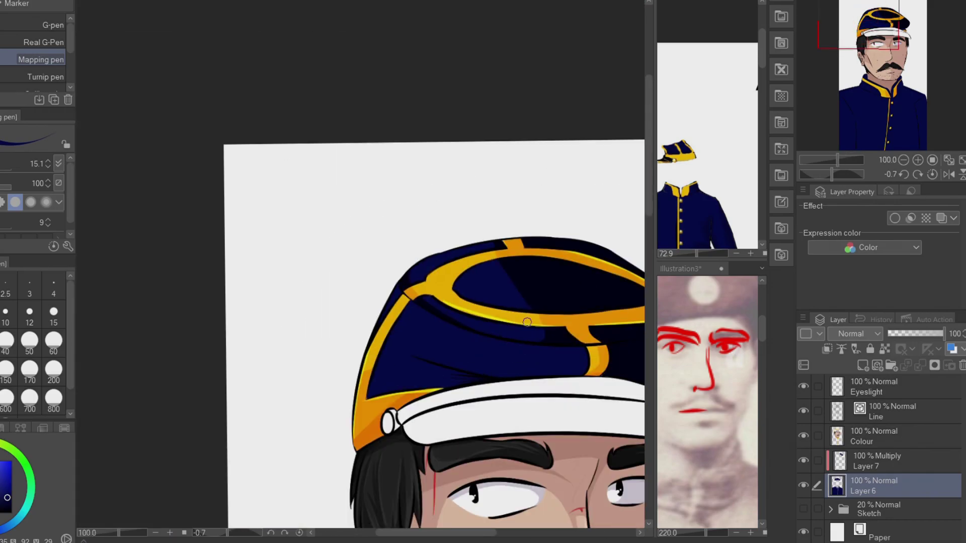
# Clean up and extend the bright yellow highlight along the oval trim's lower edge on the Colour layer
pyautogui.hotkey('alt', ']')
pyautogui.hotkey('alt', ']')
pyautogui.scroll(4, 578, 347)
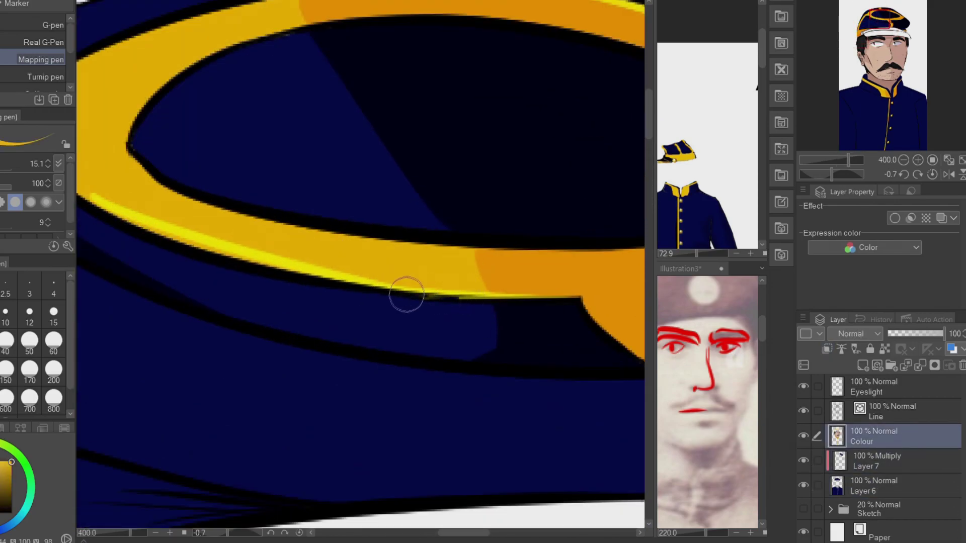
pyautogui.hotkey('alt', '[')
pyautogui.hotkey('alt', '[')
pyautogui.click(868, 435)
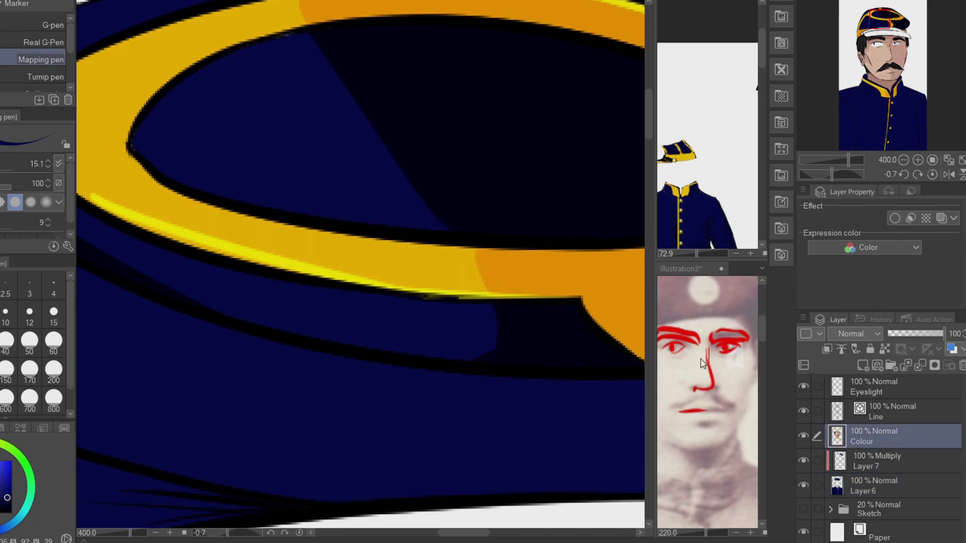
pyautogui.keyDown('alt'); pyautogui.click(233, 247); pyautogui.keyUp('alt')
pyautogui.scroll(-1, 282, 254)
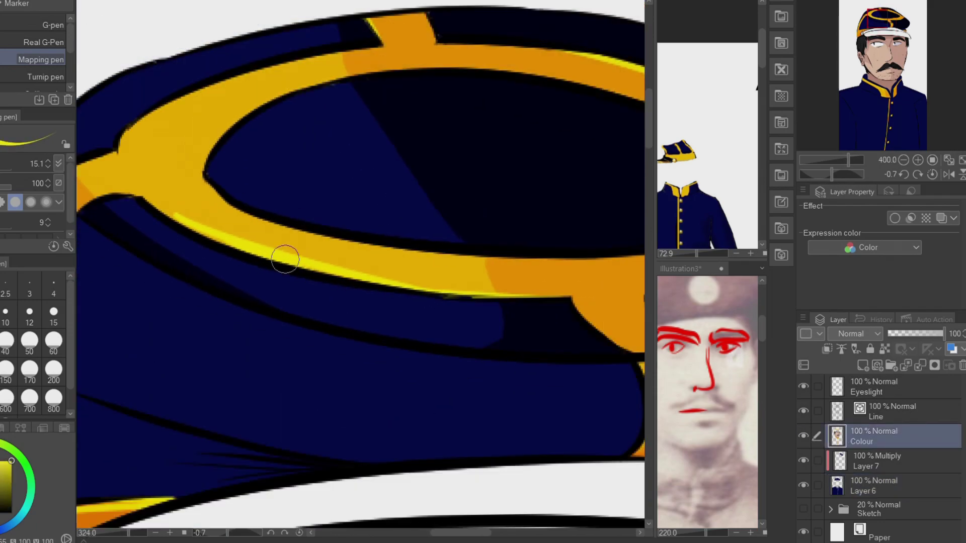
pyautogui.scroll(2, 293, 109)
# Touch up the navy bordering the hat's oval trim on Layer 6 with the sampled hat colour
pyautogui.hotkey('alt', '[')
pyautogui.hotkey('alt', '[')
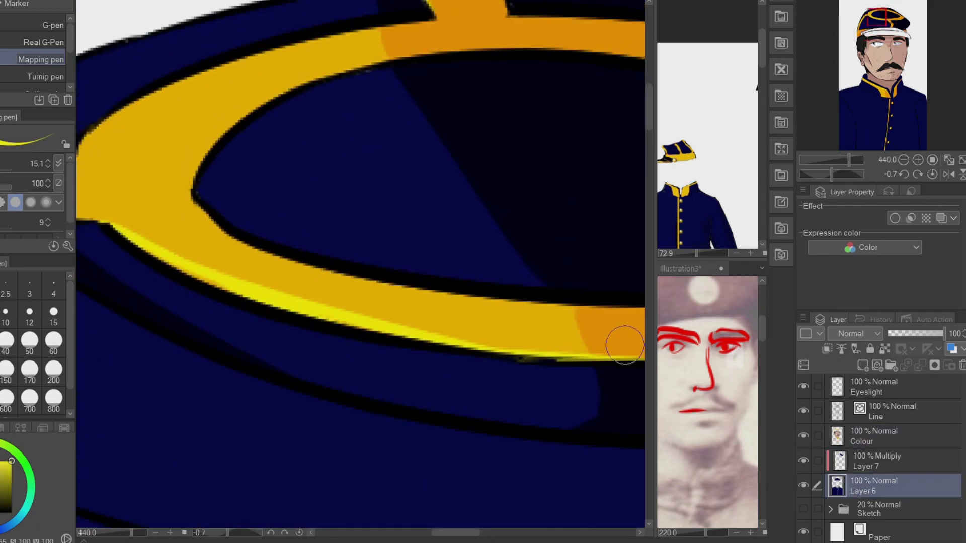
pyautogui.keyDown('alt'); pyautogui.click(371, 72); pyautogui.keyUp('alt')
pyautogui.scroll(-4, 370, 73)
pyautogui.scroll(3, 498, 202)
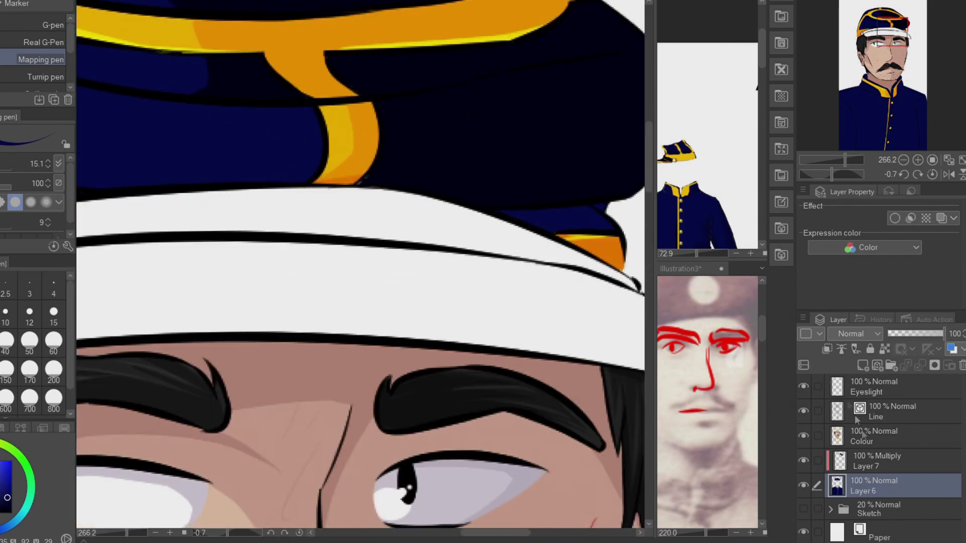
# Clean up the lower end of the hat's front trim loop on Colour and the navy beside it on Layer 6
pyautogui.hotkey('alt', ']')
pyautogui.scroll(-2, 473, 171)
pyautogui.hotkey('alt', ']')
pyautogui.scroll(4, 282, 128)
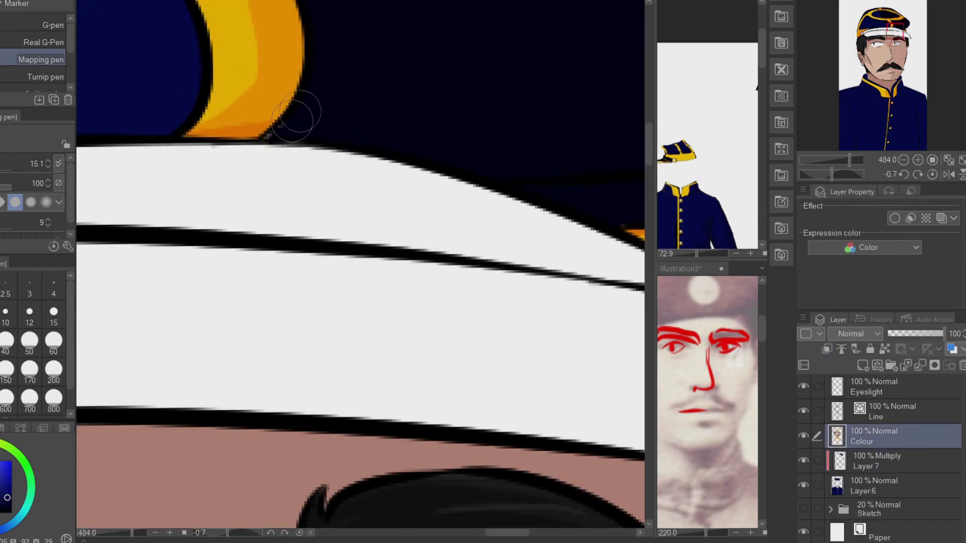
pyautogui.hotkey('alt', '[')
pyautogui.hotkey('alt', '[')
pyautogui.scroll(-4, 291, 125)
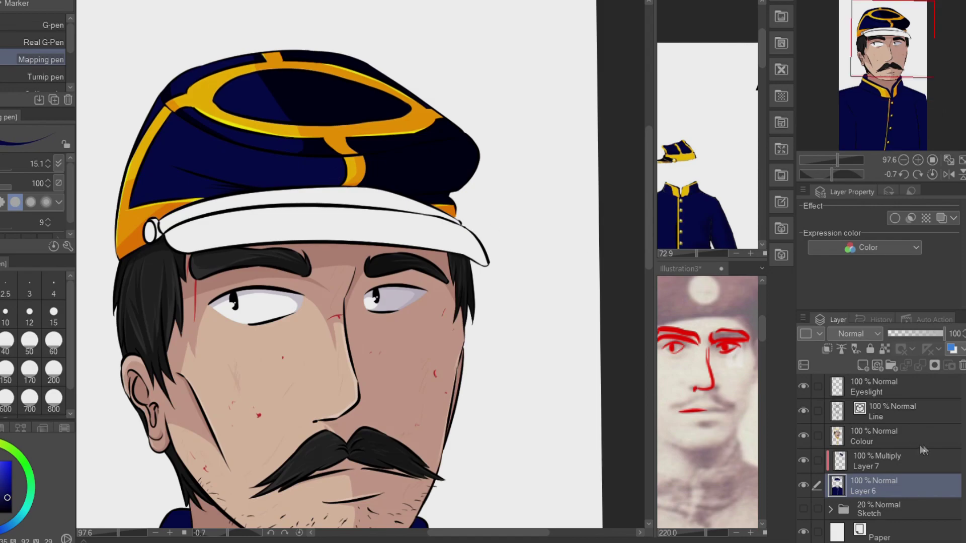
# Lower the opacity of the hat's Multiply shadow layer, Layer 7, to 60%
pyautogui.click(922, 452)
pyautogui.moveTo(944, 334); pyautogui.dragTo(922, 334)
pyautogui.scroll(3, 176, 168)
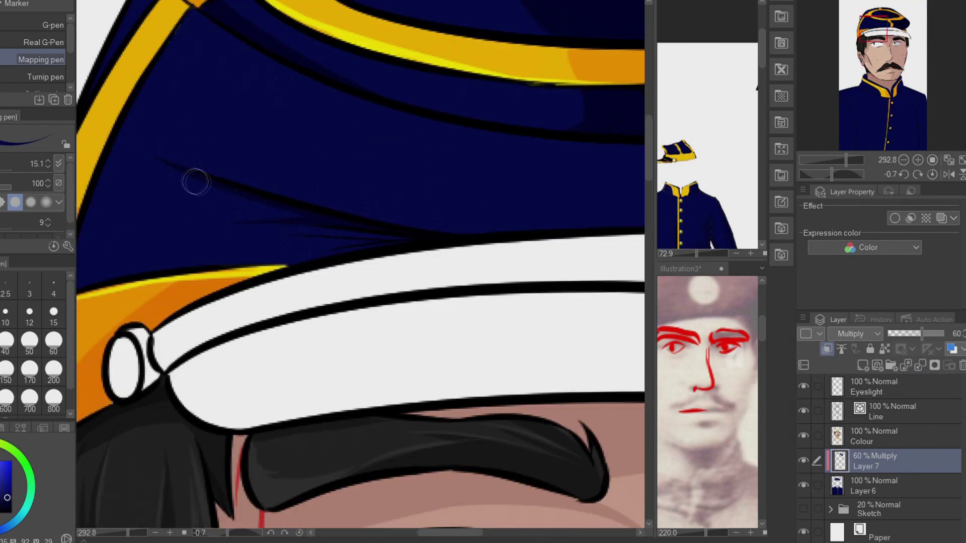
# Add a clipped Multiply layer, Layer 8, above Layer 7 for deeper hat shadows and set both layers to 40% opacity
pyautogui.moveTo(314, 222)
pyautogui.mouseDown()
pyautogui.moveTo(366, 241)
pyautogui.moveTo(431, 237)
pyautogui.moveTo(299, 207)
pyautogui.mouseUp()
pyautogui.click(863, 365)
pyautogui.click(917, 334)
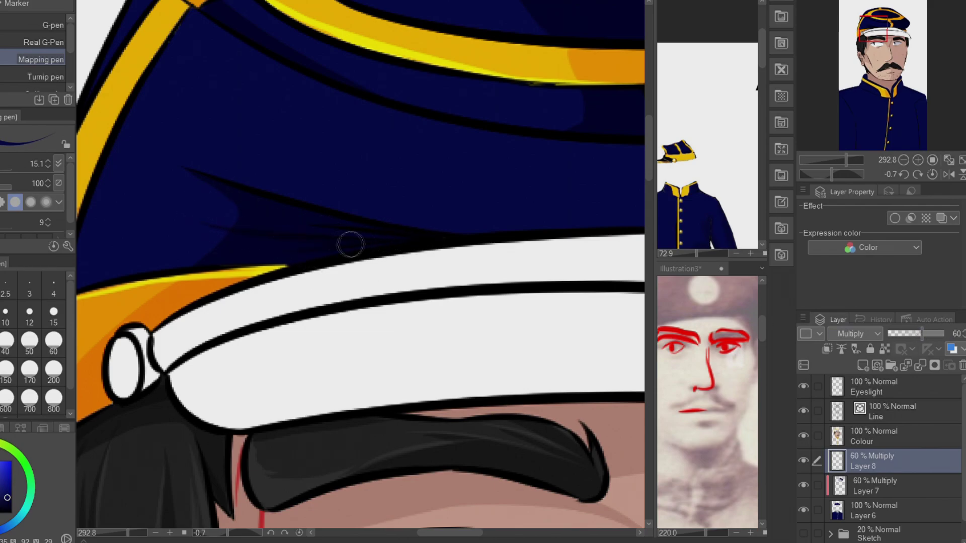
pyautogui.keyDown('ctrl'); pyautogui.click(875, 485); pyautogui.keyUp('ctrl')
pyautogui.moveTo(921, 333); pyautogui.dragTo(905, 334)
pyautogui.click(962, 327)
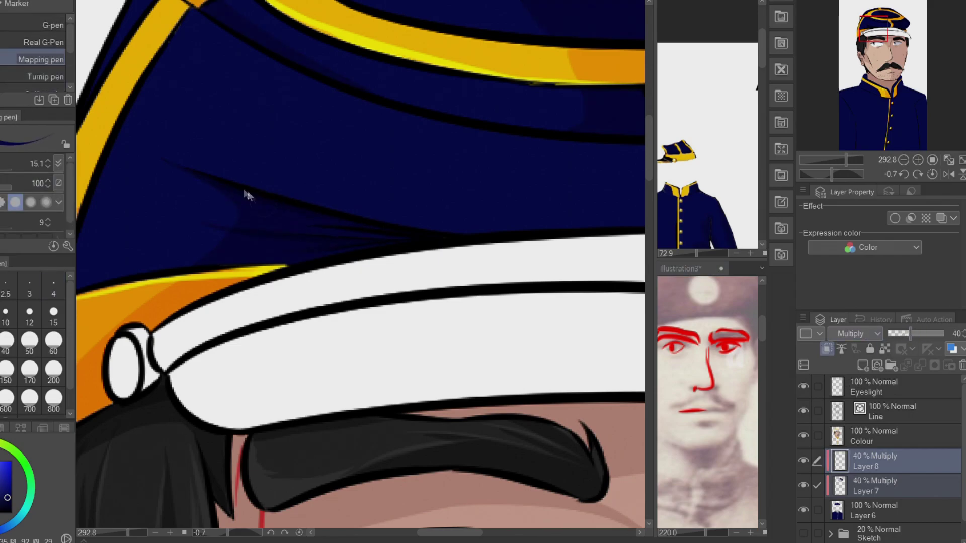
# Block in a broad shadow over the coat's buttoned half on Layer 7
pyautogui.hotkey('ctrl', '0')
pyautogui.hotkey('alt', '[')
pyautogui.scroll(3, 275, 355)
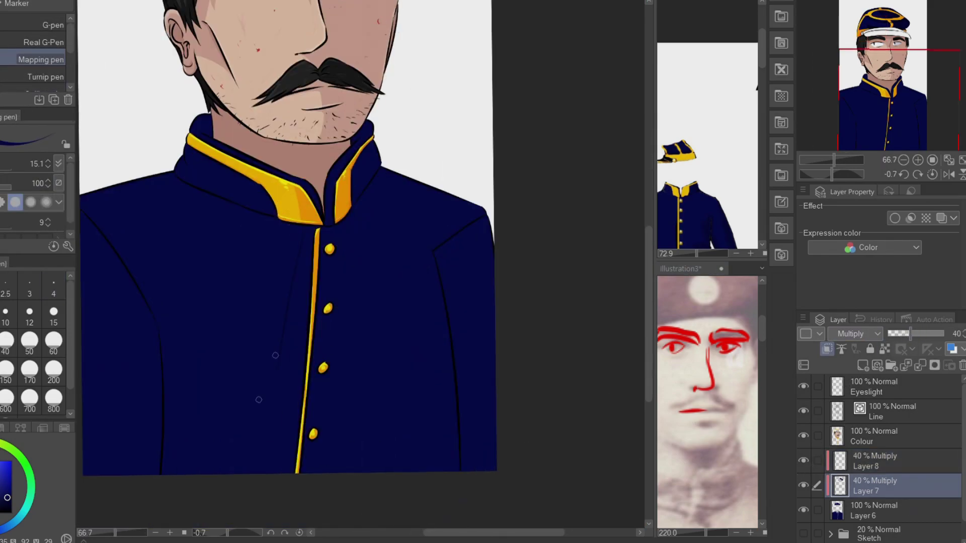
pyautogui.press('h')
pyautogui.press('r')
pyautogui.moveTo(399, 209); pyautogui.dragTo(299, 236)
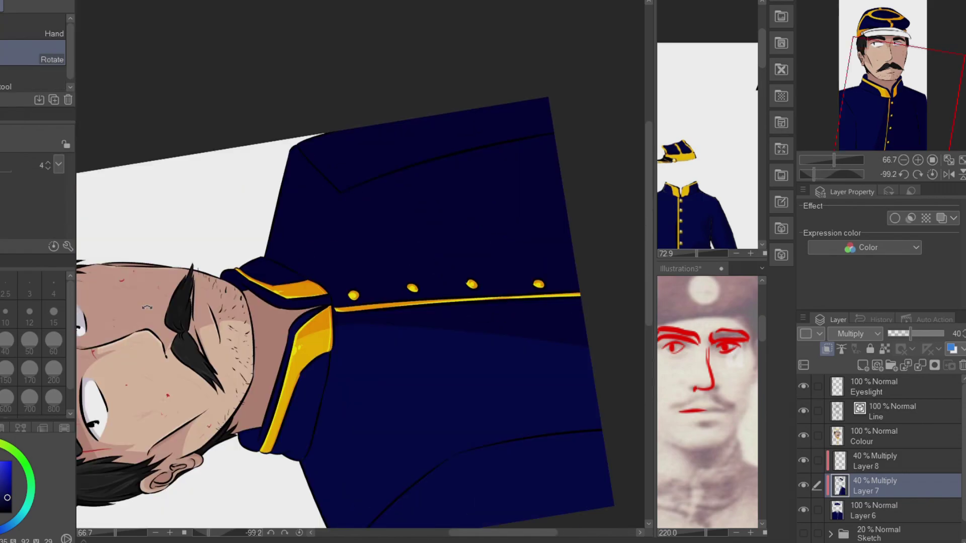
# Paint deeper fold shadows in the collar's navy on Layer 8
pyautogui.hotkey('alt', ']')
pyautogui.scroll(4, 340, 478)
pyautogui.press('p')
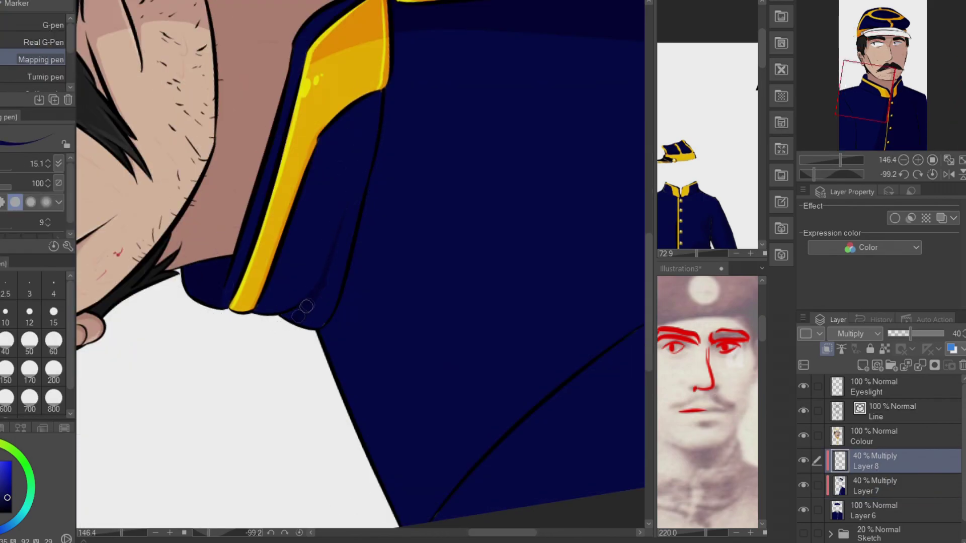
# Shade the navy on the shadowed side of the collar, up to the jaw, on Layer 7
pyautogui.click(871, 487)
pyautogui.press('r')
pyautogui.moveTo(397, 141); pyautogui.dragTo(382, 322)
pyautogui.scroll(3, 382, 325)
pyautogui.press('p')
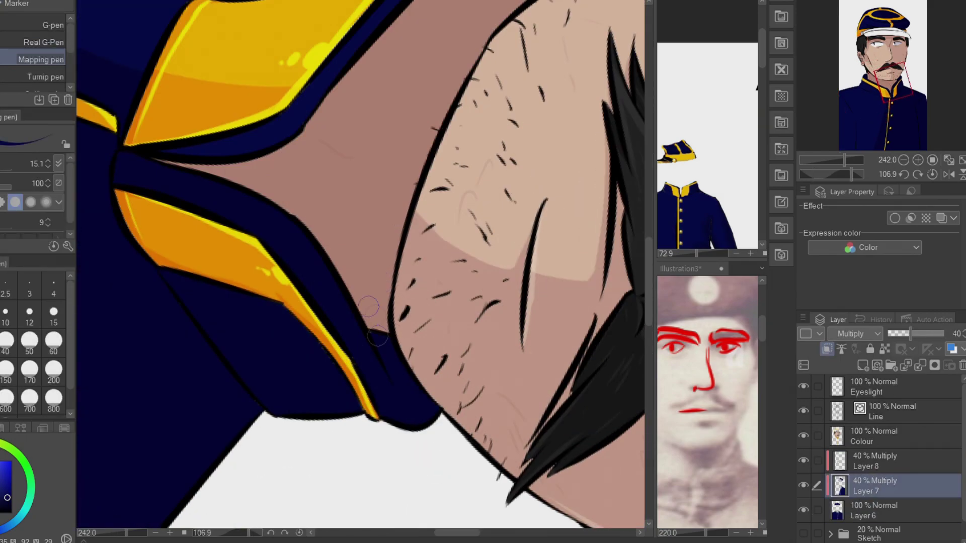
# Paint and fill darker fold shadows along both coat sleeves on Layer 8
pyautogui.hotkey('alt', '[')
pyautogui.hotkey('alt', ']')
pyautogui.hotkey('alt', ']')
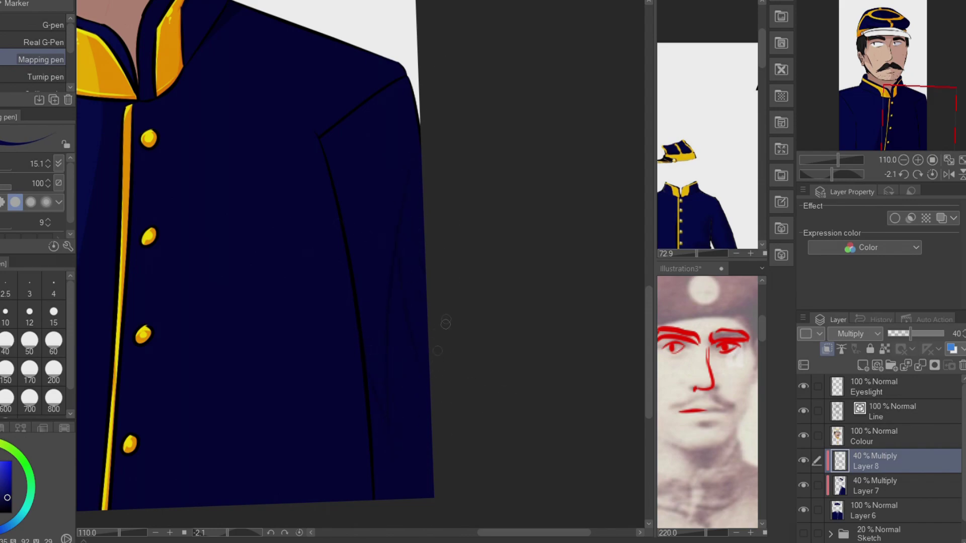
pyautogui.press('g')
pyautogui.press('p')
pyautogui.scroll(3, 408, 392)
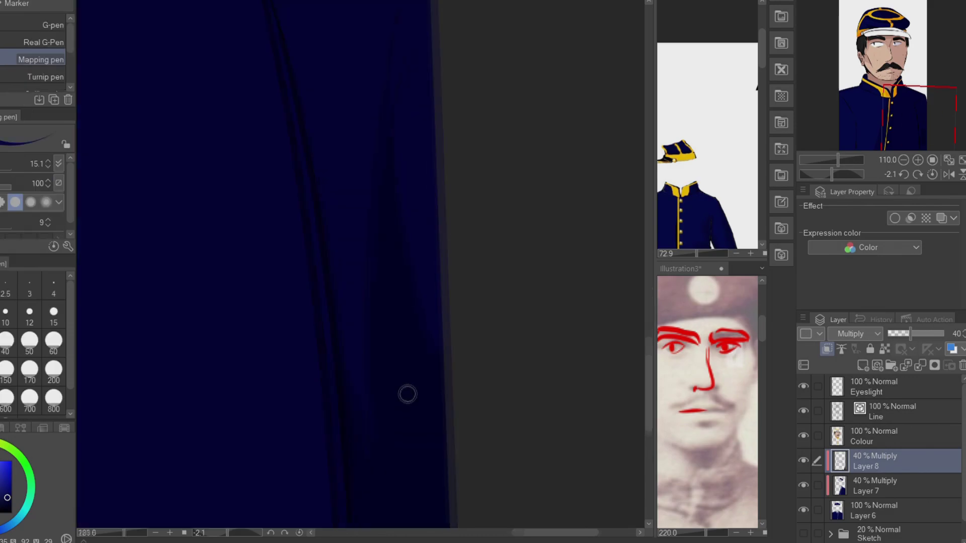
pyautogui.press('x')
pyautogui.press('x')
pyautogui.scroll(-4, 402, 393)
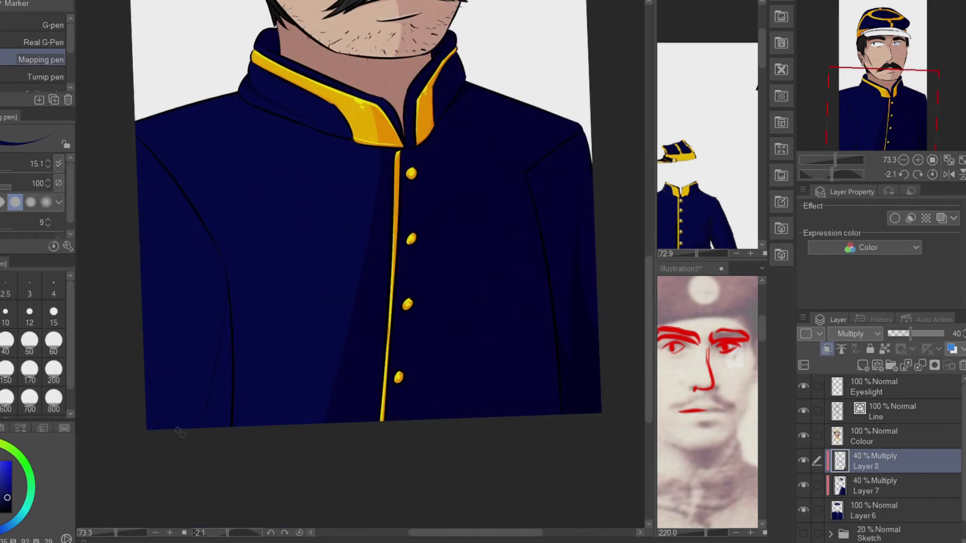
pyautogui.scroll(3, 225, 203)
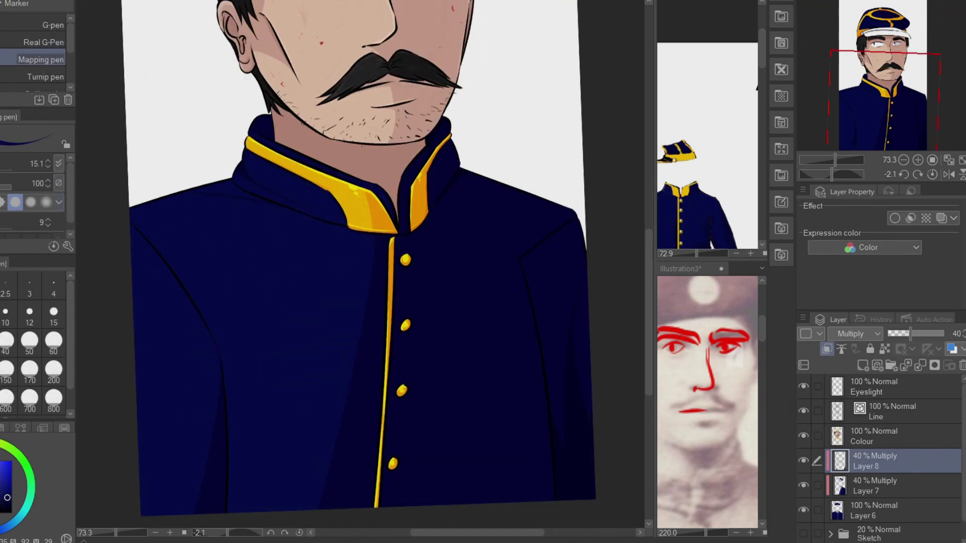
# Add a Screen layer, Layer 9, above Layer 8 and paint thin blue highlights on the navy of the hat
pyautogui.press('g')
pyautogui.click(862, 366)
pyautogui.scroll(-2, 362, 252)
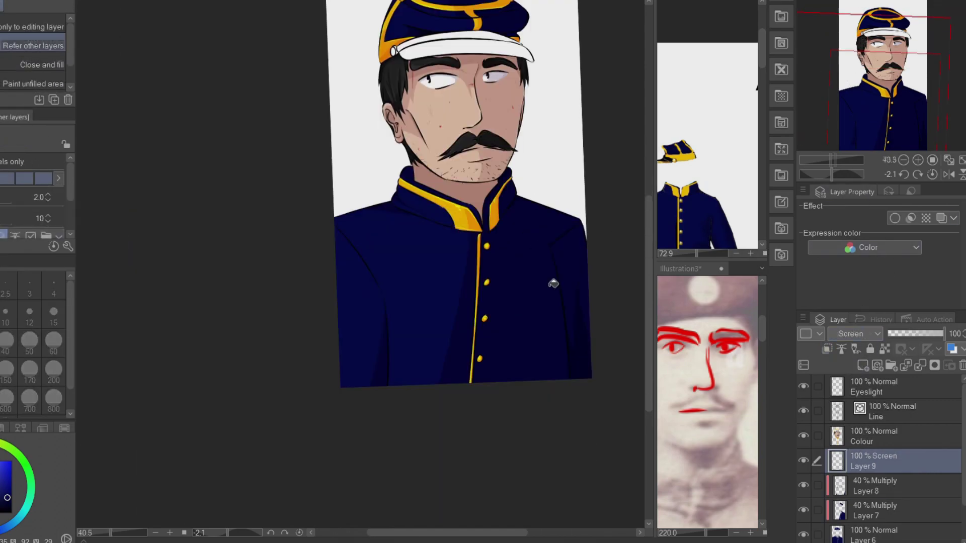
pyautogui.scroll(4, 363, 201)
pyautogui.press('p')
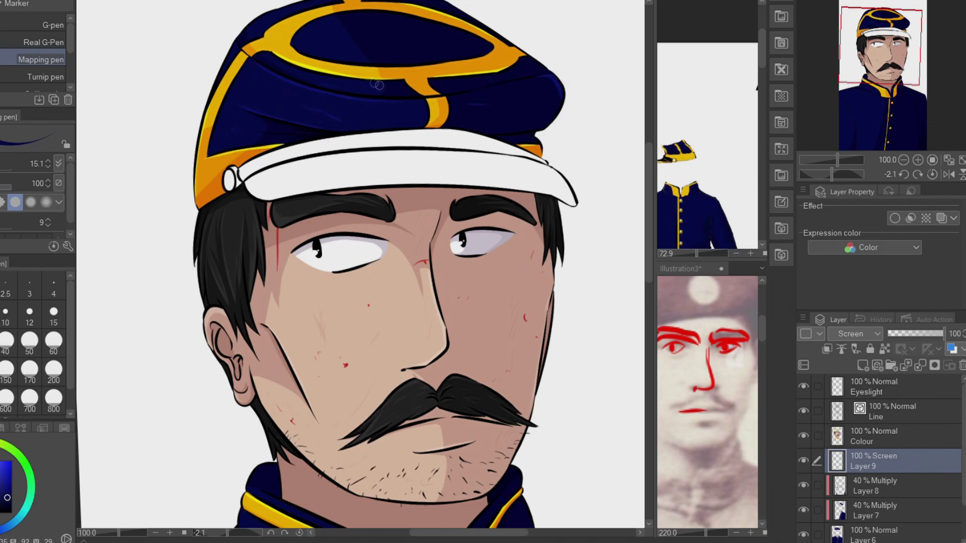
# Paint thin highlights along the lit sleeve's seam and the nearby collar on Layer 9
pyautogui.moveTo(525, 137); pyautogui.dragTo(334, 411)
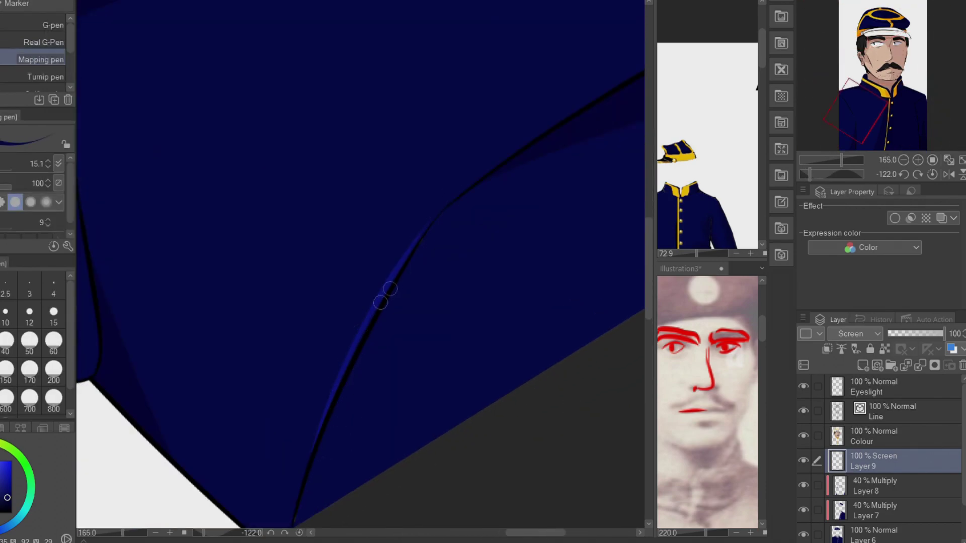
pyautogui.scroll(-5, 480, 127)
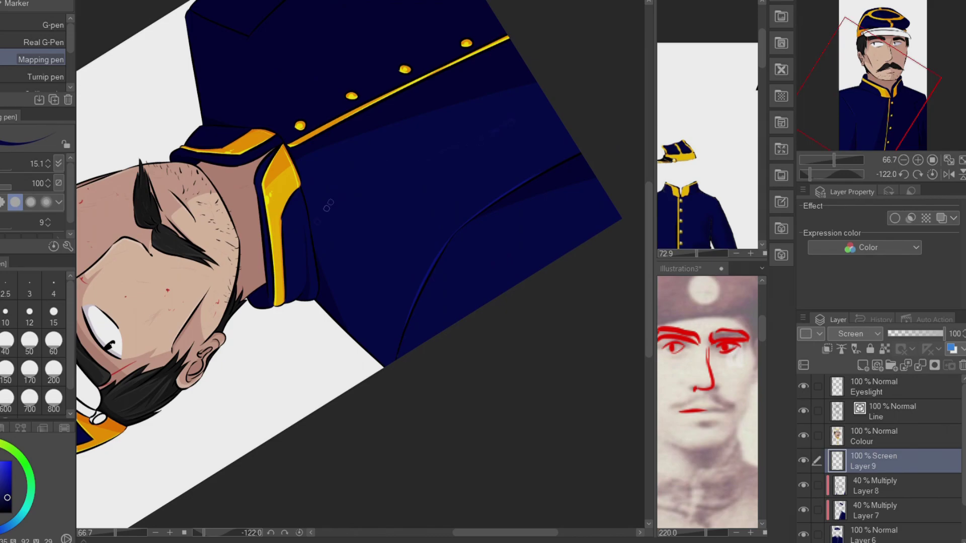
pyautogui.scroll(2, 319, 157)
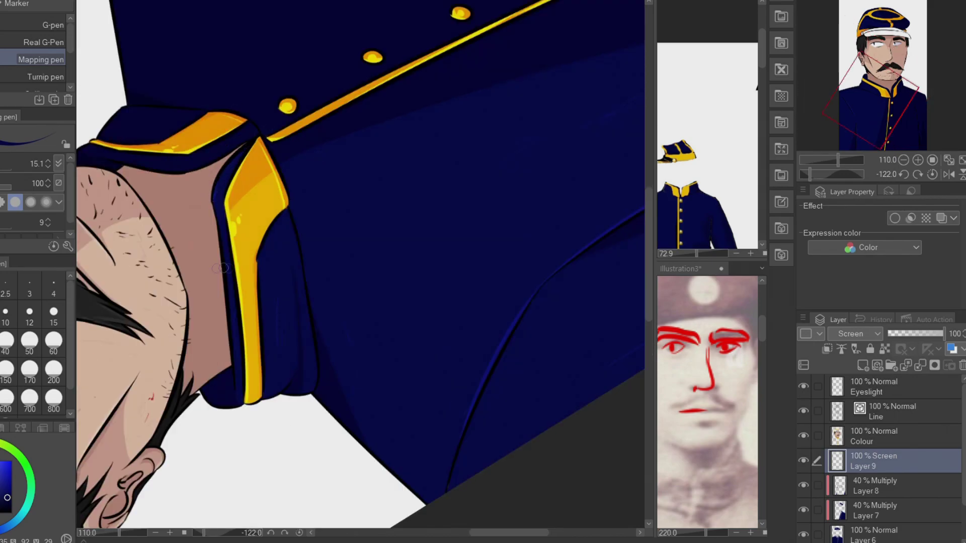
pyautogui.moveTo(329, 117); pyautogui.dragTo(509, 198)
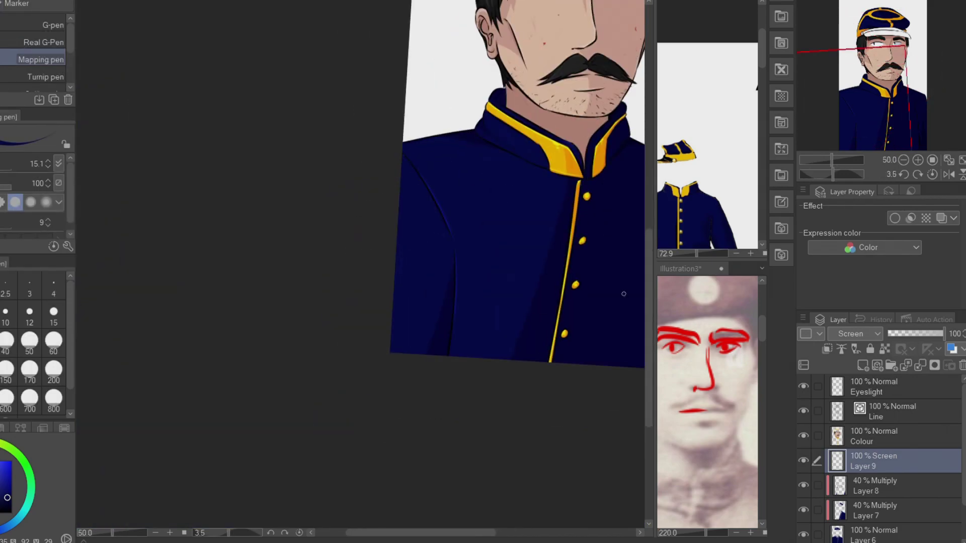
# Paint small highlight strokes on the shadowed chest and along that side's sleeve seam on Layer 9
pyautogui.moveTo(624, 294); pyautogui.dragTo(484, 303)
pyautogui.moveTo(445, 254); pyautogui.dragTo(265, 227)
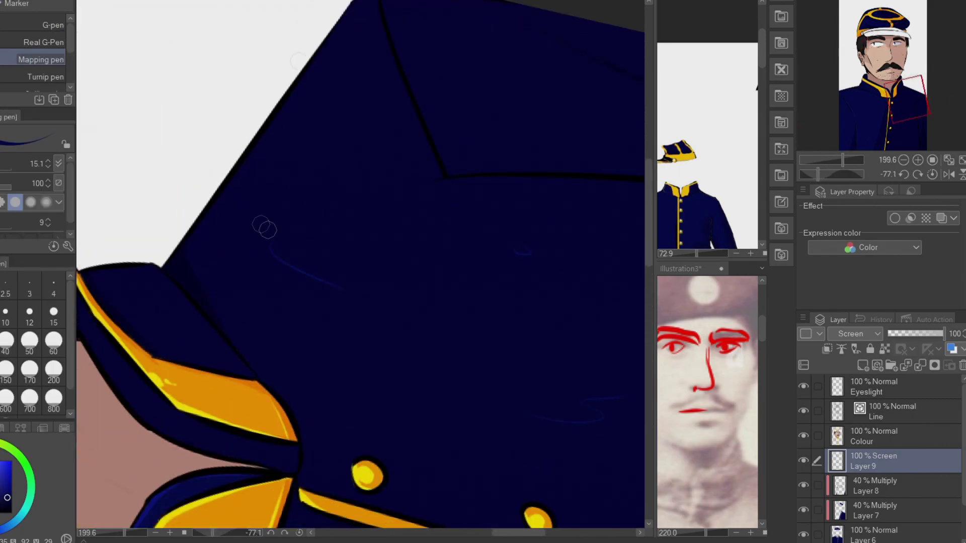
pyautogui.moveTo(394, 118)
pyautogui.mouseDown()
pyautogui.moveTo(427, 36)
pyautogui.moveTo(352, 222)
pyautogui.moveTo(338, 162)
pyautogui.moveTo(297, 274)
pyautogui.moveTo(443, 13)
pyautogui.mouseUp()
pyautogui.press('p')
pyautogui.scroll(-5, 295, 357)
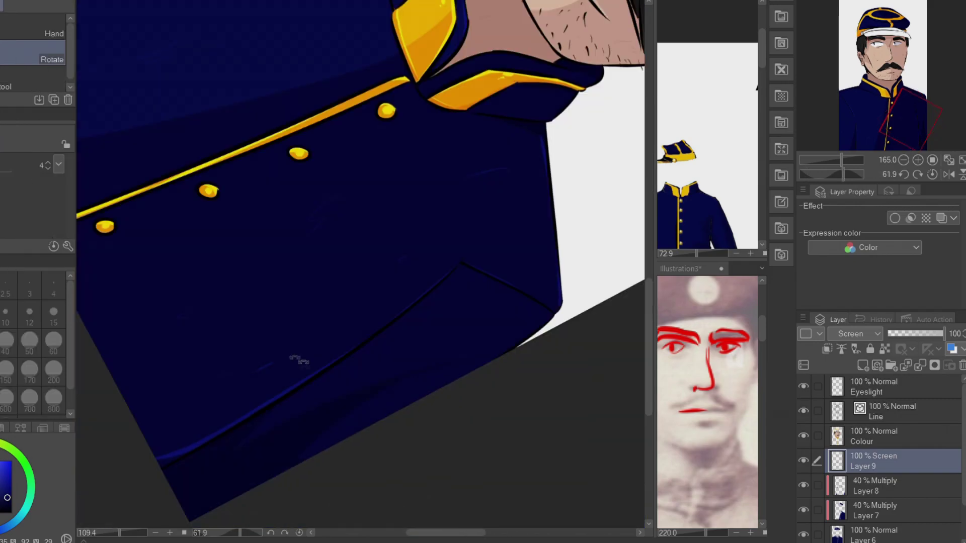
# Lower the opacity of the Screen highlight layer, Layer 9, to 60%
pyautogui.moveTo(295, 358); pyautogui.dragTo(352, 201)
pyautogui.moveTo(943, 333); pyautogui.dragTo(920, 333)
pyautogui.click(922, 333)
pyautogui.scroll(-3, 352, 151)
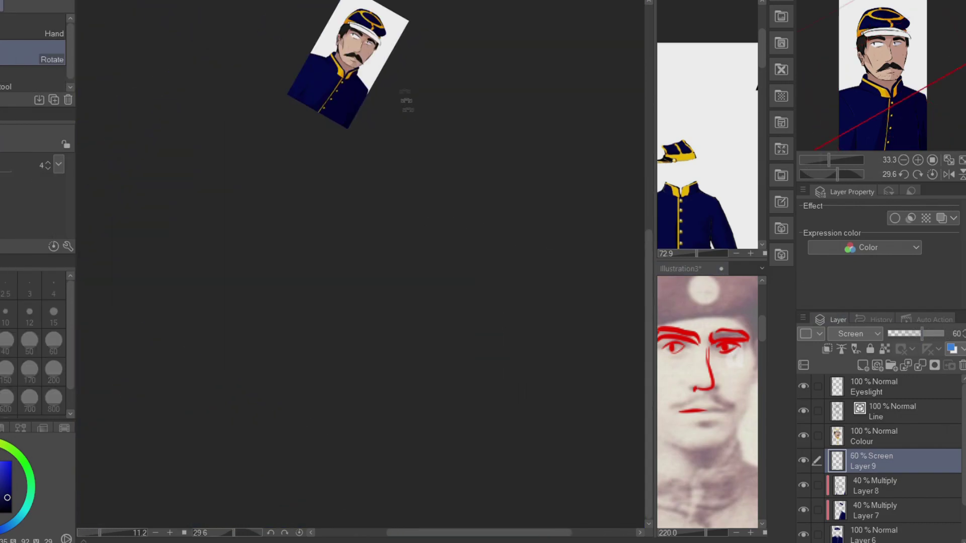
pyautogui.moveTo(322, 76); pyautogui.dragTo(229, 26)
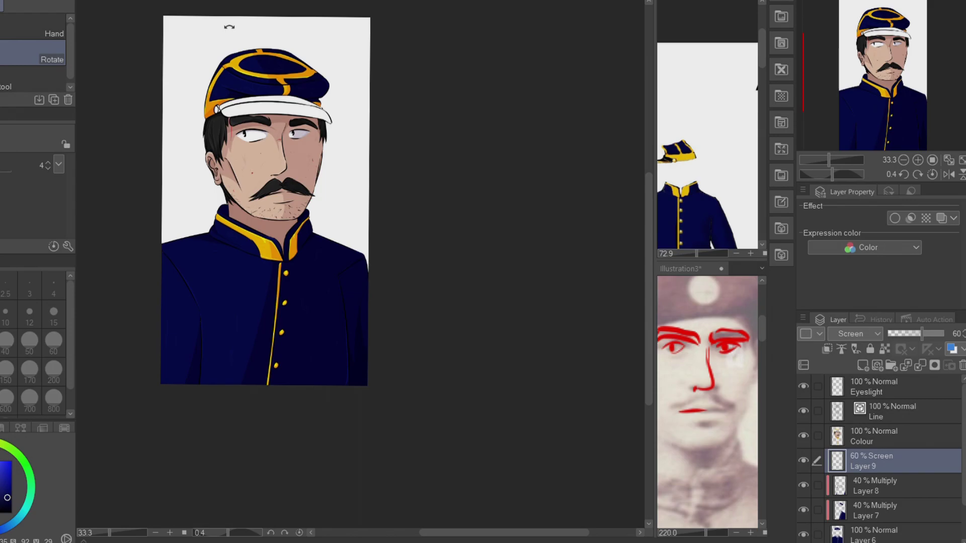
# Merge the navy fill, shadow and highlight layers into Colour and add an empty layer for the hat's side button
pyautogui.scroll(2, 229, 26)
pyautogui.scroll(1, 151, 51)
pyautogui.press('p')
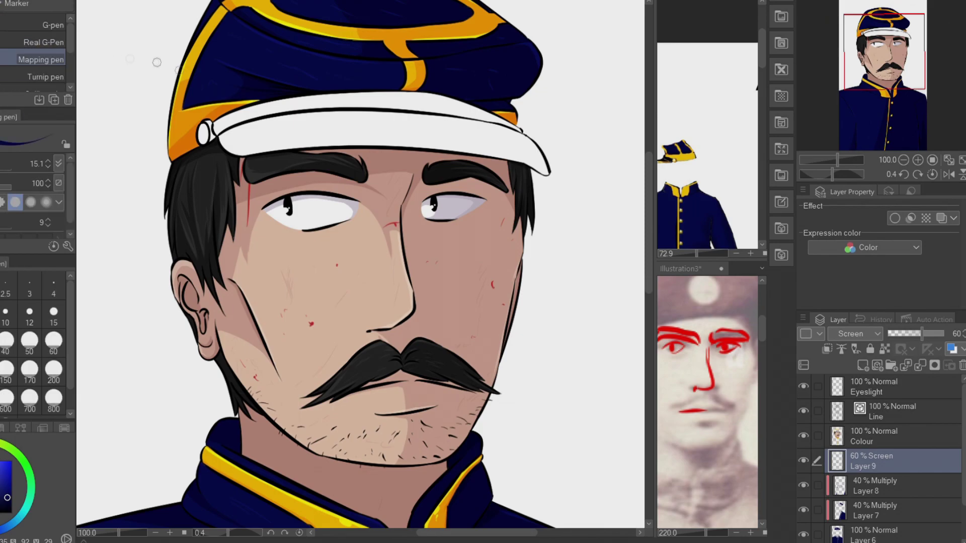
pyautogui.scroll(1, 165, 138)
pyautogui.press('g')
pyautogui.click(860, 437)
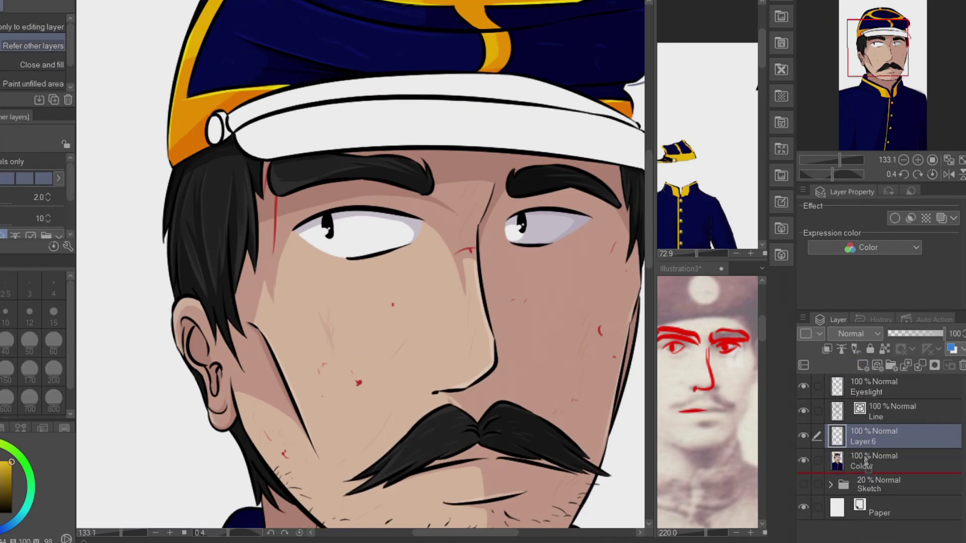
# Place Layer 6 beneath Colour, clip a new Layer 7 over it and fill the hat's side button with trim yellow
pyautogui.moveTo(860, 436); pyautogui.dragTo(861, 470)
pyautogui.scroll(3, 215, 130)
pyautogui.hotkey('ctrl', 'shift', 'n')
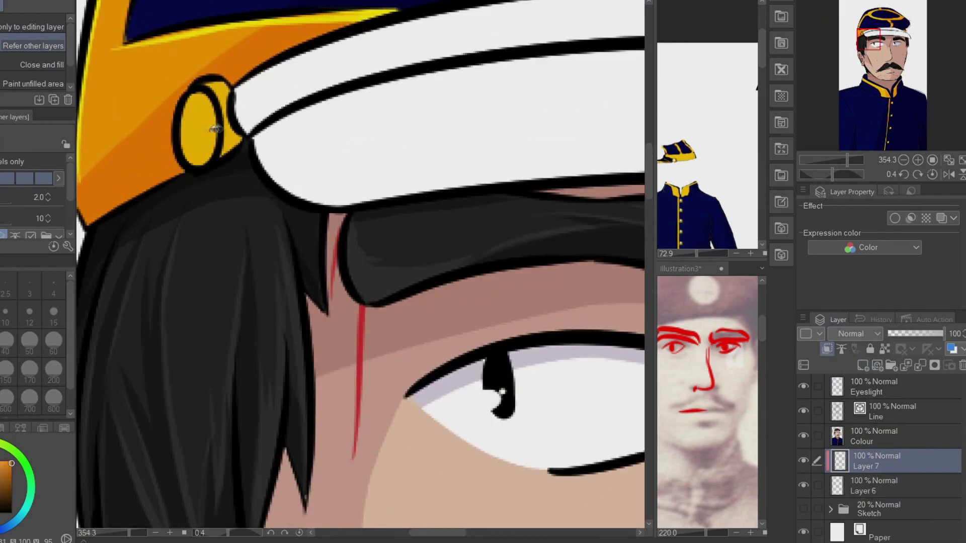
pyautogui.click(215, 129)
pyautogui.scroll(-2, 254, 131)
# Recolour the hat's side button orange and paint a bright yellow highlight down its face
pyautogui.scroll(2, 352, 176)
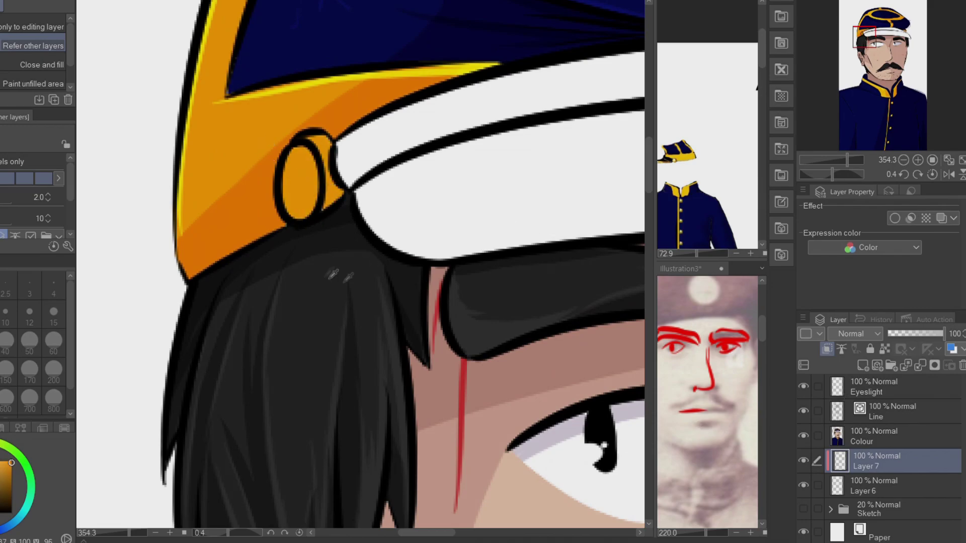
pyautogui.scroll(1, 332, 274)
pyautogui.press('p')
pyautogui.moveTo(299, 171)
pyautogui.mouseDown()
pyautogui.moveTo(302, 206)
pyautogui.moveTo(277, 216)
pyautogui.mouseUp()
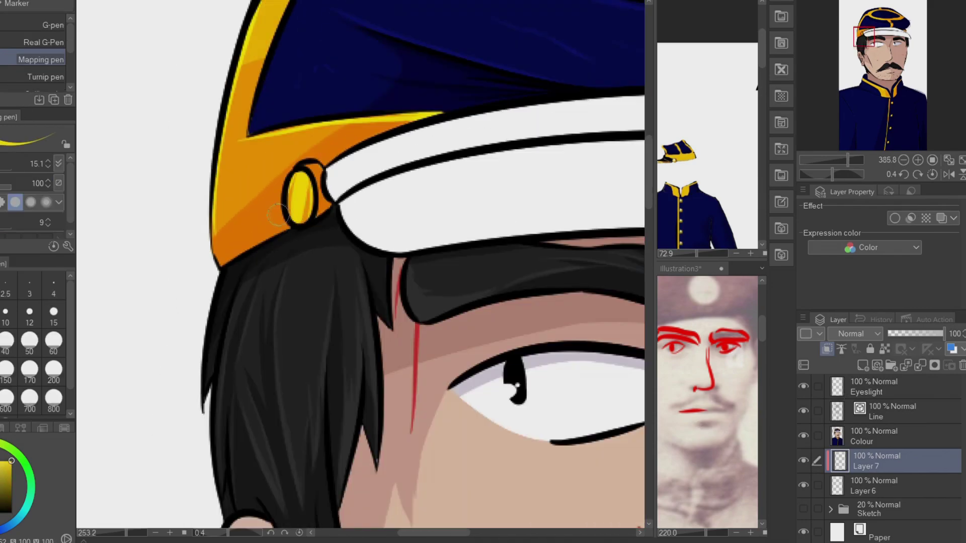
# Merge the two side button layers into Colour
pyautogui.scroll(-8, 276, 215)
pyautogui.scroll(1, 624, 214)
pyautogui.scroll(-2, 624, 213)
pyautogui.hotkey('ctrl', 'e')
pyautogui.hotkey('ctrl', 'e')
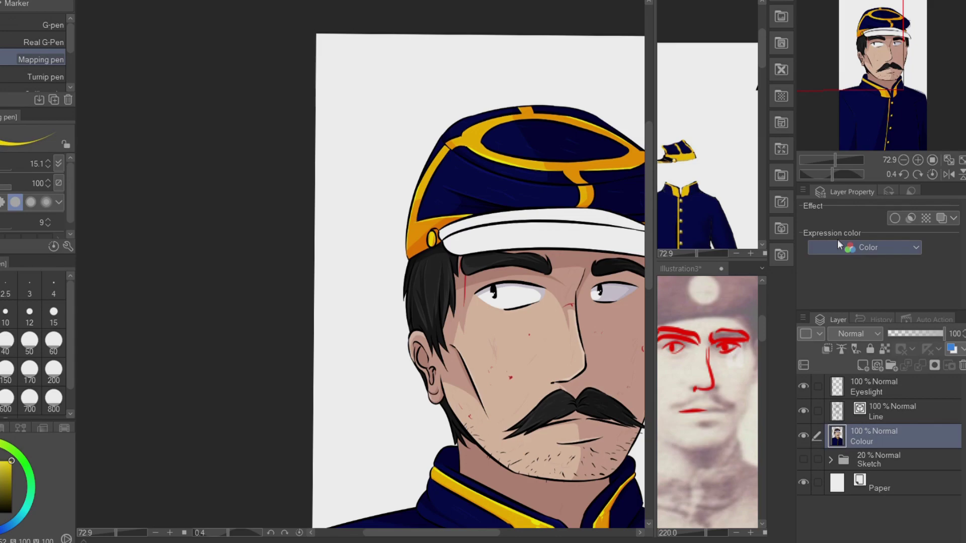
pyautogui.scroll(5, 594, 136)
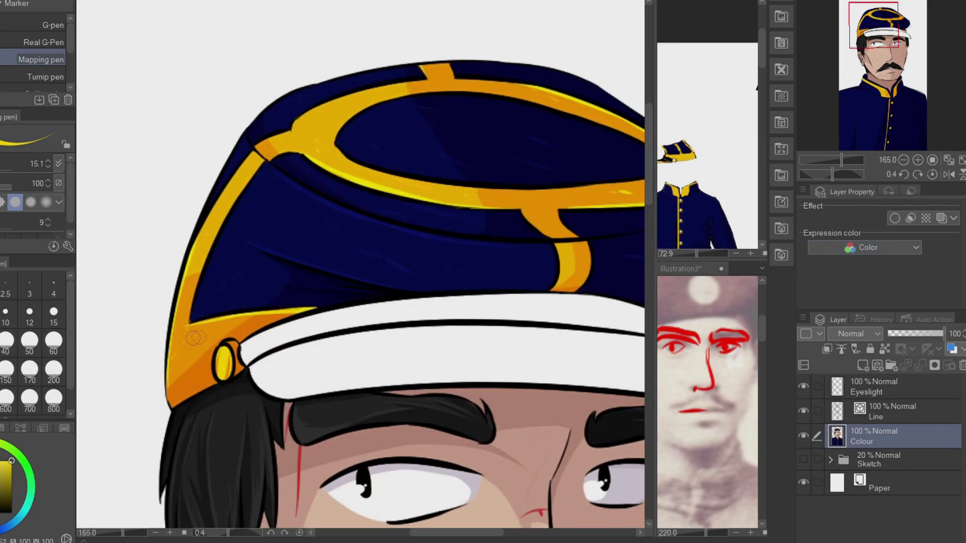
pyautogui.scroll(-3, 542, 222)
pyautogui.scroll(1, 440, 91)
pyautogui.scroll(1, 476, 192)
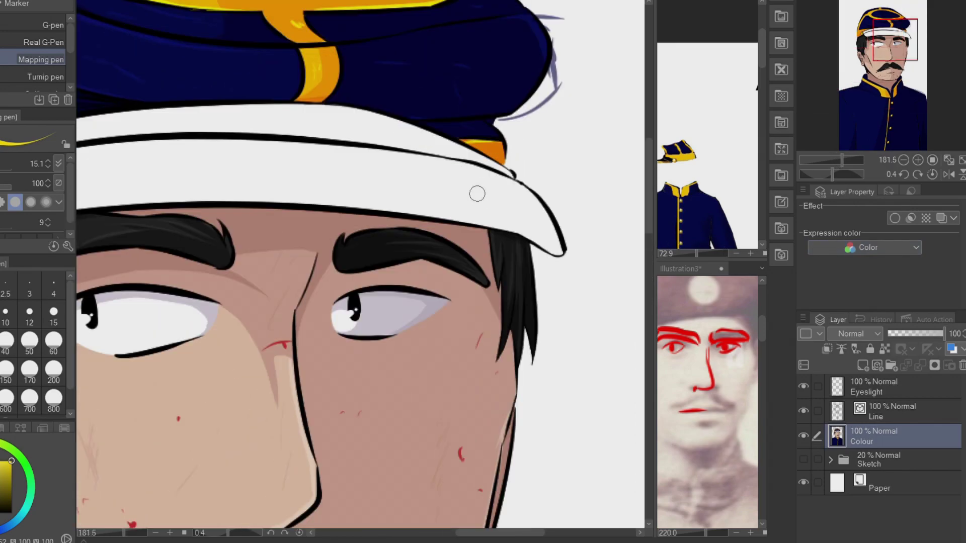
pyautogui.scroll(-1, 562, 224)
pyautogui.scroll(-1, 589, 127)
pyautogui.scroll(-1, 589, 130)
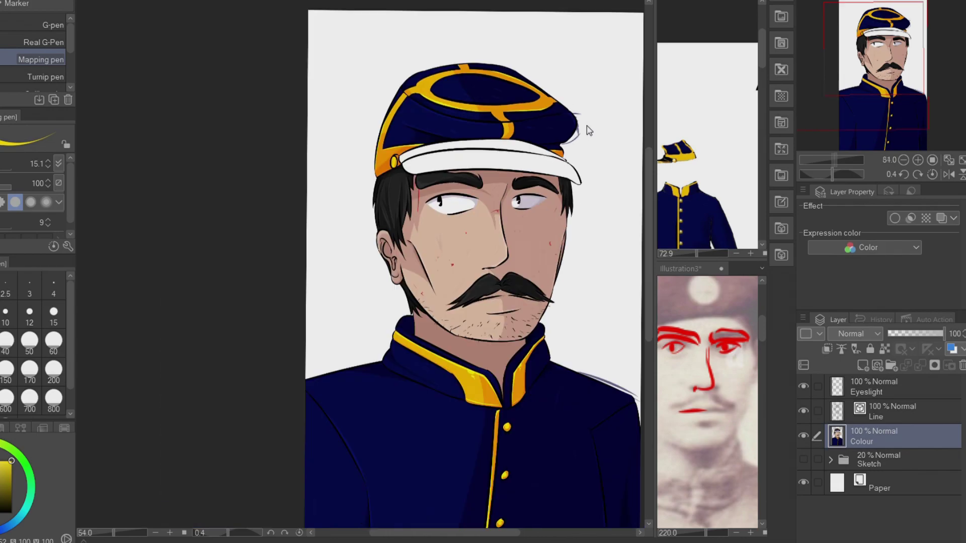
# Undo the button work and layer merges, and merge the navy layers into Colour without the strokes spilling past the hat and shoulder
pyautogui.hotkey('ctrl', 'z')
pyautogui.hotkey('ctrl', 'z')
pyautogui.hotkey('ctrl', 'z')
pyautogui.hotkey('ctrl', 'z')
pyautogui.hotkey('ctrl', 'z')
pyautogui.hotkey('ctrl', 'z')
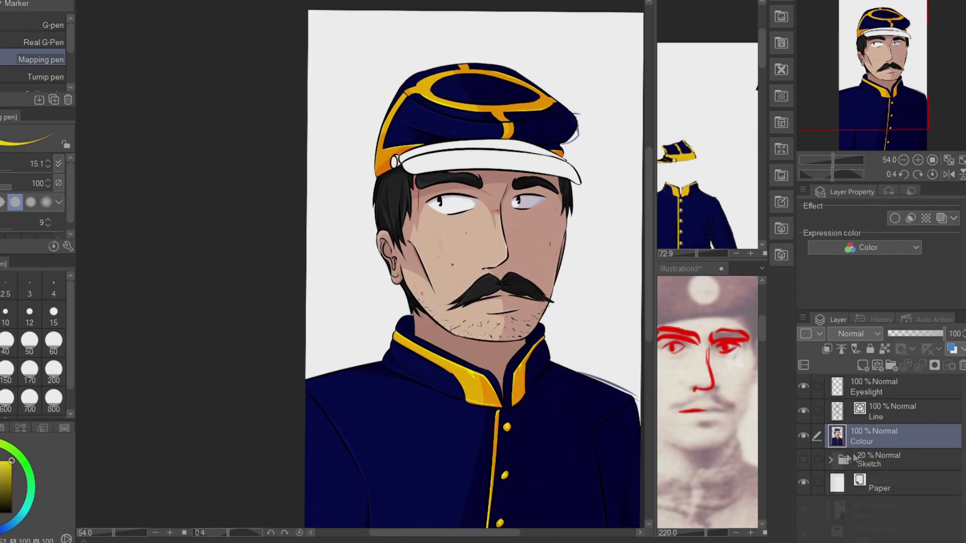
pyautogui.hotkey('ctrl', 'y')
pyautogui.hotkey('ctrl', 'y')
pyautogui.hotkey('ctrl', 'y')
pyautogui.scroll(4, 412, 165)
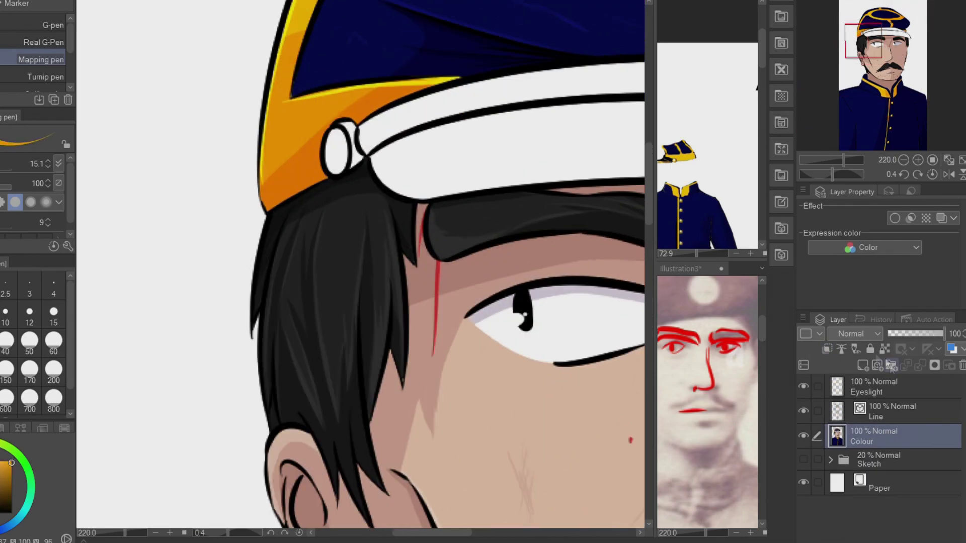
# Fill the hat's side button orange on a new Layer 6 beneath Colour and paint bright yellow highlights on it
pyautogui.press('g')
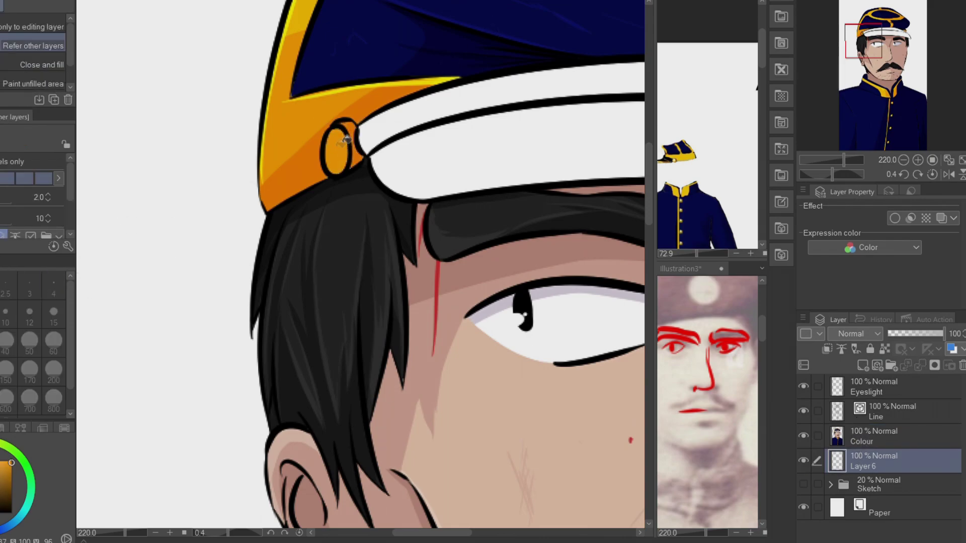
pyautogui.scroll(3, 358, 118)
pyautogui.press('p')
pyautogui.moveTo(310, 148); pyautogui.dragTo(313, 270)
pyautogui.keyDown('alt'); pyautogui.click(362, 255); pyautogui.keyUp('alt')
pyautogui.moveTo(373, 176)
pyautogui.mouseDown()
pyautogui.moveTo(353, 231)
pyautogui.moveTo(363, 214)
pyautogui.mouseUp()
pyautogui.scroll(-6, 365, 211)
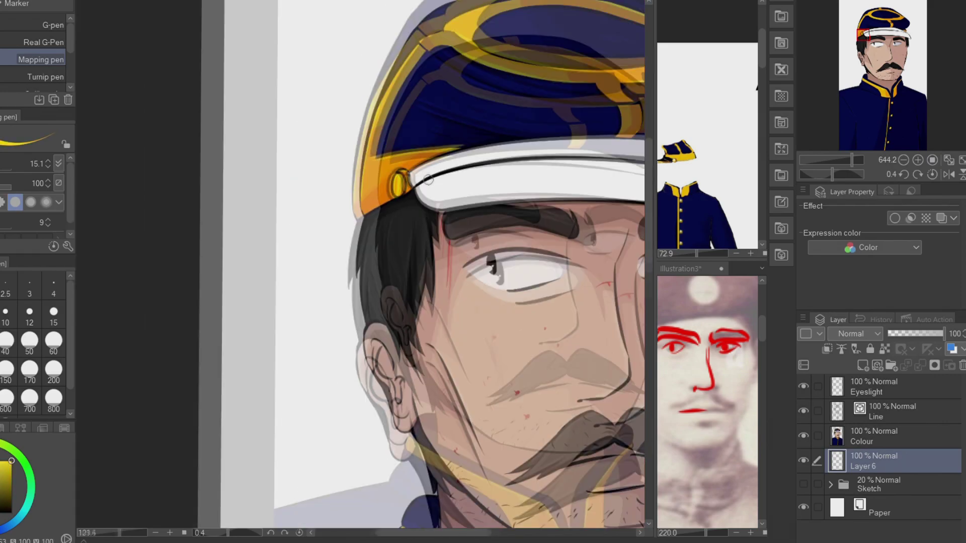
# Merge the side button's Layer 6 with the Colour layer
pyautogui.keyDown('ctrl'); pyautogui.click(866, 428); pyautogui.keyUp('ctrl')
pyautogui.hotkey('shift', 'alt', 'e')
pyautogui.scroll(-5, 512, 305)
pyautogui.scroll(4, 512, 305)
pyautogui.scroll(2, 512, 304)
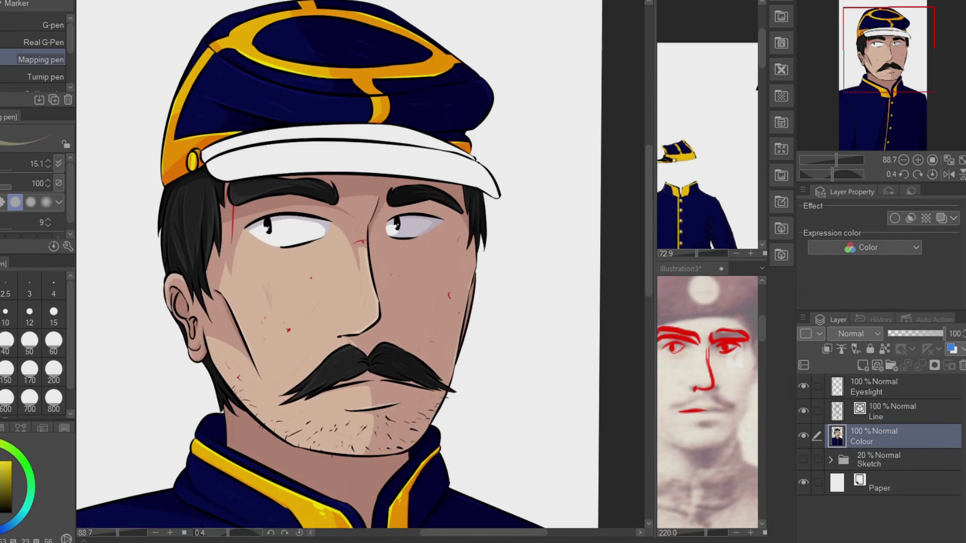
# Fill both parts of the hat's visor with dark blue-grey on Colour, comparing before and after
pyautogui.press('g')
pyautogui.click(255, 168)
pyautogui.hotkey('ctrl', 'z')
pyautogui.hotkey('ctrl', 'y')
pyautogui.scroll(1, 488, 116)
pyautogui.hotkey('ctrl', 'z')
pyautogui.hotkey('ctrl', 'y')
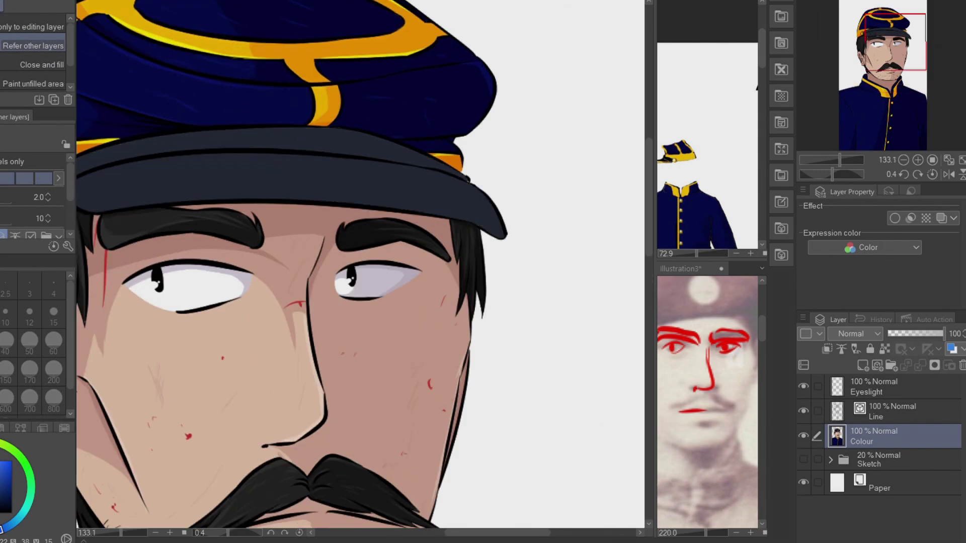
# Undo the visor fills on Colour and refill both visor parts with dark blue-grey on a new Layer 6 beneath Colour
pyautogui.scroll(-1, 372, 310)
pyautogui.scroll(3, 371, 311)
pyautogui.hotkey('ctrl', 'z')
pyautogui.click(889, 460)
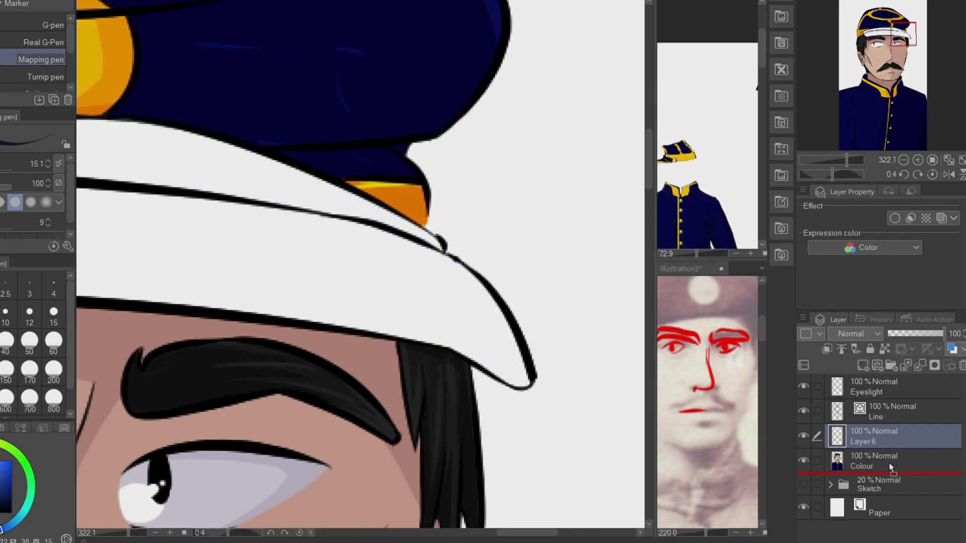
pyautogui.hotkey('ctrl', 'shift', 'n')
pyautogui.click(203, 187)
pyautogui.press('p')
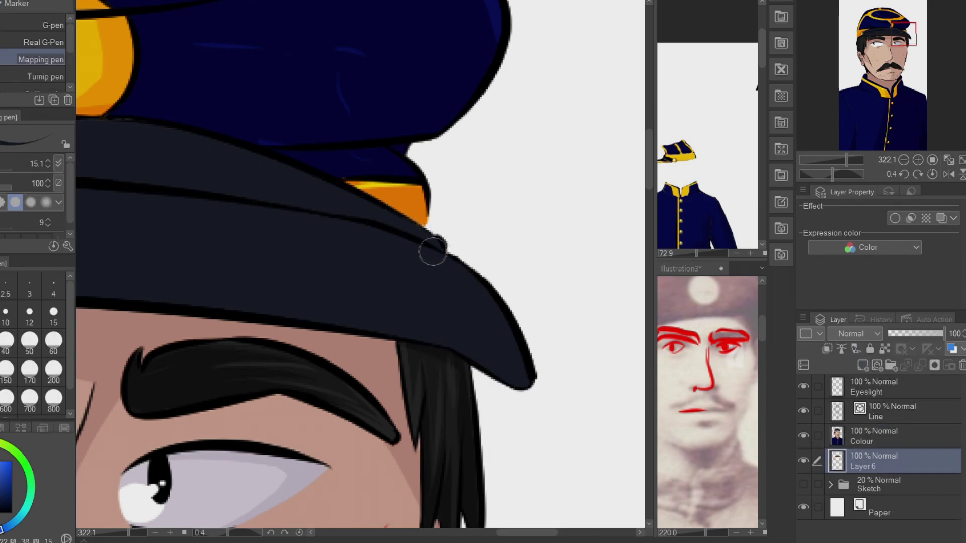
# Add a clipped Layer 7 above Layer 6 and paint a shadow over the visor's left half in Multiply mode at about 40% opacity
pyautogui.scroll(-3, 431, 248)
pyautogui.scroll(2, 247, 235)
pyautogui.hotkey('alt', ']')
pyautogui.scroll(2, 247, 235)
pyautogui.hotkey('alt', '[')
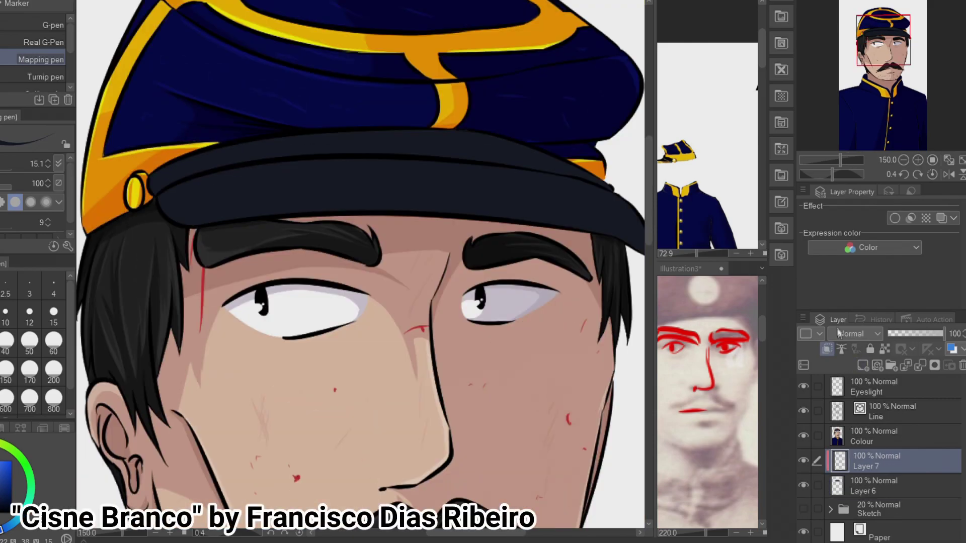
pyautogui.scroll(-2, 839, 333)
pyautogui.scroll(1, 382, 144)
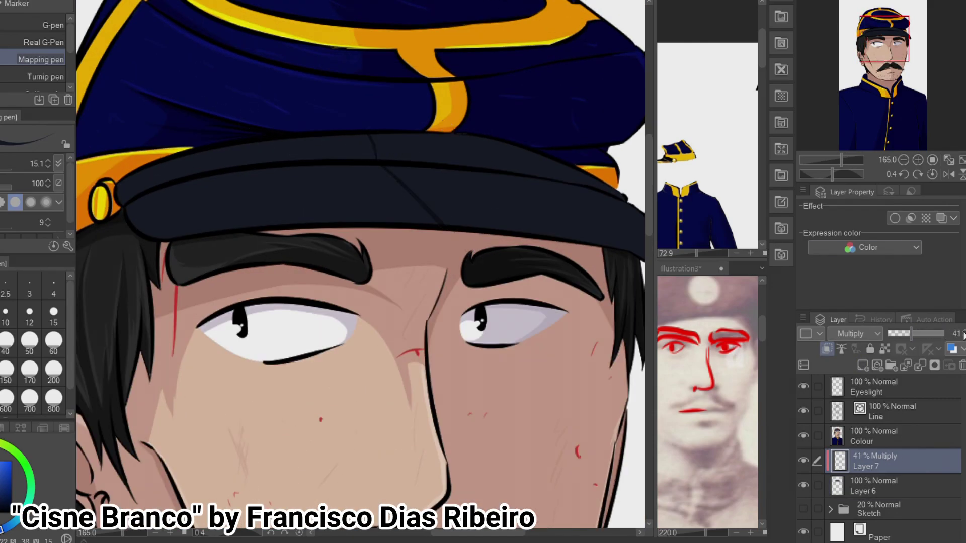
# Deepen the visor's shadow on a new clipped Layer 8 set to Multiply at 40% opacity
pyautogui.moveTo(503, 264); pyautogui.dragTo(446, 150)
pyautogui.hotkey('ctrl', 'shift', 'n')
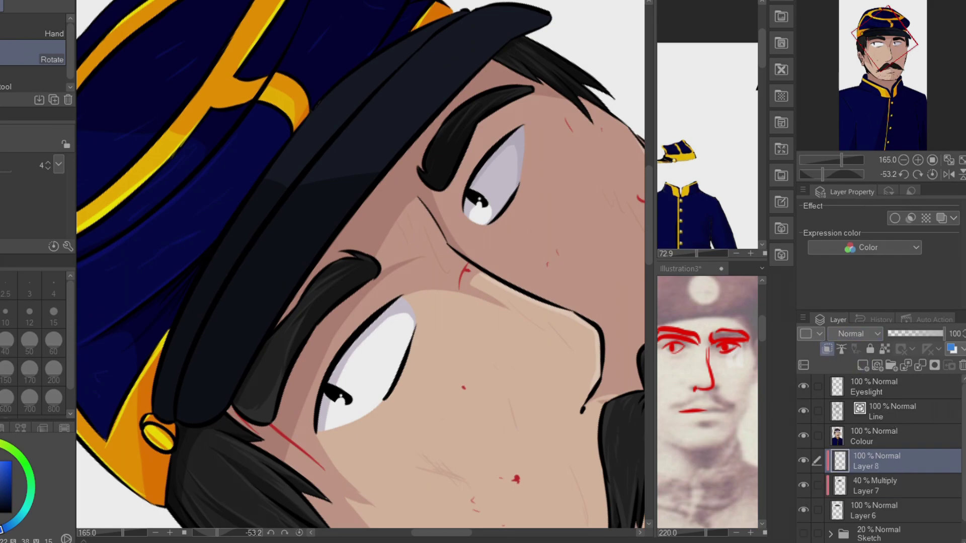
pyautogui.press('p')
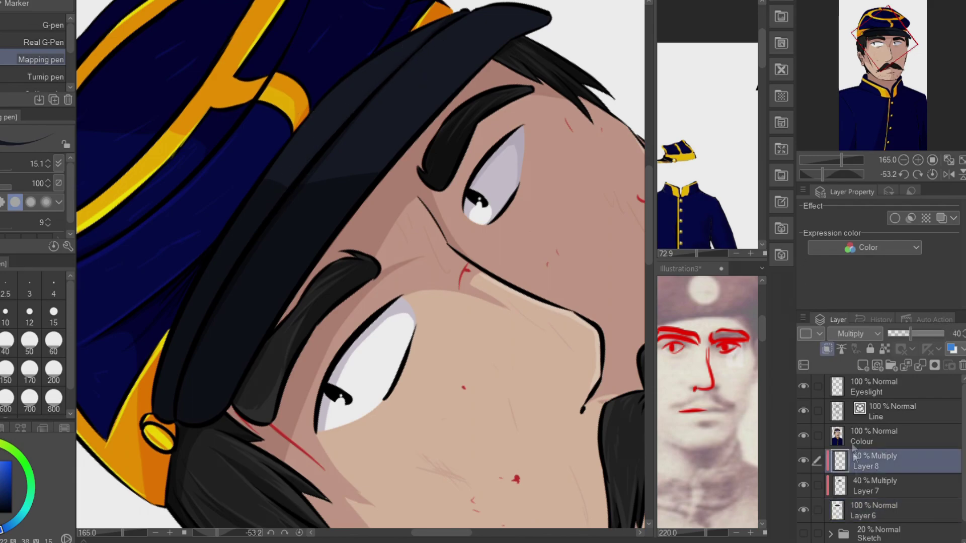
# Paint glossy highlight streaks on the visor's upper part on a new clipped Layer 9 set to Screen
pyautogui.hotkey('ctrl', 'shift', 'n')
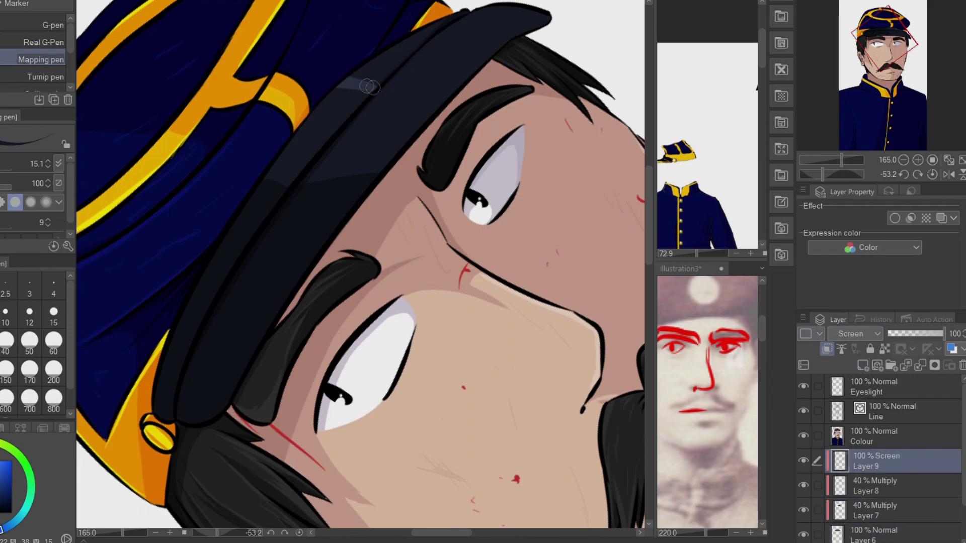
pyautogui.moveTo(244, 209); pyautogui.dragTo(399, 35)
pyautogui.hotkey('ctrl', 'z')
pyautogui.moveTo(322, 107); pyautogui.dragTo(444, 33)
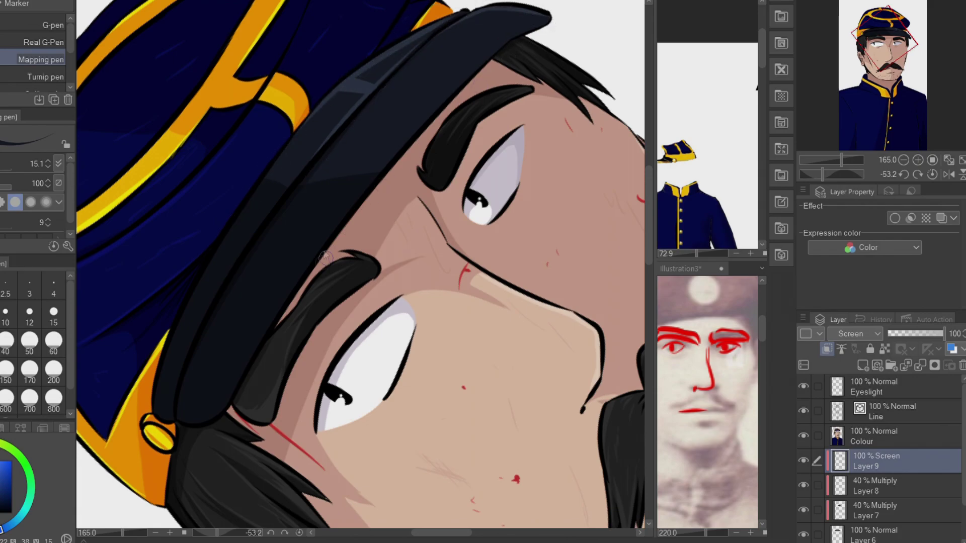
pyautogui.moveTo(325, 257)
pyautogui.mouseDown()
pyautogui.moveTo(507, 47)
pyautogui.moveTo(449, 96)
pyautogui.moveTo(517, 36)
pyautogui.mouseUp()
pyautogui.hotkey('ctrl', 'z')
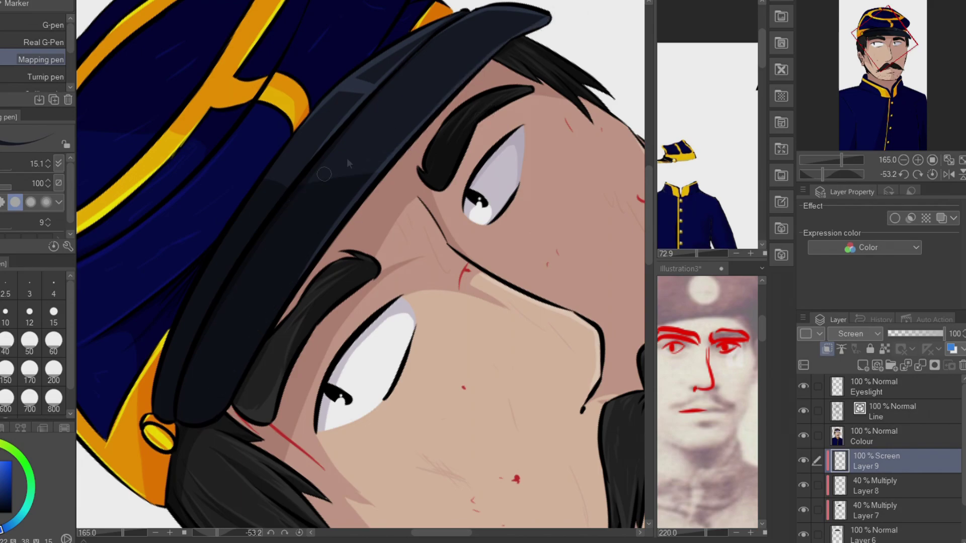
# Outline and fill wide reflection bands on the visor's lower part on Layer 9
pyautogui.press('g')
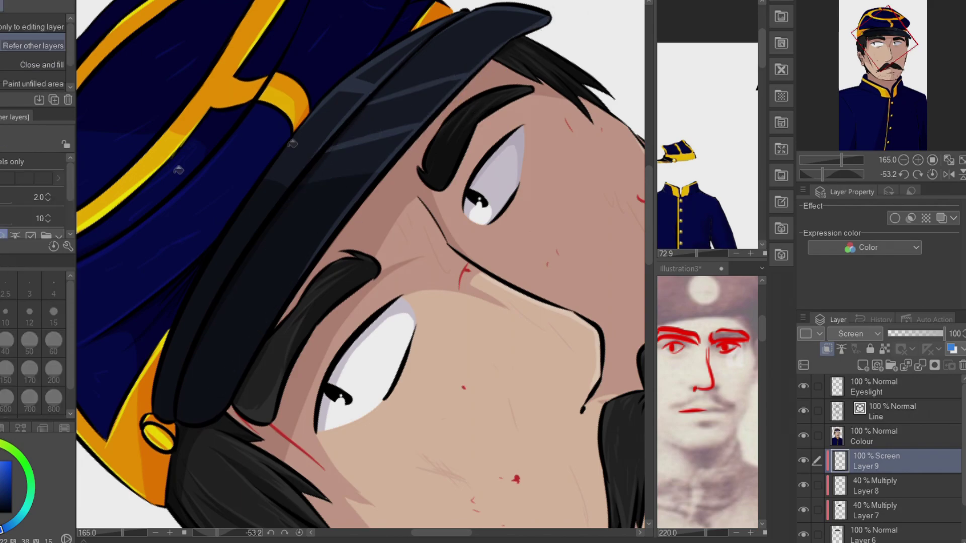
pyautogui.click(328, 146)
pyautogui.press('p')
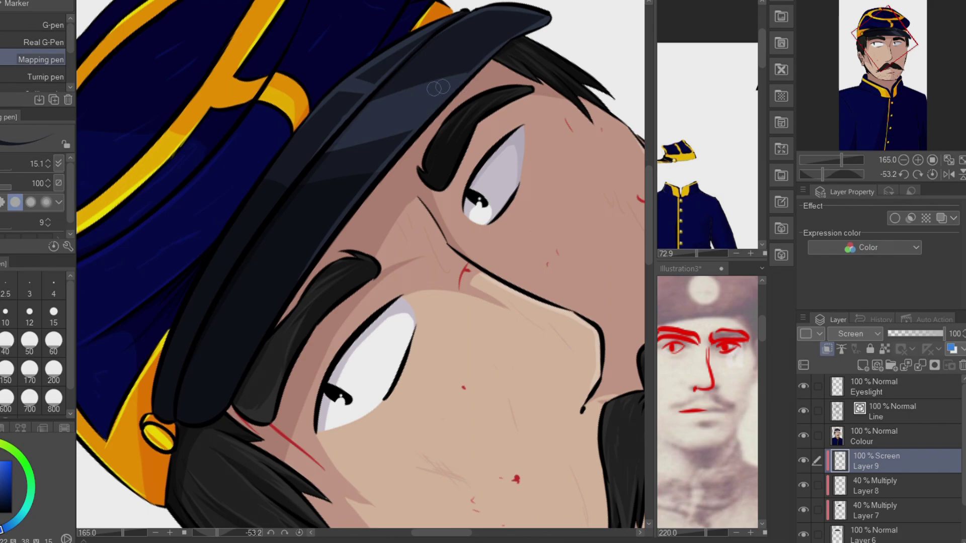
pyautogui.press('g')
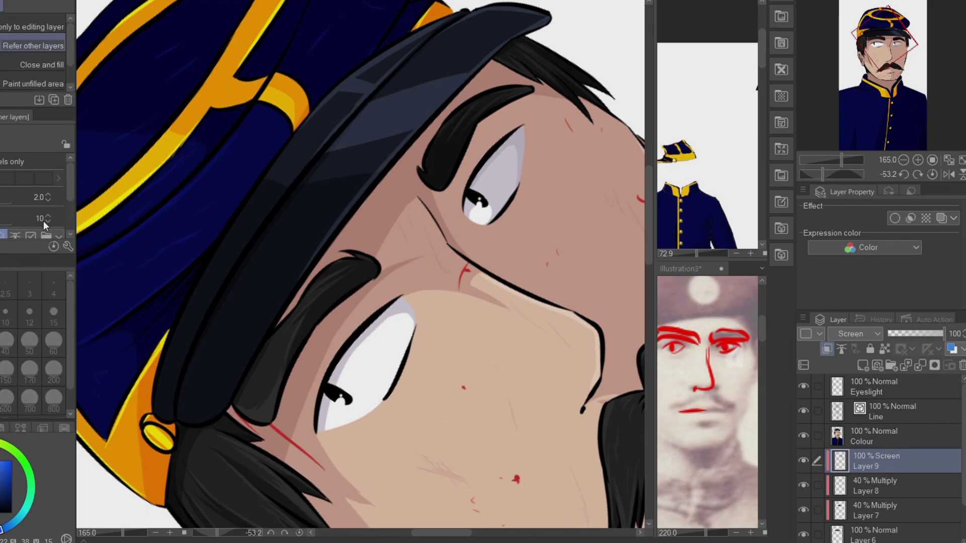
pyautogui.press('p')
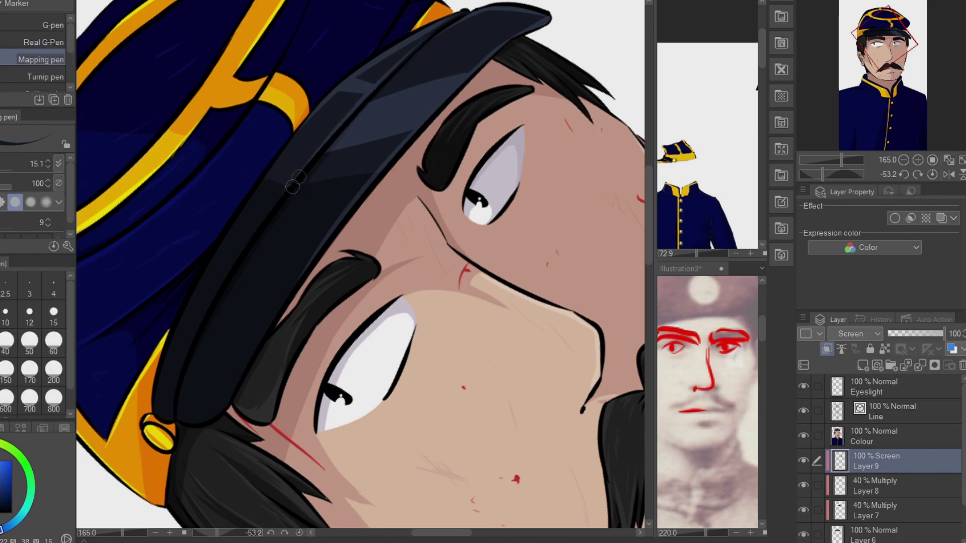
# Set the opacity of the visor's highlight layer, Layer 9, to 60%
pyautogui.scroll(-3, 337, 74)
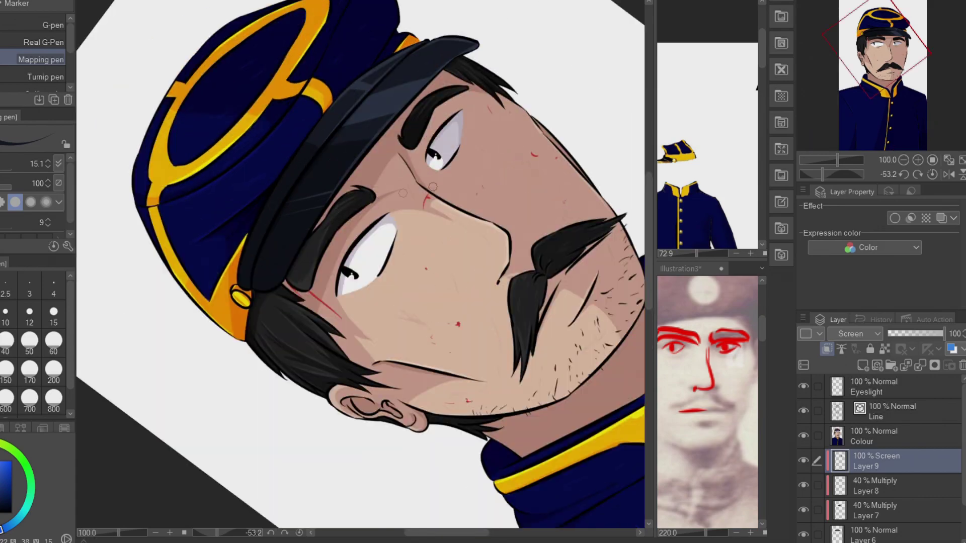
pyautogui.click(914, 333)
pyautogui.scroll(4, 958, 330)
pyautogui.hotkey('ctrl', '0')
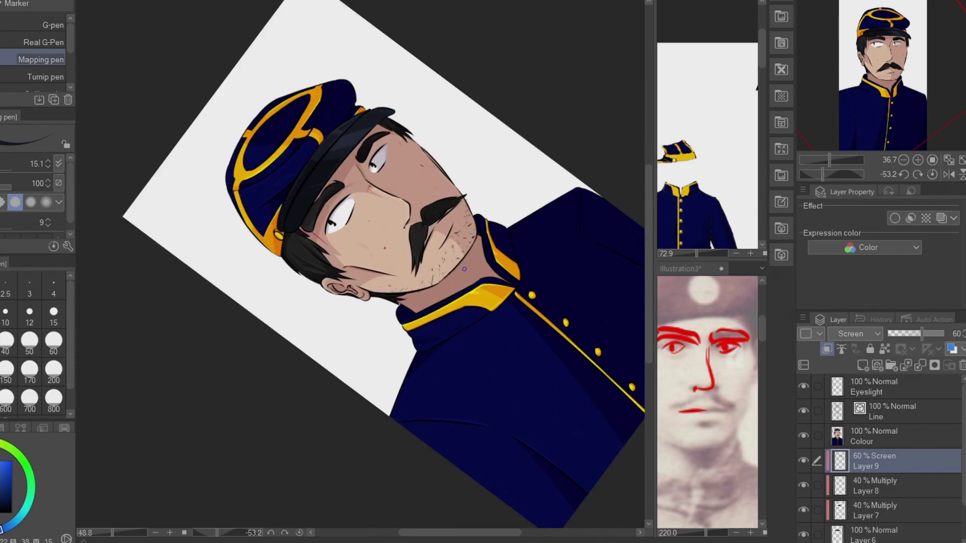
# Redraw and refill the visor's shadow on Layer 7, and merge all the visor layers into Colour
pyautogui.scroll(5, 444, 280)
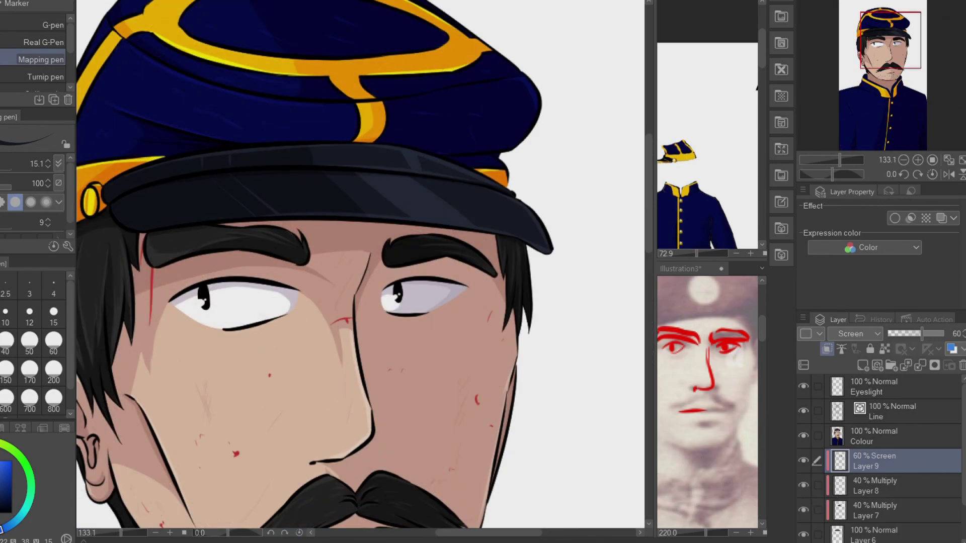
pyautogui.press('g')
pyautogui.click(877, 510)
pyautogui.scroll(1, 248, 199)
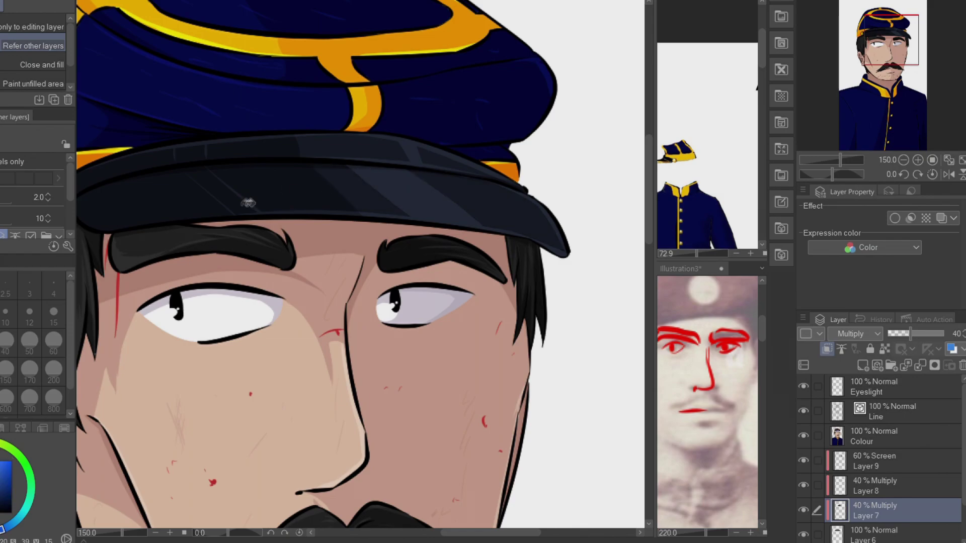
pyautogui.scroll(1, 280, 188)
pyautogui.press('p')
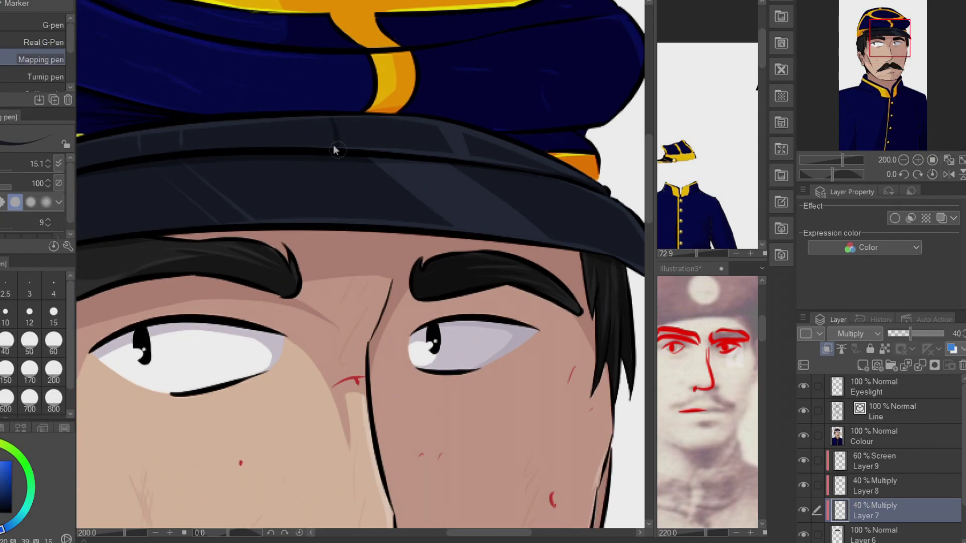
pyautogui.press('g')
pyautogui.click(369, 186)
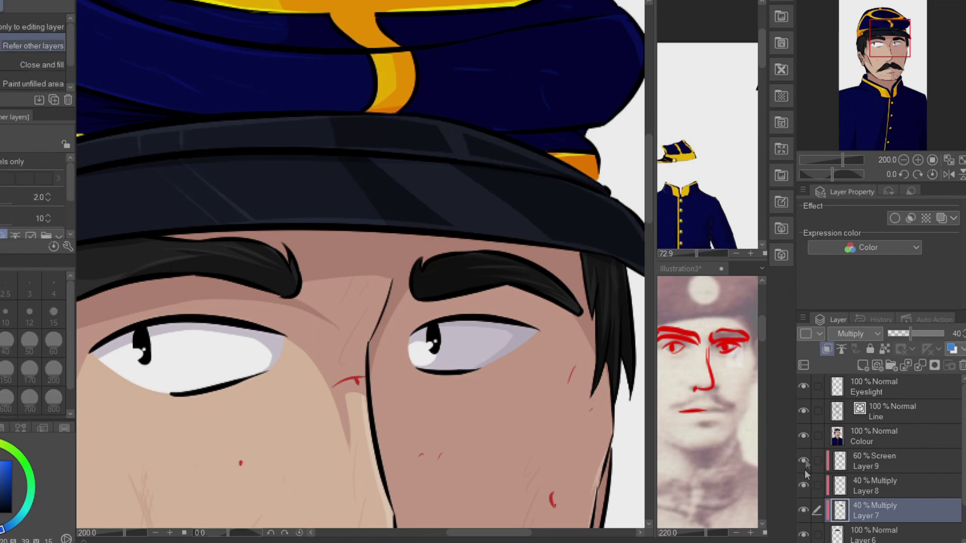
pyautogui.scroll(-6, 546, 302)
pyautogui.scroll(3, 546, 303)
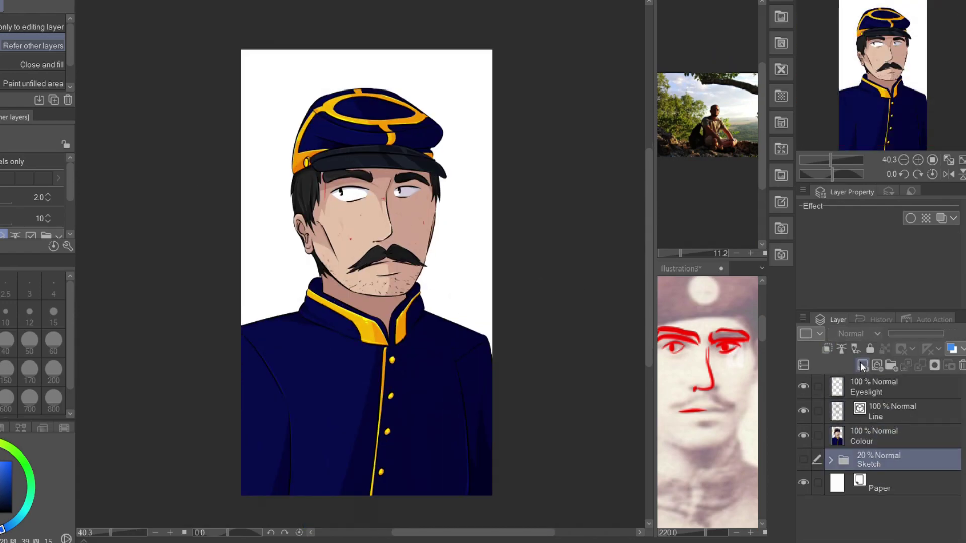
# Paint green background foliage behind the soldier's head and right shoulder with the Foliage brush on a new Layer 6 beneath Colour
pyautogui.click(50, 86)
pyautogui.moveTo(246, 146)
pyautogui.mouseDown()
pyautogui.moveTo(268, 95)
pyautogui.moveTo(266, 272)
pyautogui.mouseUp()
pyautogui.click(6, 446)
pyautogui.moveTo(252, 202)
pyautogui.mouseDown()
pyautogui.moveTo(282, 302)
pyautogui.moveTo(259, 119)
pyautogui.moveTo(342, 309)
pyautogui.moveTo(437, 297)
pyautogui.mouseUp()
# Lock Layer 6's transparent pixels and vary the foliage with lighter and darker greens using the Foliage brush
pyautogui.click(884, 348)
pyautogui.moveTo(324, 132)
pyautogui.mouseDown()
pyautogui.moveTo(272, 166)
pyautogui.moveTo(302, 262)
pyautogui.moveTo(262, 211)
pyautogui.moveTo(254, 274)
pyautogui.moveTo(301, 211)
pyautogui.moveTo(262, 282)
pyautogui.moveTo(271, 151)
pyautogui.moveTo(279, 141)
pyautogui.moveTo(264, 302)
pyautogui.mouseUp()
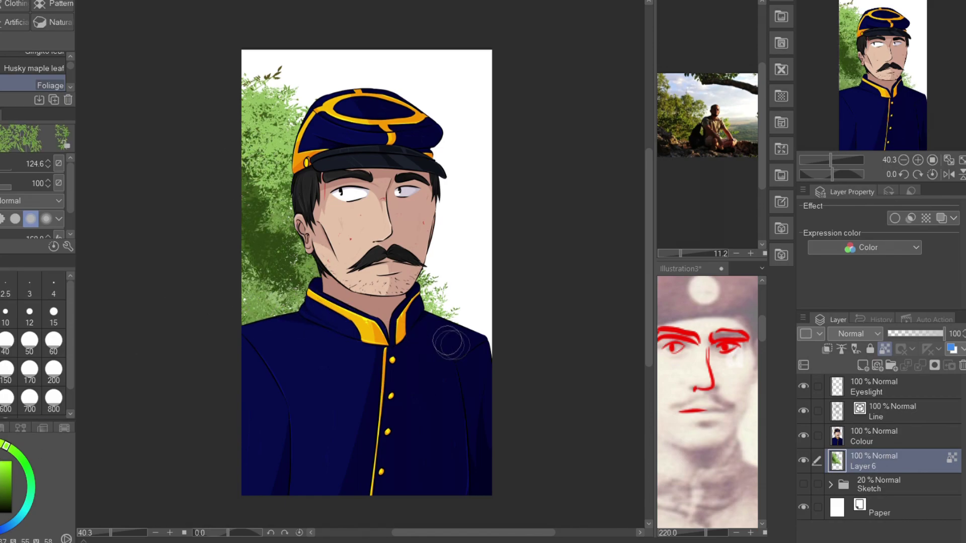
pyautogui.moveTo(318, 236)
pyautogui.mouseDown()
pyautogui.moveTo(260, 301)
pyautogui.moveTo(266, 133)
pyautogui.moveTo(274, 181)
pyautogui.mouseUp()
pyautogui.moveTo(262, 121)
pyautogui.mouseDown()
pyautogui.moveTo(257, 171)
pyautogui.moveTo(277, 272)
pyautogui.moveTo(249, 201)
pyautogui.mouseUp()
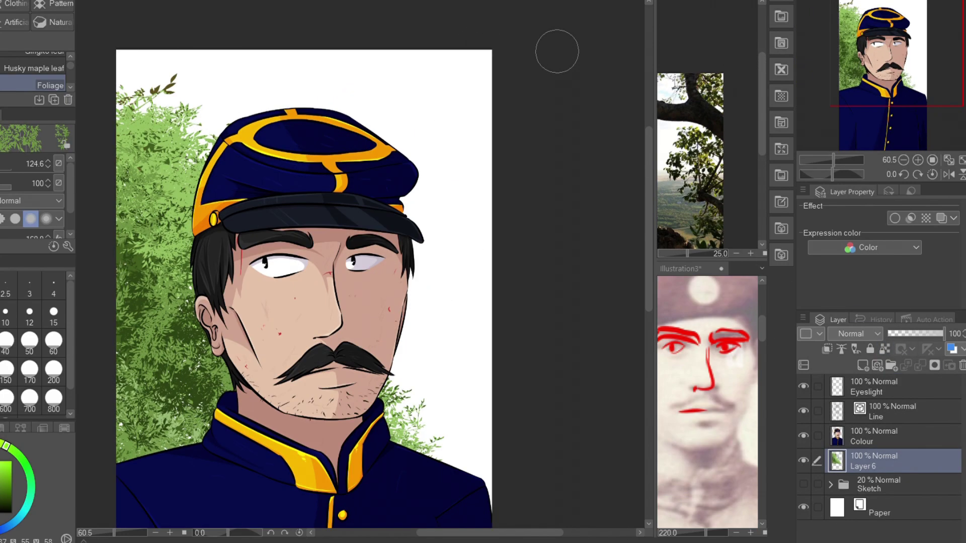
# Outline a forked tree branch above the hat with the Mapping pen on a new Layer 7 beneath Layer 6 and fill it dark red-brown
pyautogui.press('x')
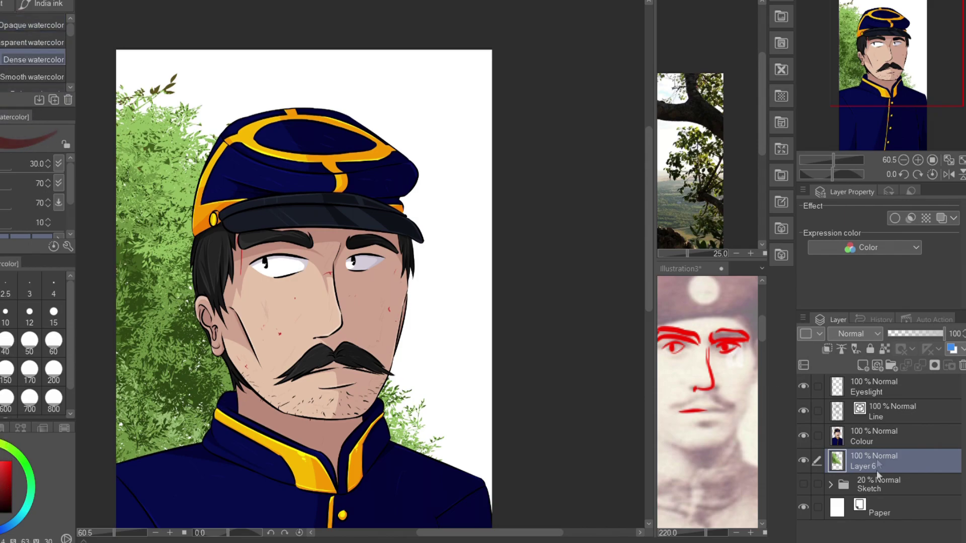
pyautogui.hotkey('ctrl', 'shift', 'n')
pyautogui.moveTo(347, 105)
pyautogui.mouseDown()
pyautogui.moveTo(383, 121)
pyautogui.moveTo(362, 116)
pyautogui.mouseUp()
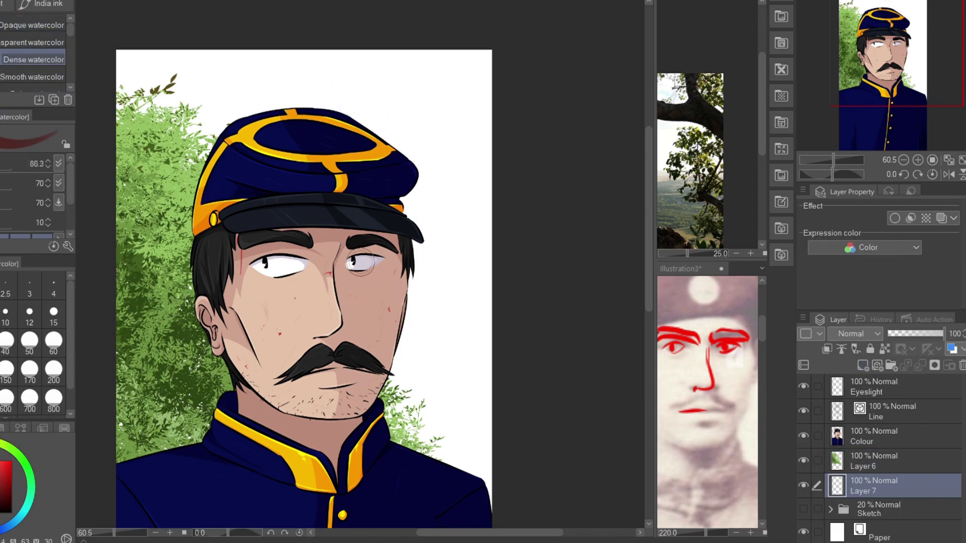
pyautogui.press('p')
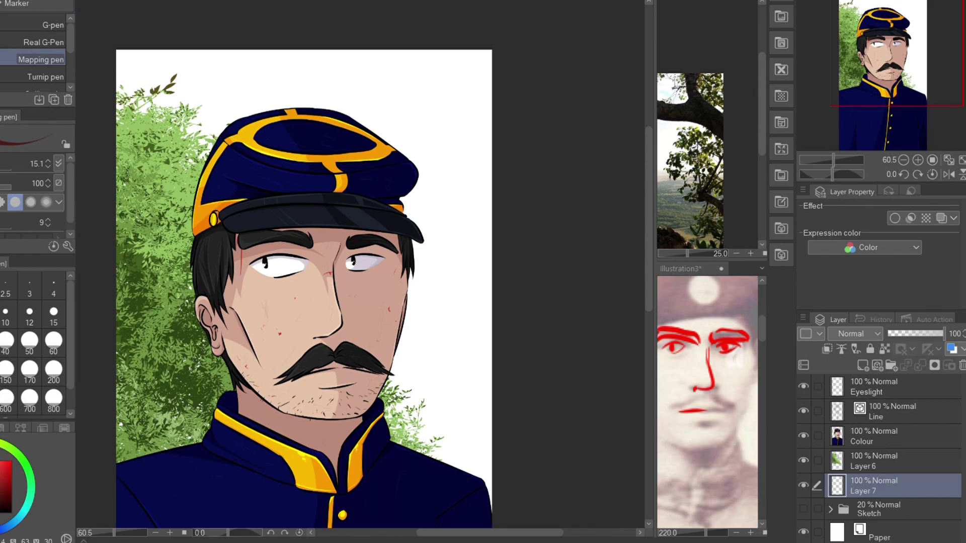
pyautogui.hotkey('ctrl', 'z')
pyautogui.moveTo(426, 102); pyautogui.dragTo(510, 171)
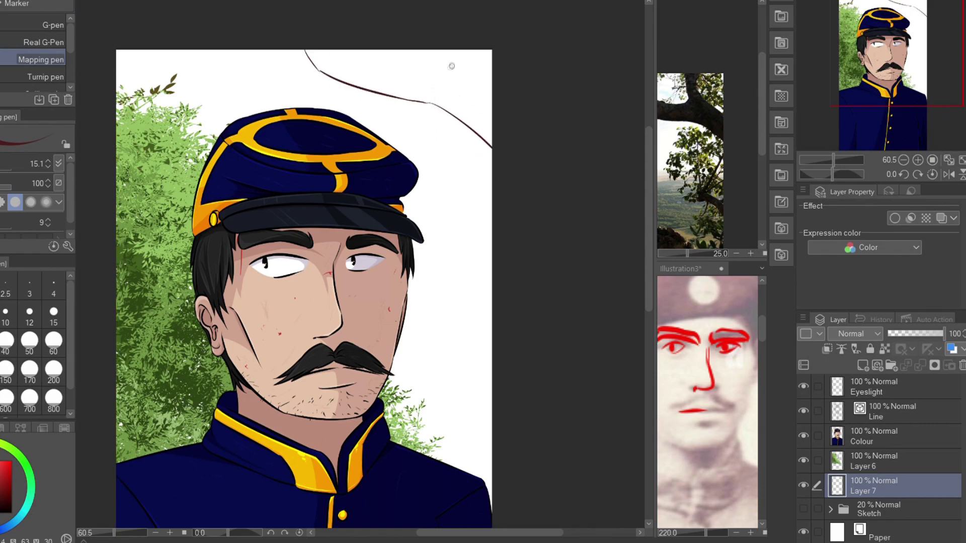
pyautogui.press('g')
pyautogui.click(479, 88)
pyautogui.scroll(2, 480, 87)
pyautogui.press('p')
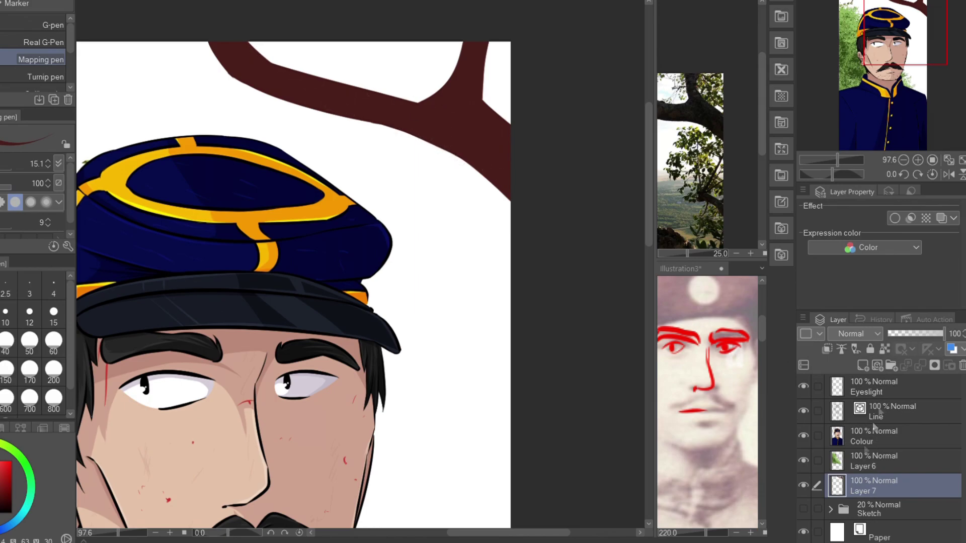
# Shade the branch's underside with Opaque watercolor on a new clipped Layer 8 set to Multiply, reducing the brush size to about 62
pyautogui.click(863, 365)
pyautogui.press('b')
pyautogui.moveTo(210, 46)
pyautogui.mouseDown()
pyautogui.moveTo(279, 80)
pyautogui.moveTo(243, 74)
pyautogui.moveTo(387, 146)
pyautogui.mouseUp()
pyautogui.click(32, 25)
pyautogui.moveTo(216, 76); pyautogui.dragTo(432, 180)
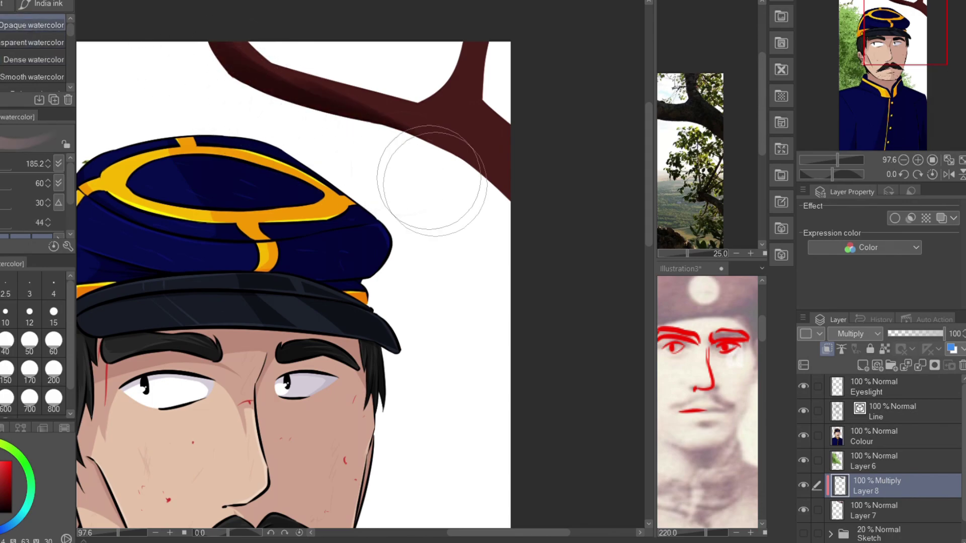
pyautogui.press('[')
pyautogui.press('[')
pyautogui.press('[')
pyautogui.moveTo(312, 103)
pyautogui.mouseDown()
pyautogui.moveTo(478, 166)
pyautogui.moveTo(542, 212)
pyautogui.mouseUp()
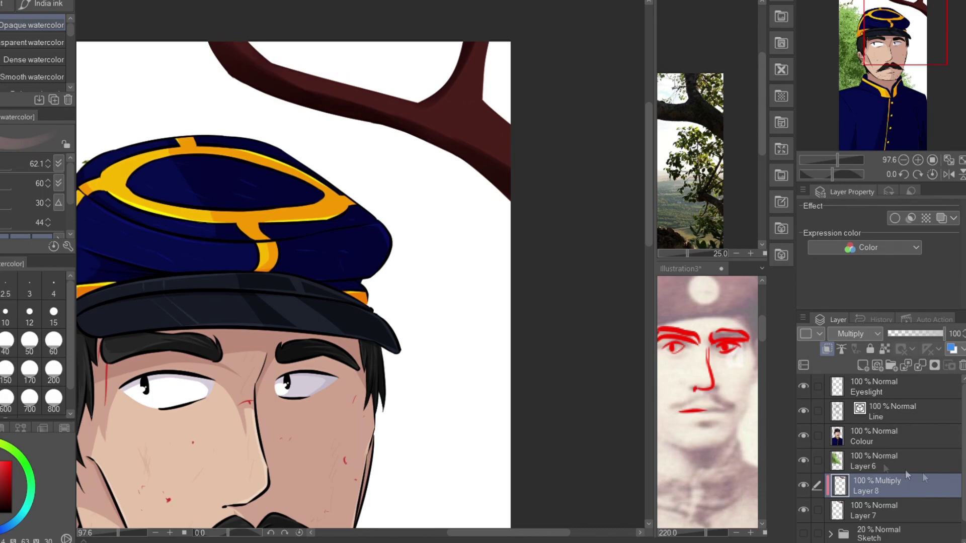
# Darken the branch further on a new clipped Multiply Layer 9 with a brush size of about 118
pyautogui.hotkey('ctrl', 'shift', 'n')
pyautogui.press(']')
pyautogui.press(']')
pyautogui.press(']')
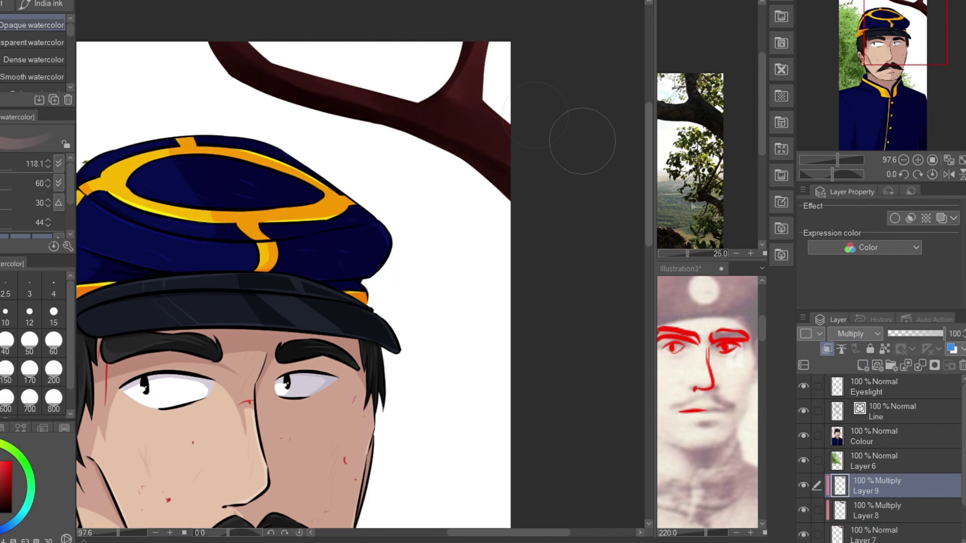
pyautogui.press('x')
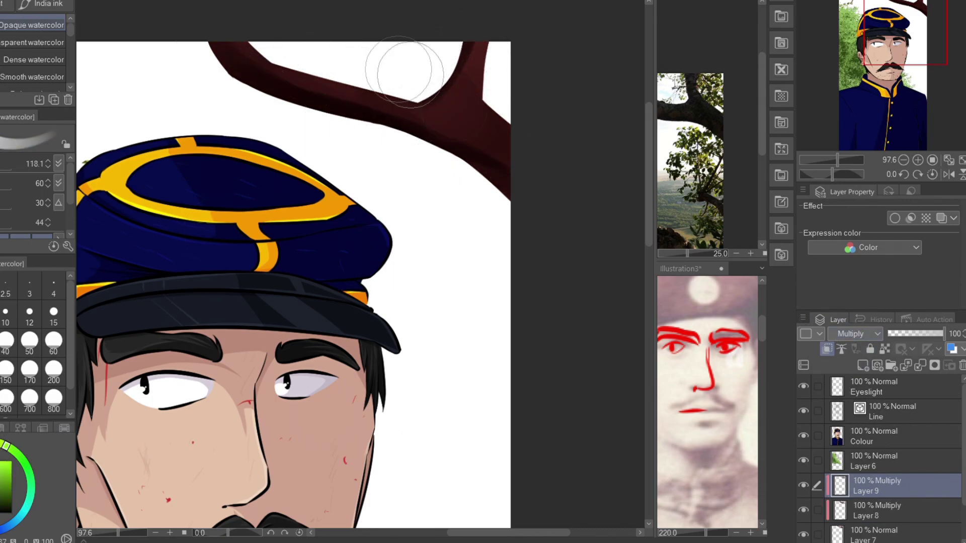
# Merge the branch's shading layers, Layer 9 and Layer 8, into Layer 7
pyautogui.hotkey('ctrl', '0')
pyautogui.scroll(-2, 904, 424)
pyautogui.click(881, 418)
pyautogui.click(879, 440)
pyautogui.hotkey('ctrl', 'e')
pyautogui.hotkey('ctrl', 'e')
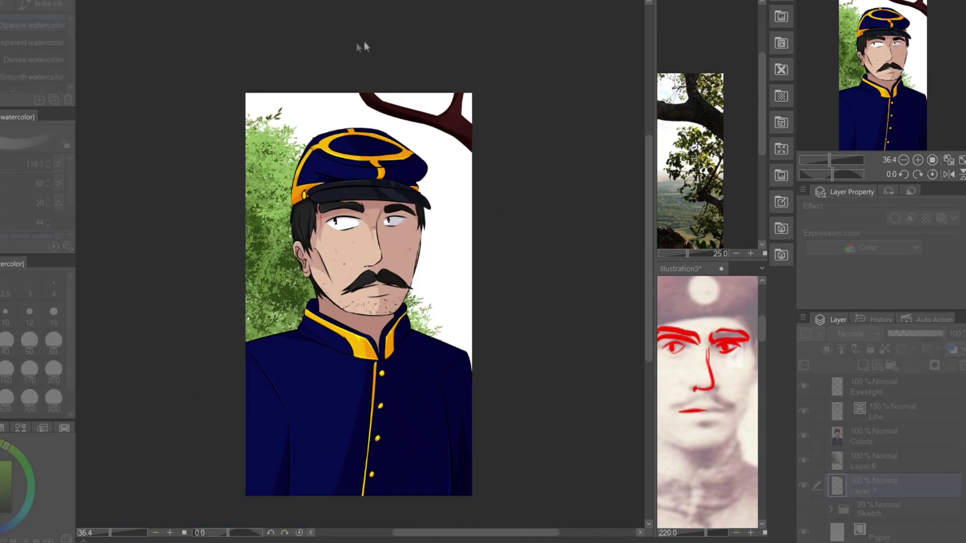
# Paint green leaves behind the tree branch with the Foliage brush on a new Layer 8 beneath Layer 7
pyautogui.scroll(3, 491, 72)
pyautogui.hotkey('alt', ']')
pyautogui.press('b')
pyautogui.hotkey('ctrl', 'shift', 'n')
pyautogui.moveTo(477, 94)
pyautogui.mouseDown()
pyautogui.moveTo(367, 129)
pyautogui.moveTo(451, 117)
pyautogui.moveTo(303, 93)
pyautogui.moveTo(348, 96)
pyautogui.moveTo(275, 78)
pyautogui.moveTo(327, 79)
pyautogui.moveTo(282, 75)
pyautogui.mouseUp()
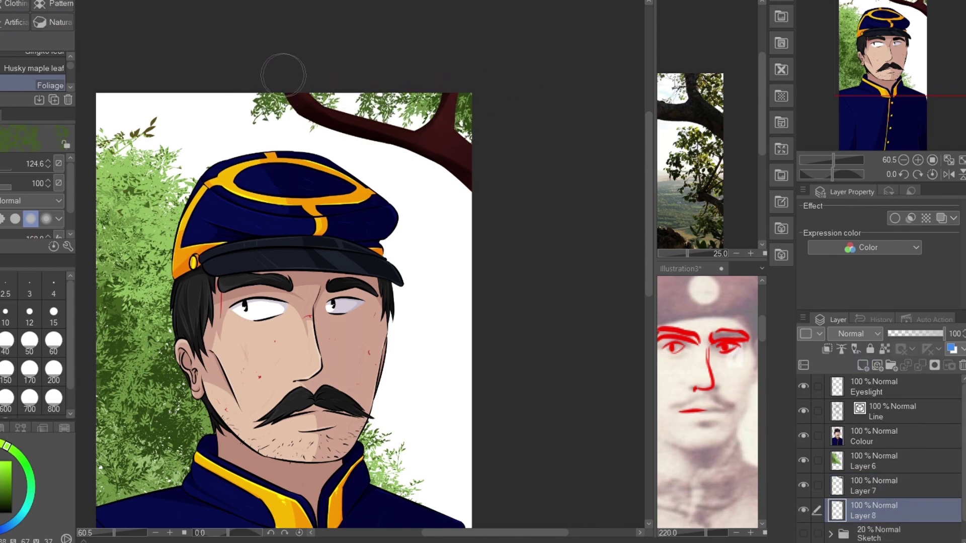
# Soften the background foliage on Layer 6 and merge the branch's leaves on Layer 8 with Layer 7
pyautogui.scroll(-3, 491, 166)
pyautogui.scroll(1, 453, 191)
pyautogui.hotkey('alt', ']')
pyautogui.hotkey('alt', ']')
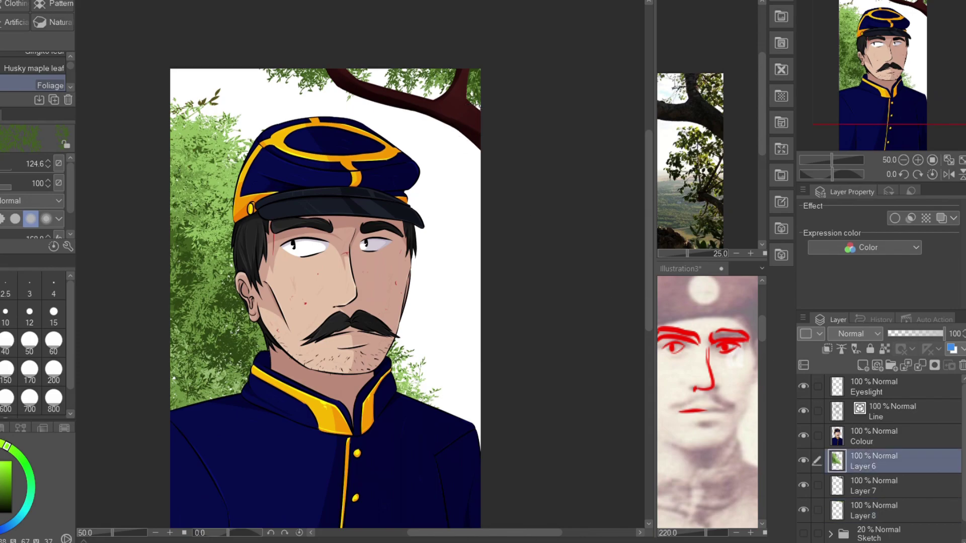
pyautogui.hotkey('ctrl', 'u')
pyautogui.hotkey('alt', '[')
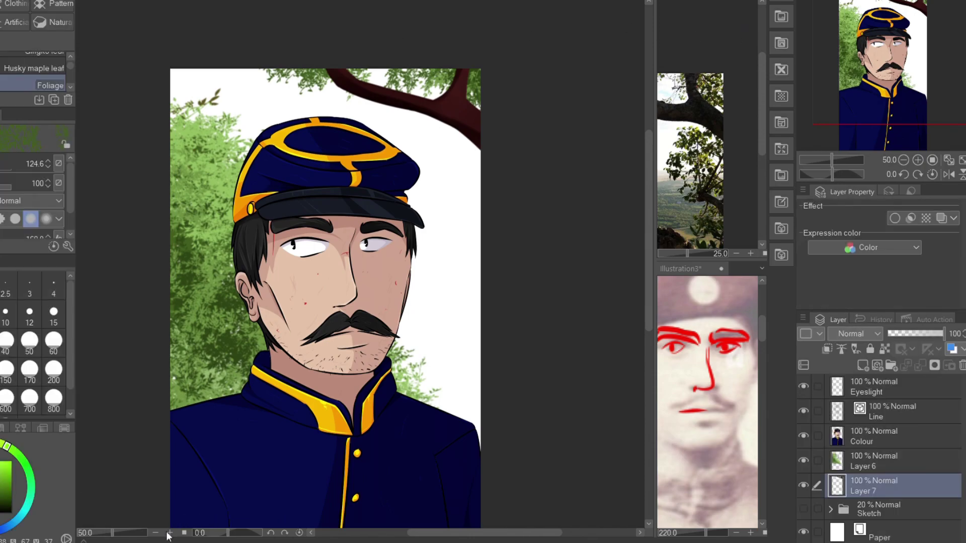
# Hide the artwork layers and outline a beige foreground and pale teal distant hills with the Mapping pen on a new Layer 8 beneath Layer 7
pyautogui.scroll(1, 689, 161)
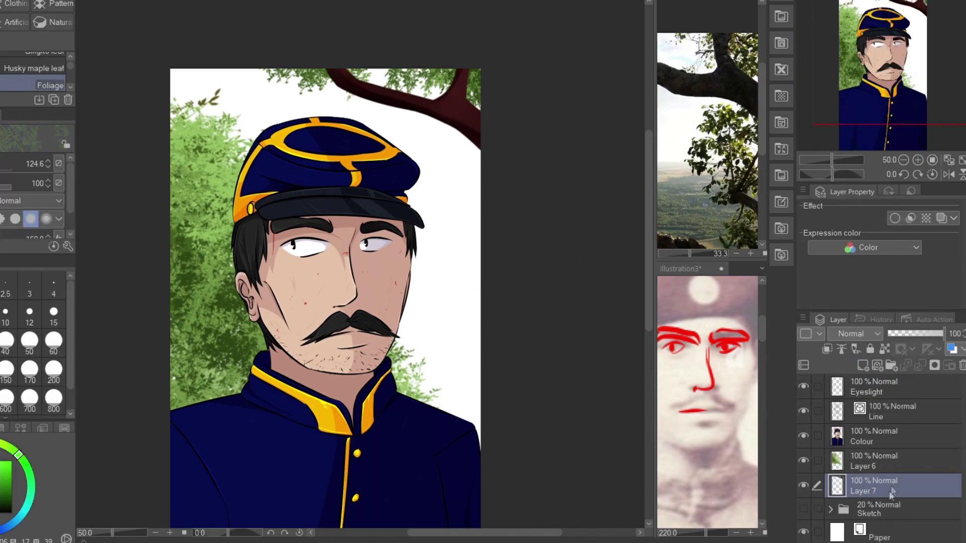
pyautogui.hotkey('ctrl', 'y')
pyautogui.press('p')
pyautogui.moveTo(804, 386); pyautogui.dragTo(803, 486)
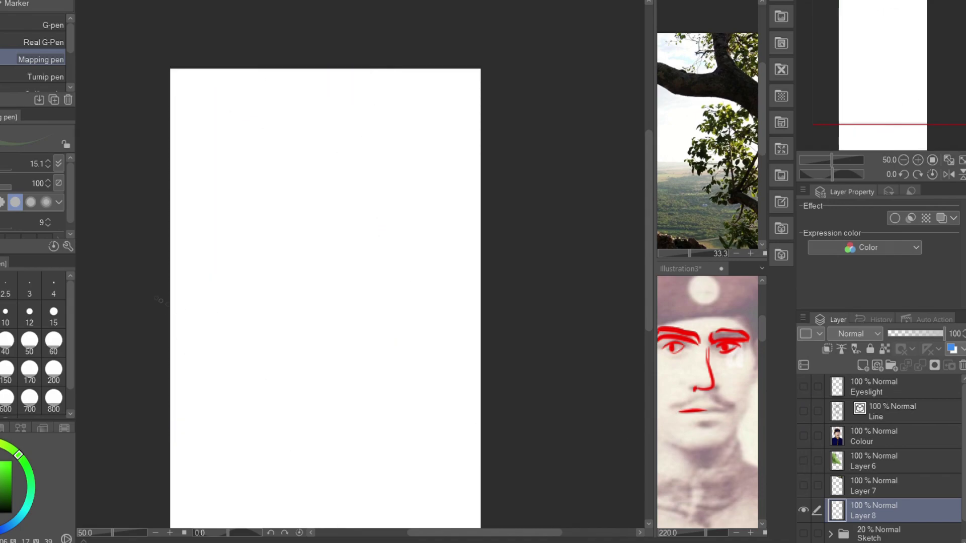
pyautogui.moveTo(181, 310)
pyautogui.mouseDown()
pyautogui.moveTo(244, 405)
pyautogui.moveTo(483, 232)
pyautogui.mouseUp()
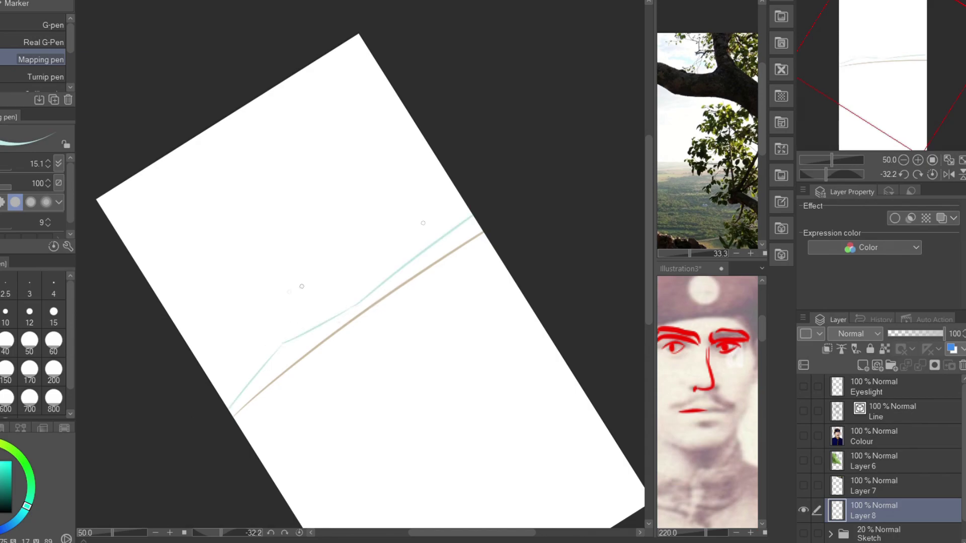
# Fill the distant hills with pale teal and the ground with beige on Layer 8, and show the artwork layers again
pyautogui.scroll(5, 336, 336)
pyautogui.click(330, 323)
pyautogui.click(390, 403)
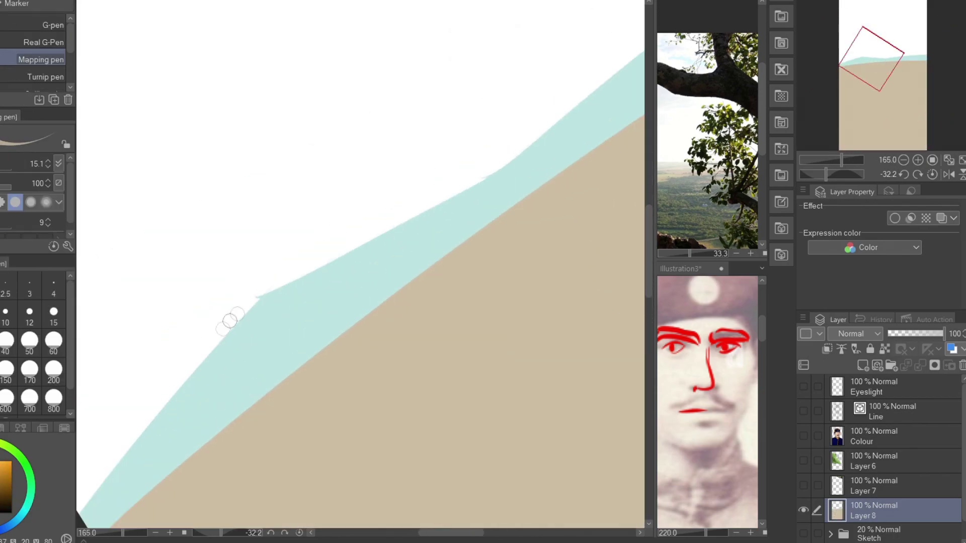
pyautogui.scroll(-5, 482, 179)
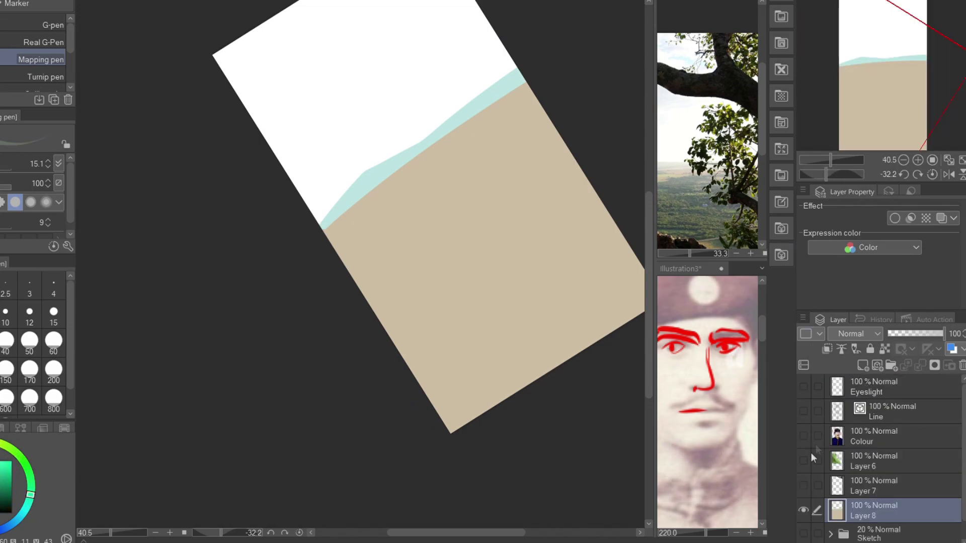
pyautogui.click(803, 461)
pyautogui.moveTo(800, 440); pyautogui.dragTo(800, 391)
pyautogui.scroll(2, 504, 131)
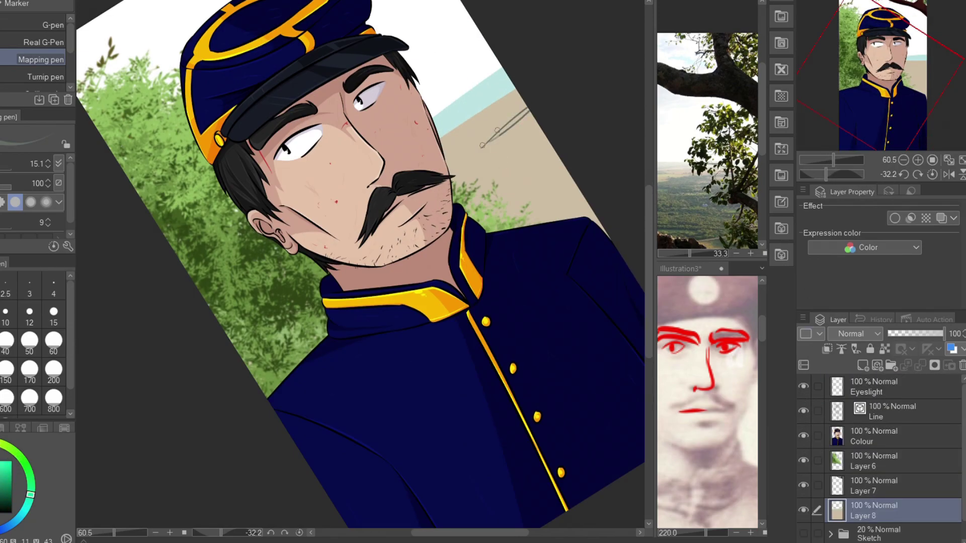
# Lock Layer 8's transparent pixels and refill the beige ground with light green
pyautogui.press('b')
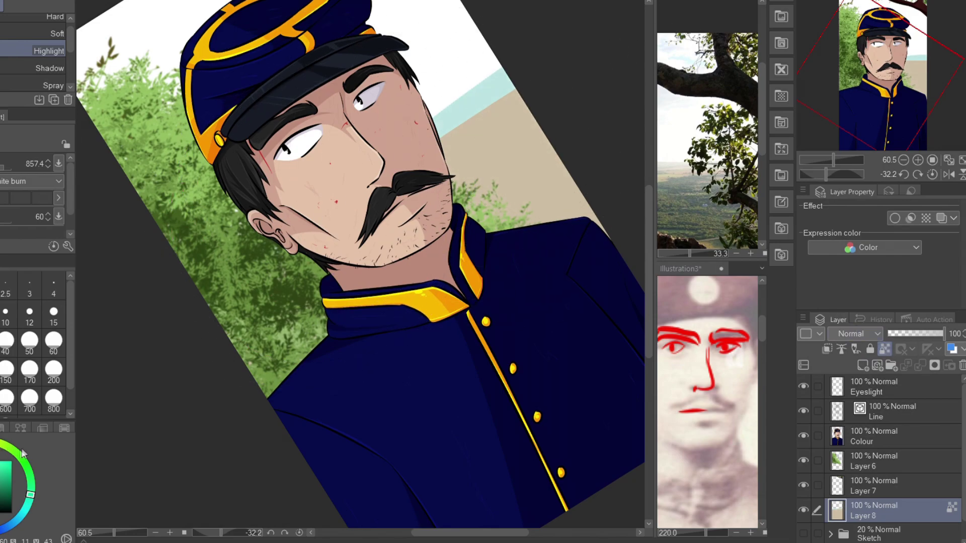
pyautogui.press('p')
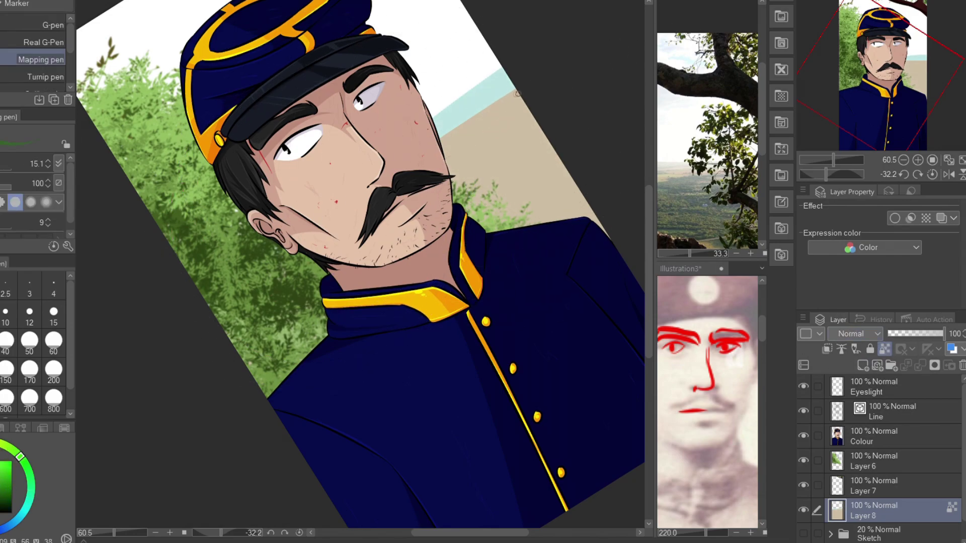
pyautogui.hotkey('ctrl', 'z')
pyautogui.press('g')
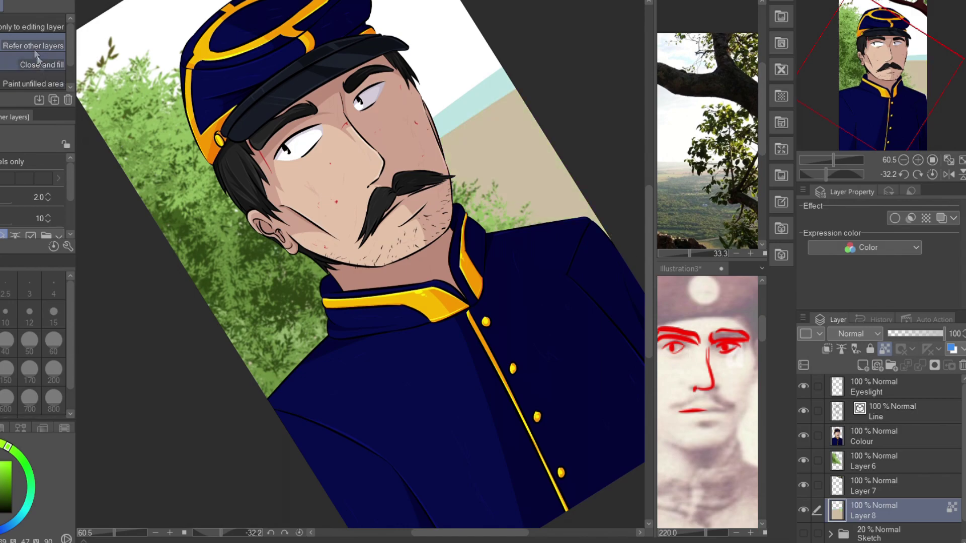
pyautogui.click(554, 185)
# Outline a nearer hill beside the soldier's shoulder with the Mapping pen and fill it with dark green on Layer 8
pyautogui.press('p')
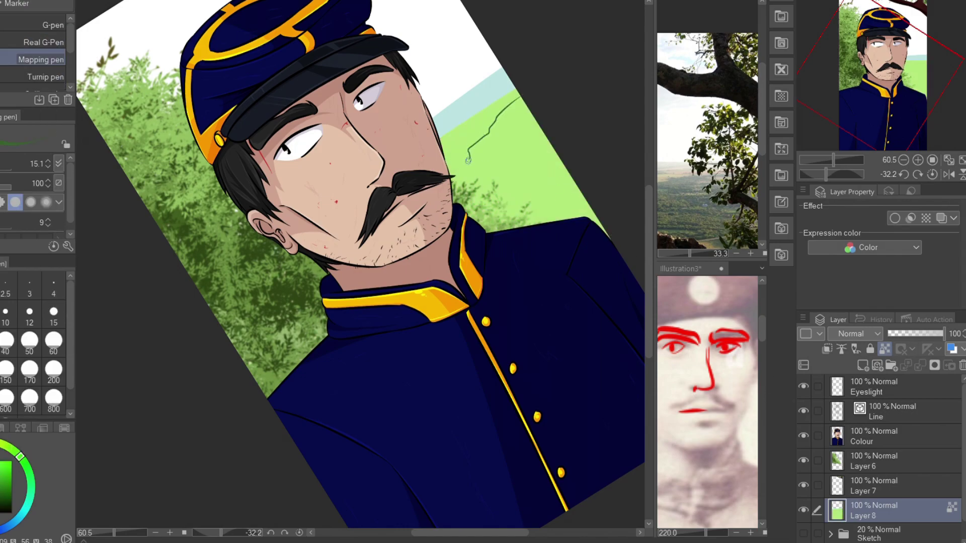
pyautogui.press('g')
pyautogui.press('p')
pyautogui.press('g')
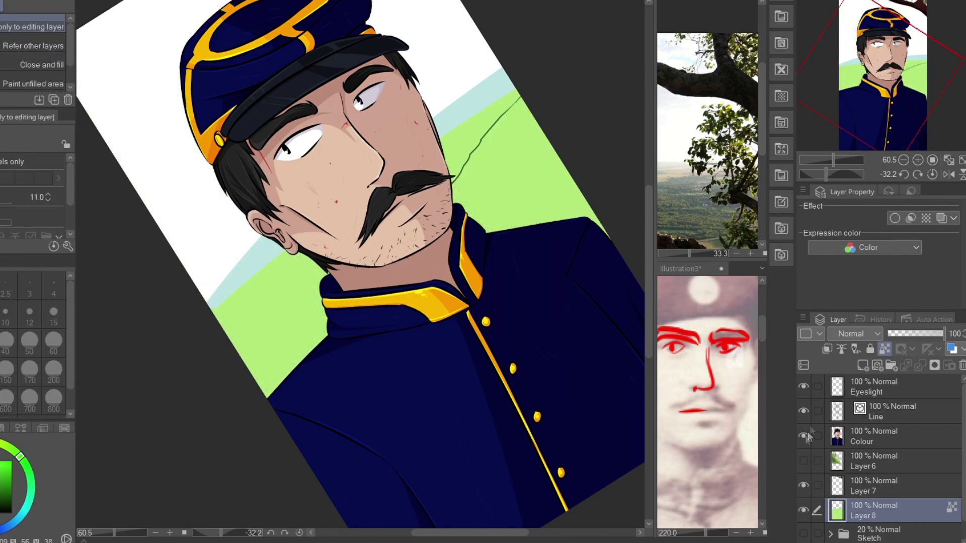
pyautogui.scroll(5, 501, 200)
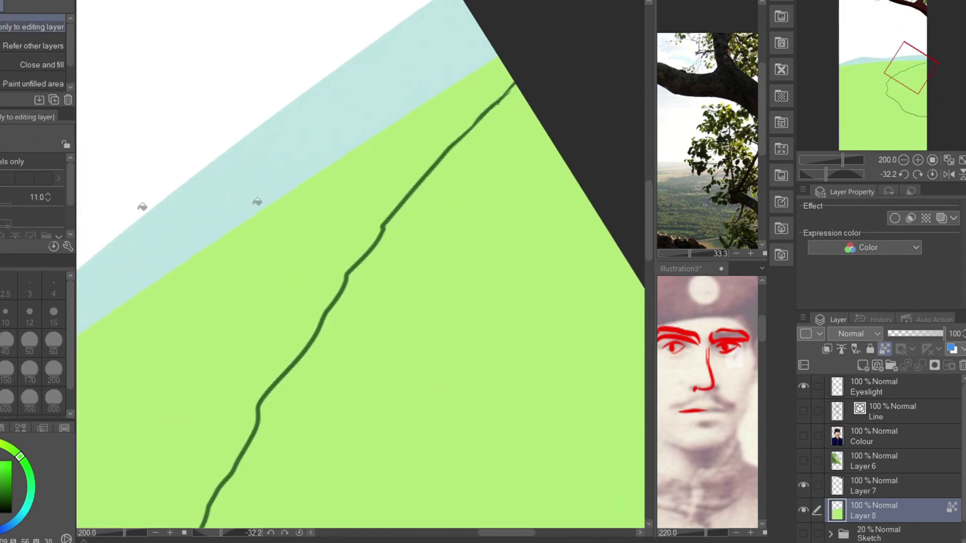
pyautogui.scroll(-6, 518, 226)
pyautogui.press('g')
pyautogui.click(513, 279)
pyautogui.click(803, 461)
pyautogui.click(803, 435)
pyautogui.click(803, 410)
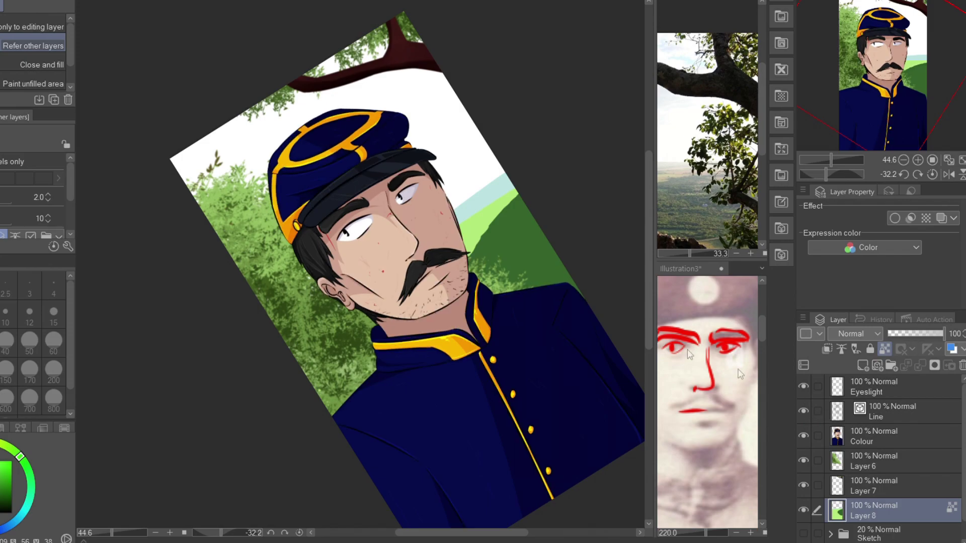
# Draw dark contour strokes on the near hill with the Mapping pen on a new clipped Multiply Layer 9
pyautogui.press('b')
pyautogui.press('b')
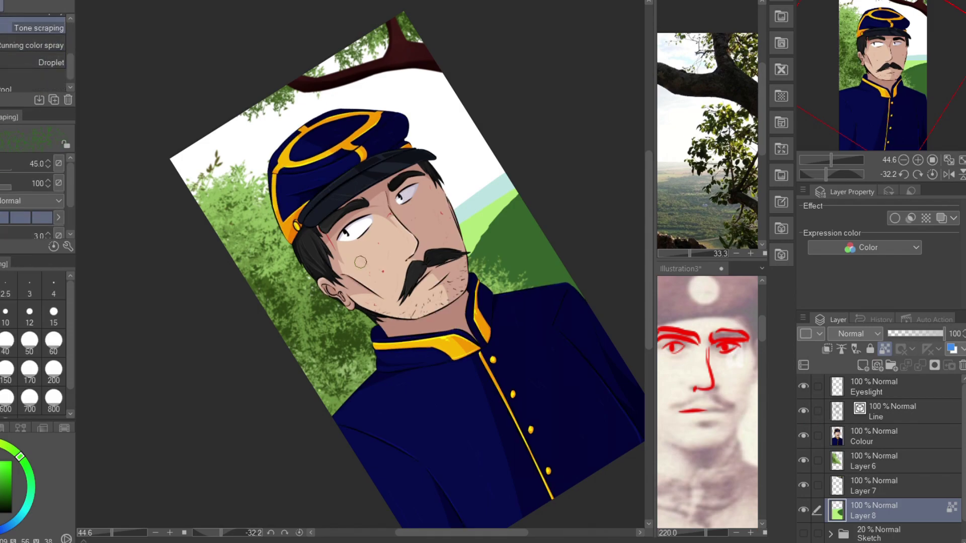
pyautogui.click(862, 366)
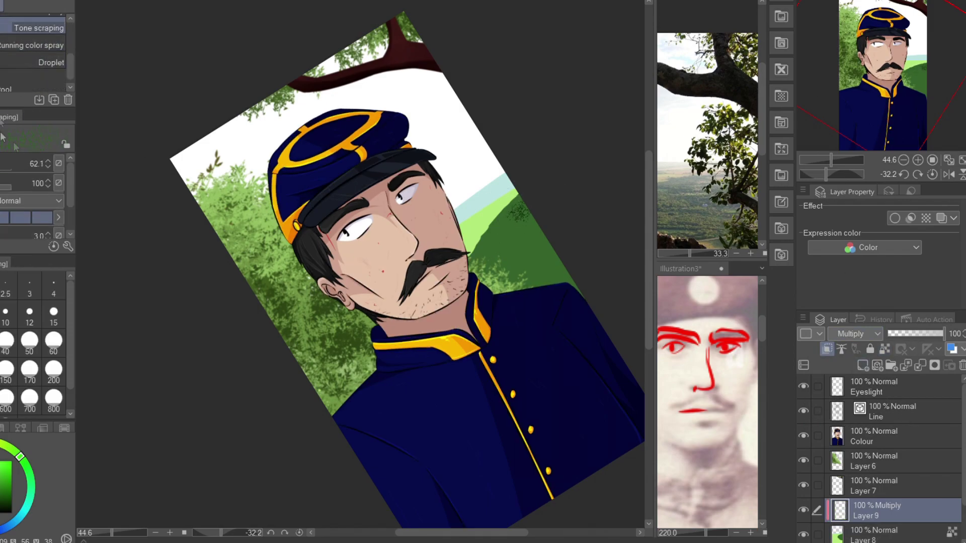
pyautogui.press('p')
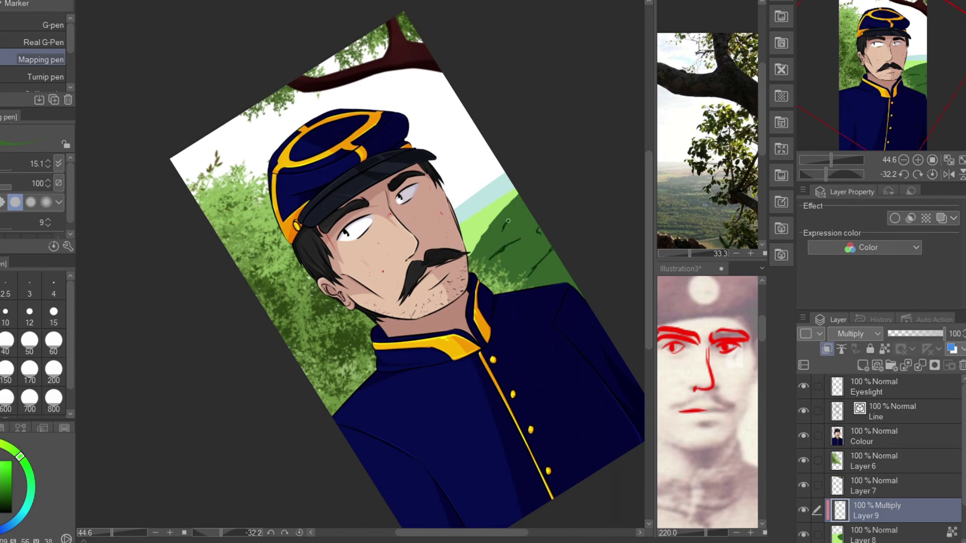
pyautogui.scroll(-2, 906, 483)
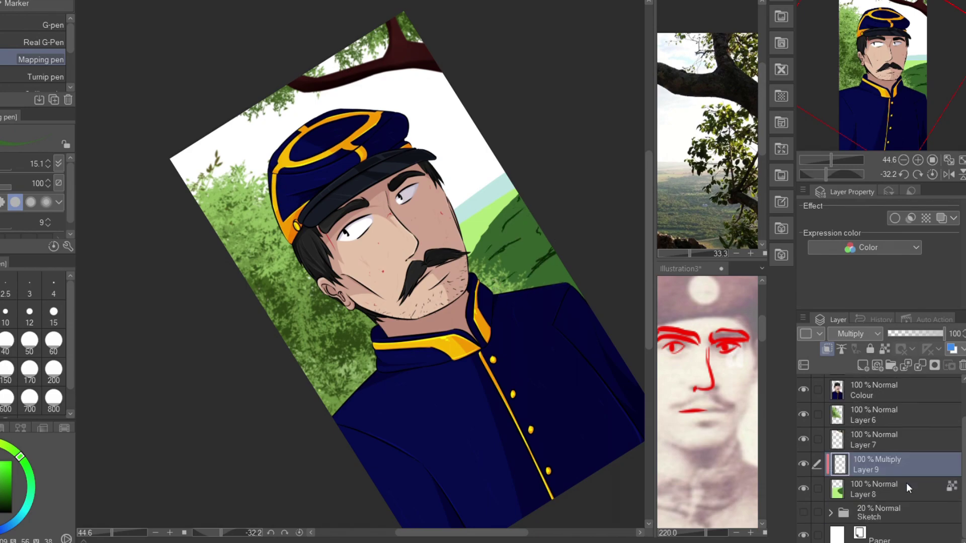
# Merge the hill shading on Layer 9 into Layer 8 and blur the hills
pyautogui.hotkey('ctrl', 'e')
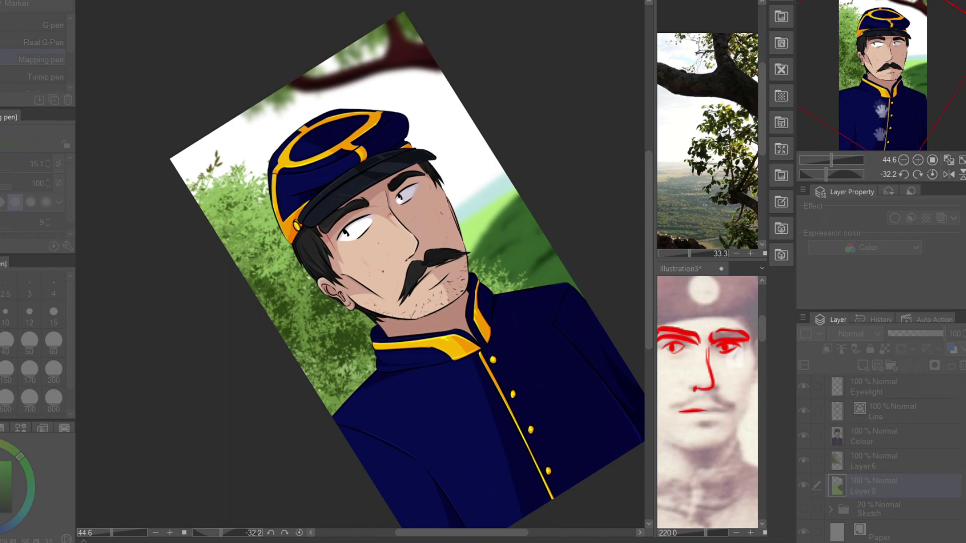
pyautogui.hotkey('ctrl', 'e')
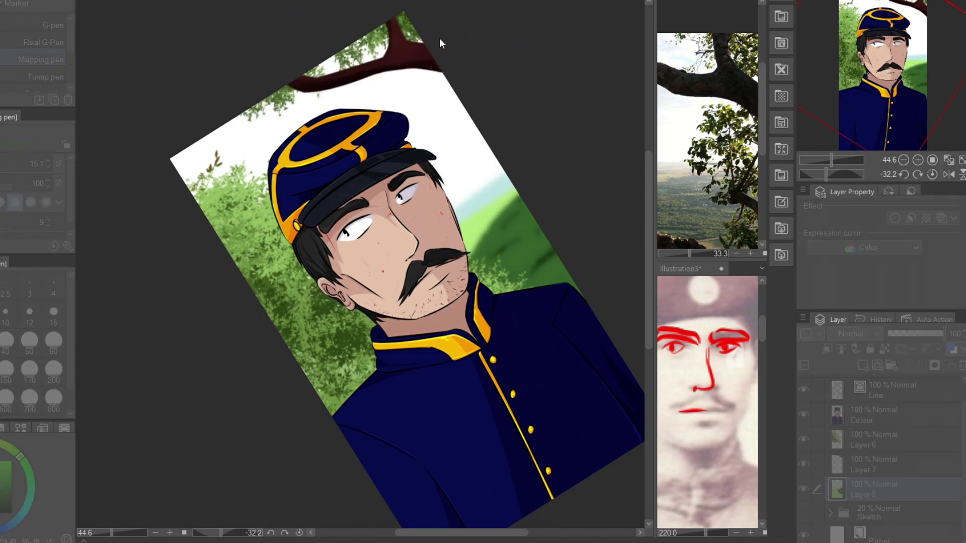
pyautogui.scroll(1, 503, 136)
# Fill a new Layer 9 beneath the hills with sky blue and fade it to white near the horizon with the Soft airbrush
pyautogui.click(863, 366)
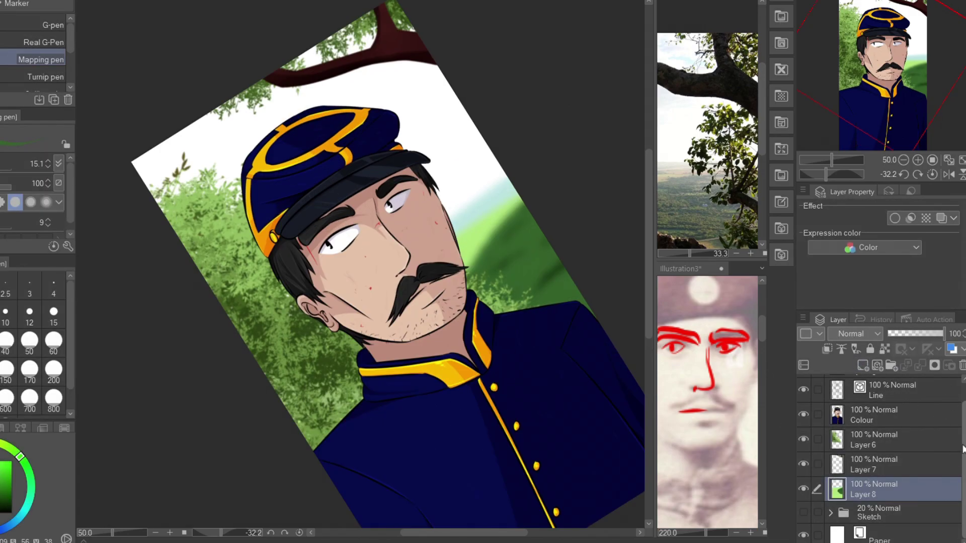
pyautogui.scroll(-1, 960, 457)
pyautogui.press('g')
pyautogui.hotkey('alt', 'BackSpace')
pyautogui.press('b')
pyautogui.click(3, 35)
pyautogui.moveTo(453, 176)
pyautogui.mouseDown()
pyautogui.moveTo(252, 171)
pyautogui.moveTo(205, 321)
pyautogui.moveTo(448, 150)
pyautogui.mouseUp()
pyautogui.scroll(1, 49, 60)
# Select the hills on Layer 8, lighten them with a soft haze near the horizon, and clear the selection
pyautogui.click(881, 464)
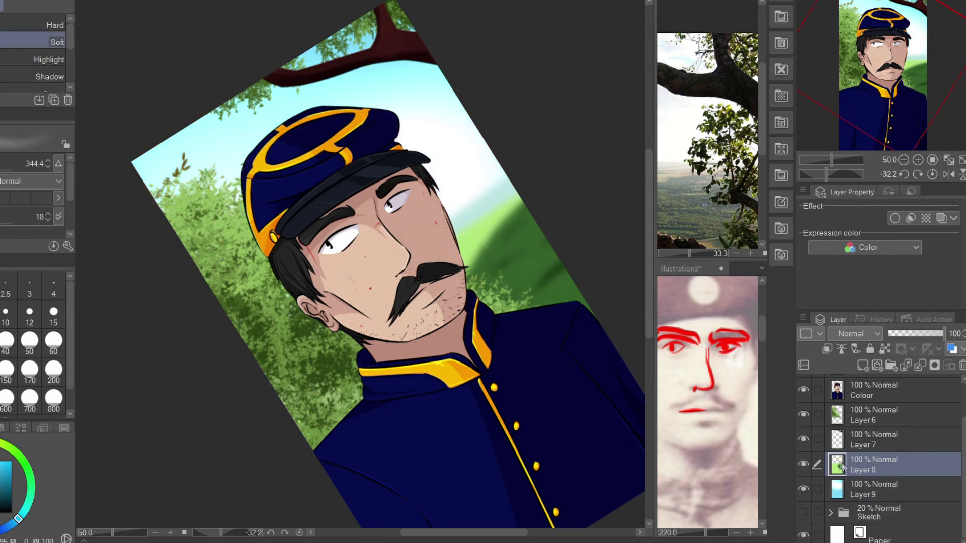
pyautogui.keyDown('ctrl'); pyautogui.click(837, 464); pyautogui.keyUp('ctrl')
pyautogui.hotkey('ctrl', 'd')
pyautogui.press('m')
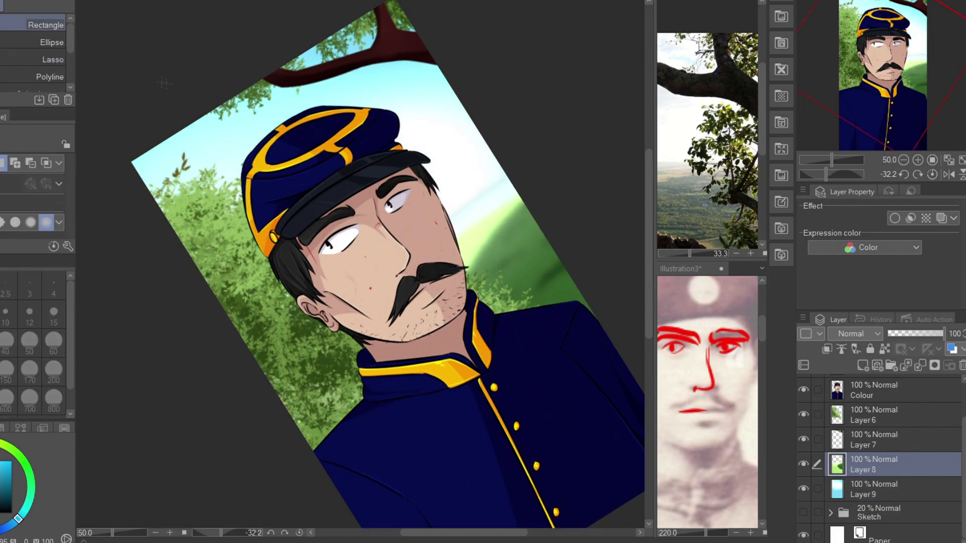
# Reset the canvas rotation and paint white clouds with the Horizontal striped cloud brush on a new Layer 10 above the sky
pyautogui.press('b')
pyautogui.press('b')
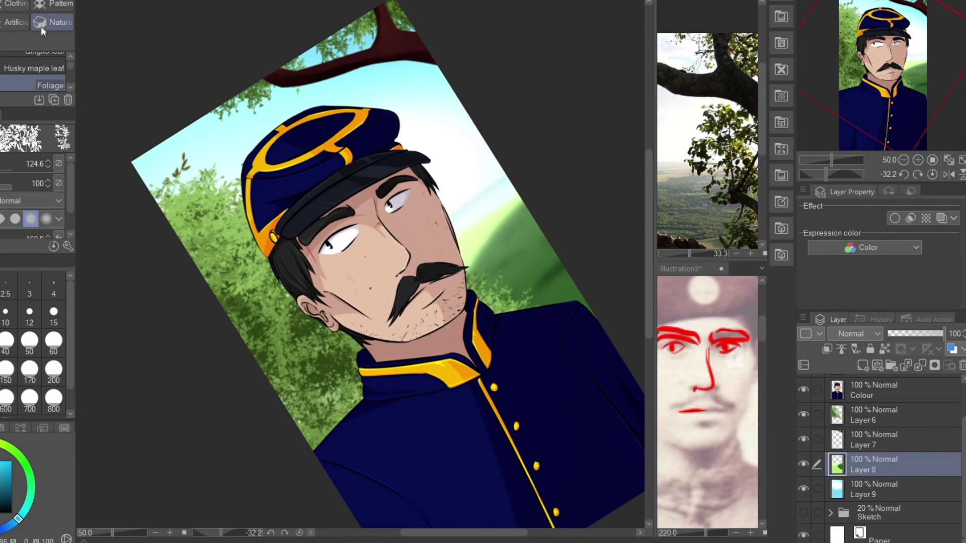
pyautogui.hotkey('ctrl', 'shift', 'r')
pyautogui.hotkey('ctrl', 'shift', 'n')
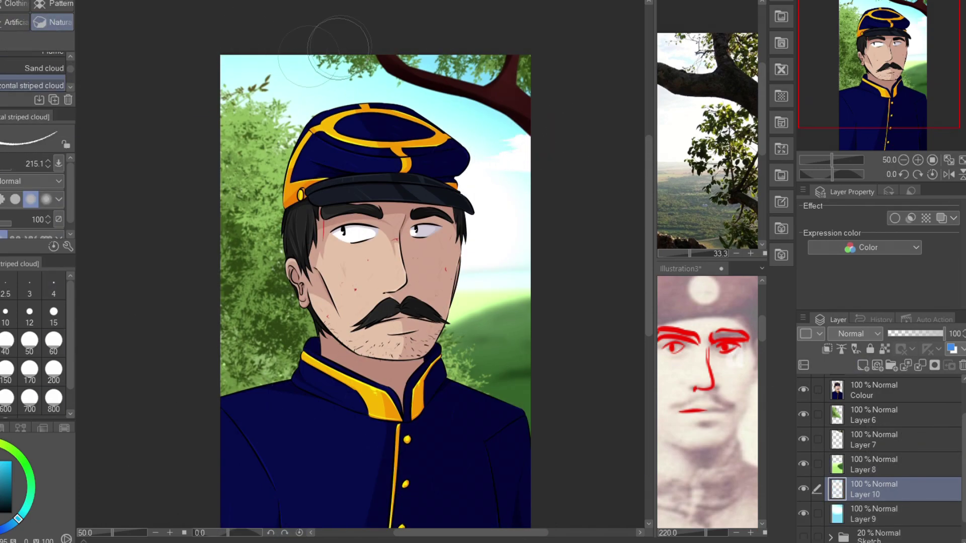
pyautogui.moveTo(251, 89); pyautogui.dragTo(362, 96)
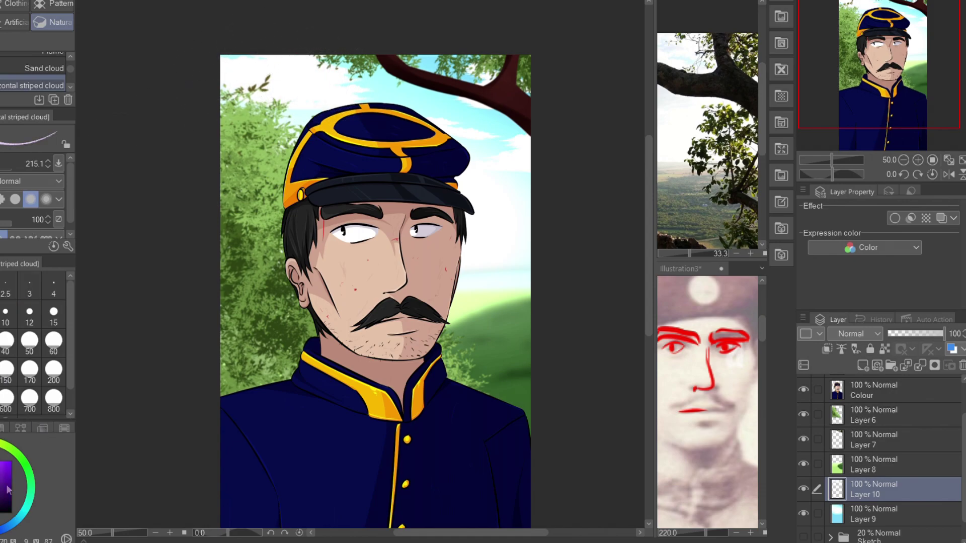
# Shade the clouds with muted purple on a new clipped Multiply Layer 11 and lower its opacity to 50%
pyautogui.hotkey('ctrl', 'shift', 'n')
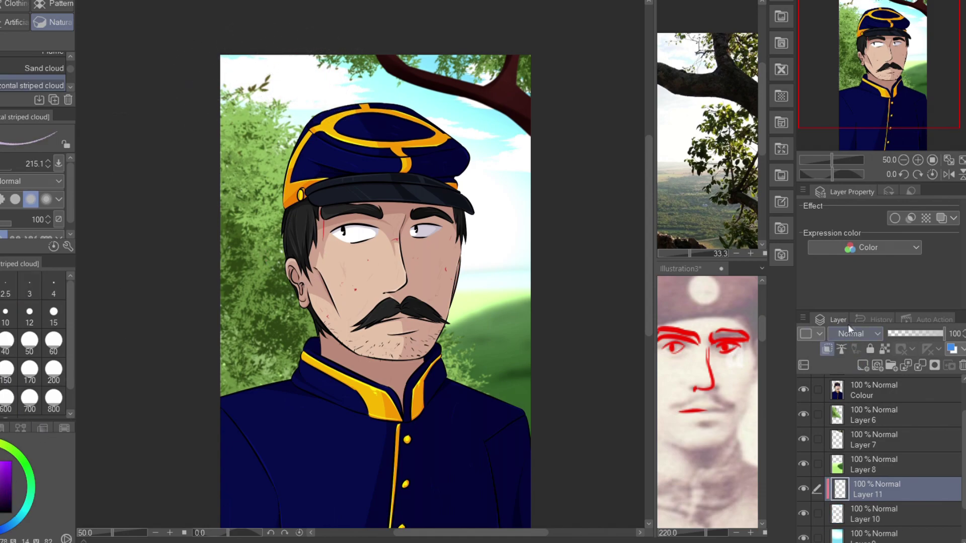
pyautogui.moveTo(254, 83)
pyautogui.mouseDown()
pyautogui.moveTo(318, 108)
pyautogui.moveTo(274, 100)
pyautogui.moveTo(302, 96)
pyautogui.mouseUp()
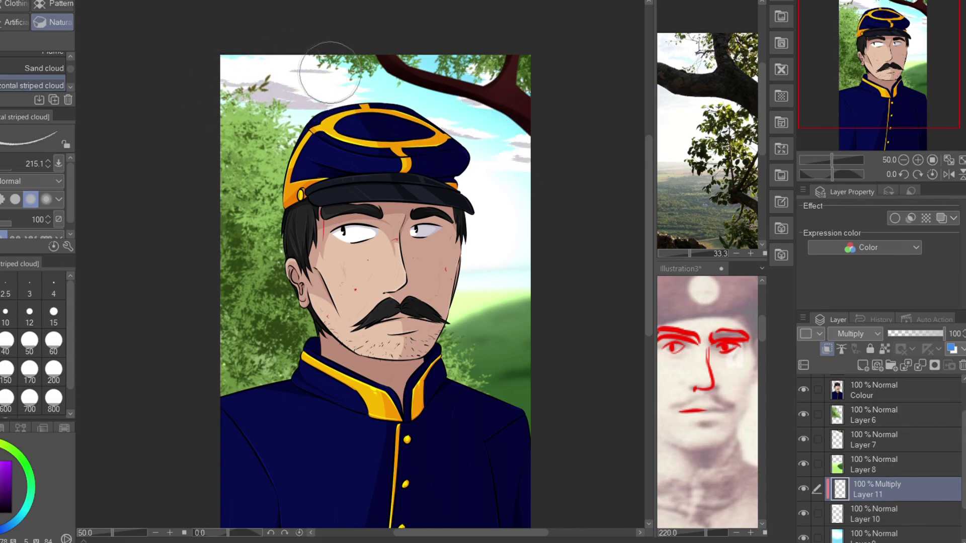
pyautogui.click(916, 334)
# Add more cloud shading on a clipped Multiply Layer 12 at 49% opacity and merge both shading layers into Layer 10
pyautogui.click(863, 365)
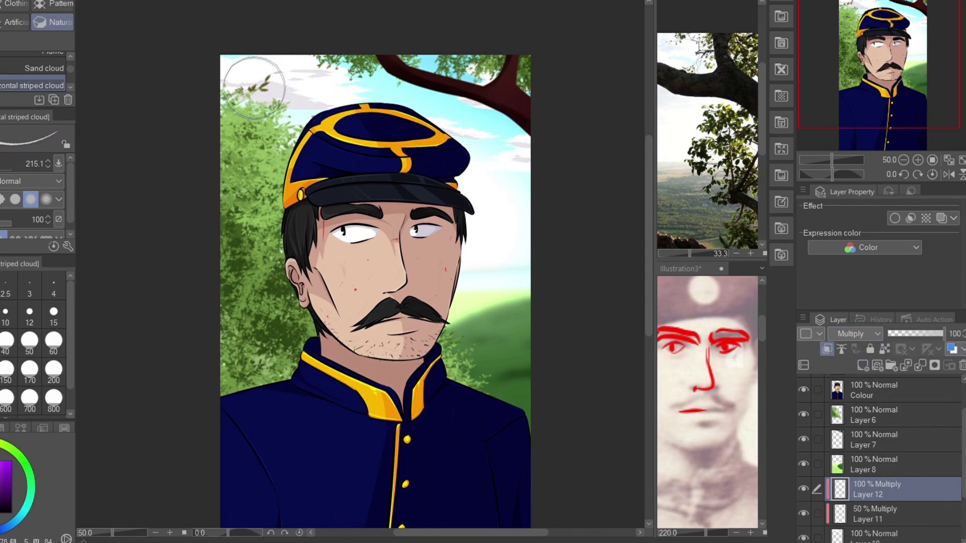
pyautogui.moveTo(529, 154); pyautogui.dragTo(497, 161)
pyautogui.click(914, 334)
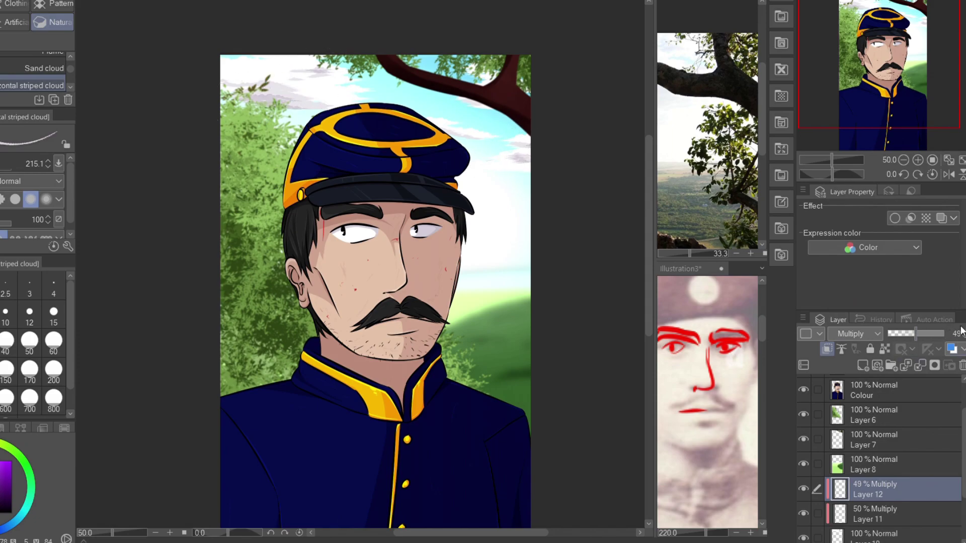
pyautogui.hotkey('ctrl', 'e')
pyautogui.hotkey('ctrl', 'e')
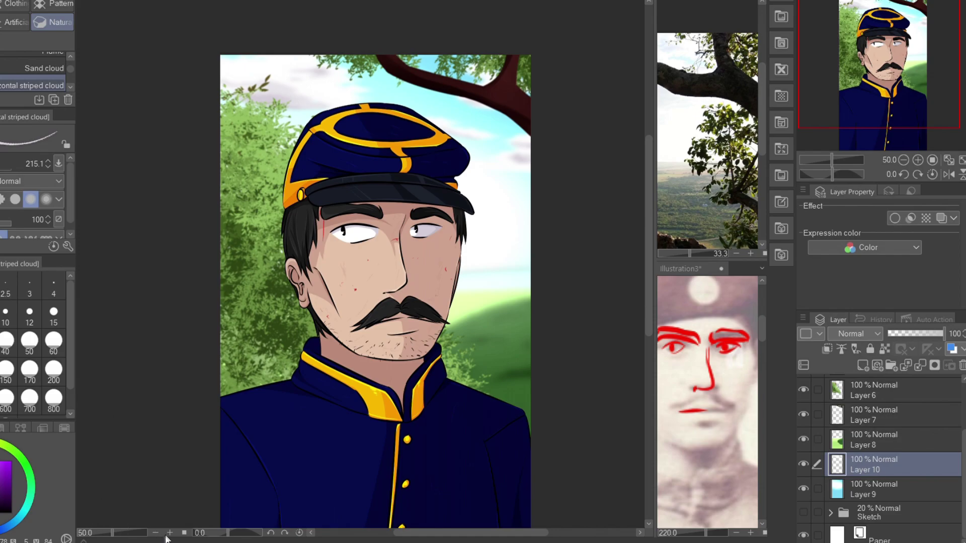
# Paint distant trees on the hills with the Sand cloud brush at size 40.1 on a new Layer 11 above Layer 8, and blur them
pyautogui.click(863, 436)
pyautogui.click(17, 21)
pyautogui.click(60, 69)
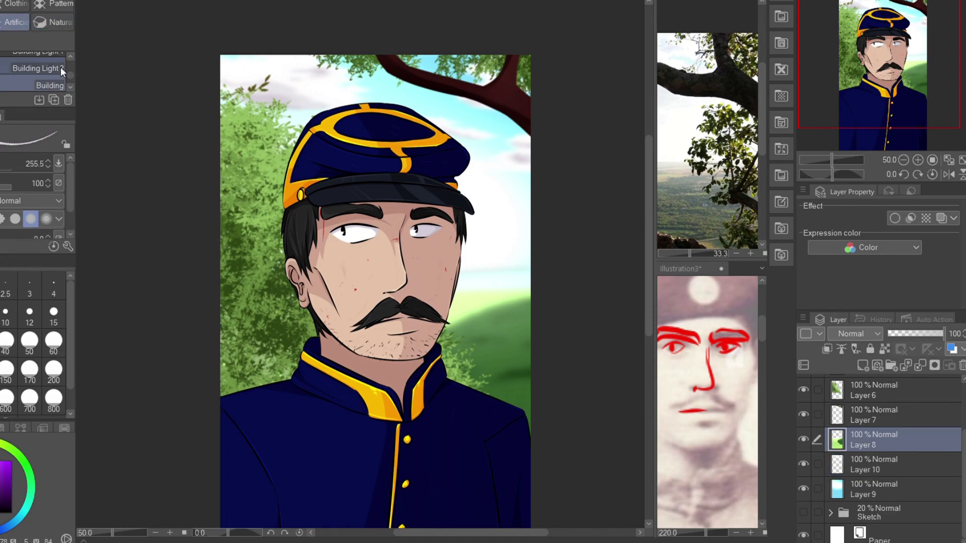
pyautogui.click(52, 22)
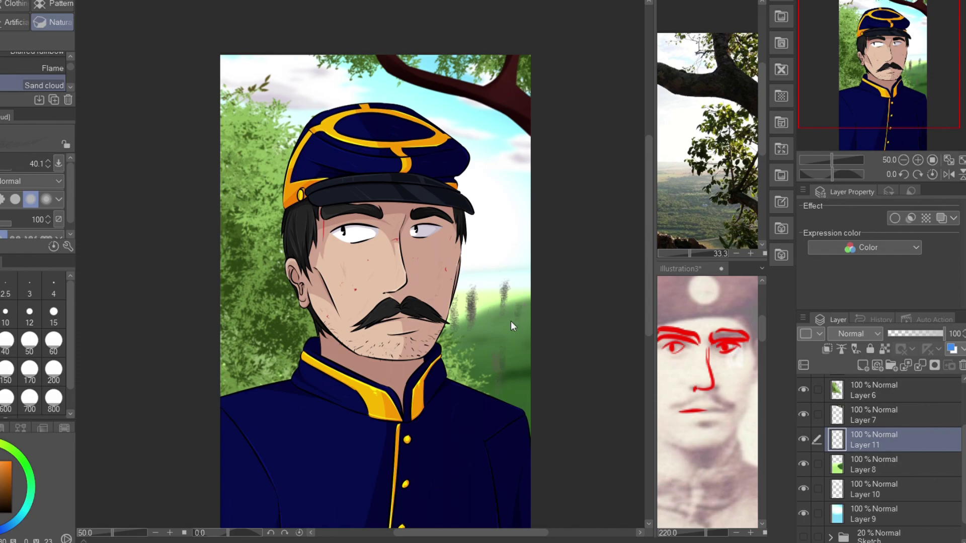
pyautogui.hotkey('ctrl', 'z')
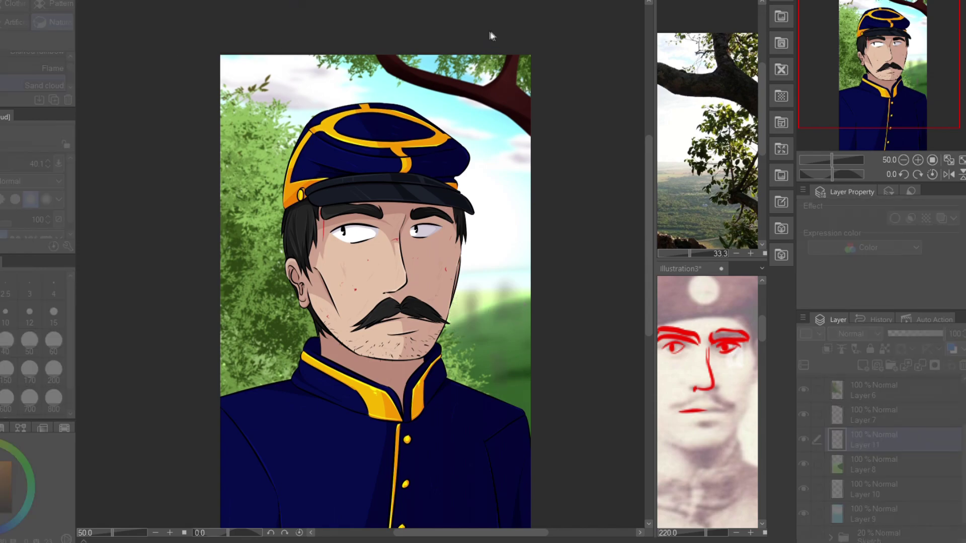
# Merge the foliage, branch, tree, hill and cloud layers into the sky on Layer 9
pyautogui.scroll(-1, 497, 165)
pyautogui.scroll(-1, 497, 165)
pyautogui.hotkey('ctrl', 'z')
pyautogui.hotkey('ctrl', 'z')
pyautogui.hotkey('ctrl', 'z')
pyautogui.hotkey('ctrl', 'z')
pyautogui.hotkey('ctrl', 'z')
# Consult the uniform reference sheet, select the soldier's silhouette in the portrait, and add a new Layer 6 above the Eyeslight layer
pyautogui.hotkey('ctrl', 'Tab')
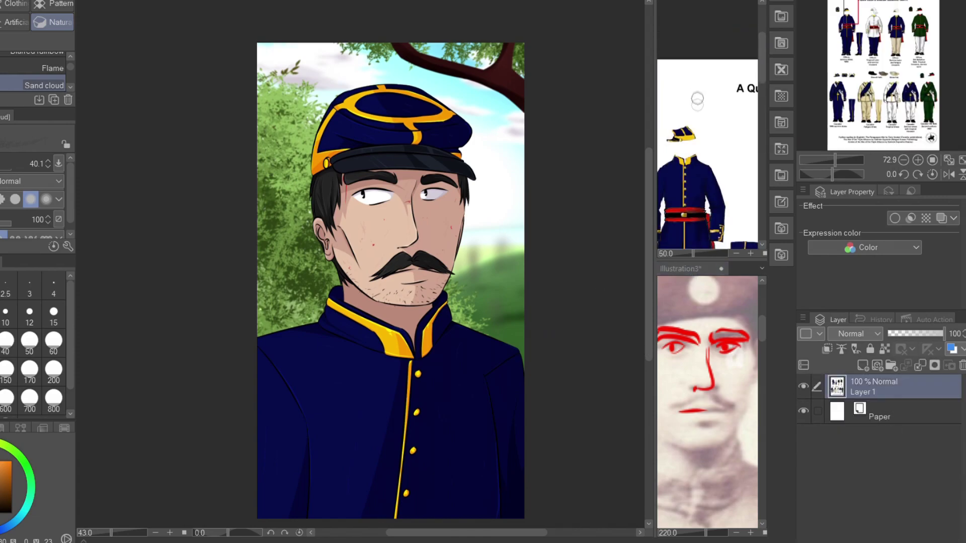
pyautogui.click(389, 313)
pyautogui.hotkey('ctrl', 'y')
pyautogui.hotkey('ctrl', 'y')
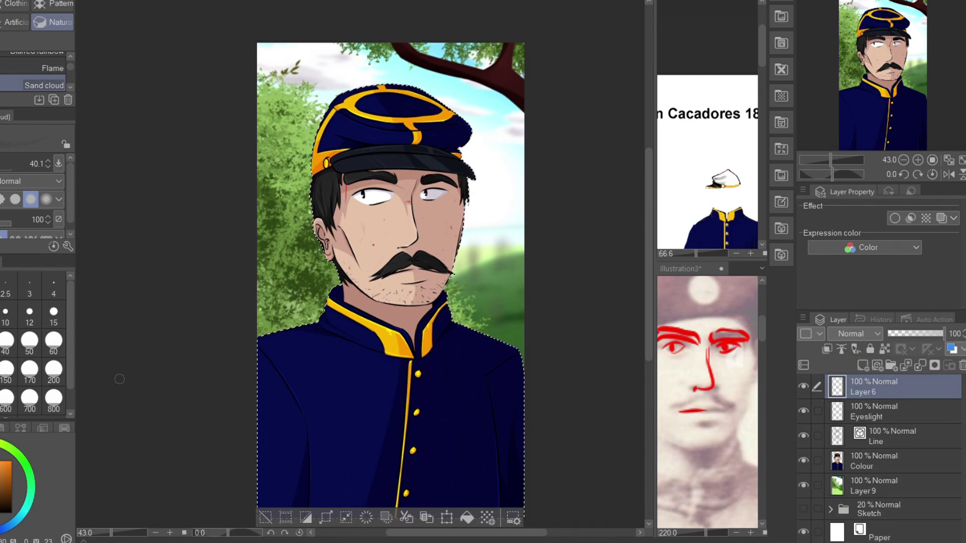
# Fill the soldier's silhouette with white on Layer 6, deselect it, and erase the white from the half facing the sun-side hills with the Hard eraser
pyautogui.click(339, 397)
pyautogui.press('e')
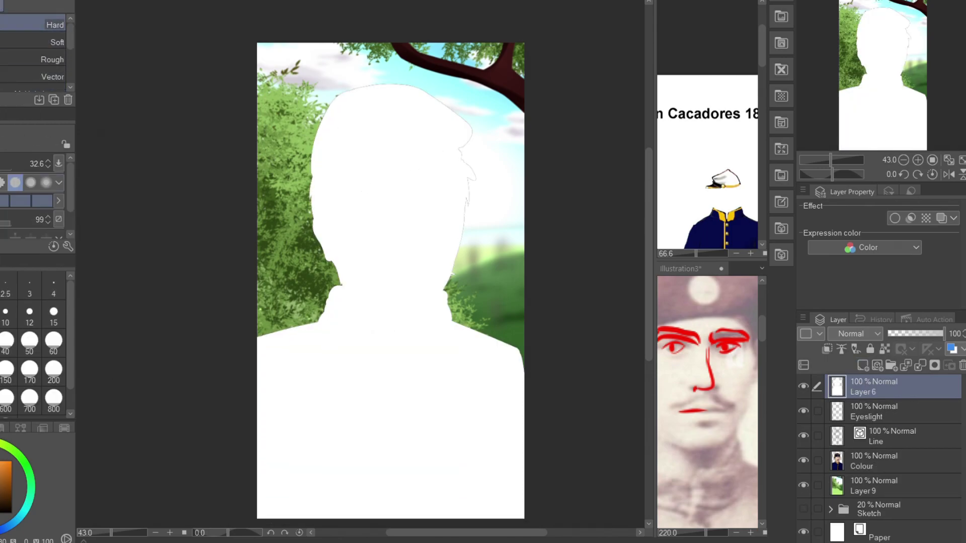
pyautogui.moveTo(444, 169); pyautogui.dragTo(452, 503)
pyautogui.moveTo(503, 352); pyautogui.dragTo(397, 503)
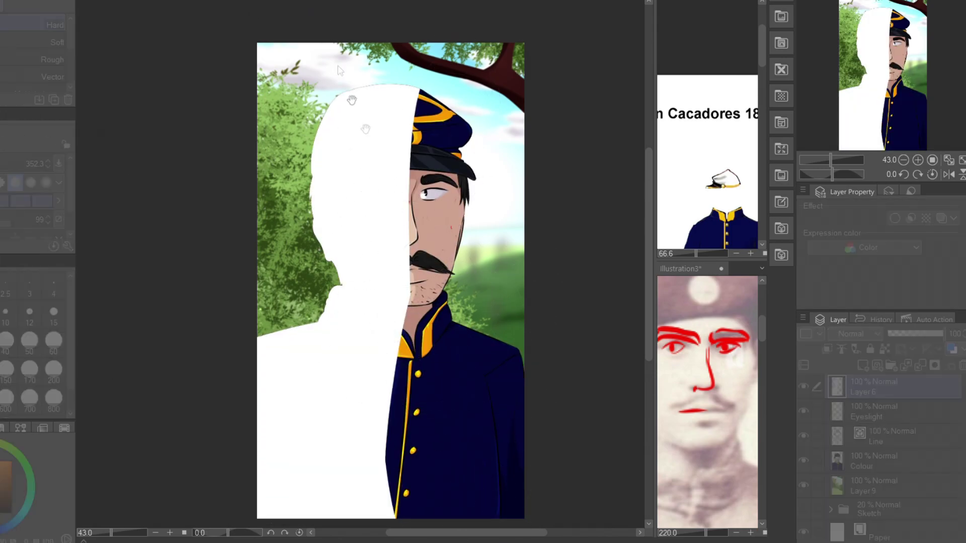
# Set Layer 6's opacity to 20% and soften the white overlay's edge with the Soft eraser at size 985.9
pyautogui.moveTo(943, 334); pyautogui.dragTo(897, 333)
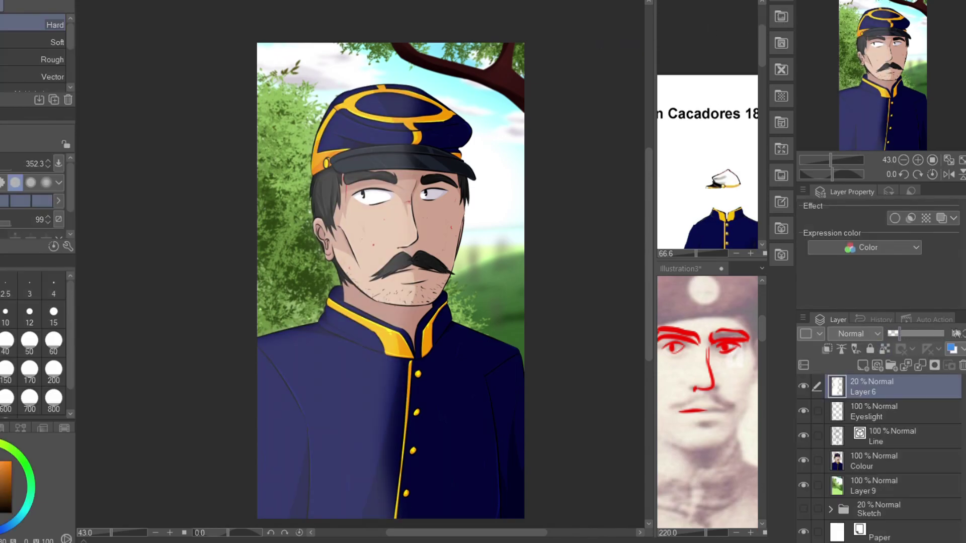
pyautogui.press('.')
pyautogui.moveTo(352, 402)
pyautogui.mouseDown()
pyautogui.moveTo(407, 161)
pyautogui.moveTo(468, 347)
pyautogui.moveTo(421, 391)
pyautogui.mouseUp()
pyautogui.scroll(2, 497, 162)
pyautogui.scroll(-2, 345, 108)
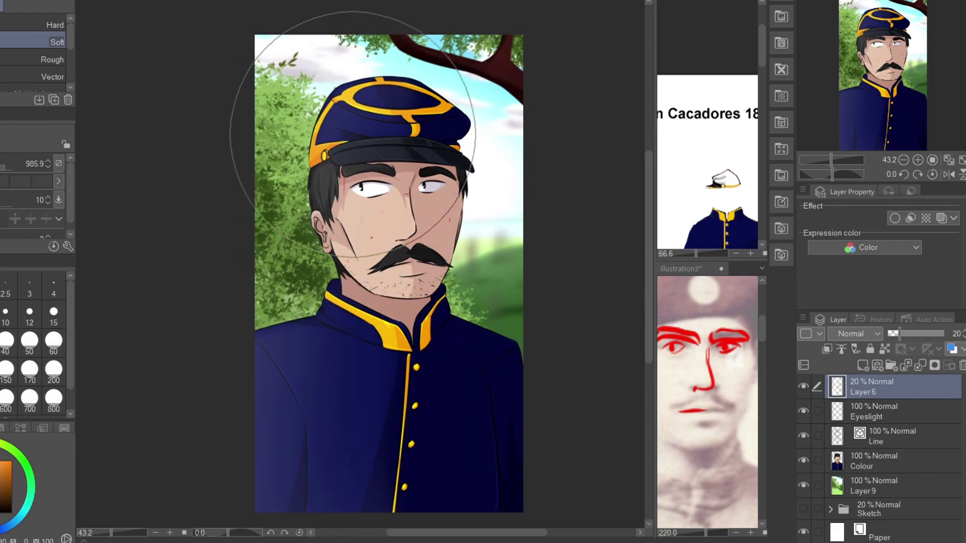
pyautogui.scroll(2, 410, 115)
pyautogui.scroll(-3, 388, 86)
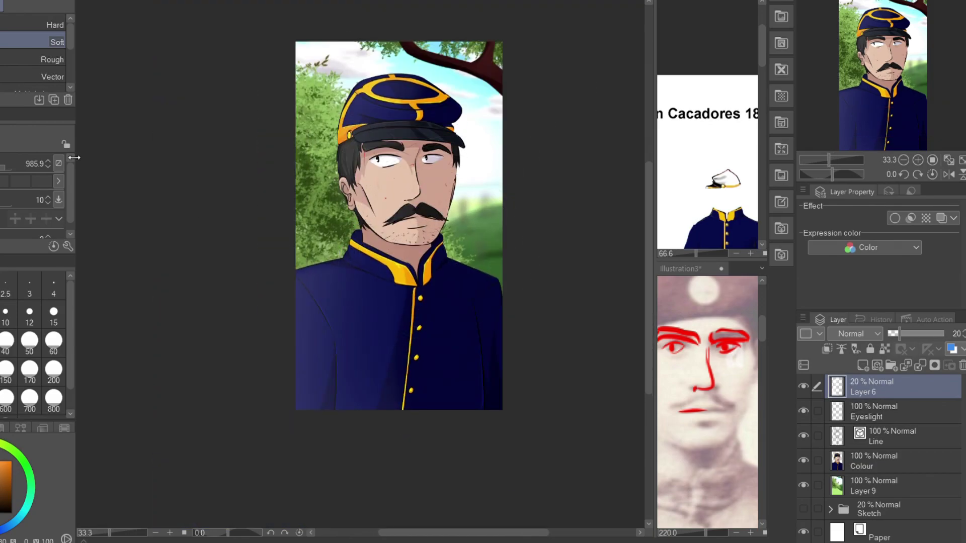
# Add the two-line title "CACADORES OFFICER BRAZIL" in the sky above the cap at text size 127, with the word BRAZIL at 56.7
pyautogui.press('t')
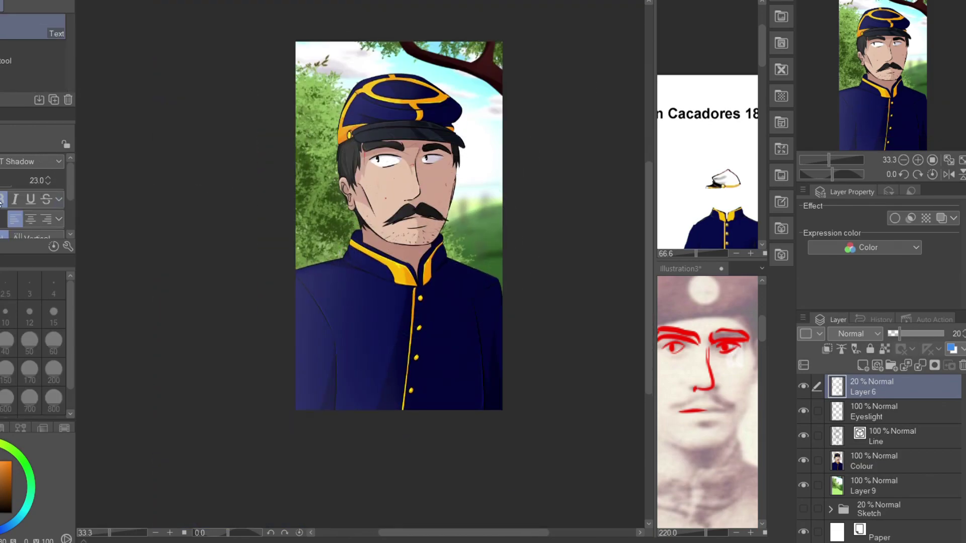
pyautogui.scroll(1, 39, 152)
pyautogui.scroll(2, 343, 133)
pyautogui.scroll(-1, 343, 133)
pyautogui.click(343, 133)
pyautogui.scroll(1, 422, 70)
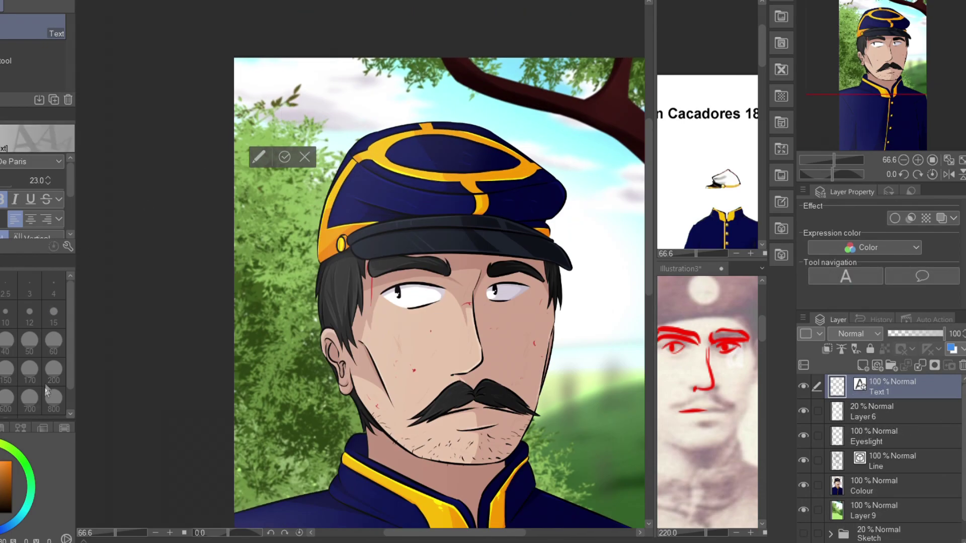
pyautogui.moveTo(333, 119); pyautogui.dragTo(500, 83)
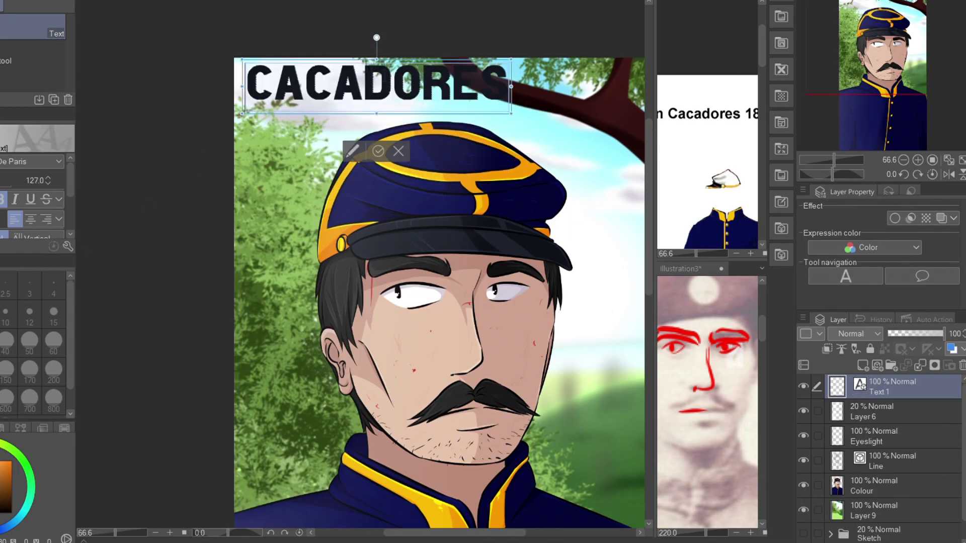
pyautogui.press('Return')
pyautogui.write('0FFICER BRAZIL')
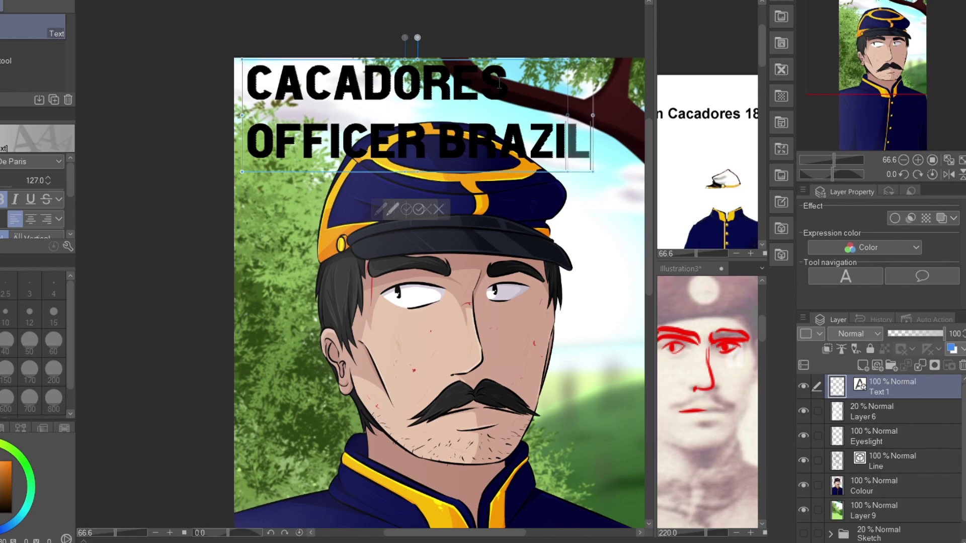
pyautogui.hotkey('ctrl', 'shift', 'Left')
pyautogui.moveTo(307, 59); pyautogui.dragTo(301, 59)
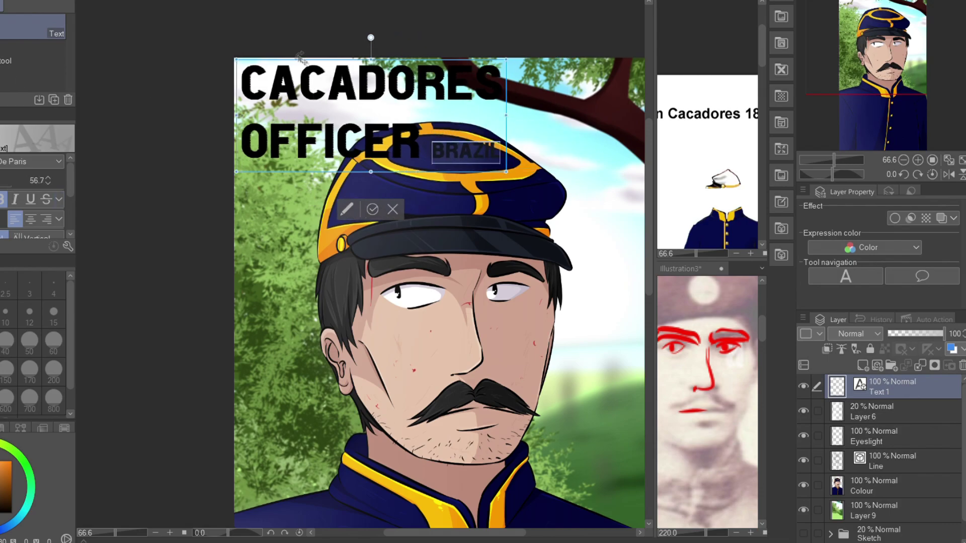
# Give the title a white border effect of thickness 1.0 and 45% opacity, scale it down, and place its layer below Colour
pyautogui.click(919, 333)
pyautogui.click(895, 218)
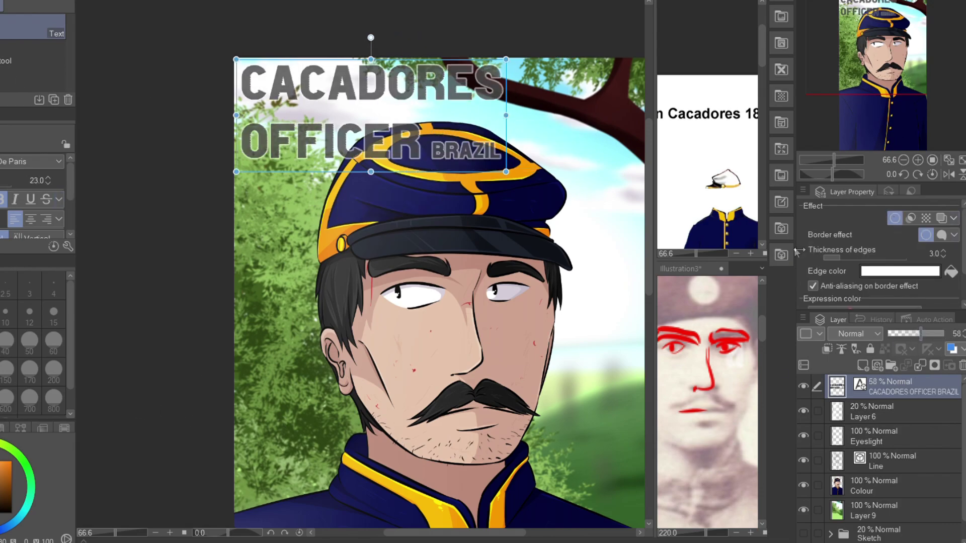
pyautogui.moveTo(805, 255)
pyautogui.mouseDown()
pyautogui.moveTo(842, 257)
pyautogui.moveTo(808, 257)
pyautogui.mouseUp()
pyautogui.click(910, 334)
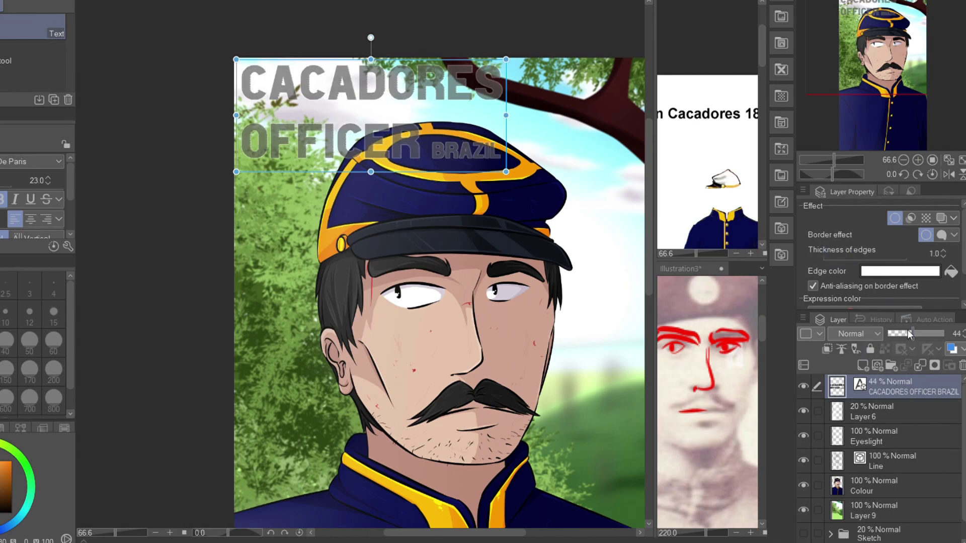
pyautogui.moveTo(915, 495); pyautogui.dragTo(915, 498)
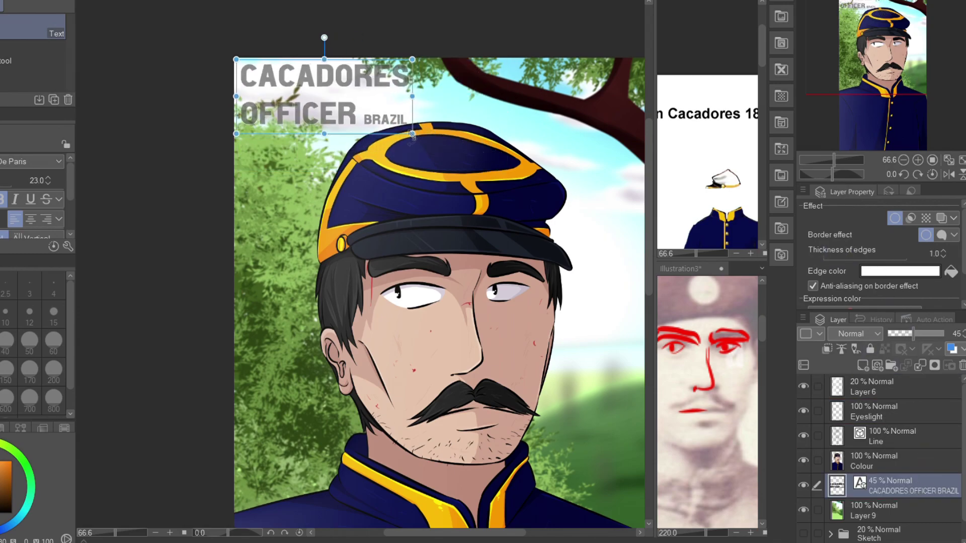
# Add white two-line text "ARMCHAIR HISTORIAN" and "FIRE & MANEUVER" on the lower part of the uniform
pyautogui.press('m')
pyautogui.scroll(-4, 154, 161)
pyautogui.scroll(6, 338, 371)
pyautogui.press('t')
pyautogui.click(232, 417)
pyautogui.write('A')
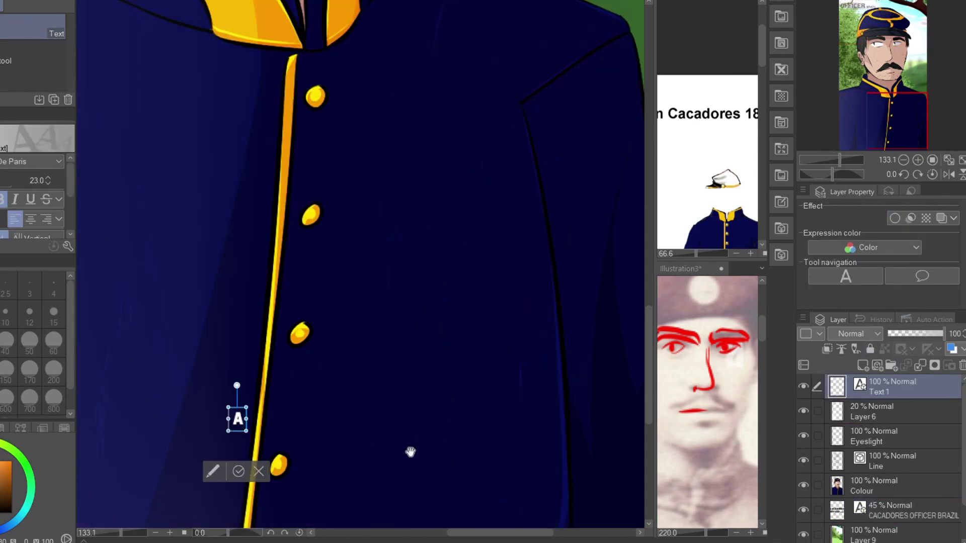
pyautogui.write('RMCHAIR HISTORIAN')
pyautogui.press('Return')
pyautogui.write('FIRE & MANEUVER')
# Enlarge the credit text, make the "ARMCHAIR HISTORIAN" line smaller than the second, and position the text in the portrait's lower-right corner
pyautogui.moveTo(405, 452); pyautogui.dragTo(725, 524)
pyautogui.scroll(-3, 534, 424)
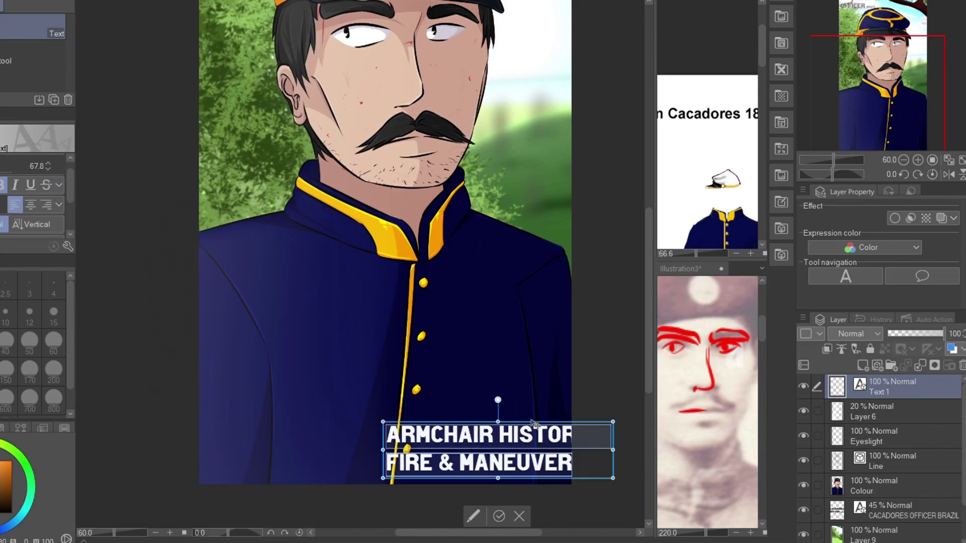
pyautogui.tripleClick(453, 437)
pyautogui.moveTo(567, 421)
pyautogui.mouseDown()
pyautogui.moveTo(529, 431)
pyautogui.moveTo(556, 406)
pyautogui.mouseUp()
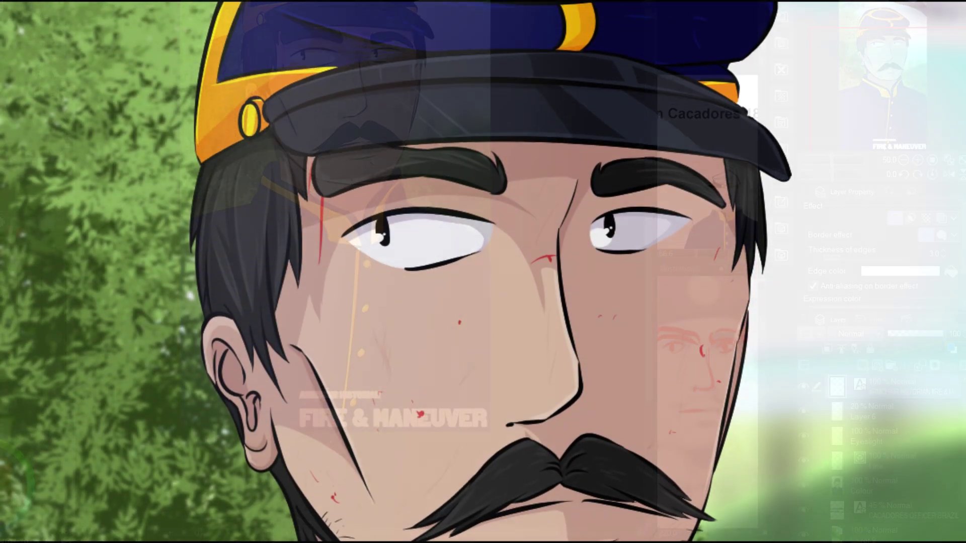